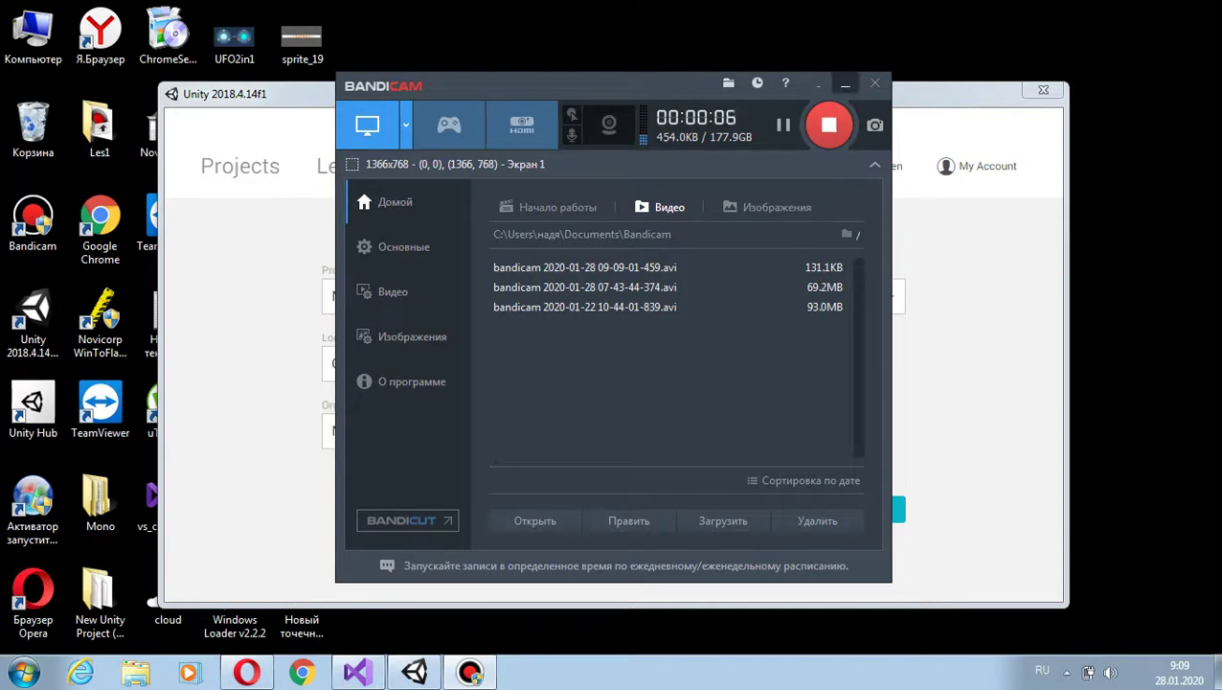
- Name the new 2D project 'Flappybirds' and try to create it
left_click(845, 85)
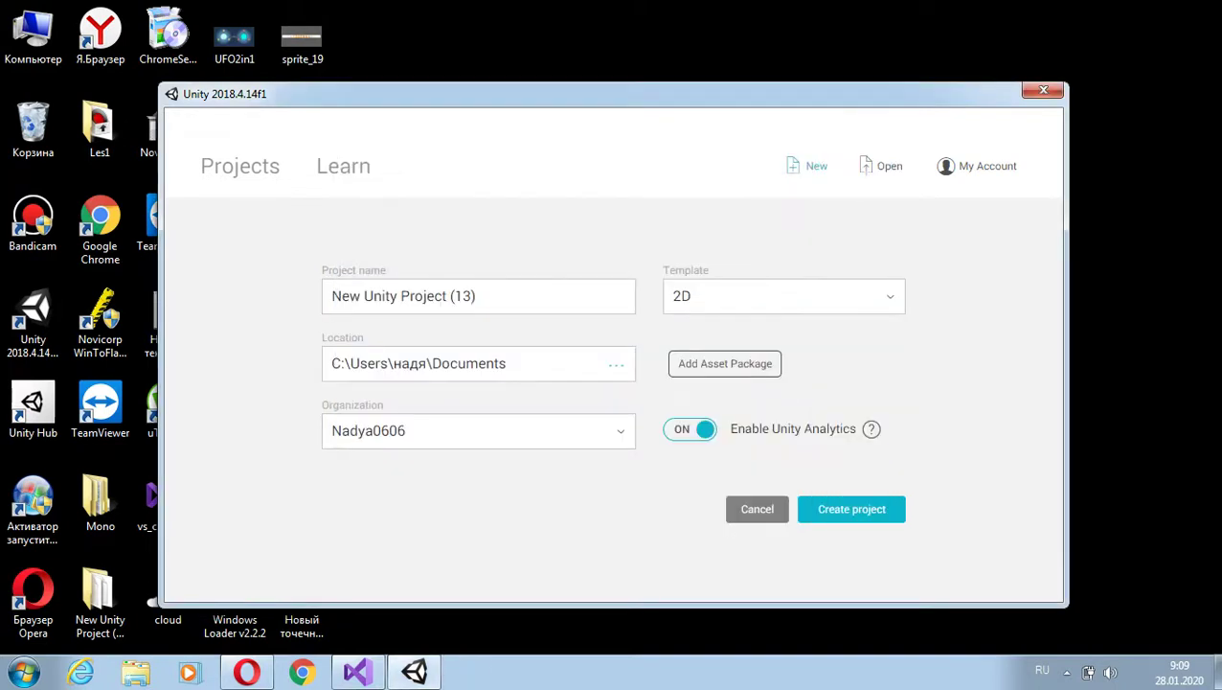
left_click(473, 296)
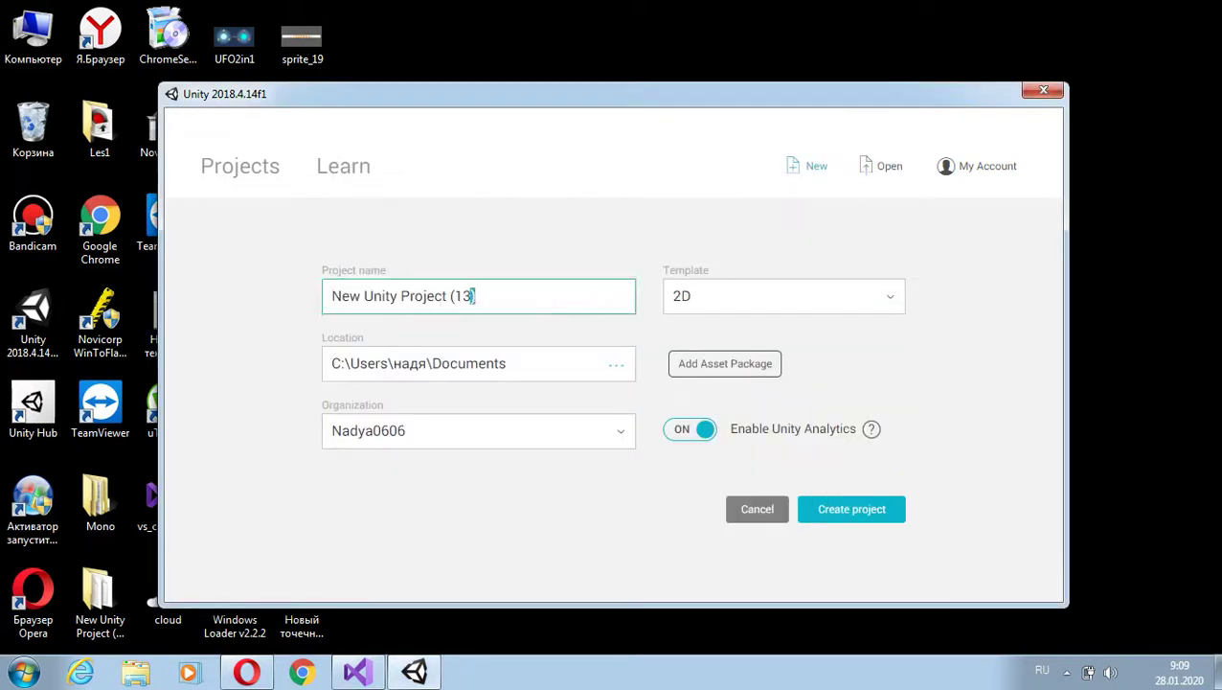
key("ctrl+a")
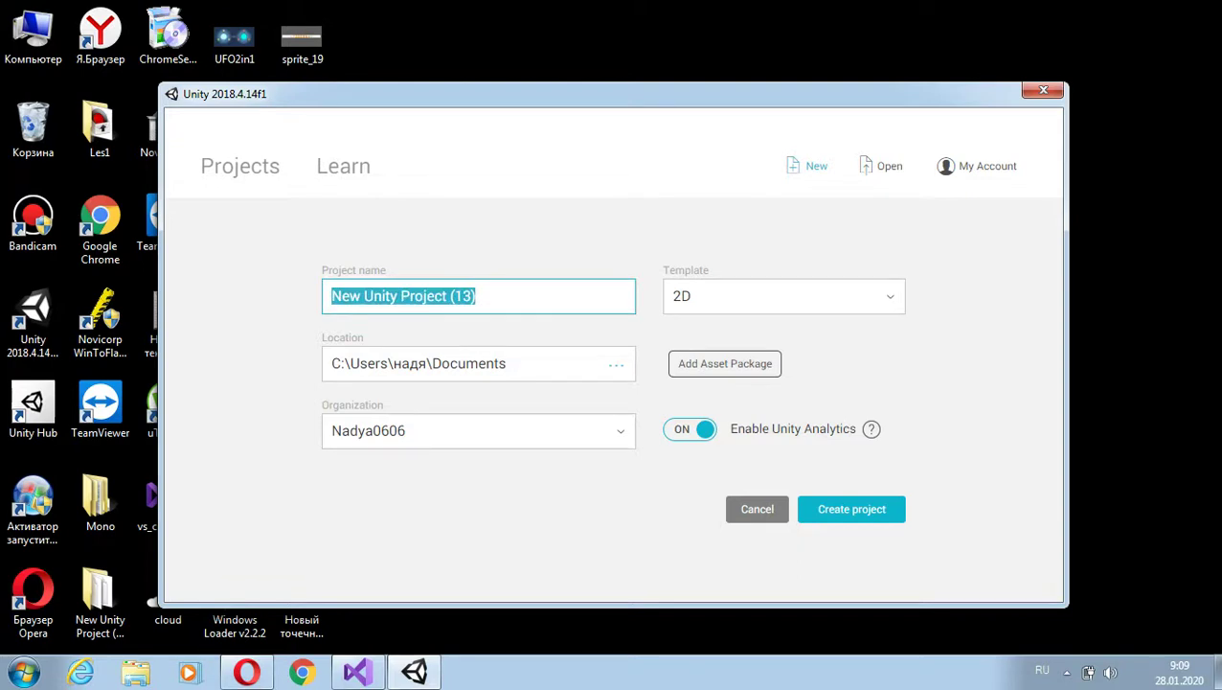
key("alt+shift")
type("Fla")
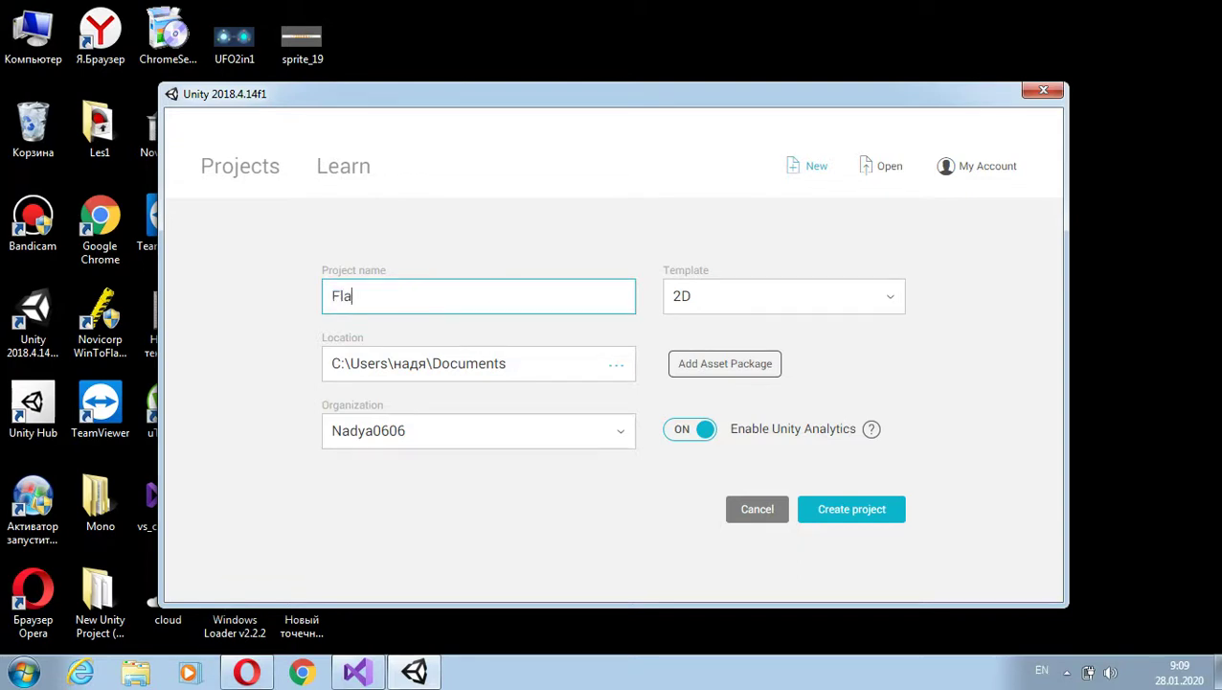
type("ppy")
type("bird")
type("s")
left_click(783, 296)
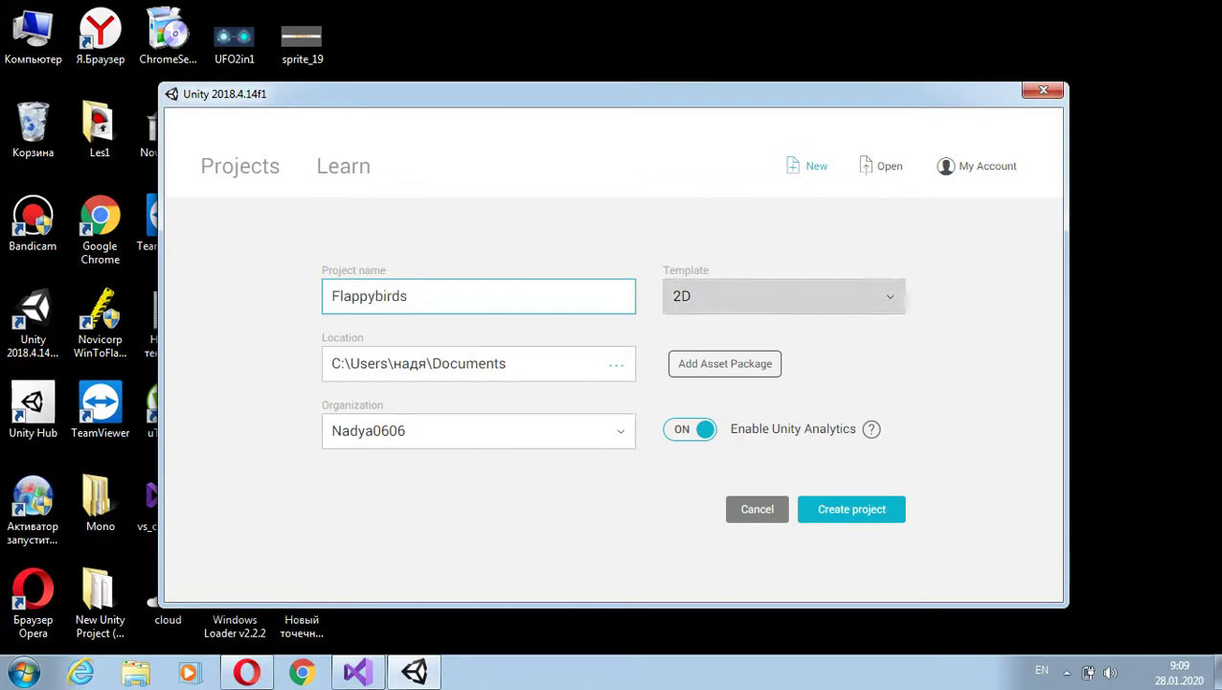
left_click(756, 292)
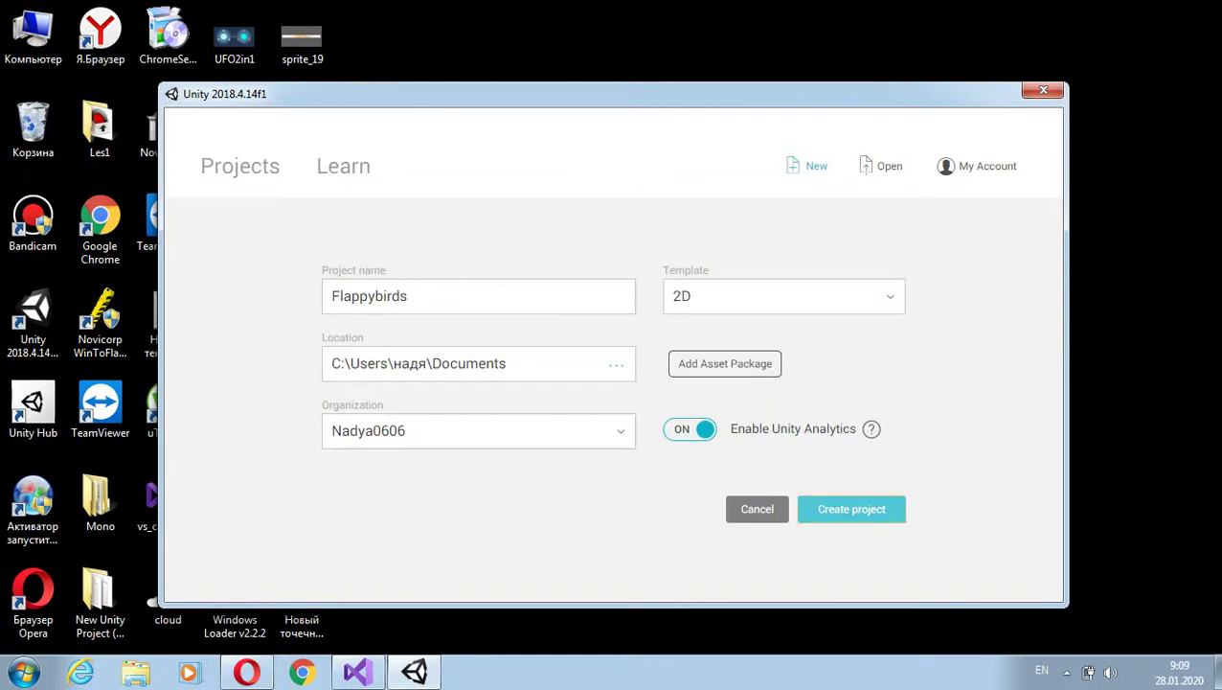
left_click(852, 508)
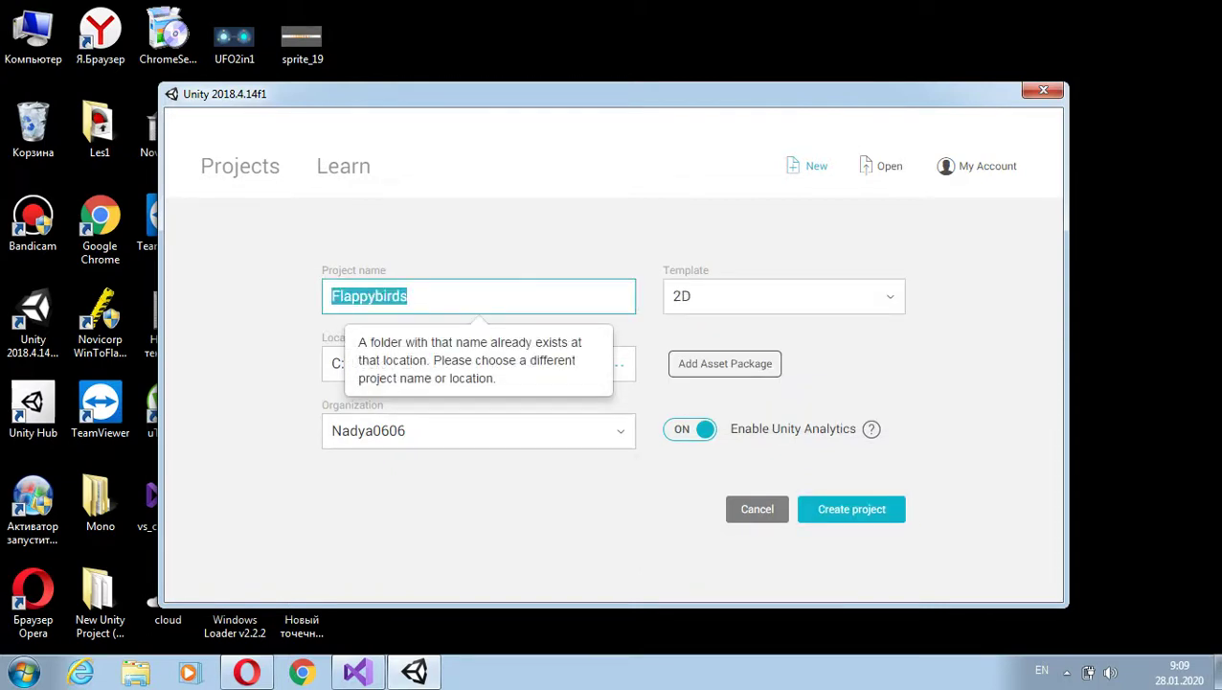
- Correct the project name to lowercase 'flappybird' and create the project
left_click(408, 296)
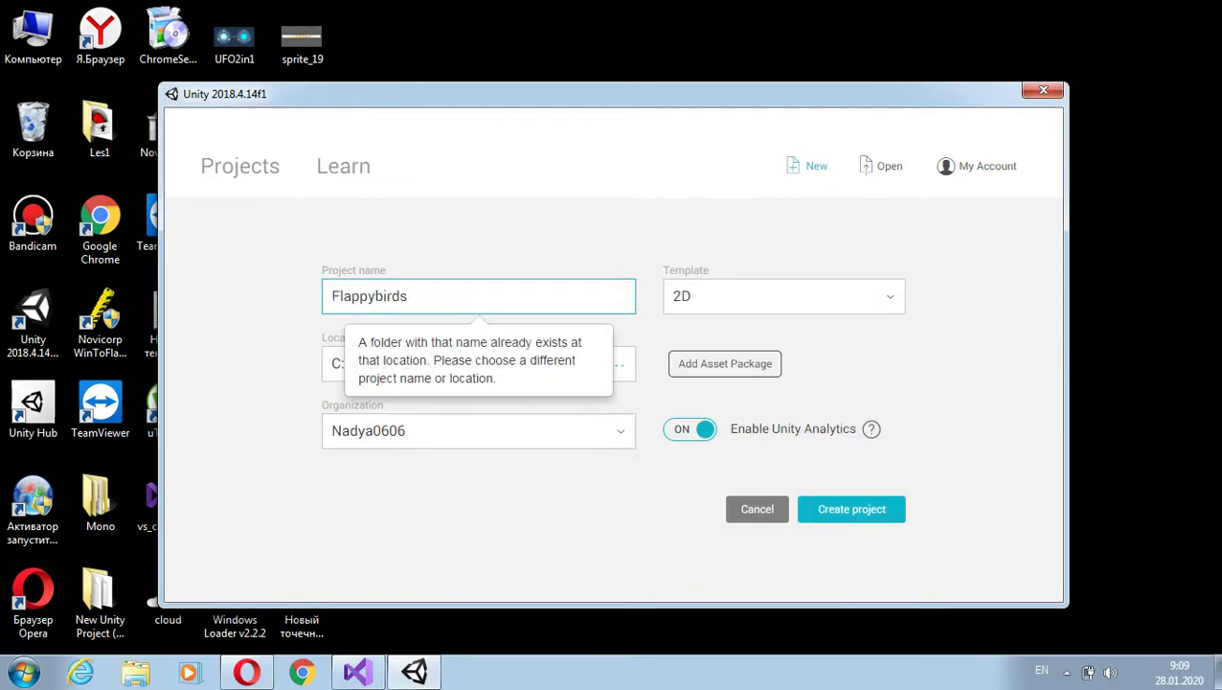
left_click(332, 296)
key("Delete")
type("f")
left_click(852, 509)
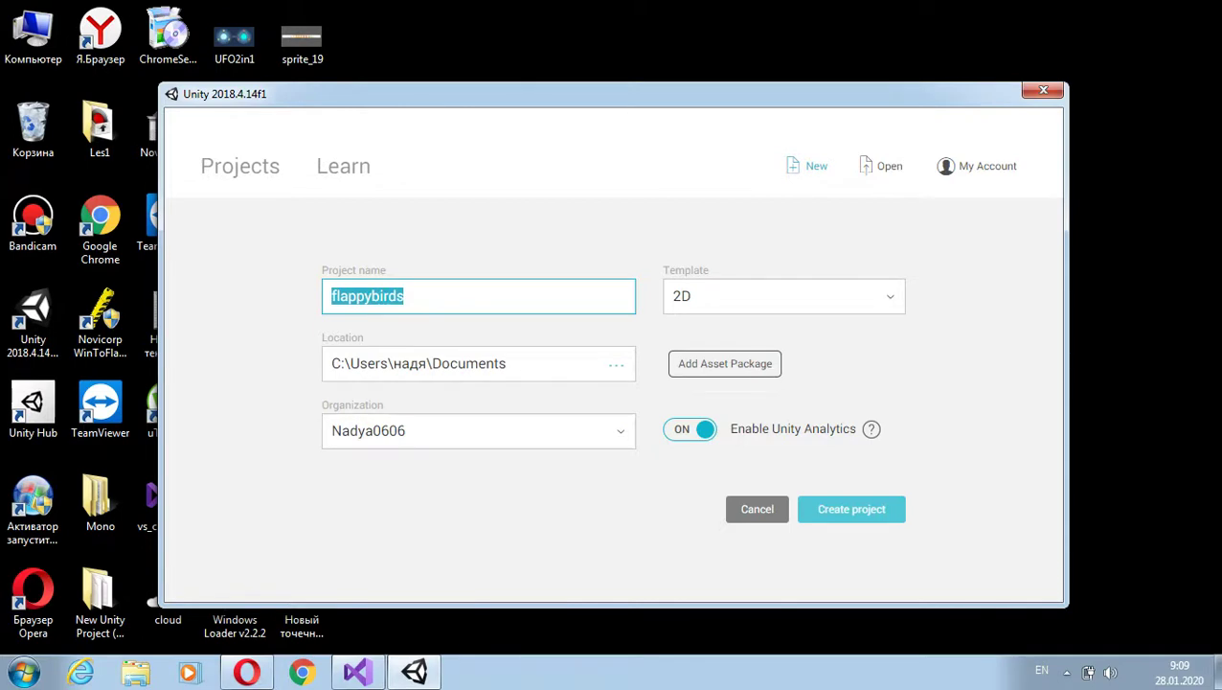
left_click(405, 296)
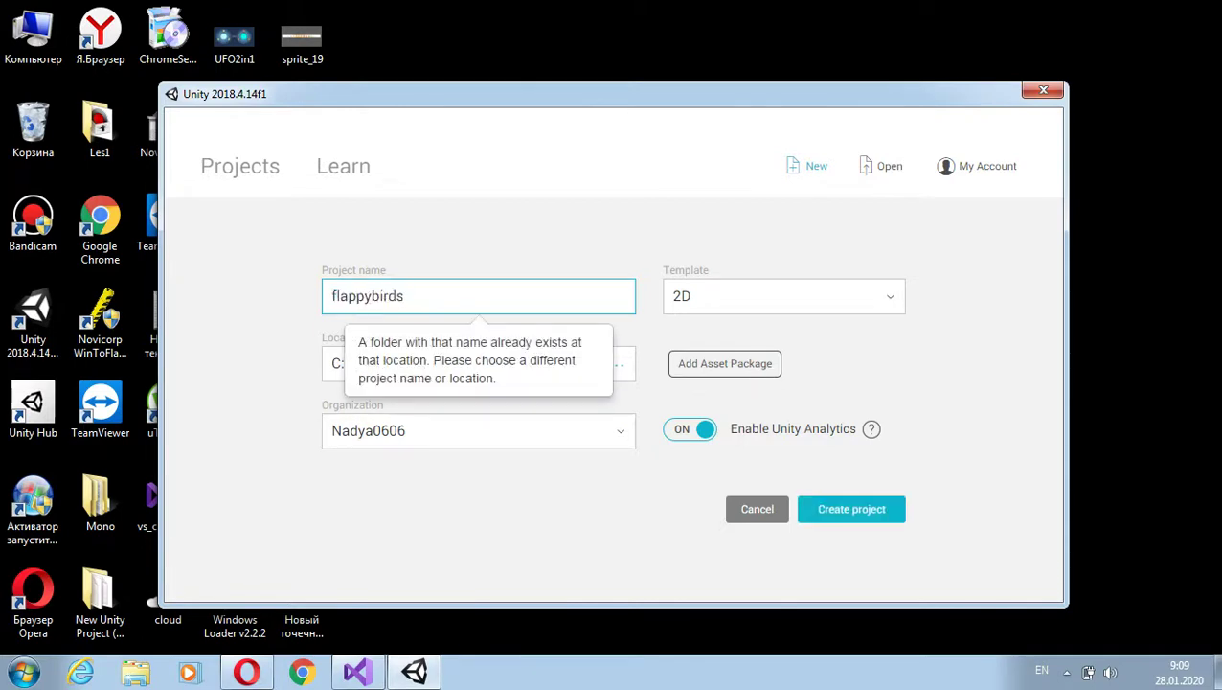
key("BackSpace")
left_click(852, 509)
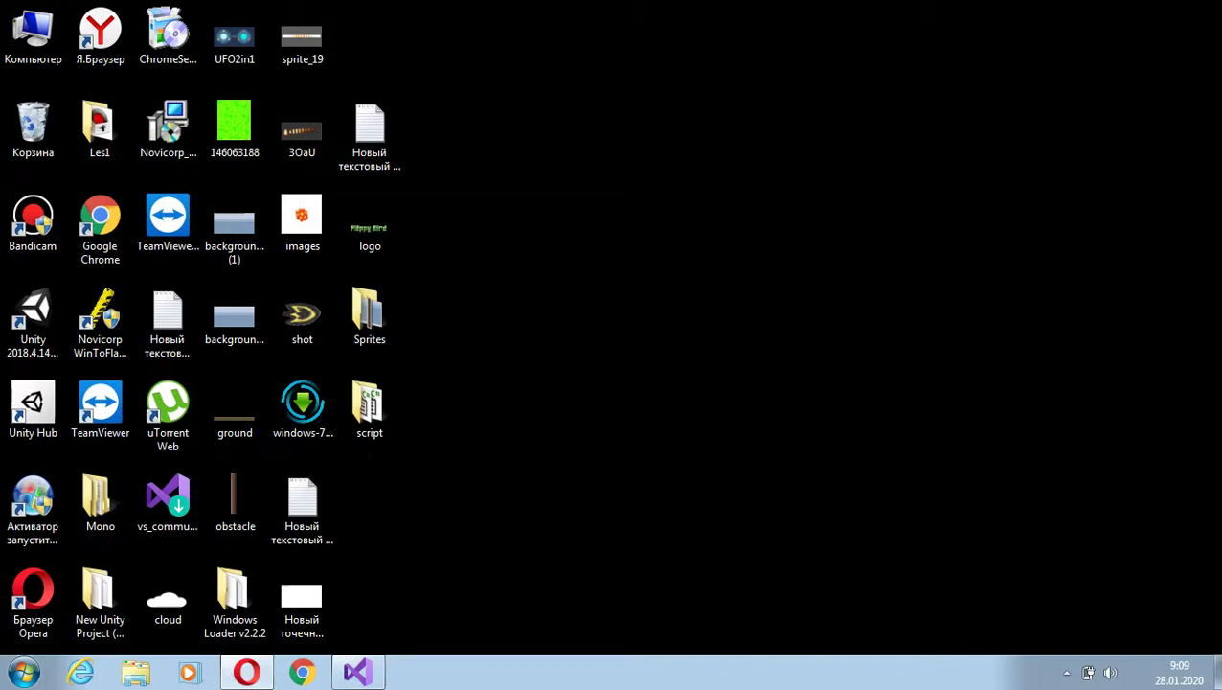
- Wait while Unity builds flappybird until the editor opens on SampleScene
left_click(1067, 672)
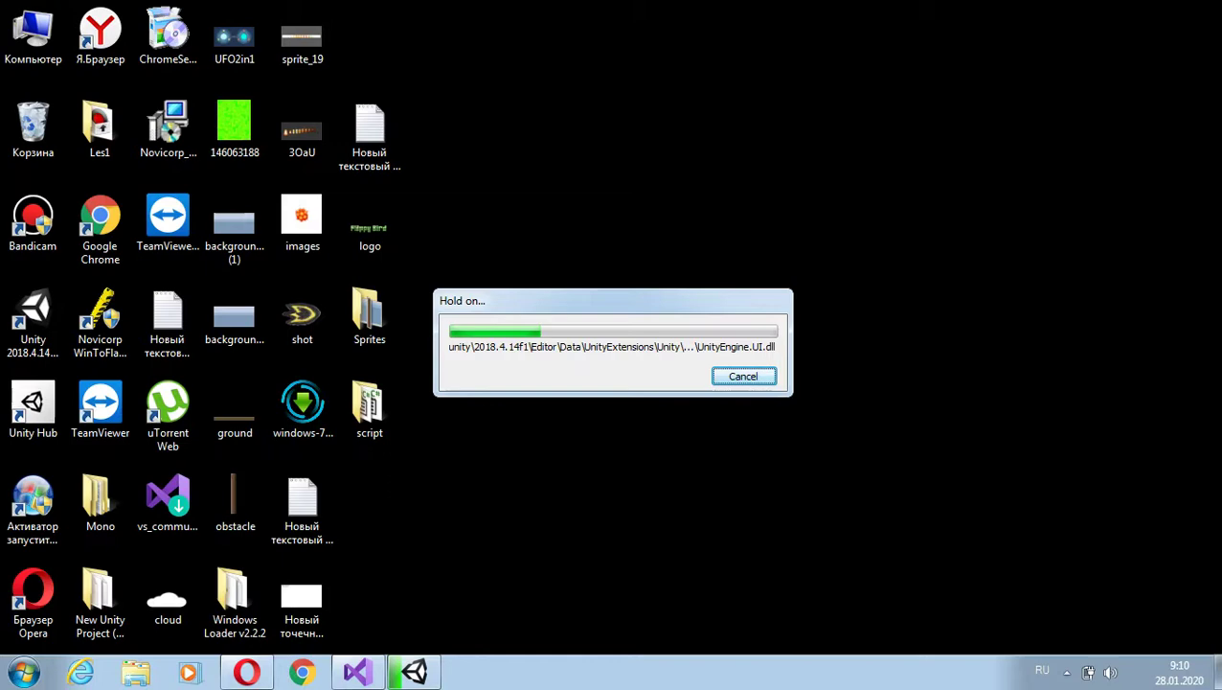
key("F12")
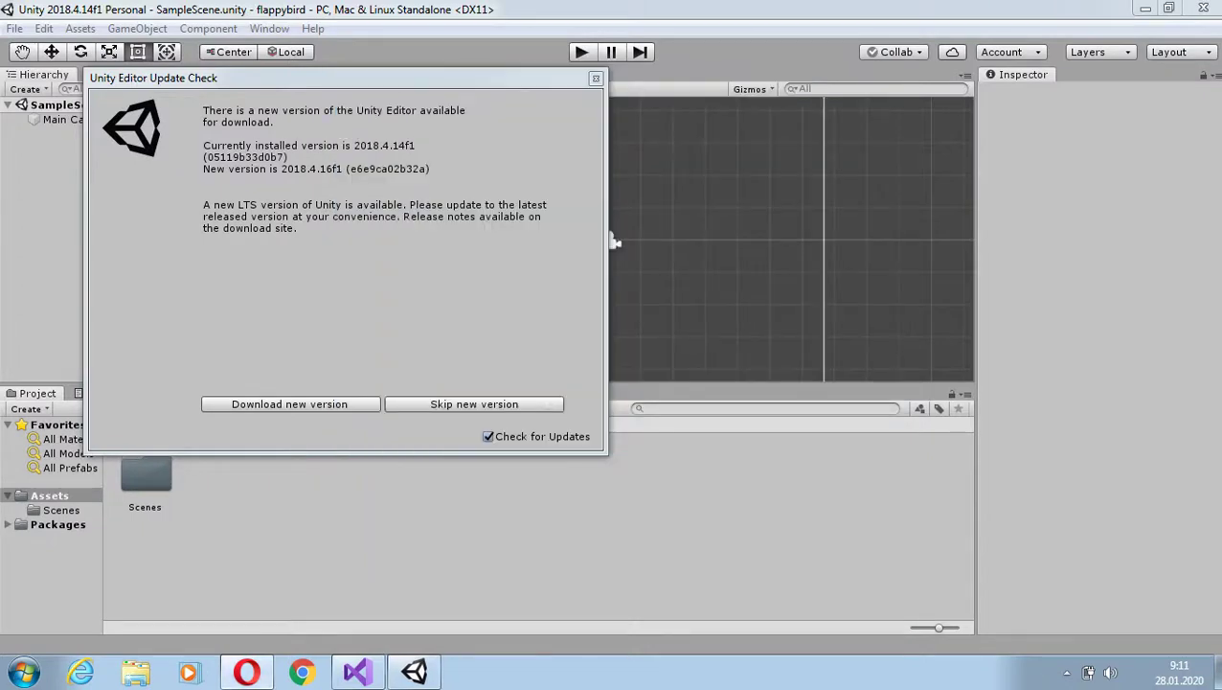
- Set the Main Camera background to RGB 198/208/230 and view it in the Game view
left_click(596, 78)
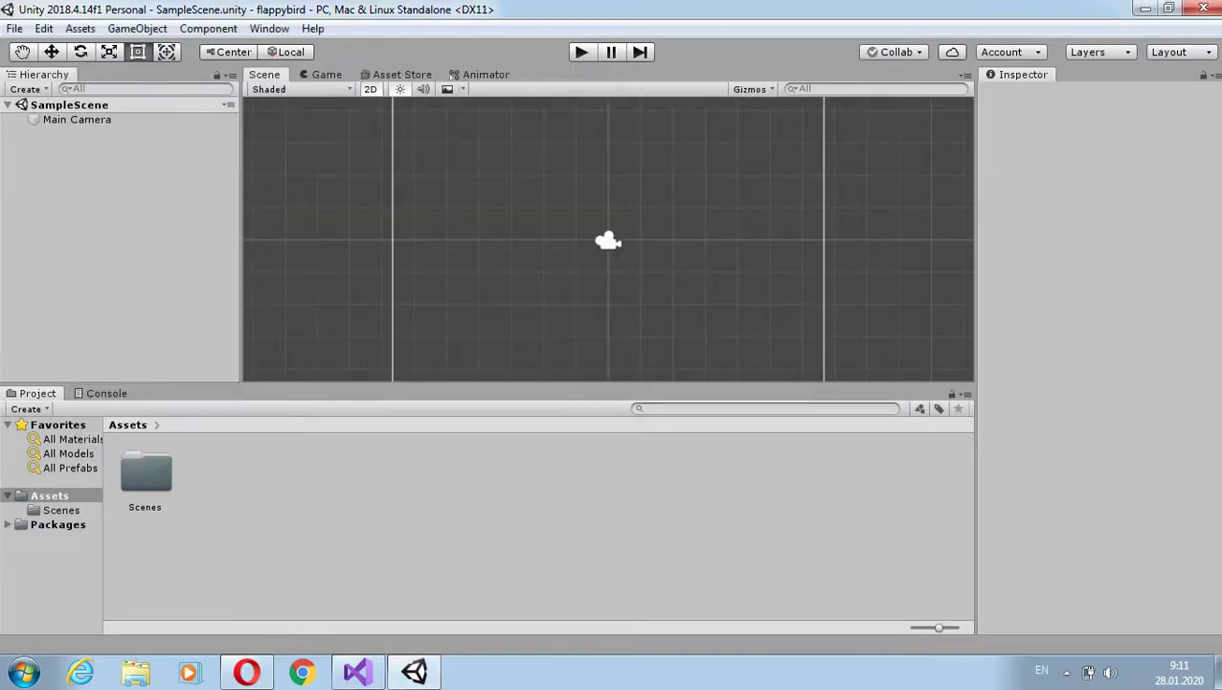
left_click(77, 119)
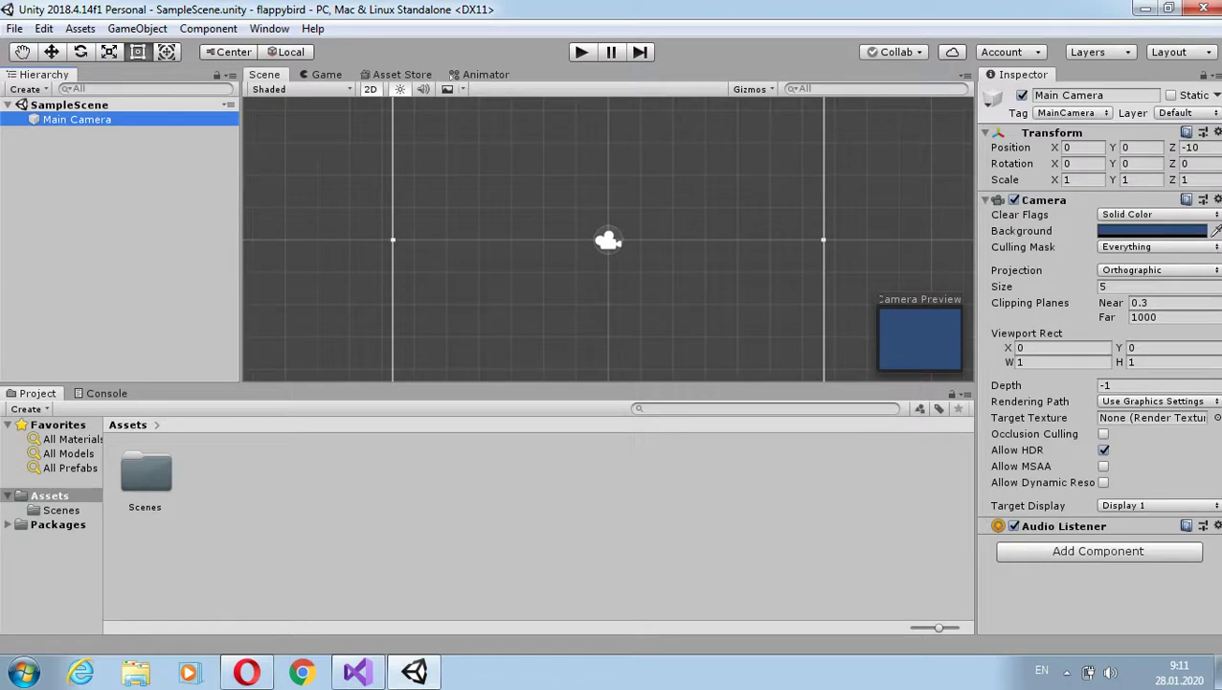
left_click(1153, 230)
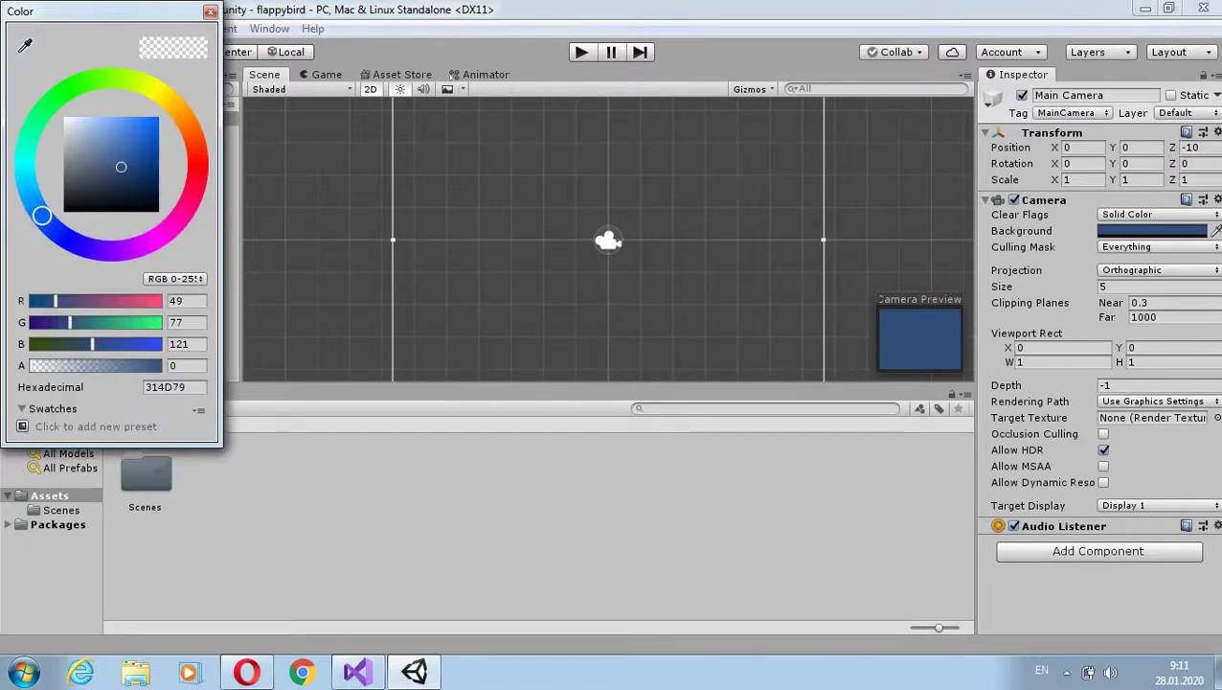
left_click(186, 300)
type("198")
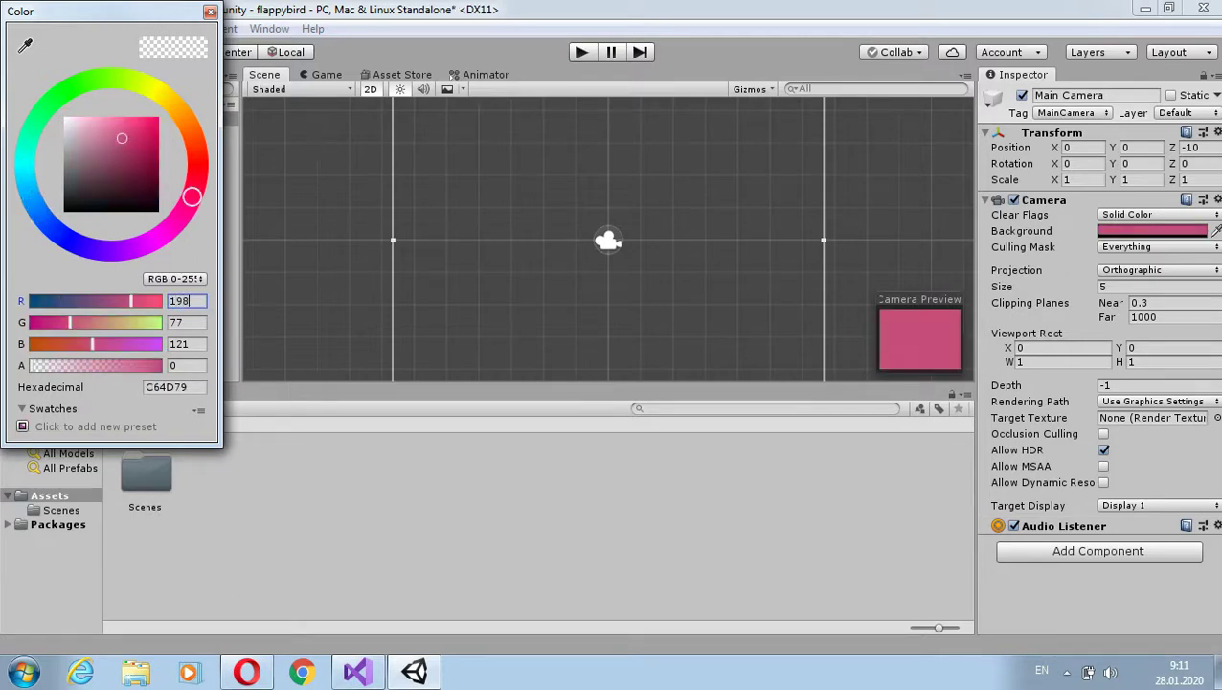
left_click(186, 322)
type("208")
left_click(186, 344)
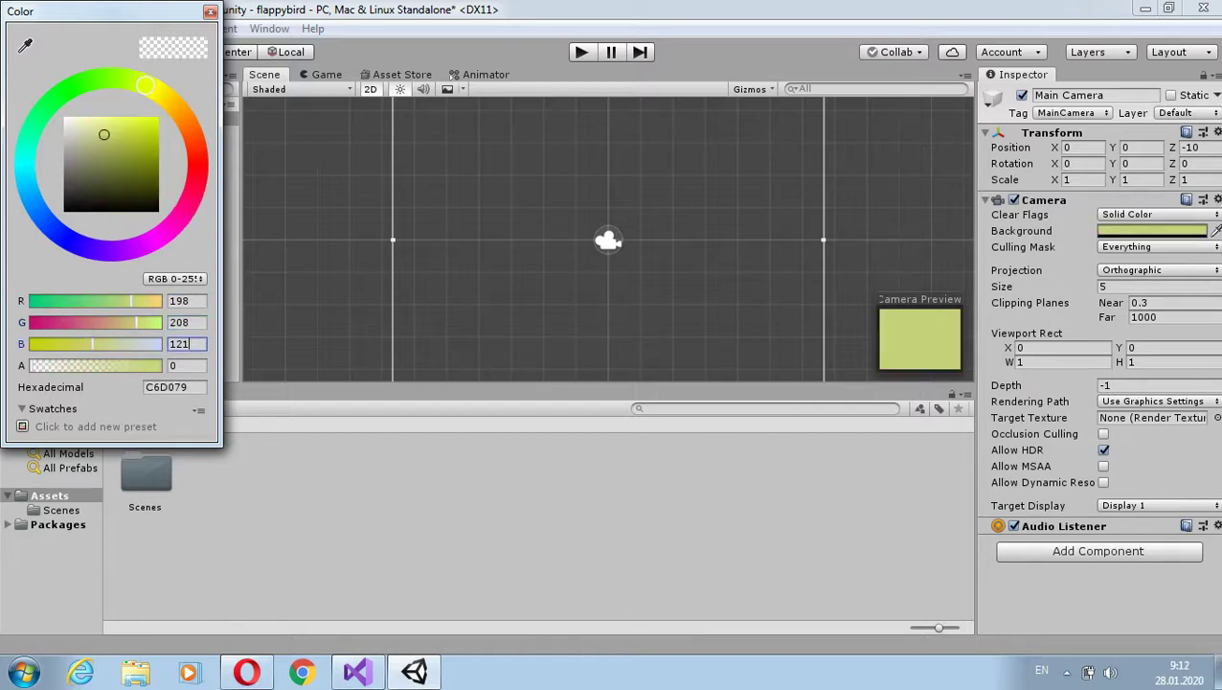
type("230")
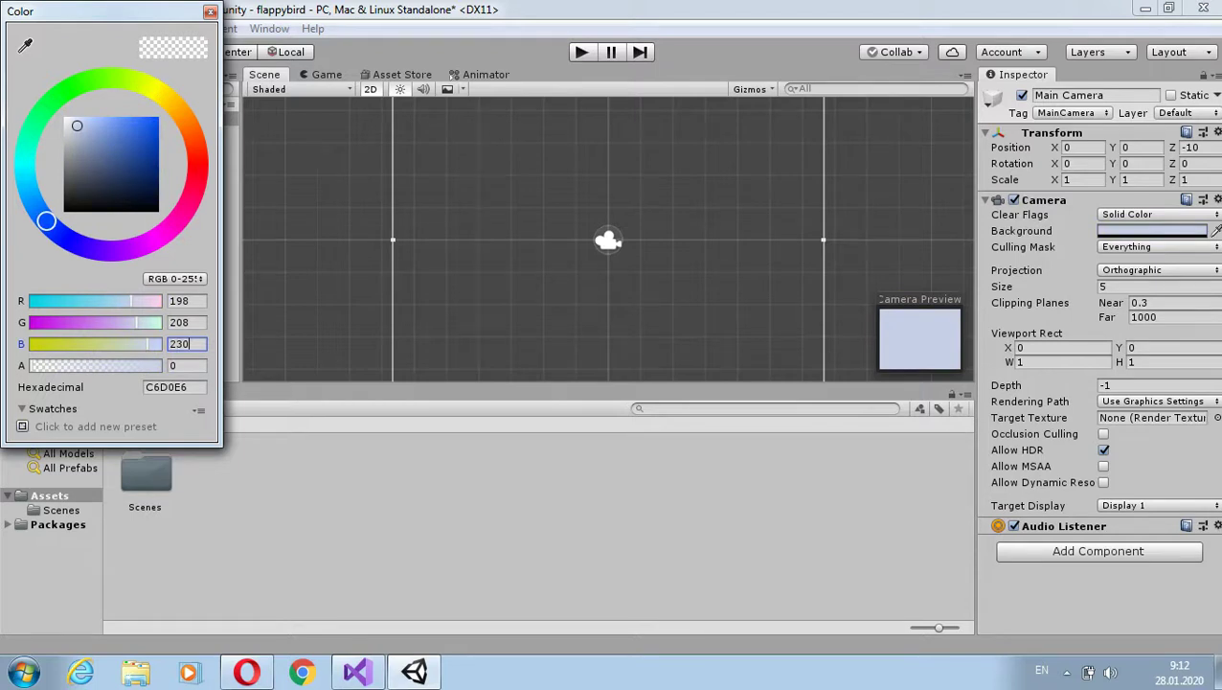
key("Return")
key("ctrl+2")
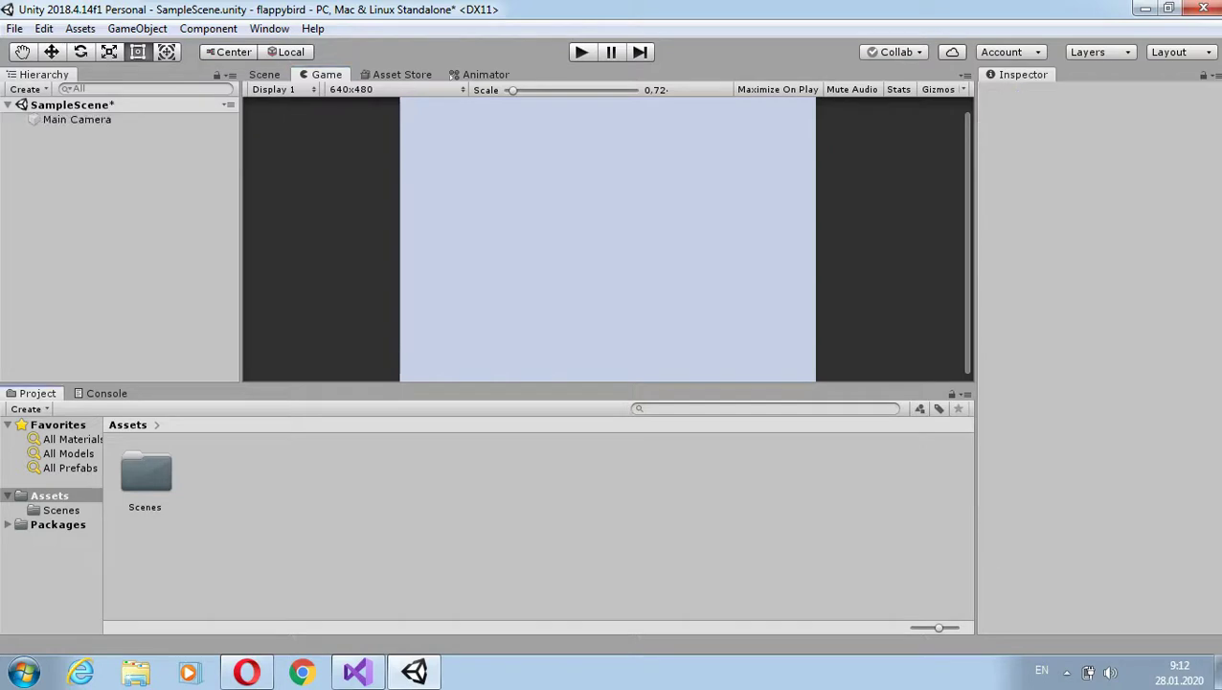
- Import background.png from the desktop Sprites folder into Assets
right_click(254, 536)
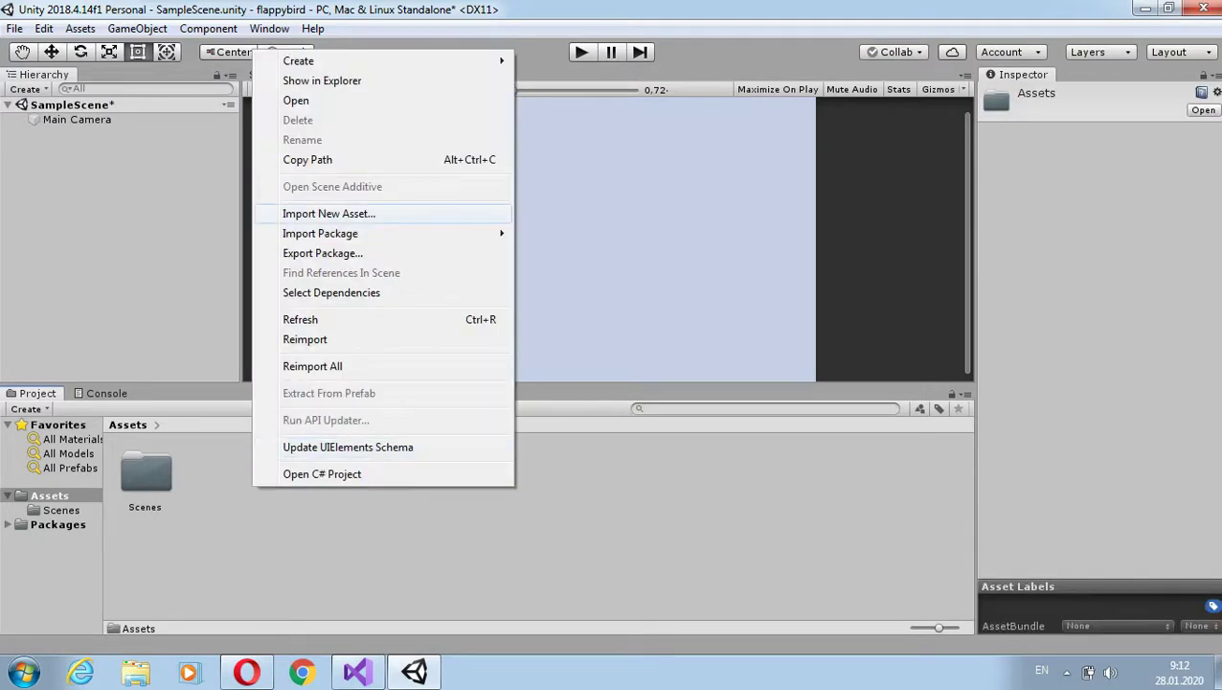
left_click(328, 213)
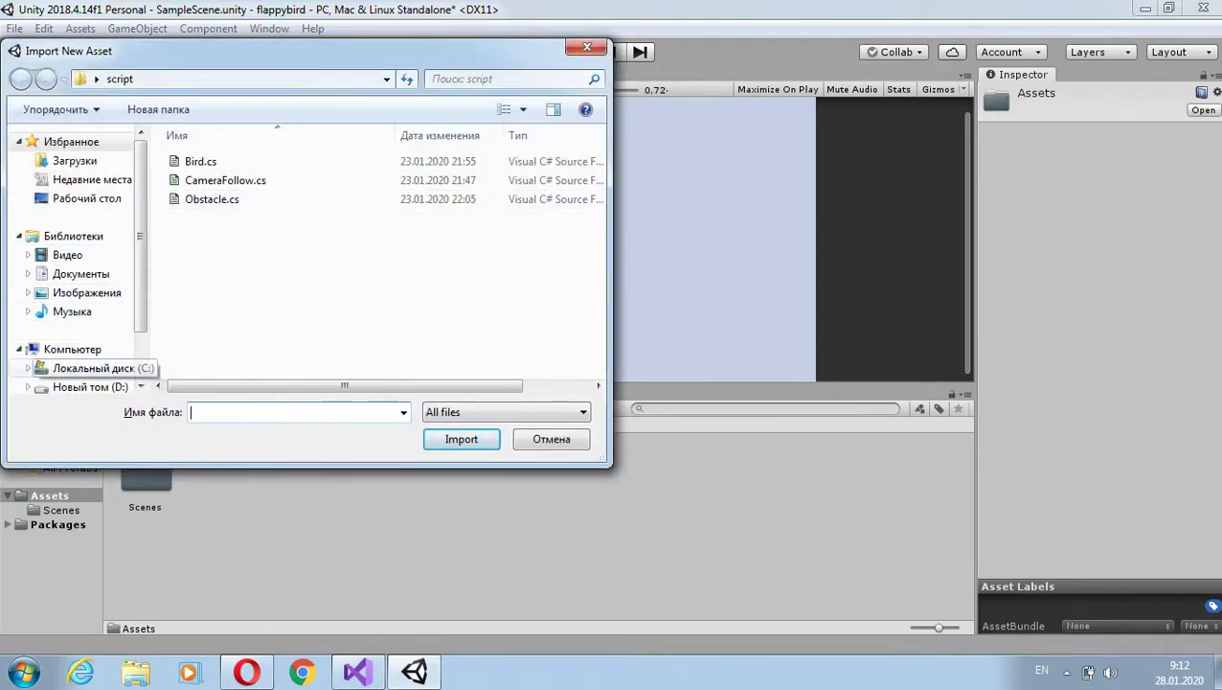
left_click(87, 199)
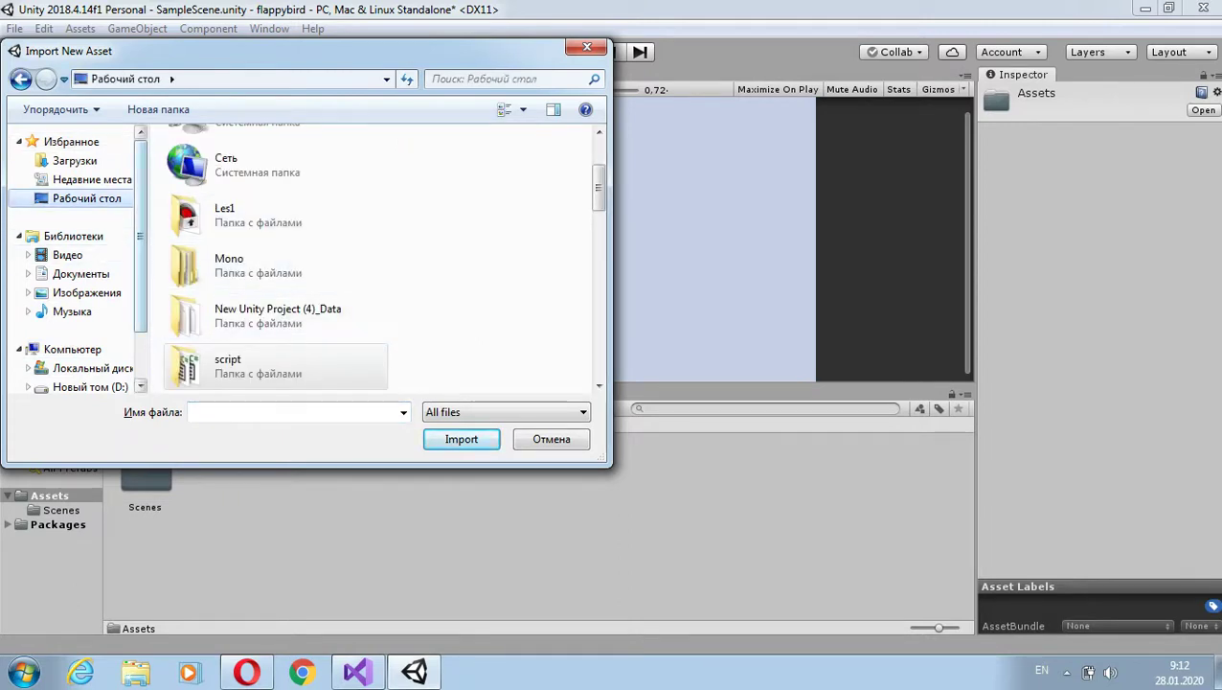
scroll(79, 259, "down", 1)
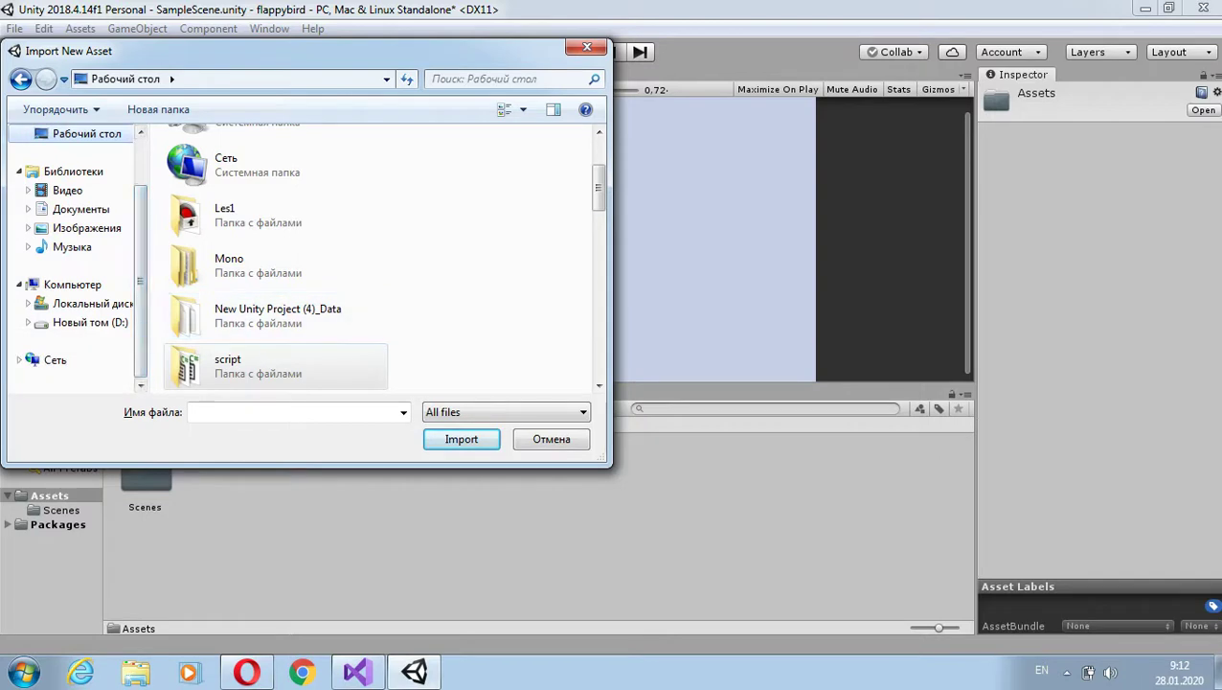
scroll(278, 306, "down", 2)
left_click(278, 307)
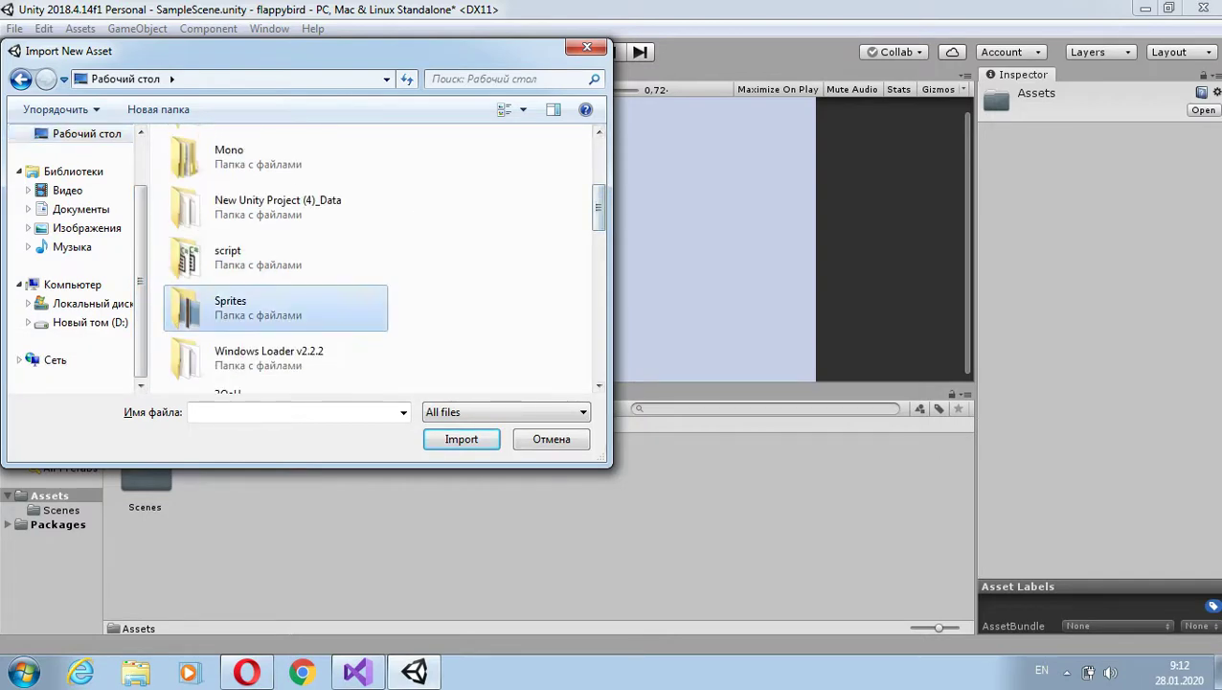
double_click(278, 307)
left_click(209, 182)
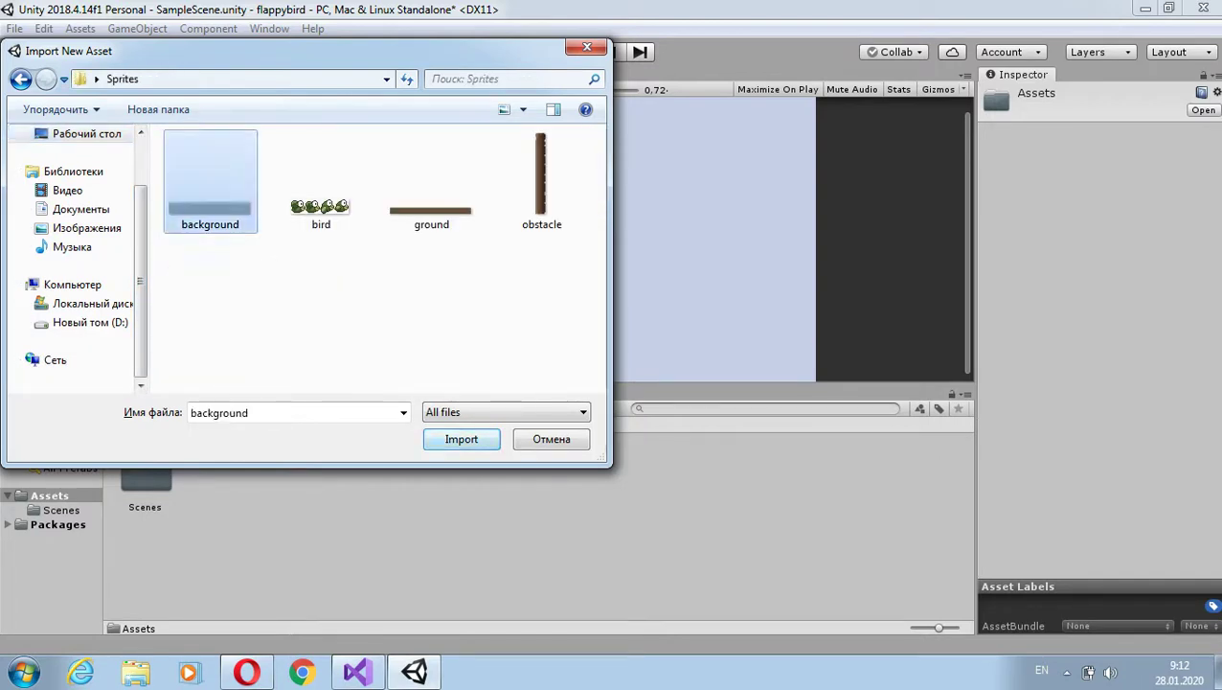
left_click(461, 439)
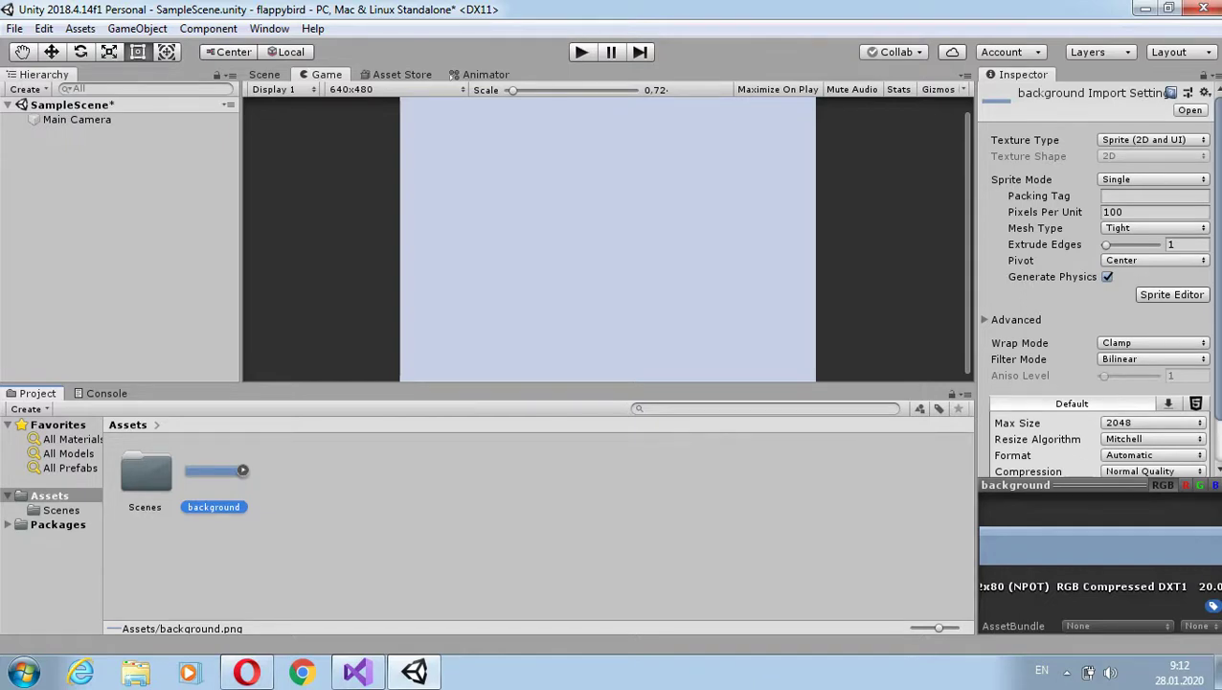
left_click(1154, 212)
type("16")
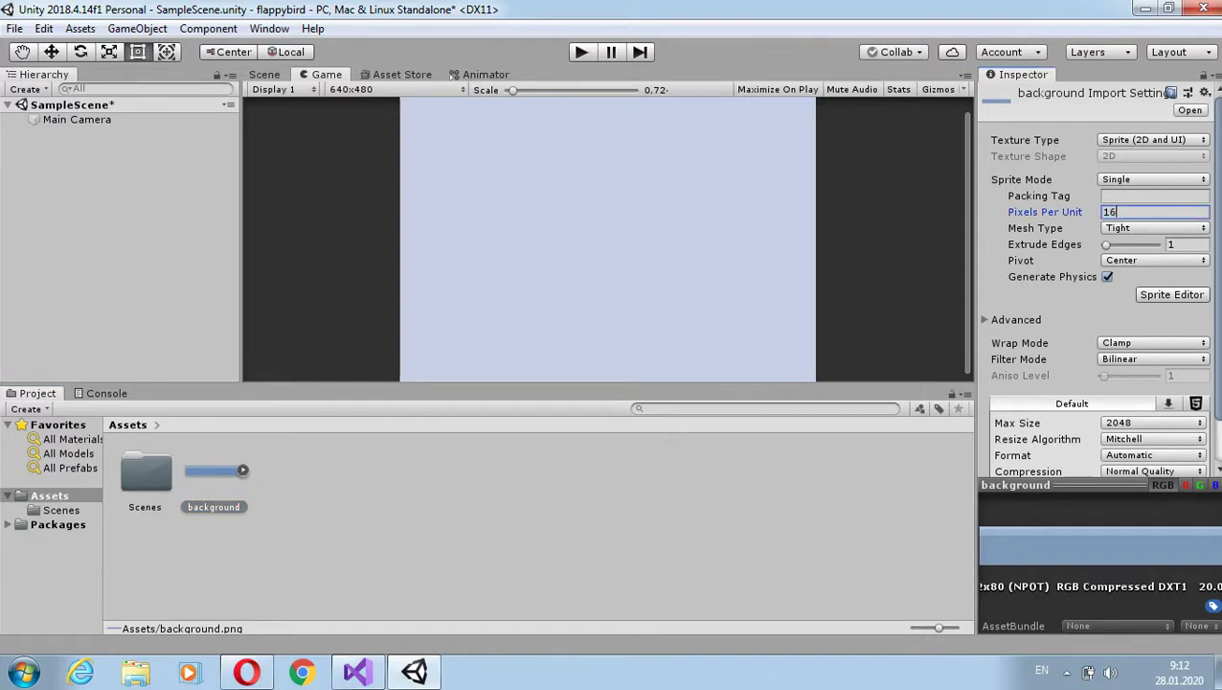
left_click(1154, 358)
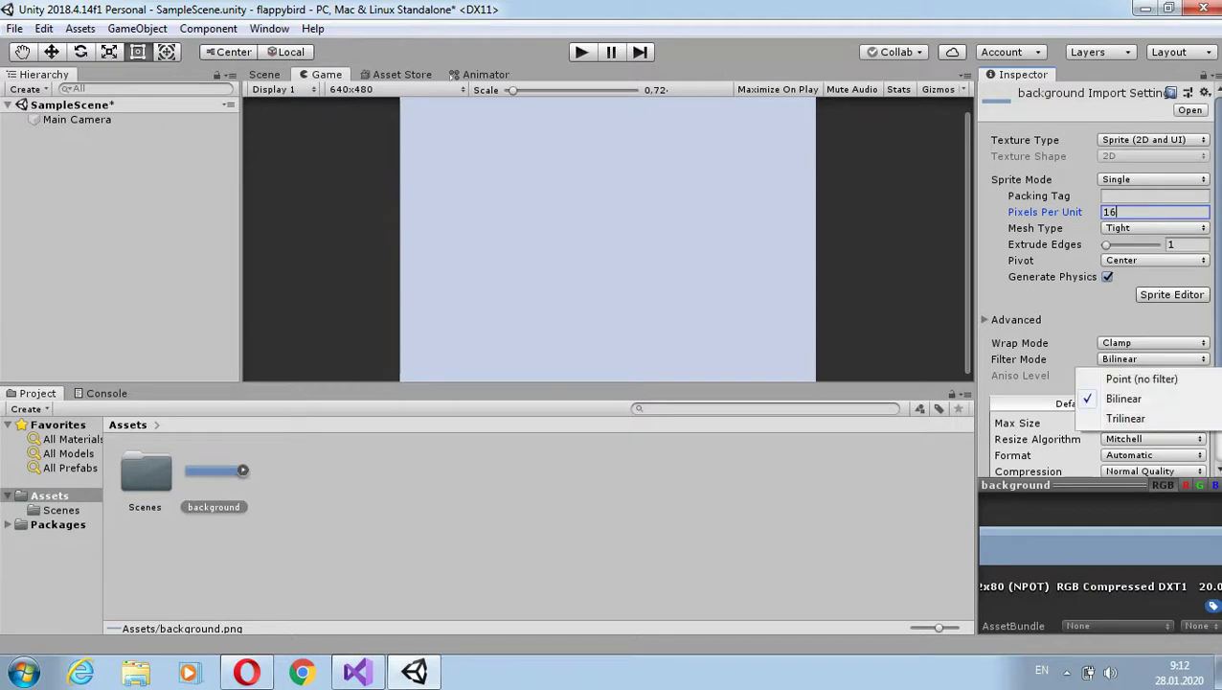
left_click(1141, 378)
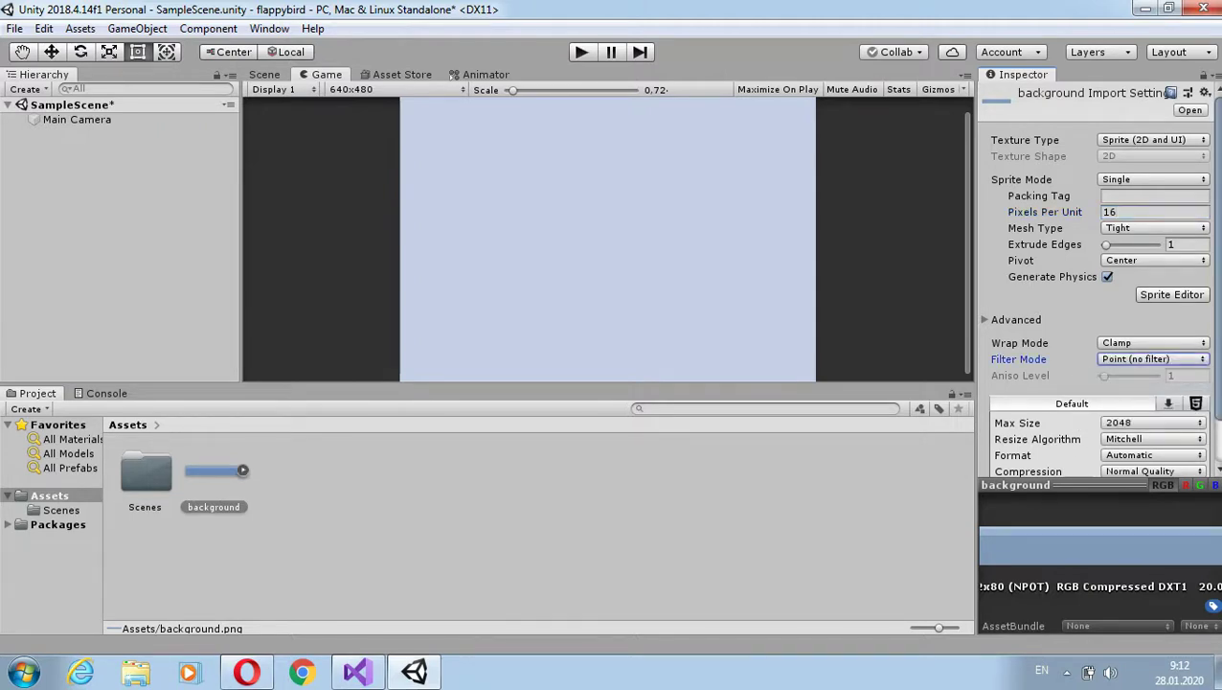
scroll(1097, 287, "down", 2)
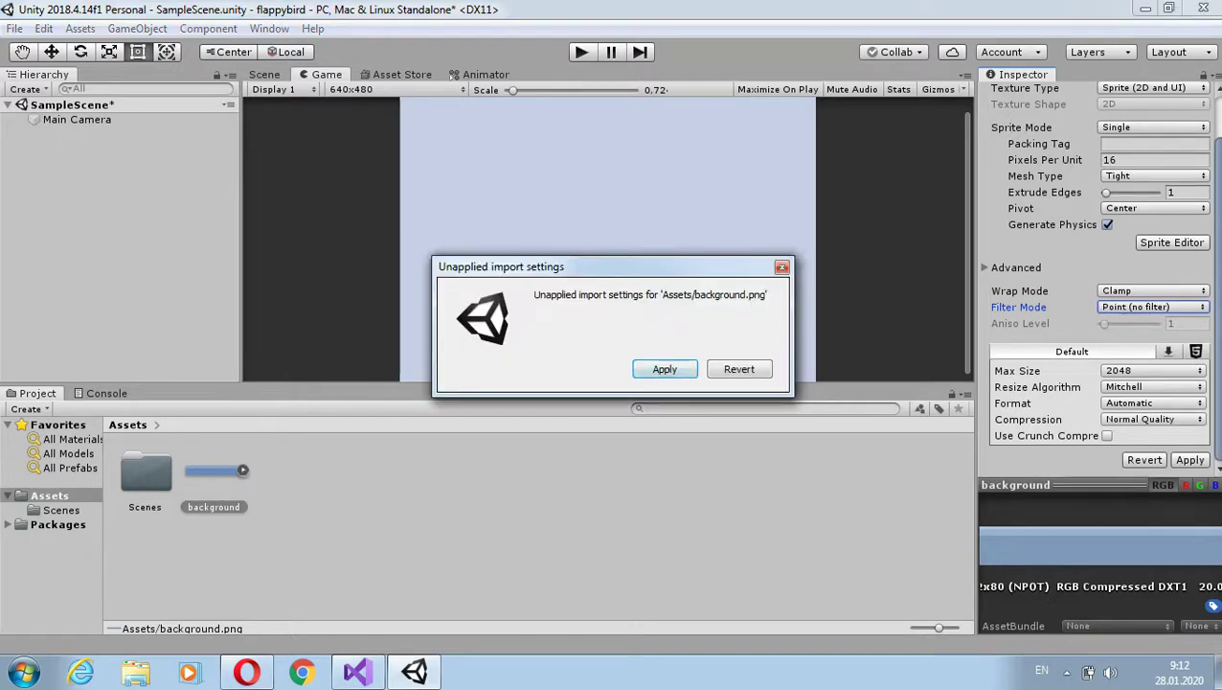
left_click(665, 369)
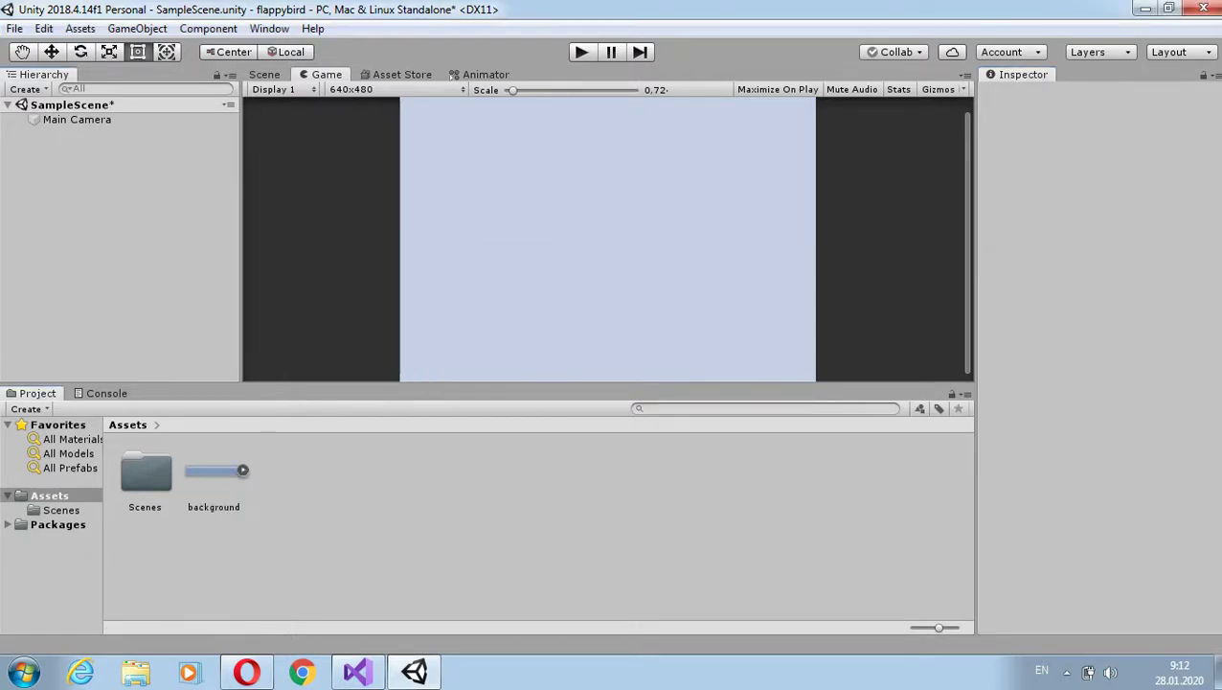
- Place the background sprite under Main Camera at Position Y -1 with Order in Layer -1
left_click_drag(214, 474, 73, 134)
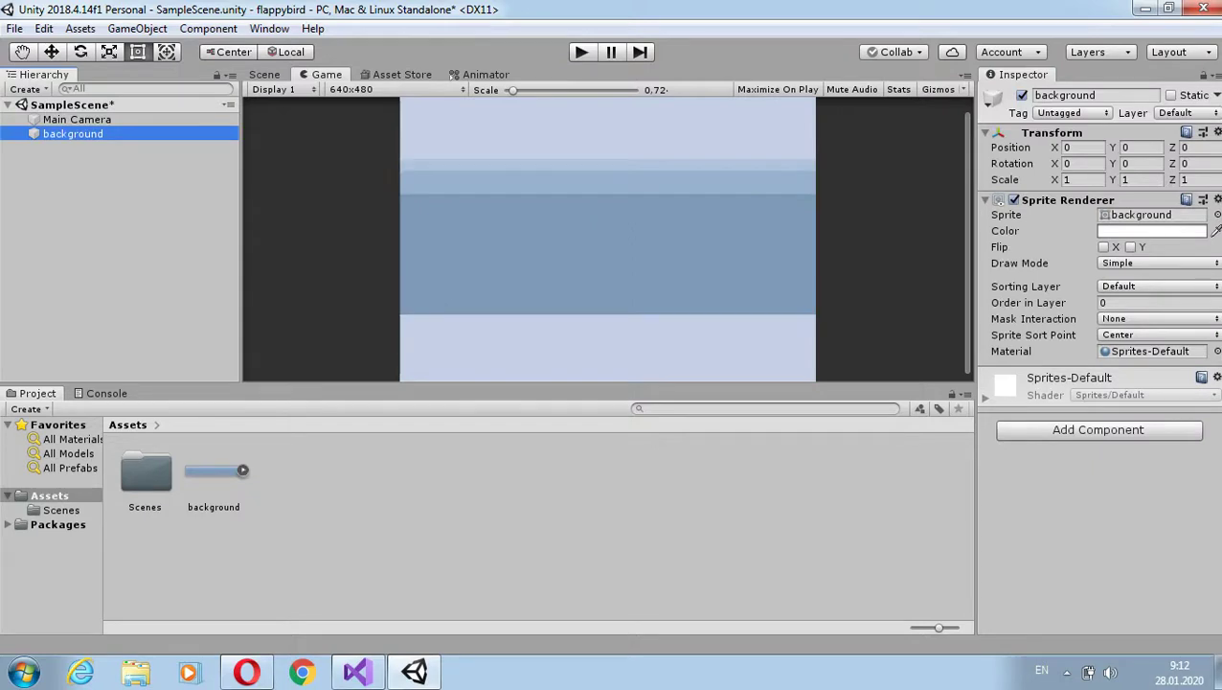
left_click_drag(72, 133, 77, 118)
left_click(1140, 147)
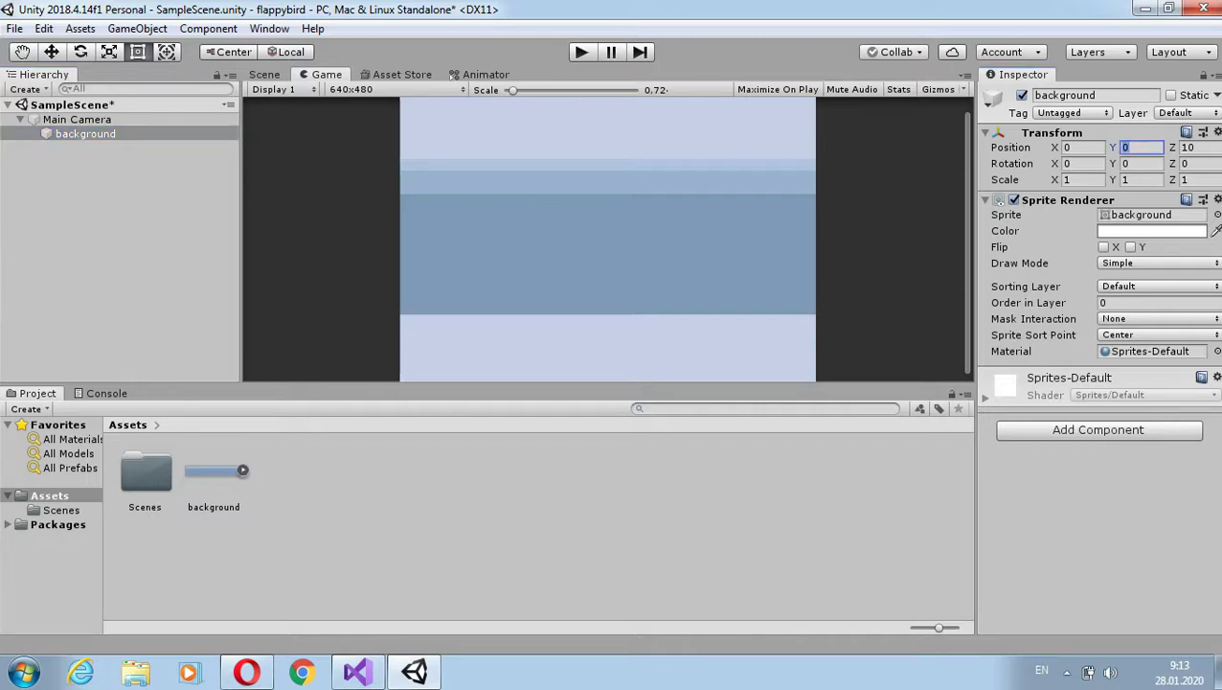
type("-1")
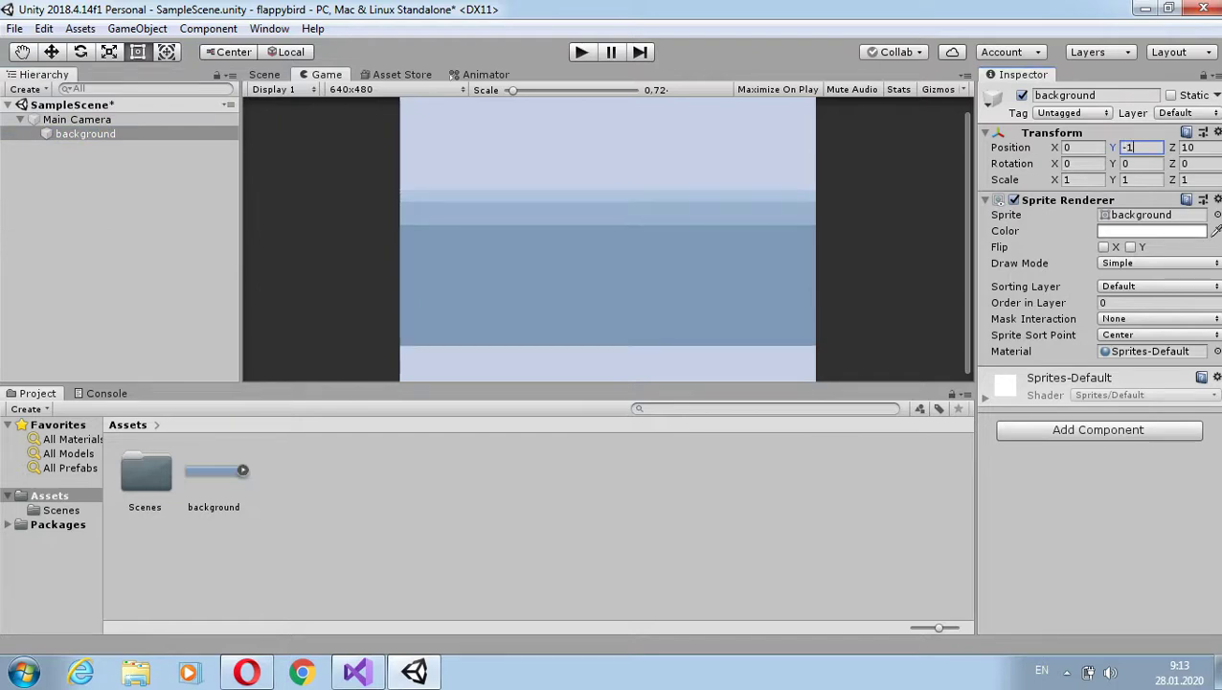
scroll(607, 239, "up", 1)
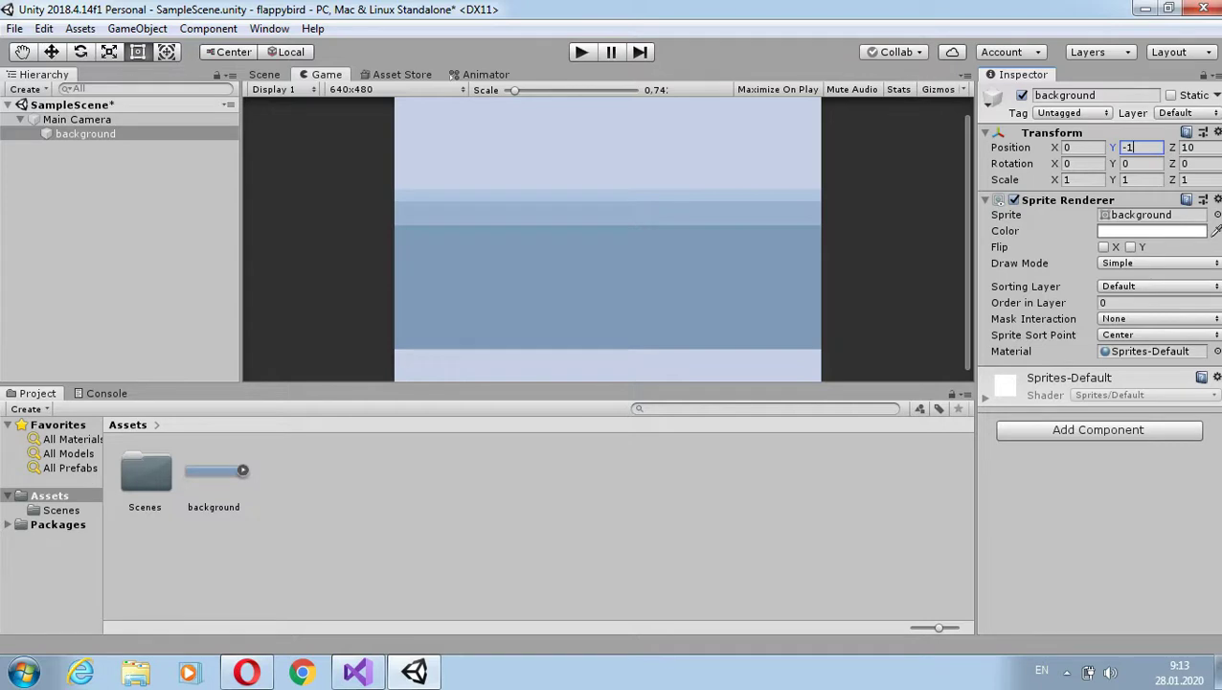
left_click(1150, 303)
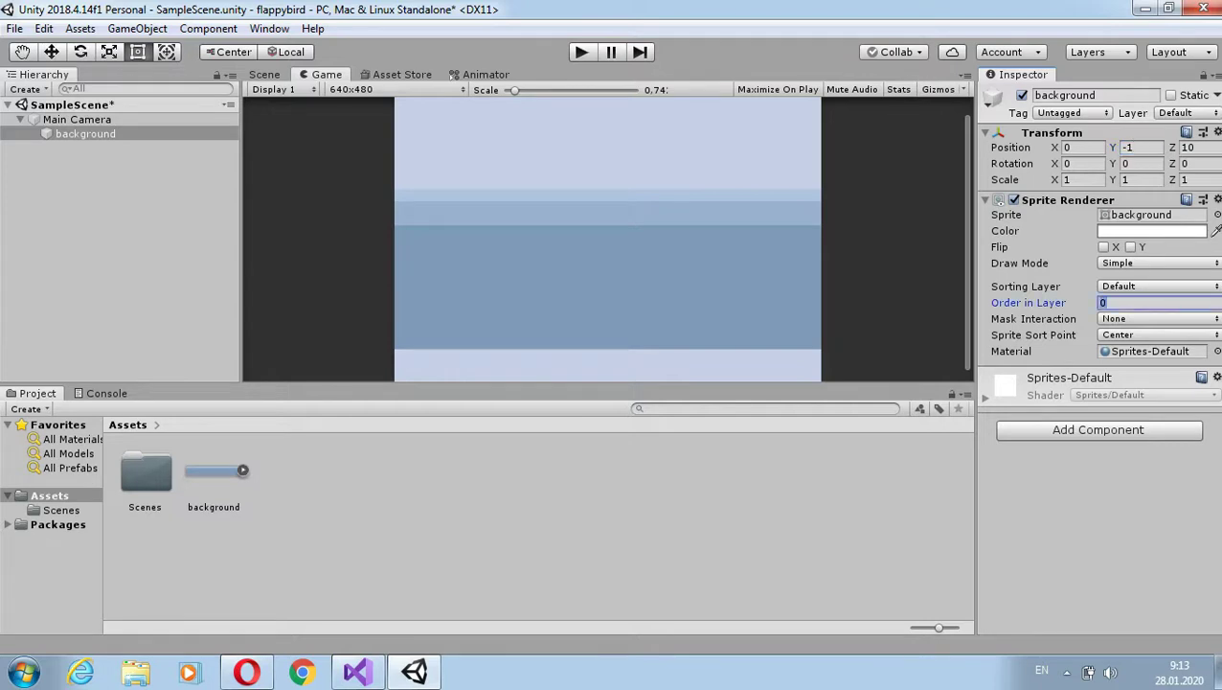
type("-1")
left_click(120, 239)
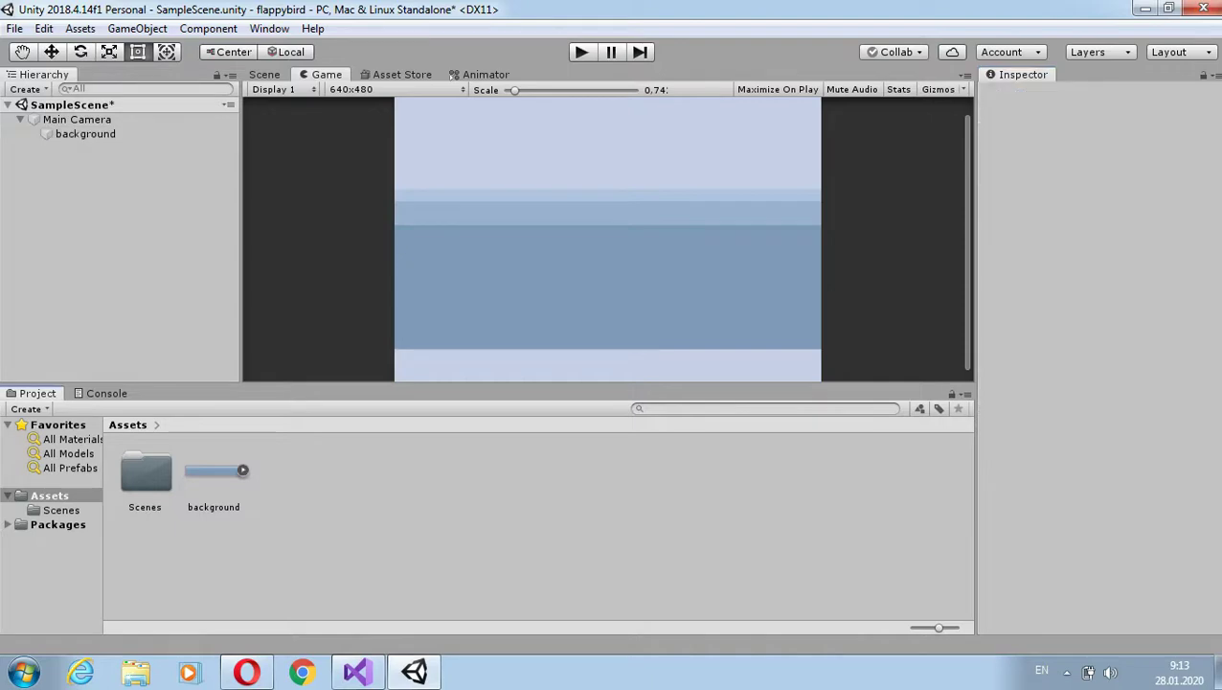
left_click(85, 133)
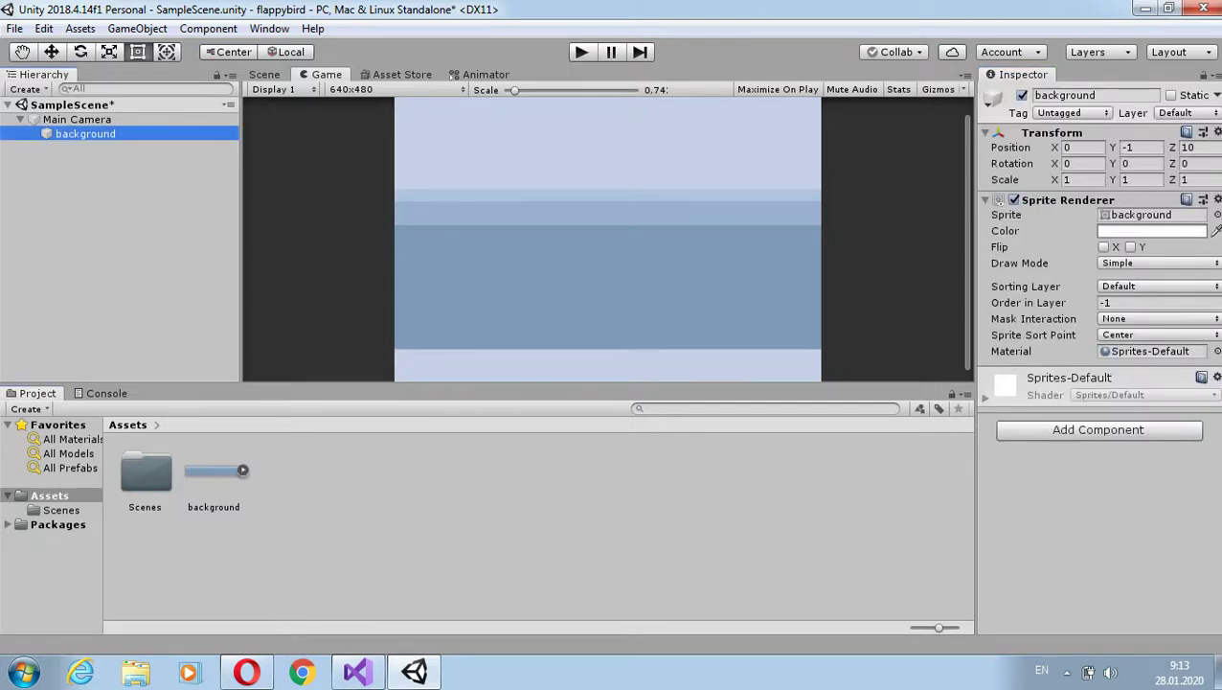
- Import the ground sprite file into Assets
right_click(338, 517)
left_click(415, 243)
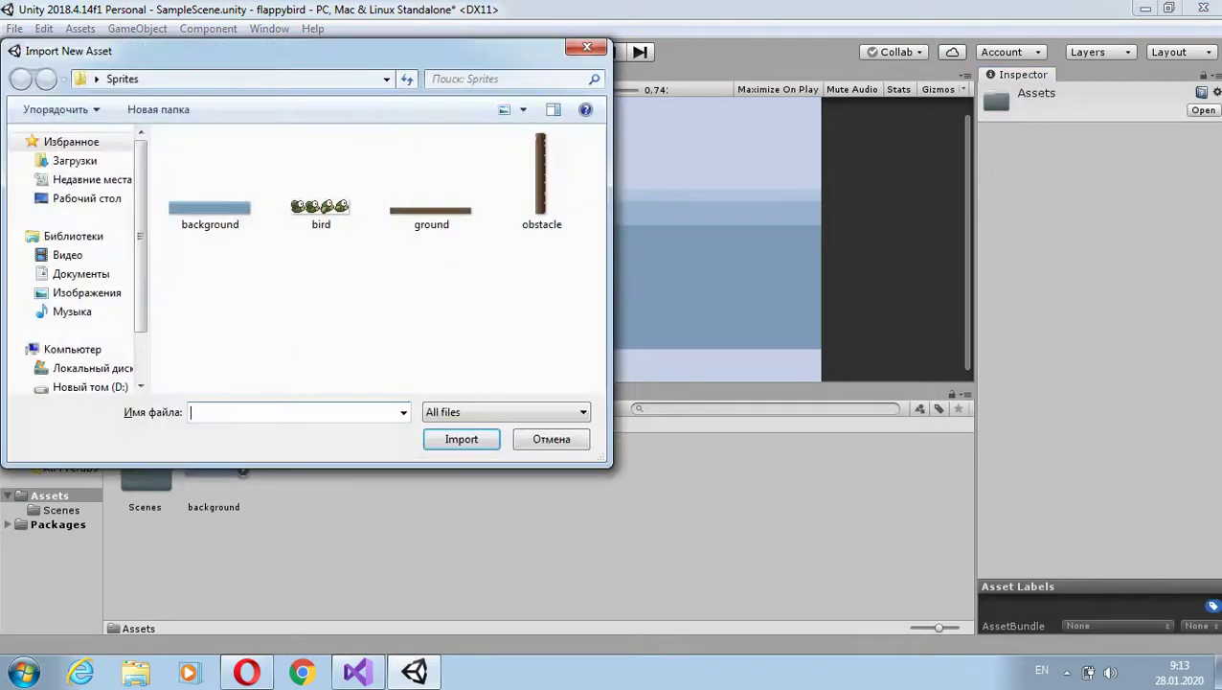
left_click(431, 177)
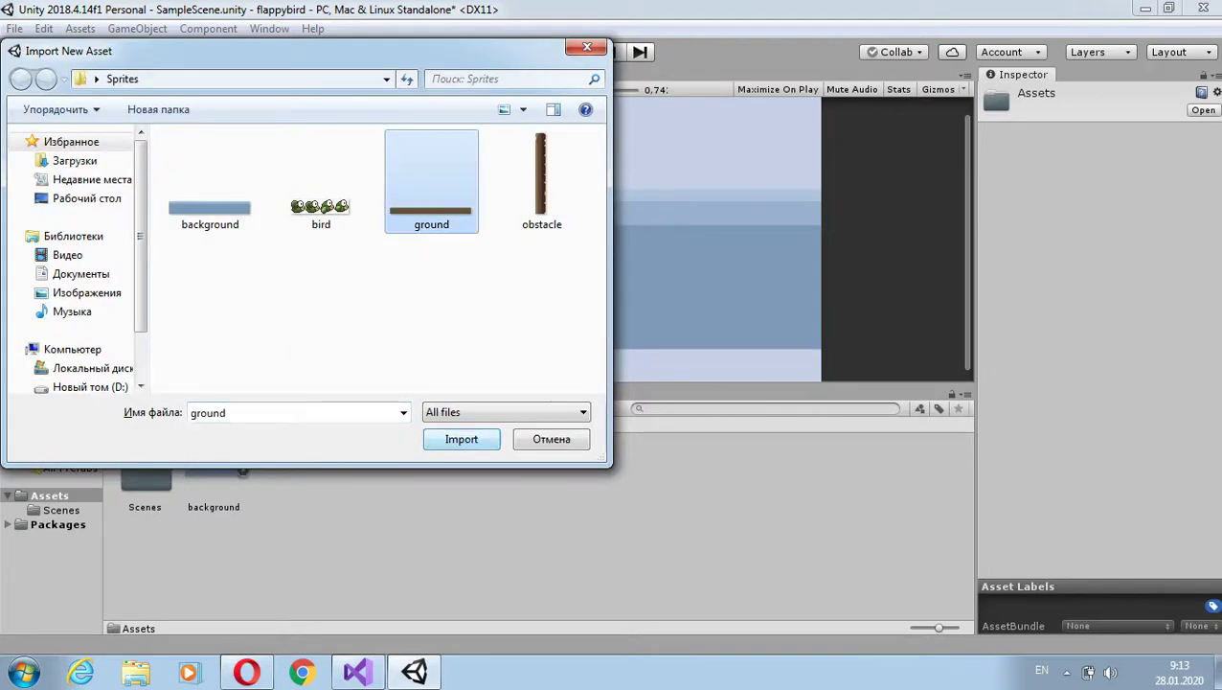
key("Return")
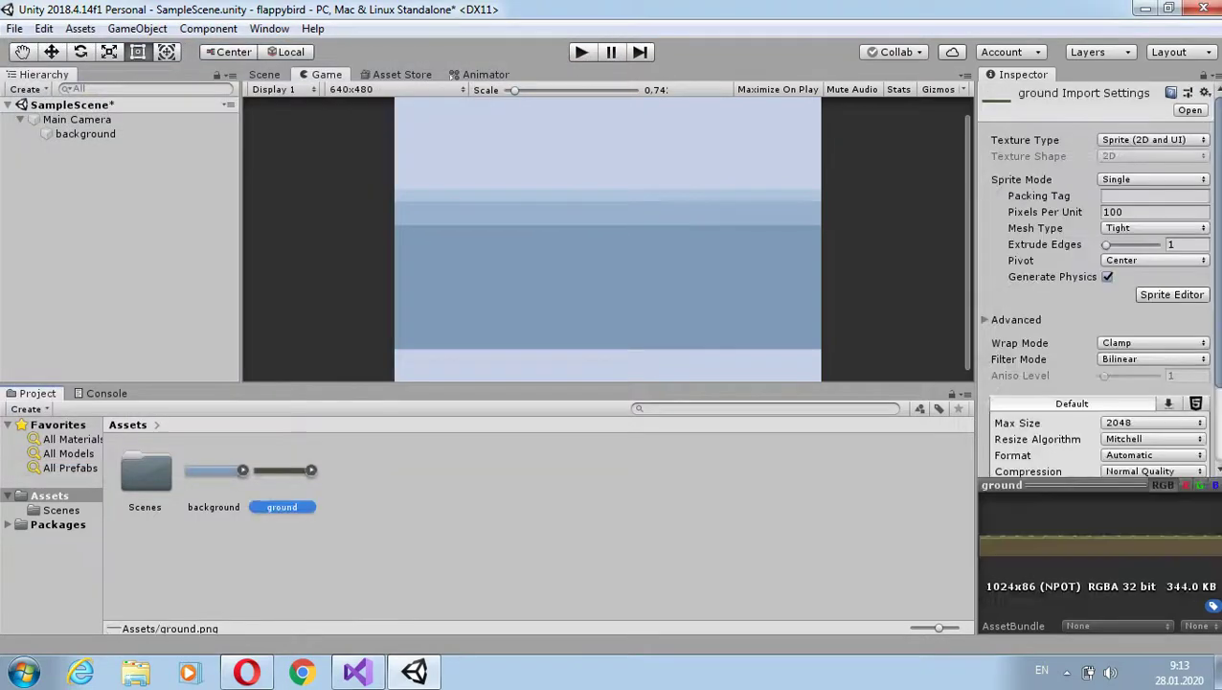
- Give the ground sprite 16 Pixels Per Unit and Point (no filter) filtering, then apply
left_click(1149, 211)
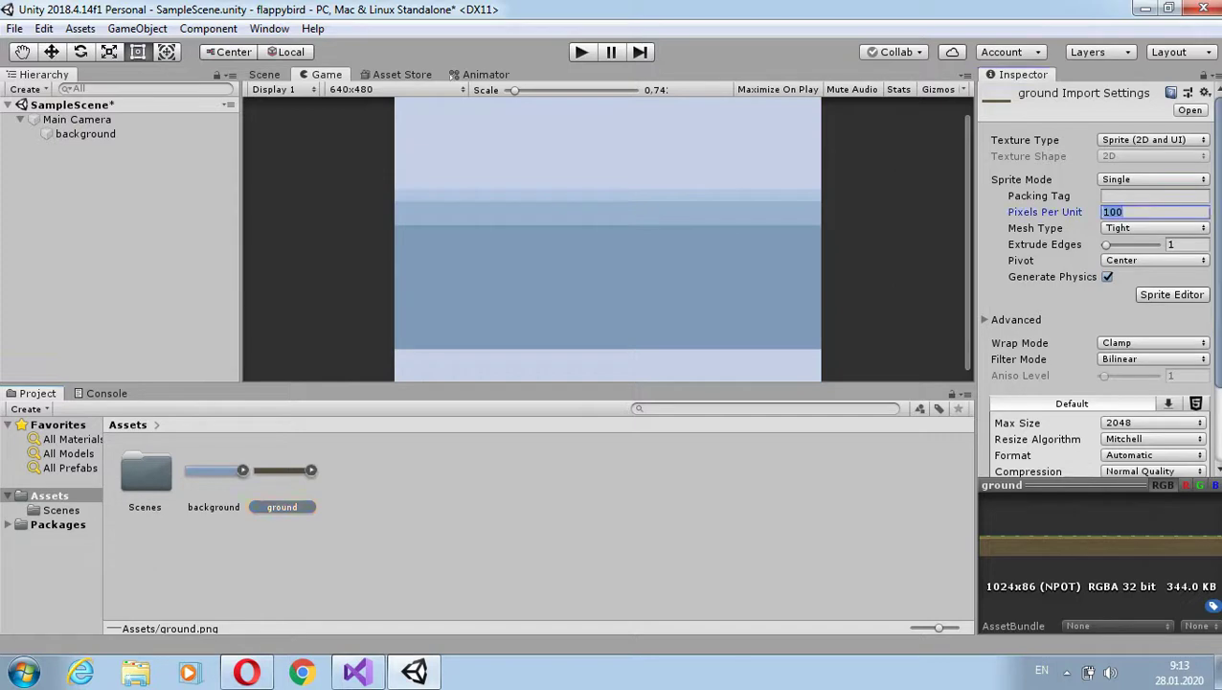
type("16")
left_click(1152, 359)
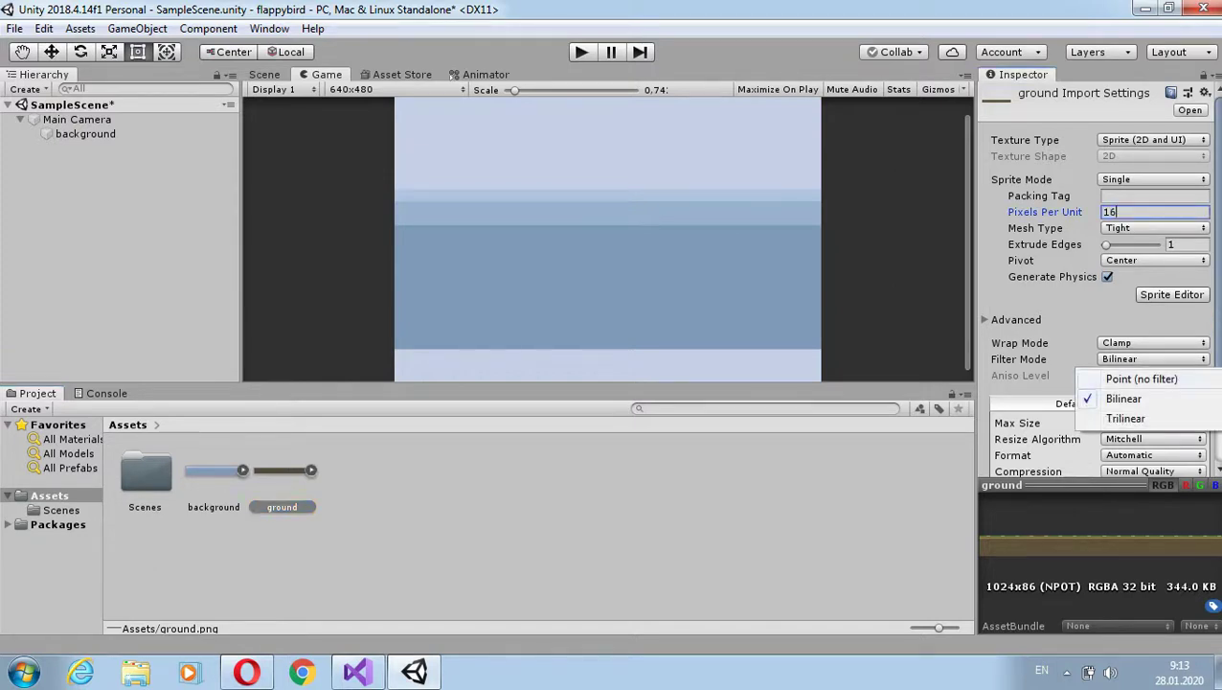
left_click(1139, 377)
scroll(1100, 287, "down", 3)
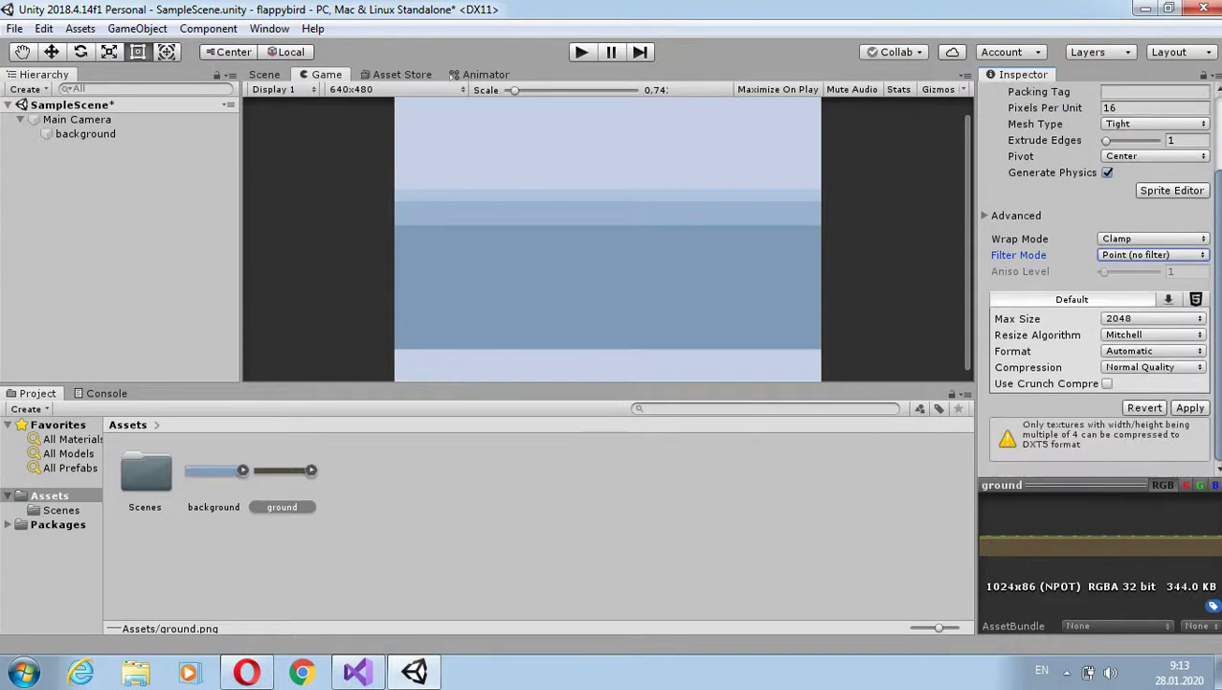
left_click(575, 556)
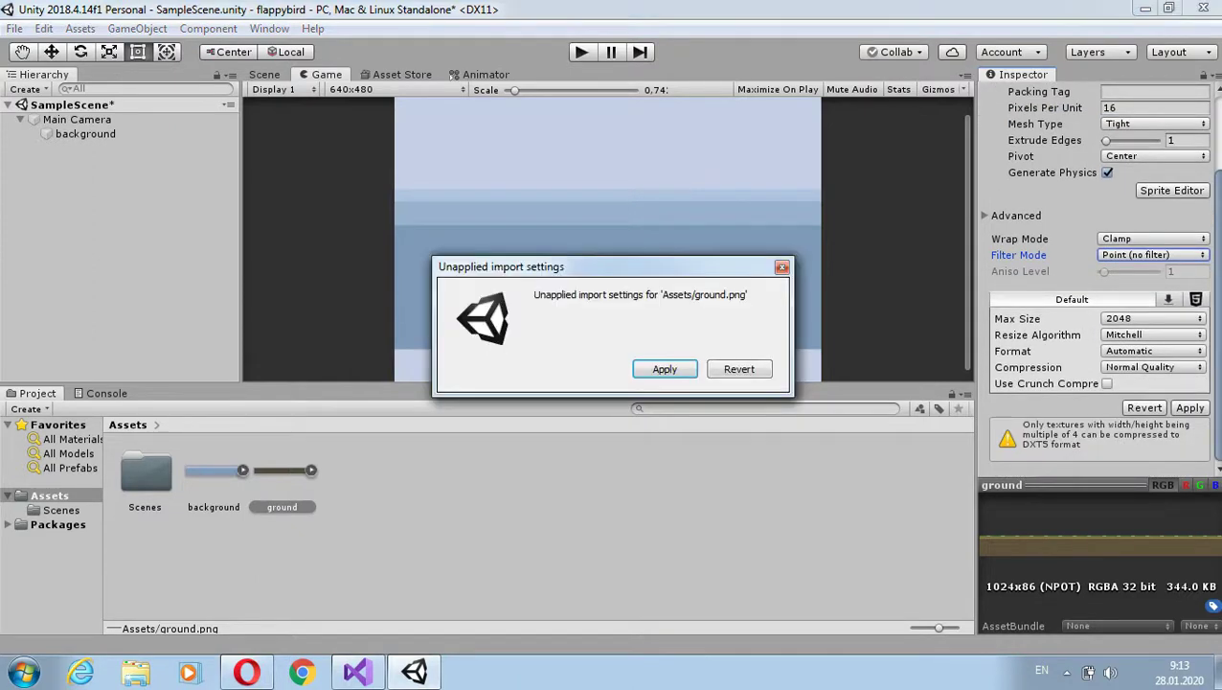
left_click(661, 368)
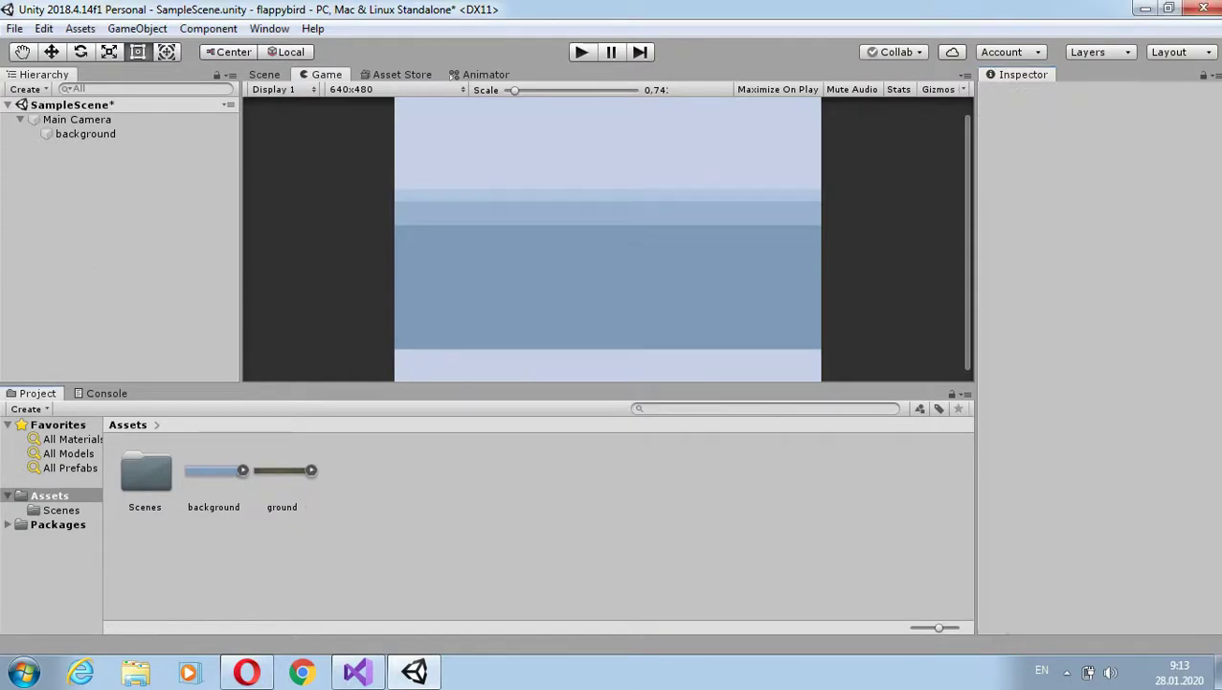
left_click(282, 507)
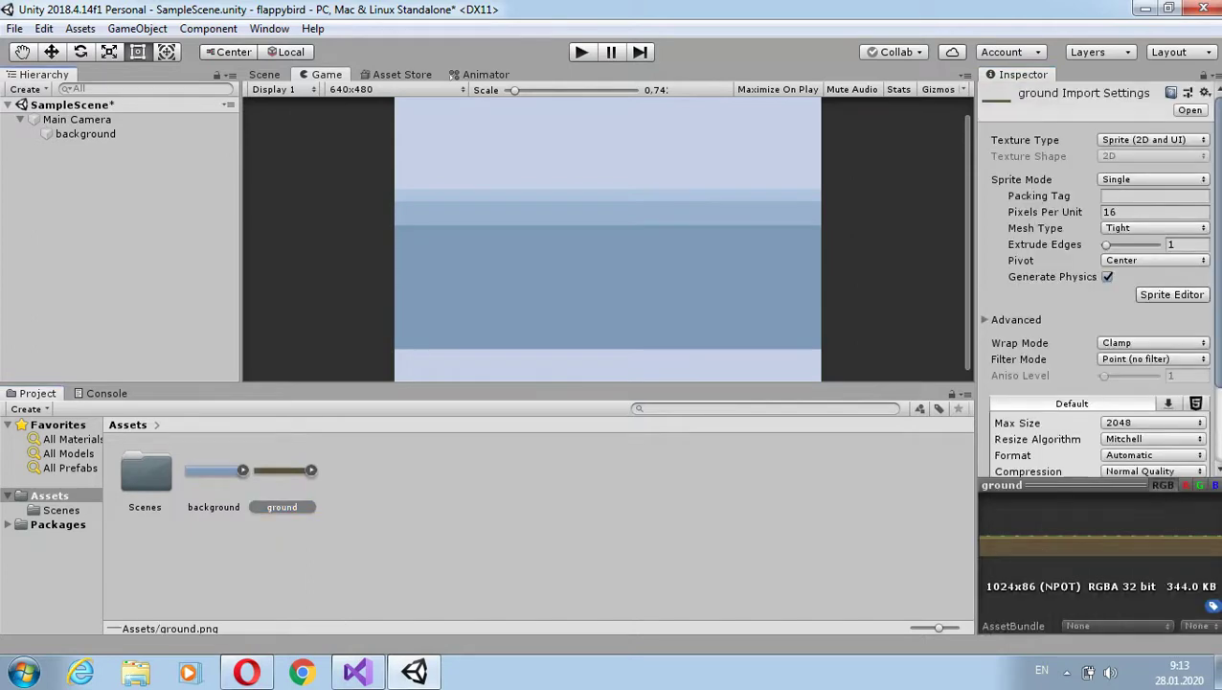
- Place the ground sprite in the scene at X 16, Y -6 with Order in Layer 1
left_click_drag(281, 475, 86, 192)
left_click(1083, 147)
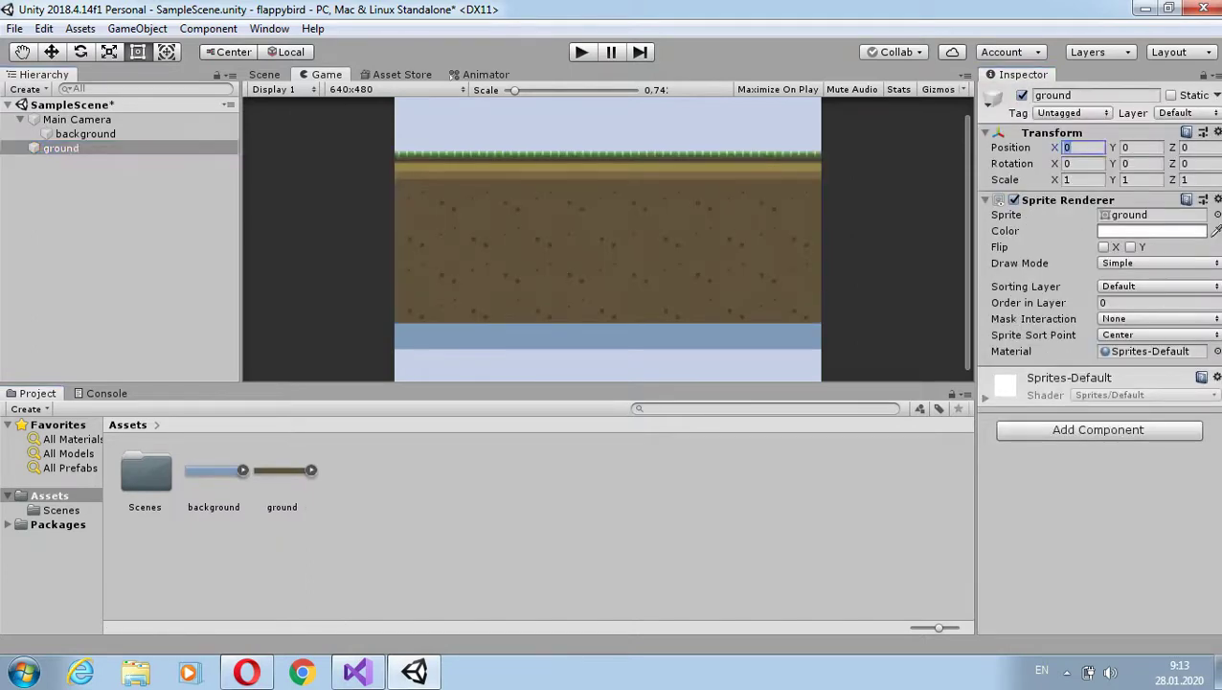
type("16")
left_click(1140, 148)
type("-")
type("6")
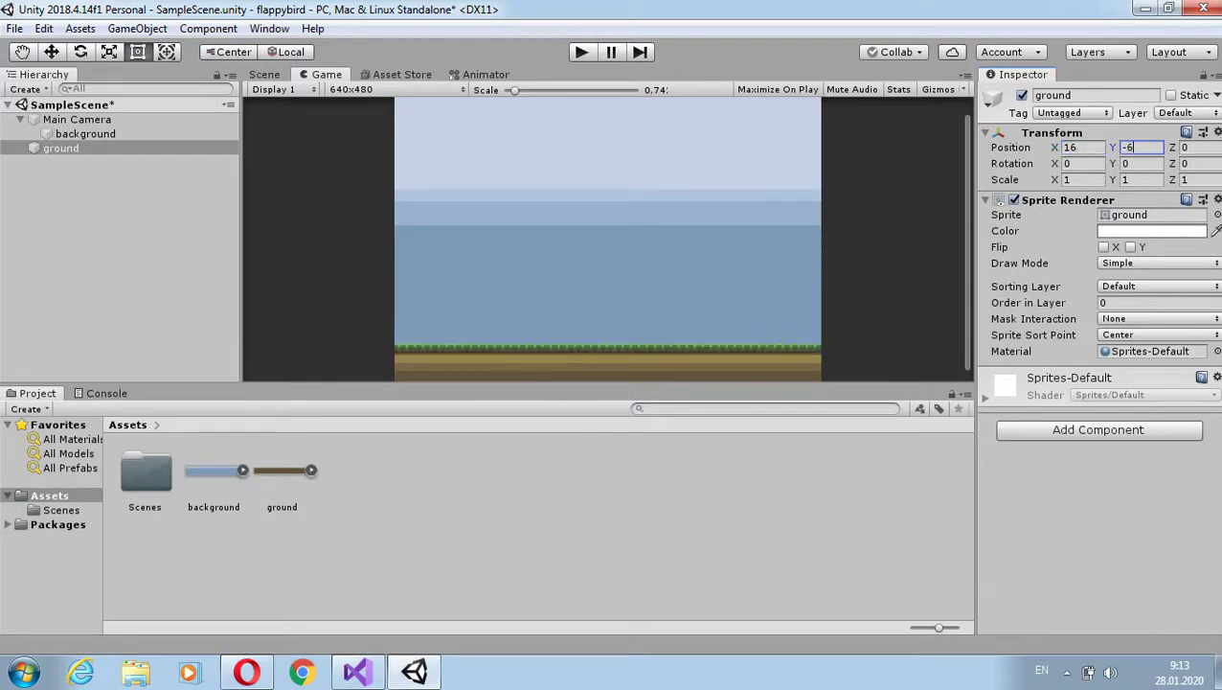
left_click(1150, 302)
type("1")
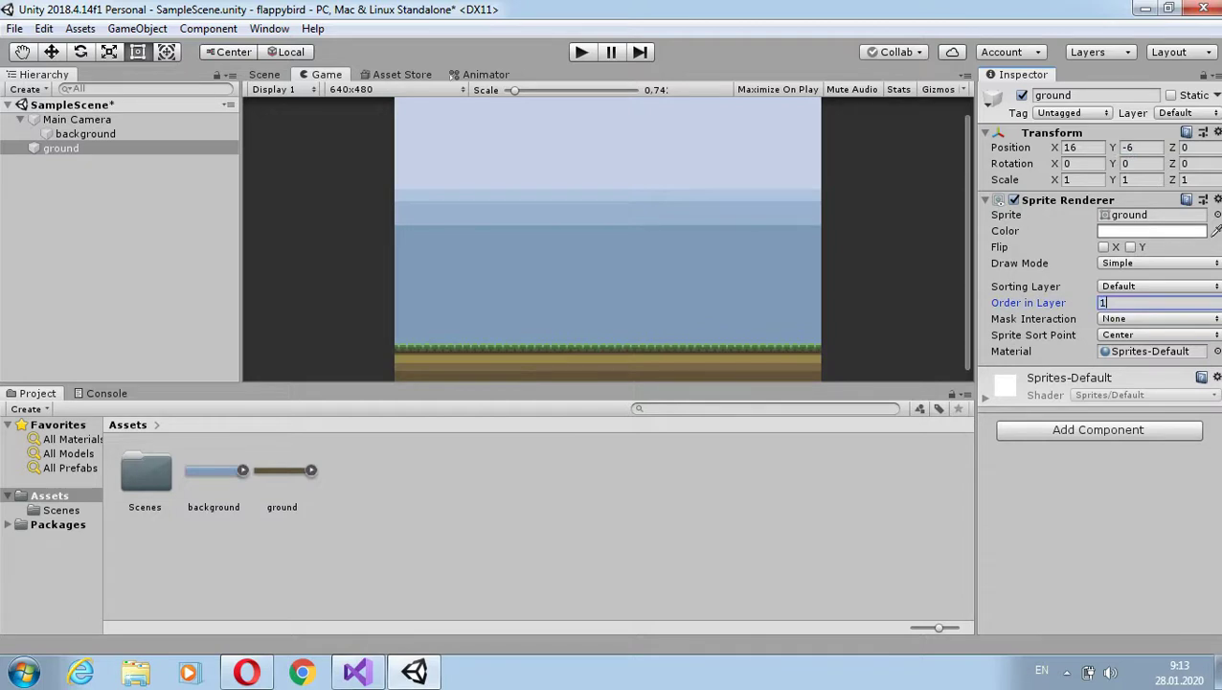
left_click(60, 148)
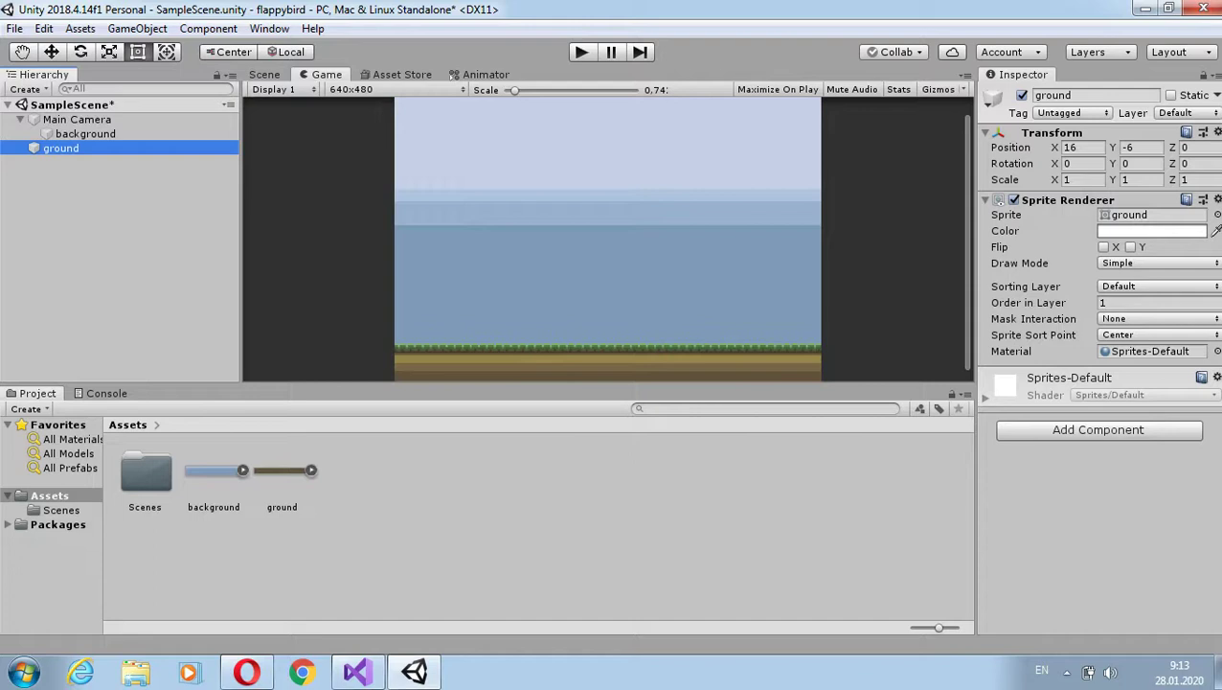
- Add a Box Collider 2D component to the ground object
key("ctrl+shift+a")
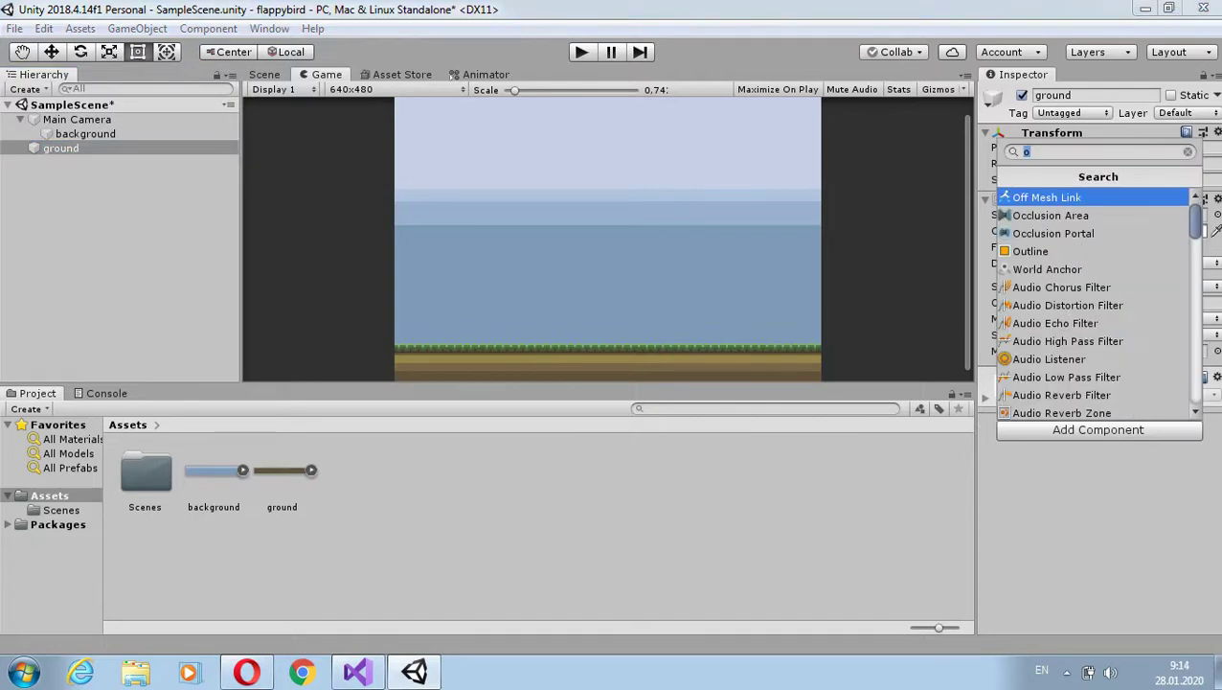
type("bo")
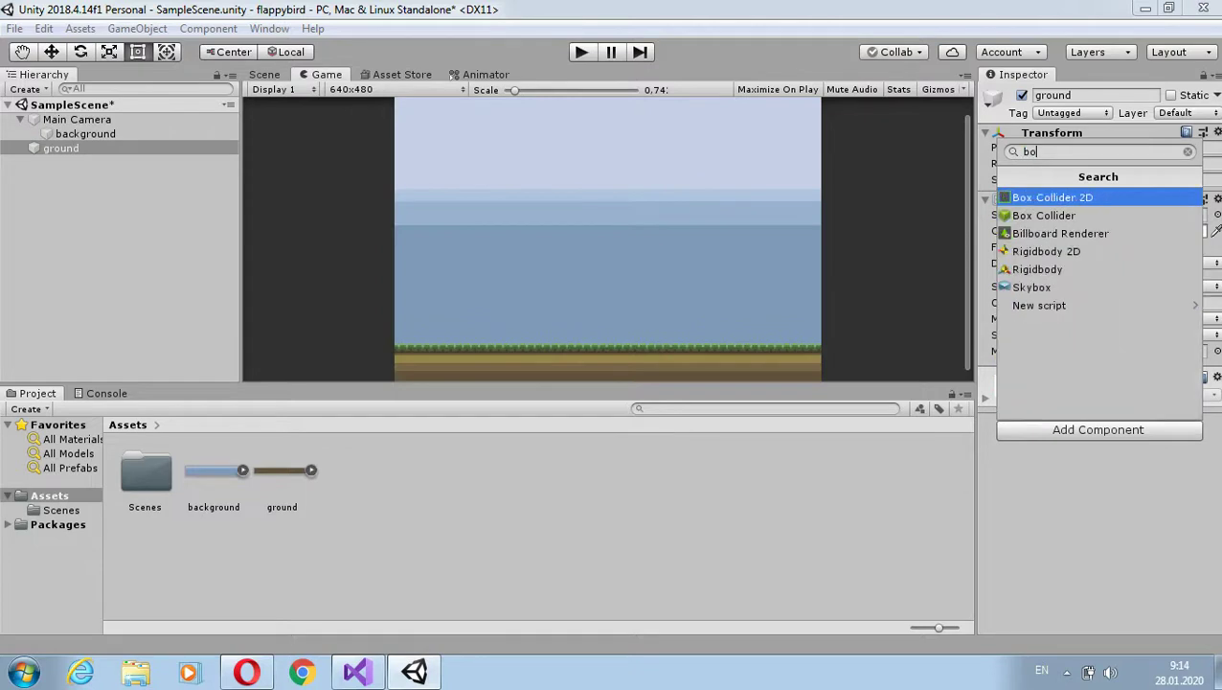
key("Return")
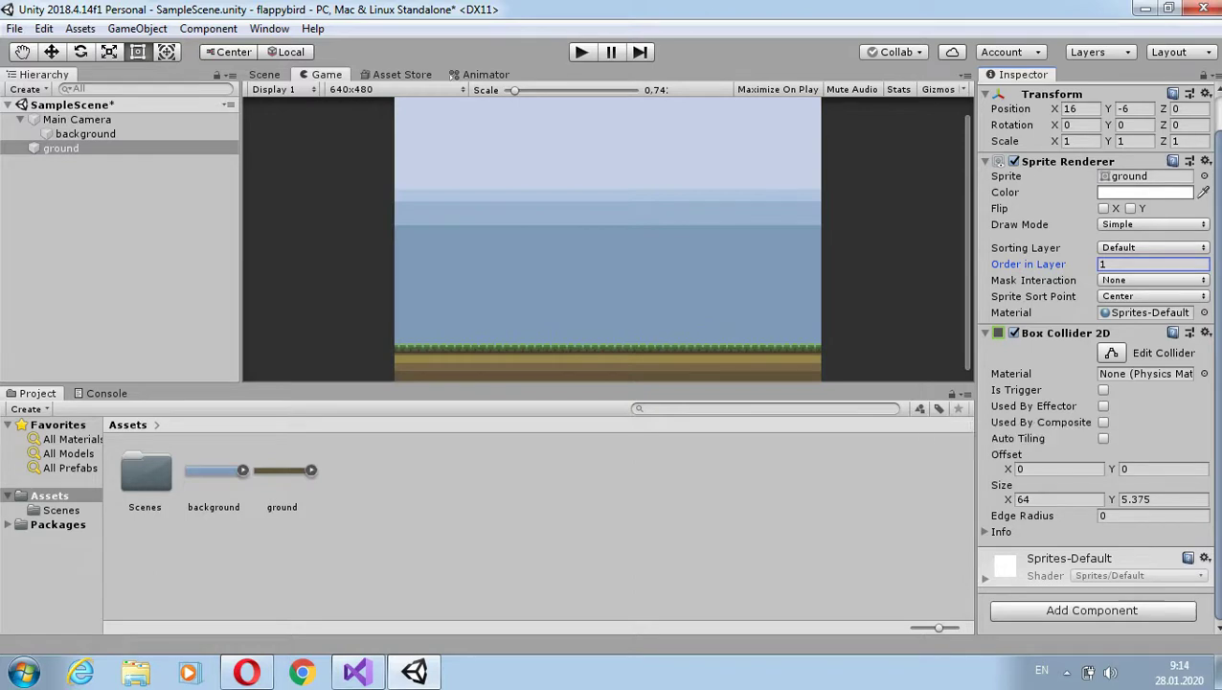
scroll(1096, 354, "up", 1)
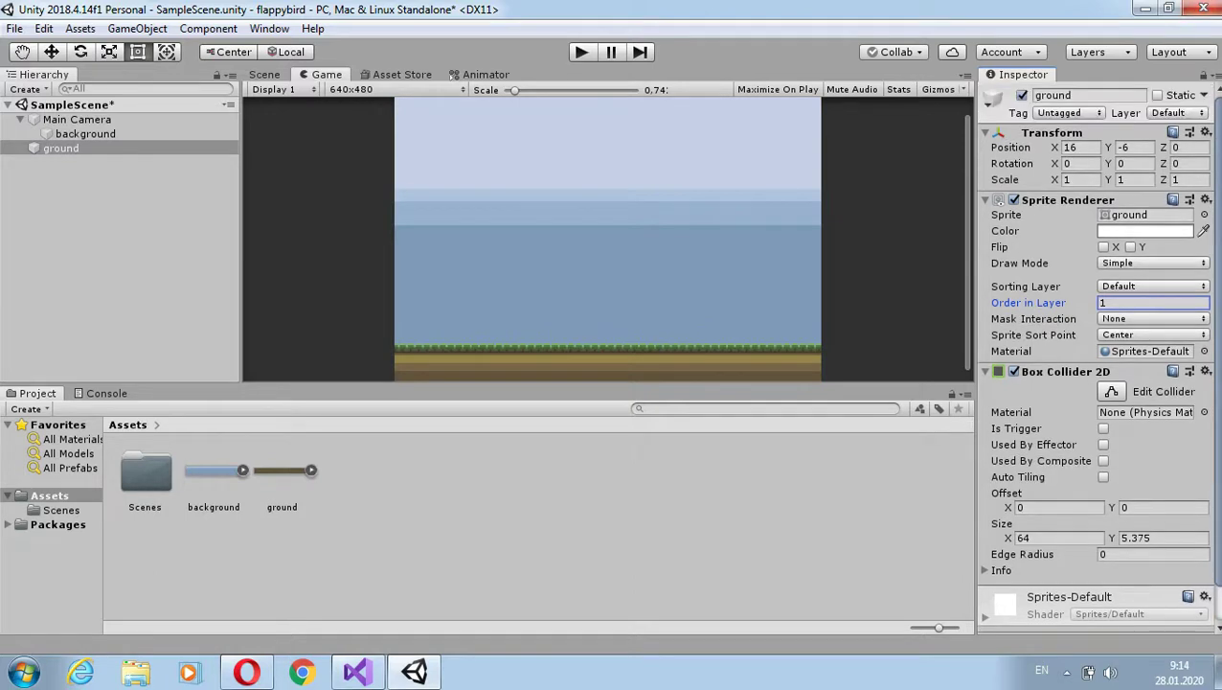
left_click(1177, 112)
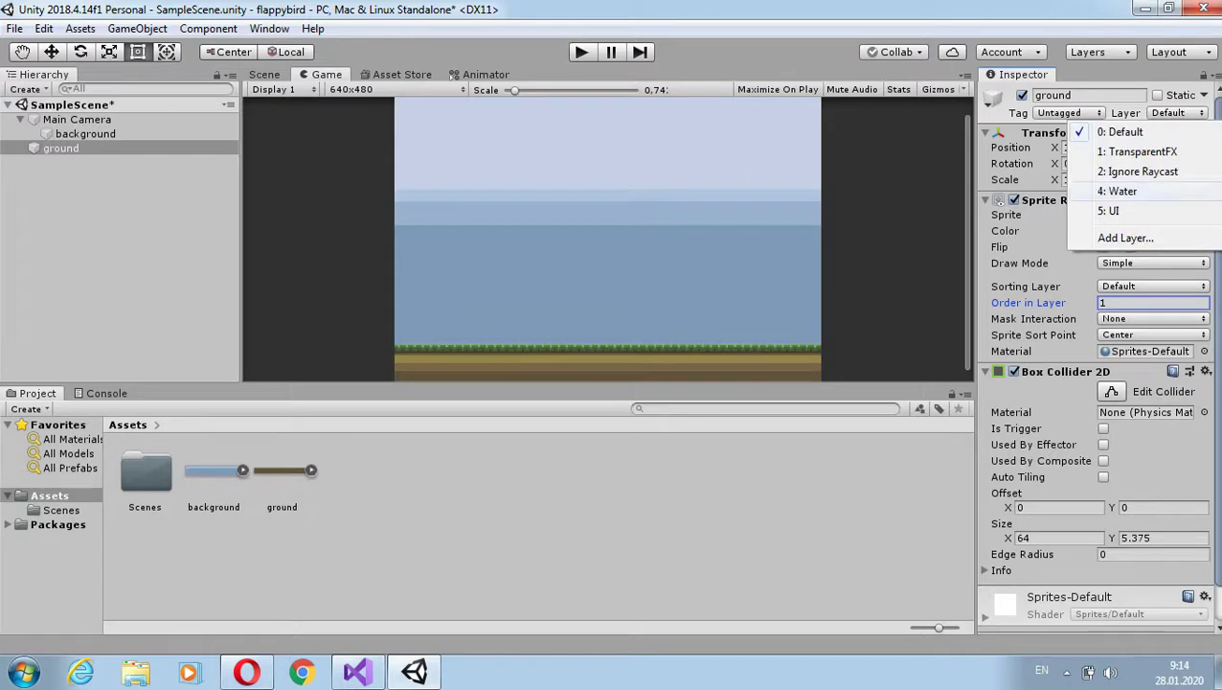
- Name User Layer 8 'WeirdPhysics', fixing a typo in the name
left_click(1125, 238)
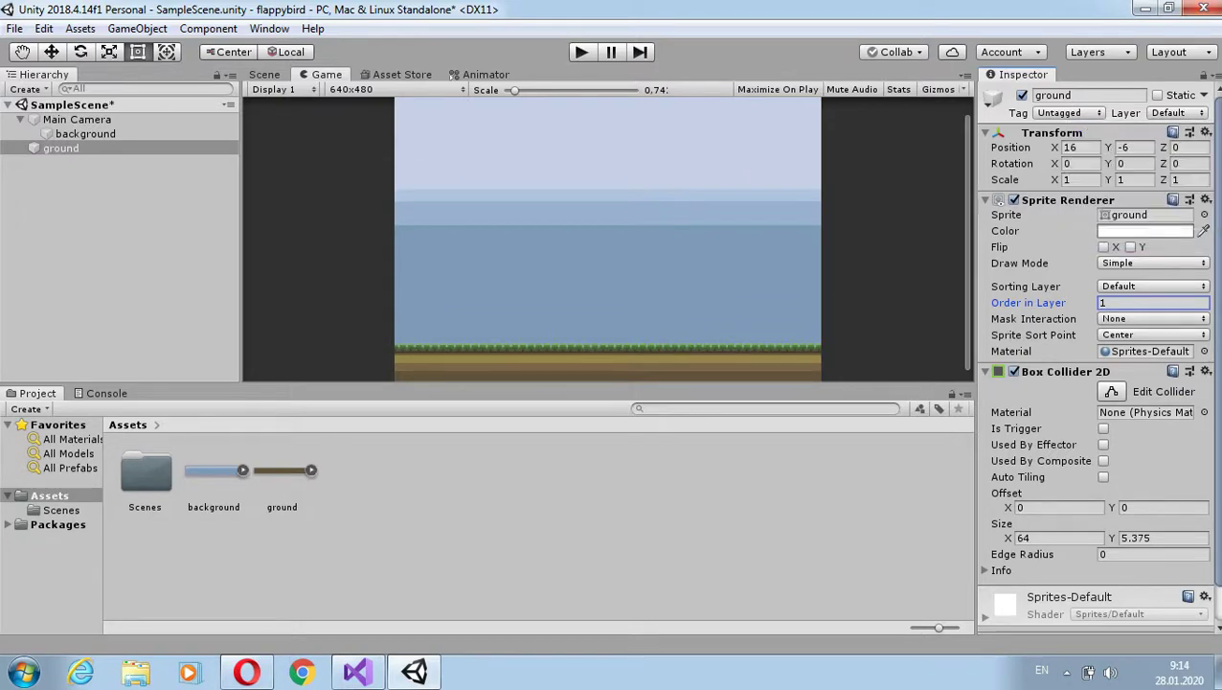
left_click(1144, 316)
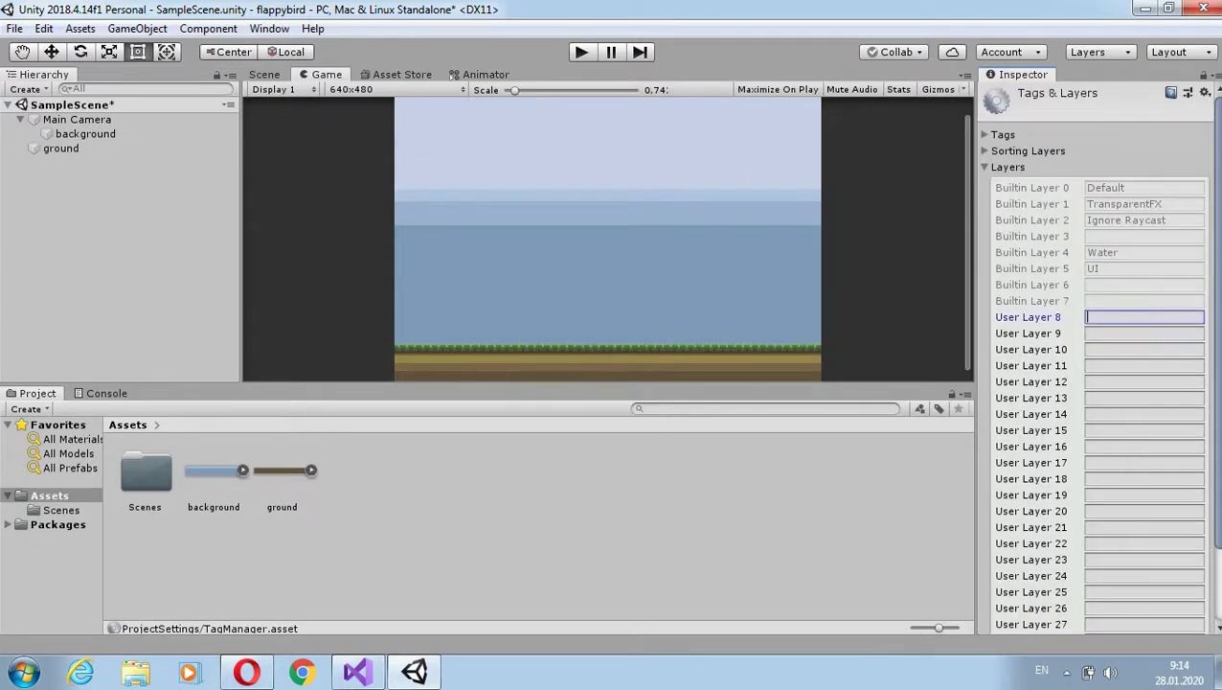
type("We")
type("ir")
type("d")
type("P")
type("h")
type("ysic")
type("sycs")
key("Left")
key("Left")
key("BackSpace")
type("i")
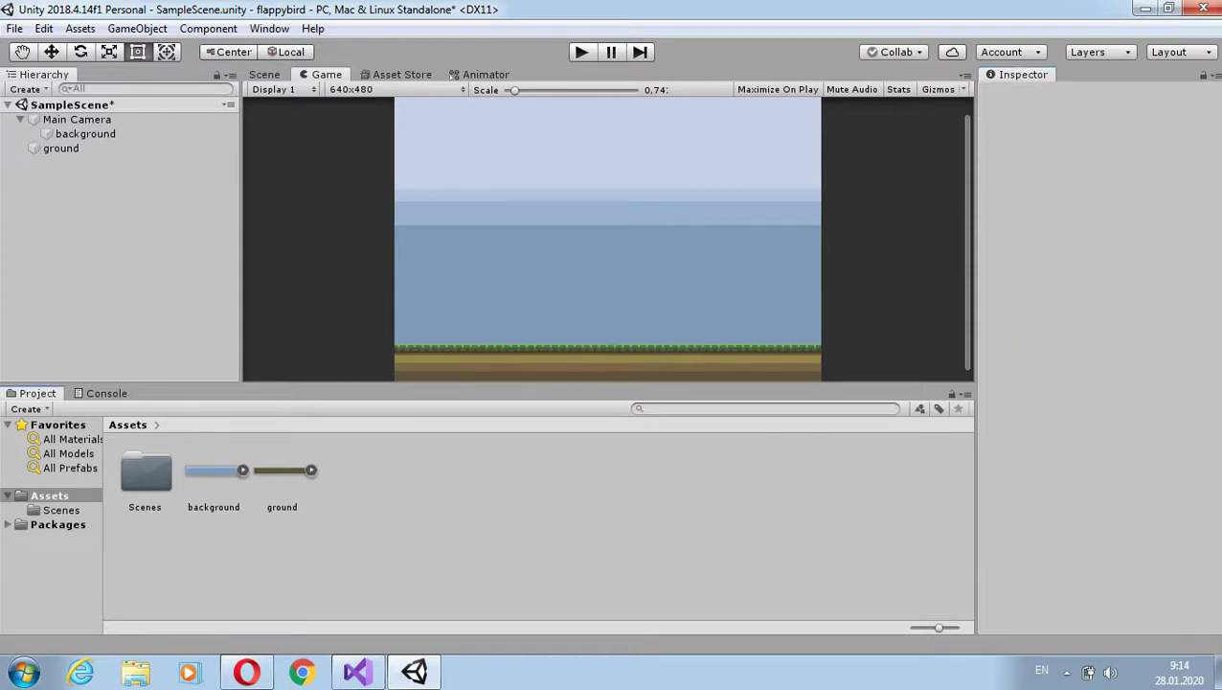
- Disable WeirdPhysics-to-WeirdPhysics collisions in the Physics 2D project settings
left_click(44, 28)
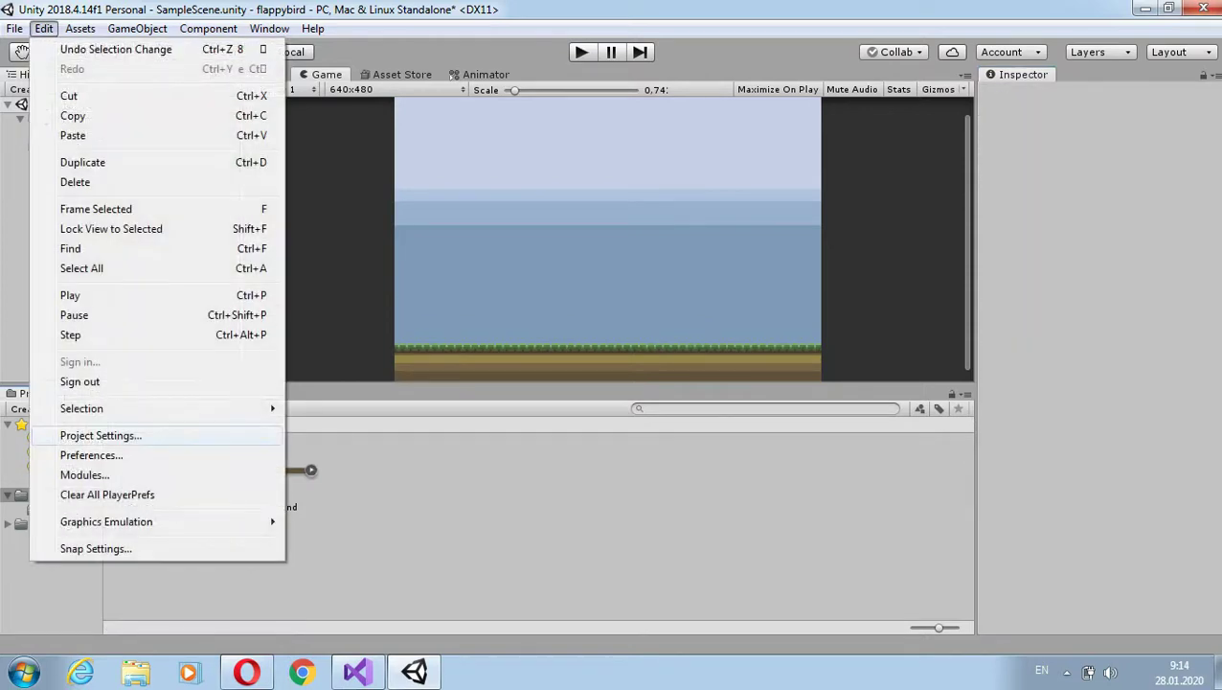
left_click(100, 435)
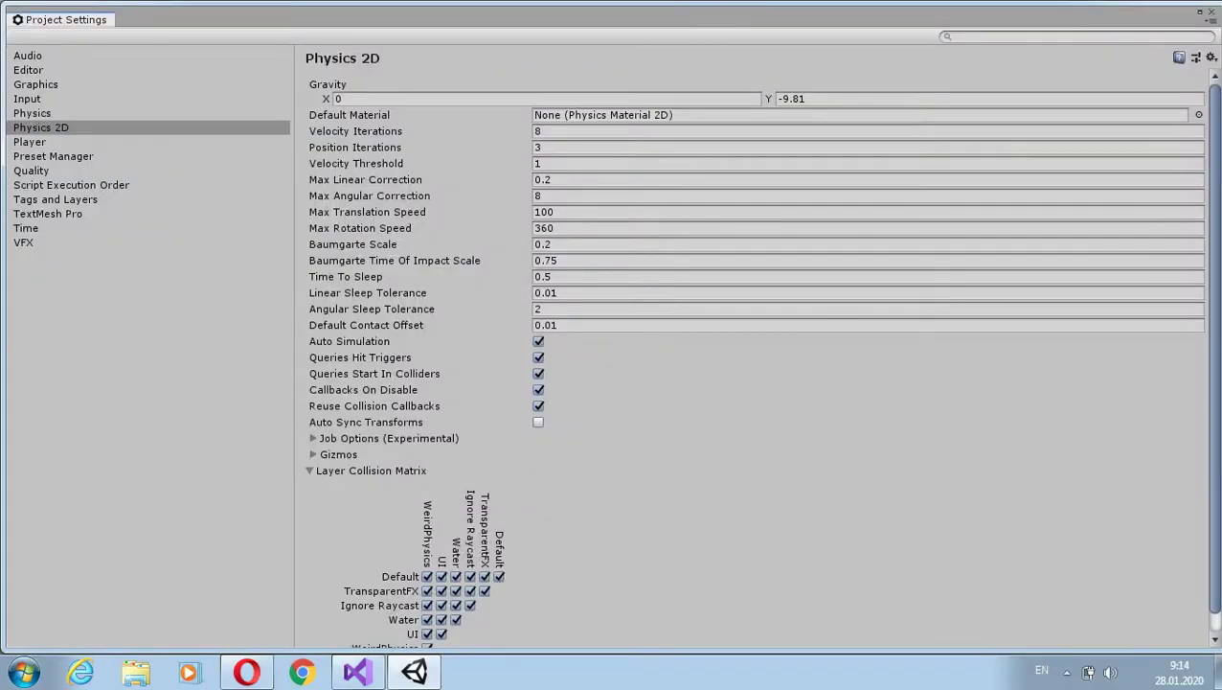
scroll(761, 357, "down", 1)
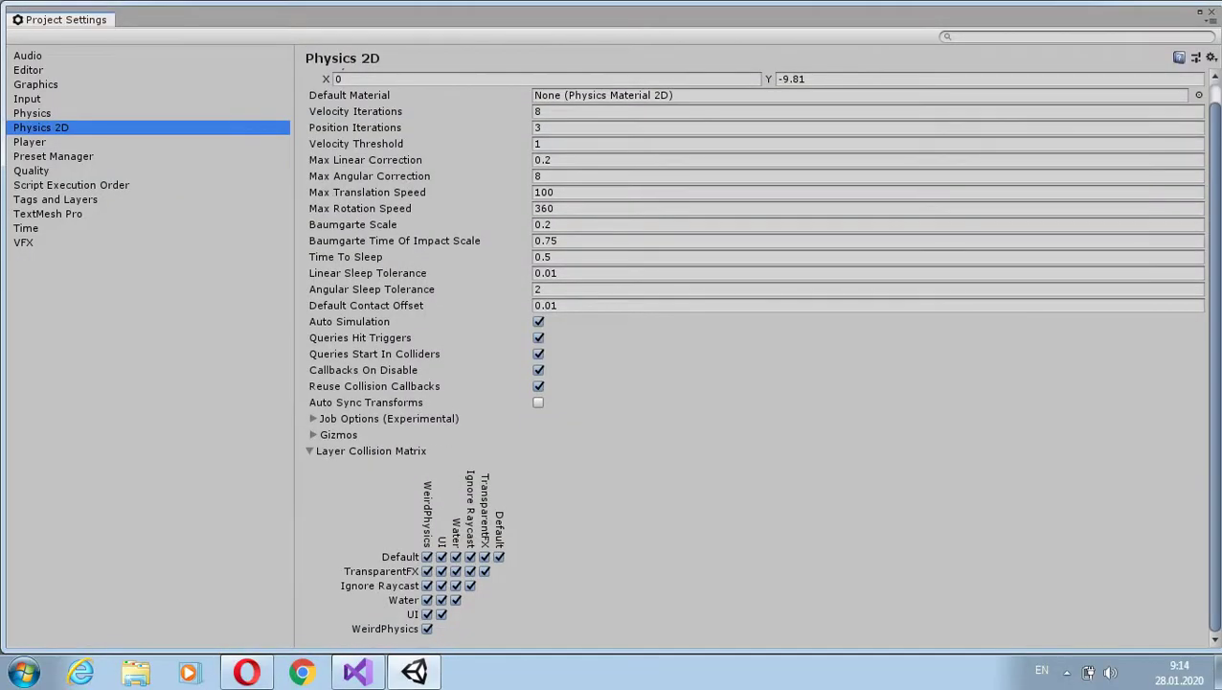
left_click(427, 629)
key("alt+F4")
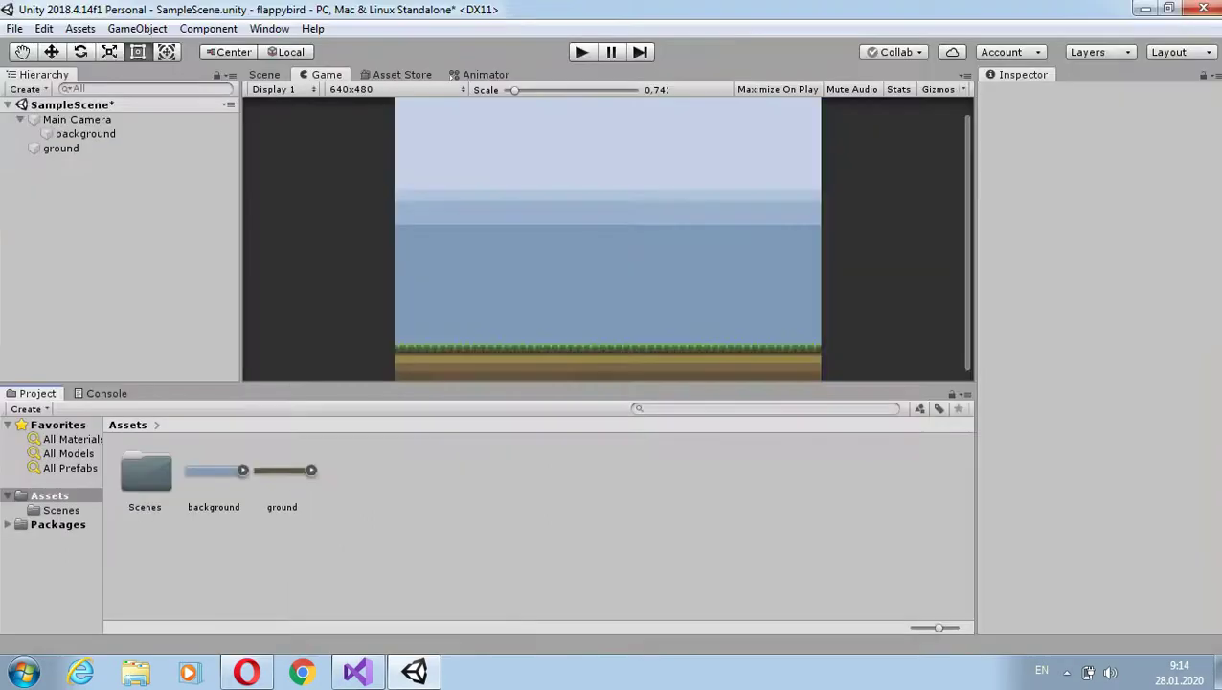
- Put the ground on the WeirdPhysics layer and test the scene in Play mode
left_click(60, 148)
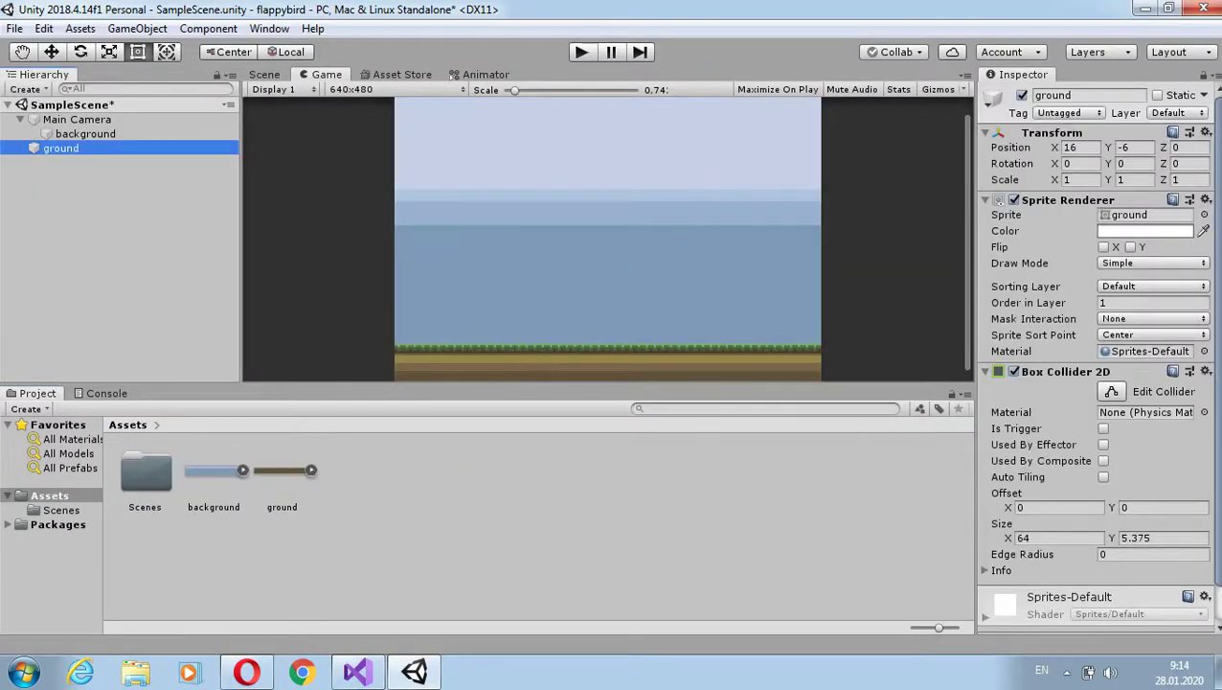
left_click(1168, 112)
left_click(1102, 199)
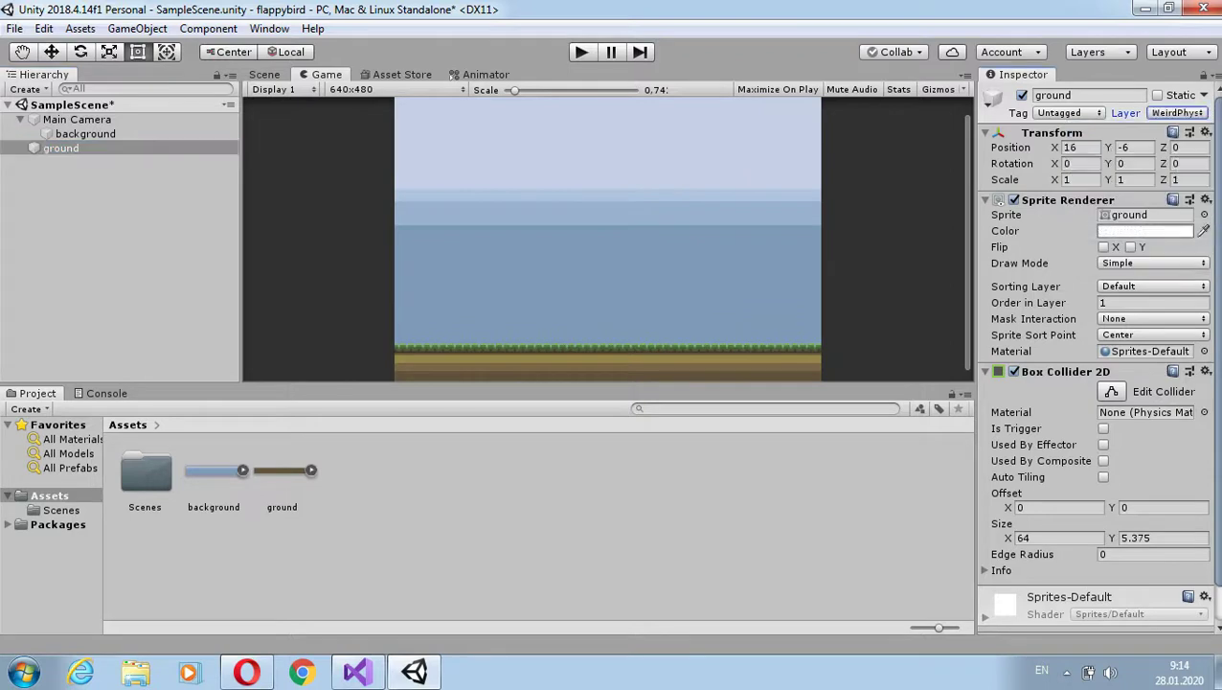
left_click(120, 288)
key("ctrl+p")
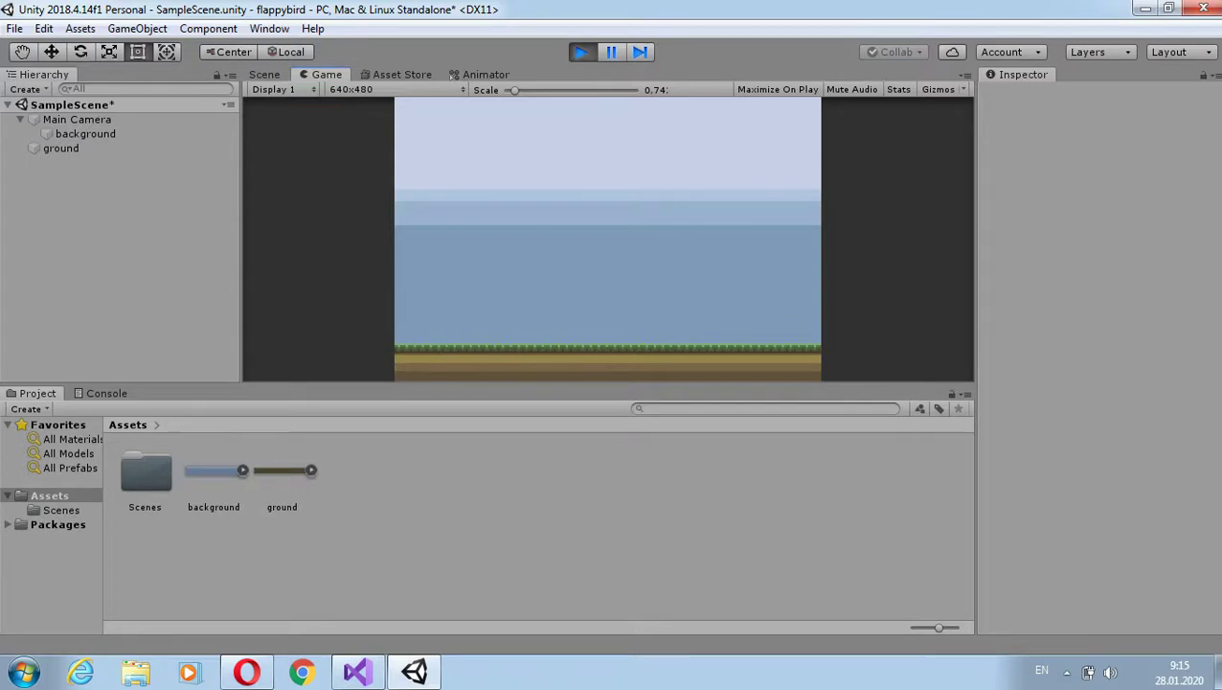
key("ctrl+p")
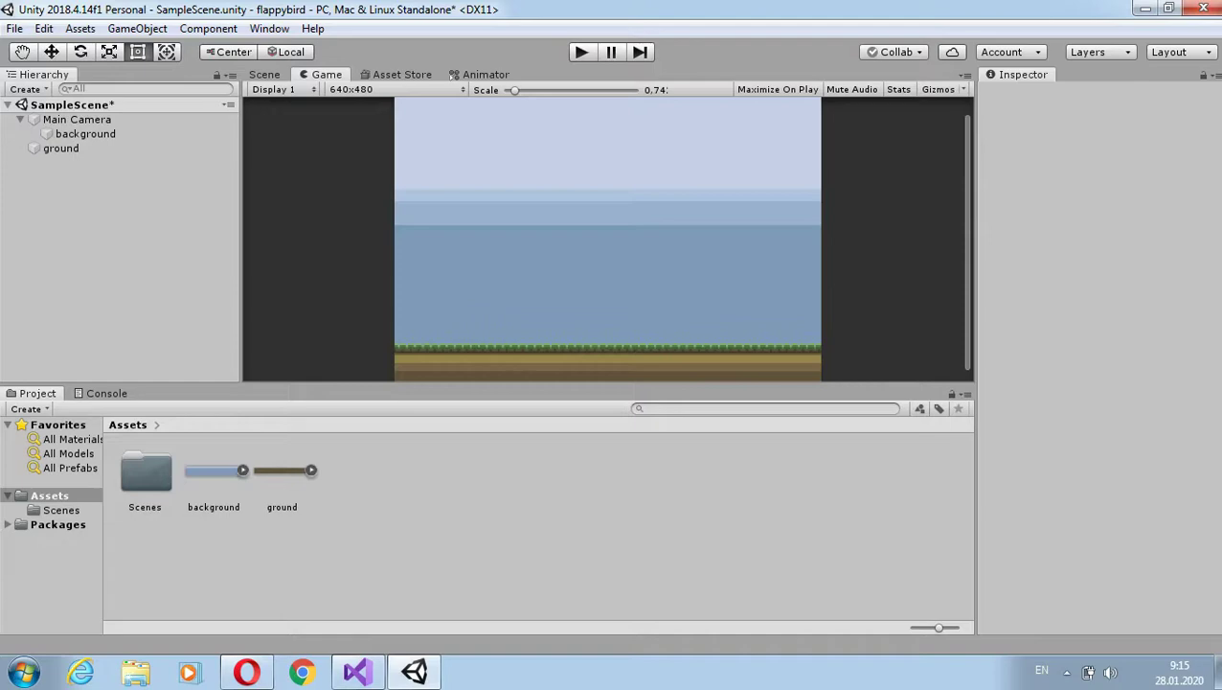
- Import the bird image into the project's Assets as a new asset
right_click(373, 491)
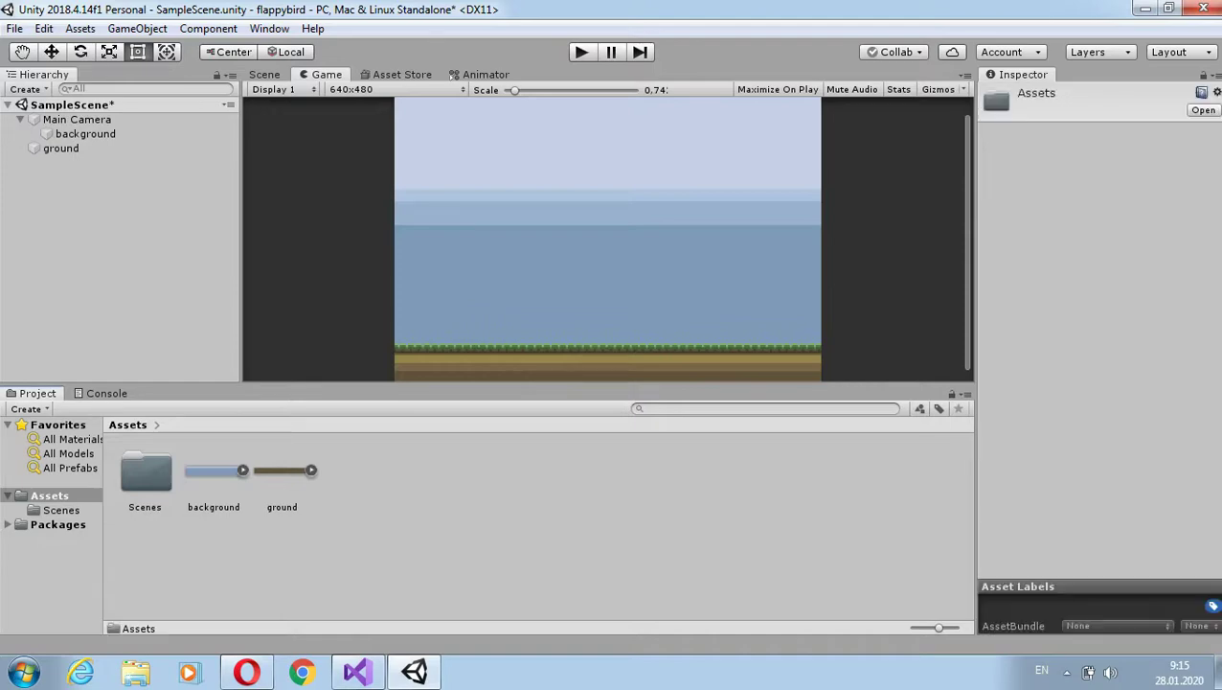
left_click(450, 216)
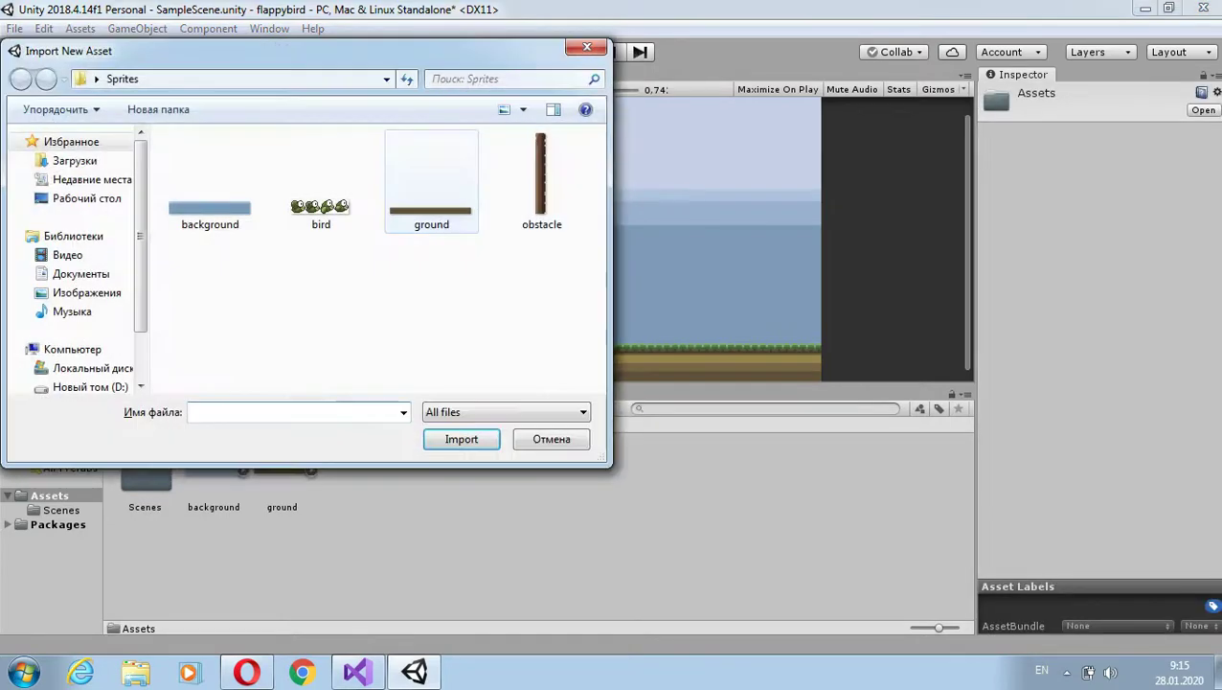
left_click(321, 182)
key("Return")
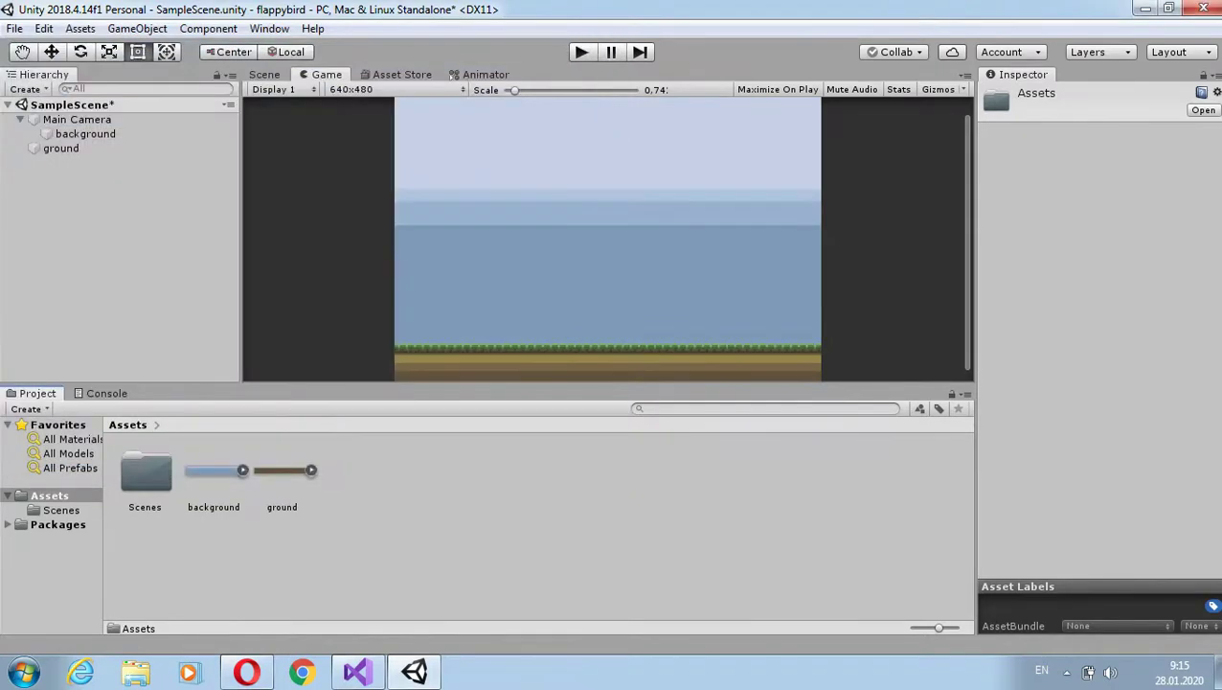
- Create a new folder in Assets named Sprites
right_click(508, 483)
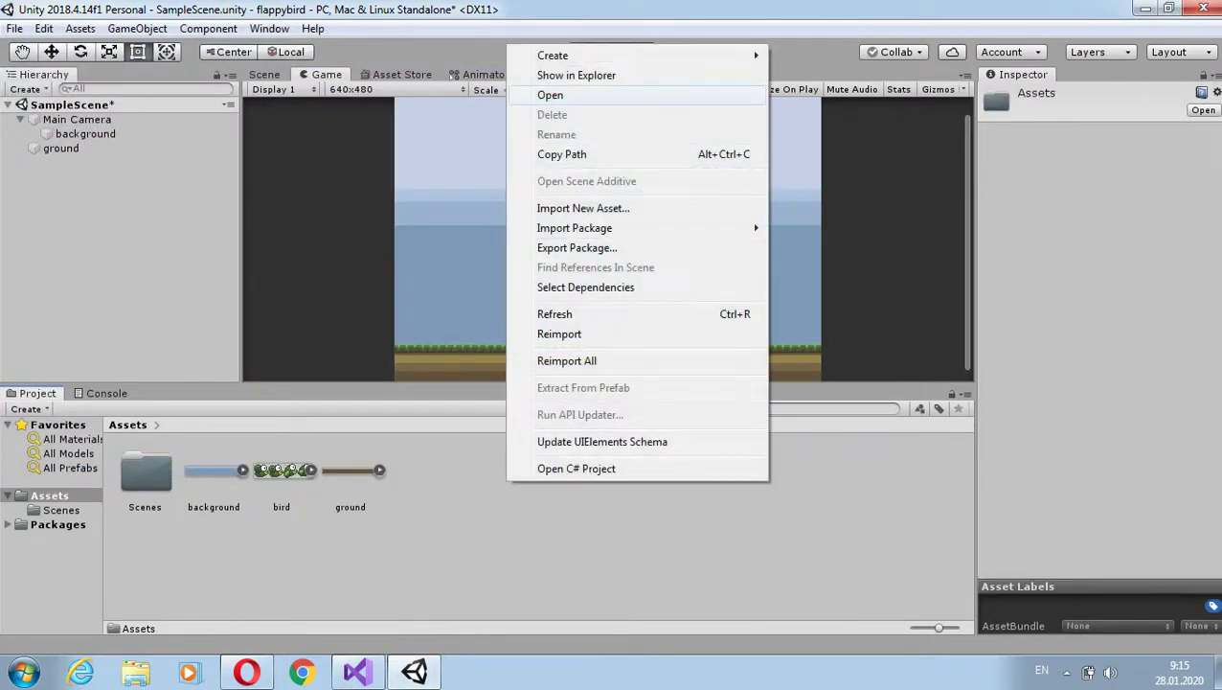
mouse_move(613, 55)
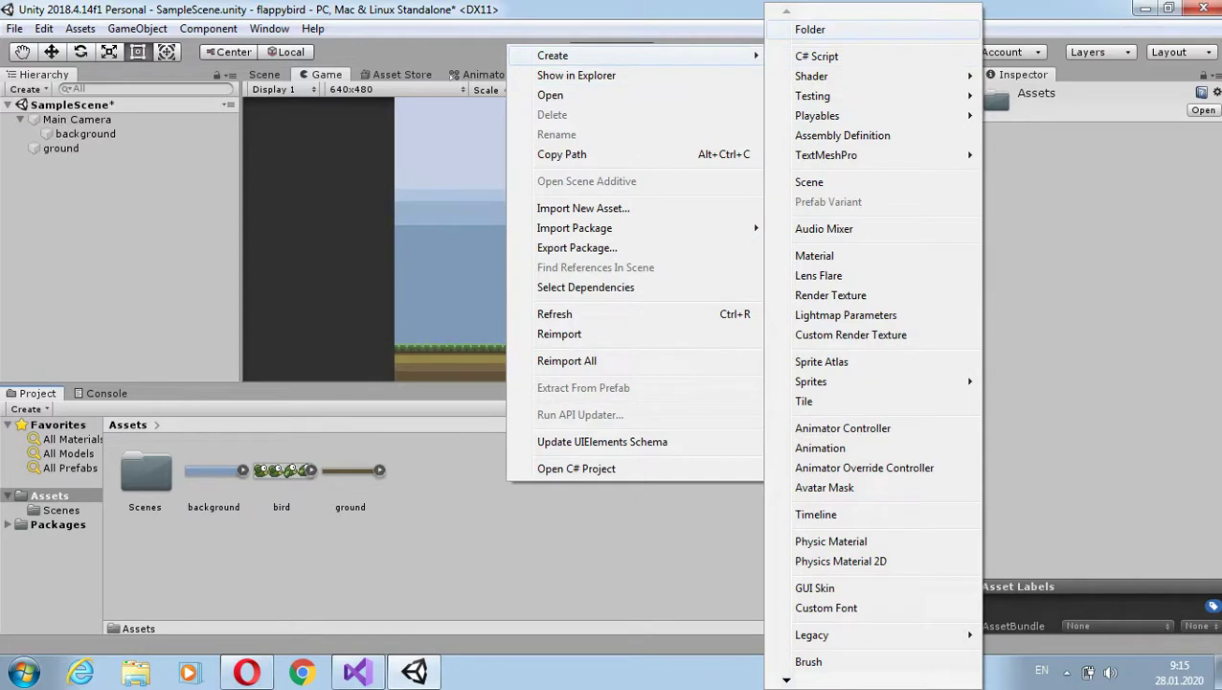
left_click(810, 30)
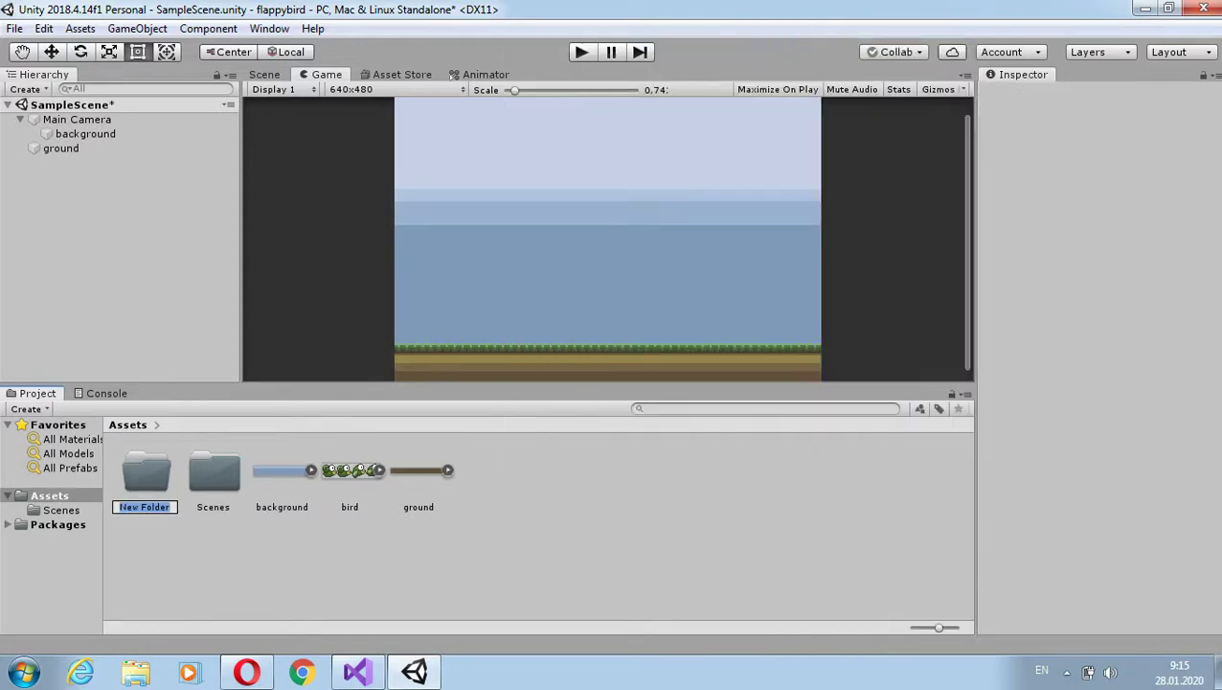
type("Spri")
type("tes")
key("Return")
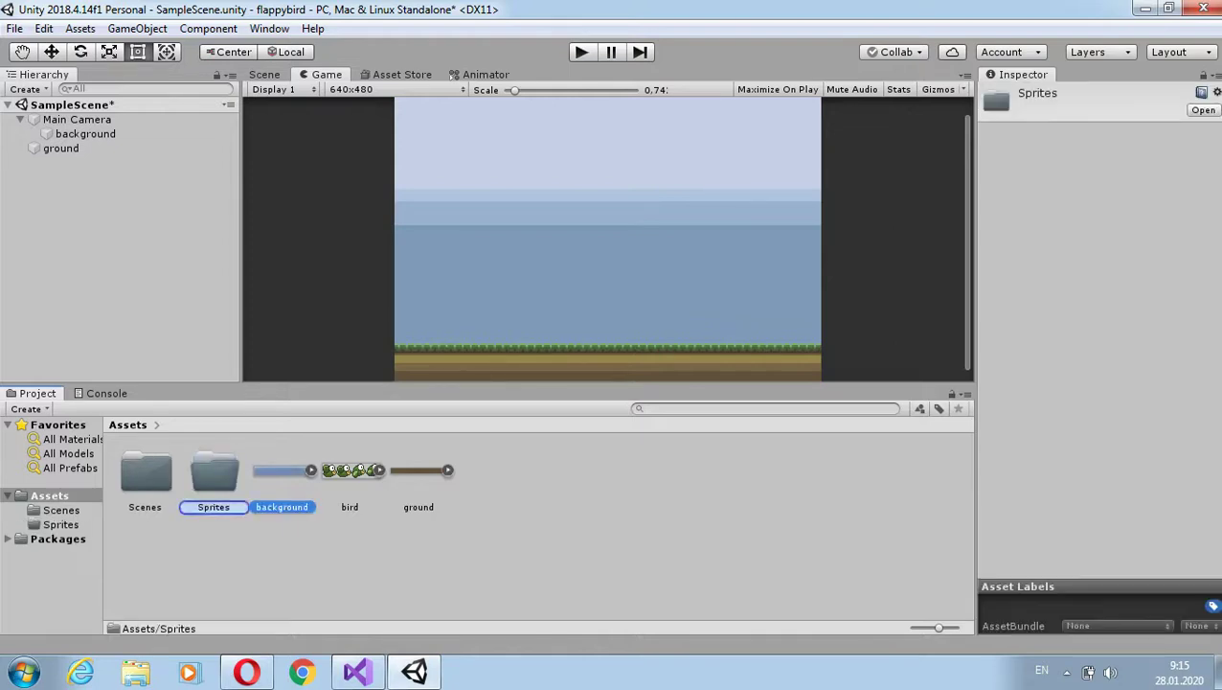
- Move the background, bird and ground sprites into the Sprites folder and open it
left_click_drag(282, 471, 214, 471)
left_click(144, 474)
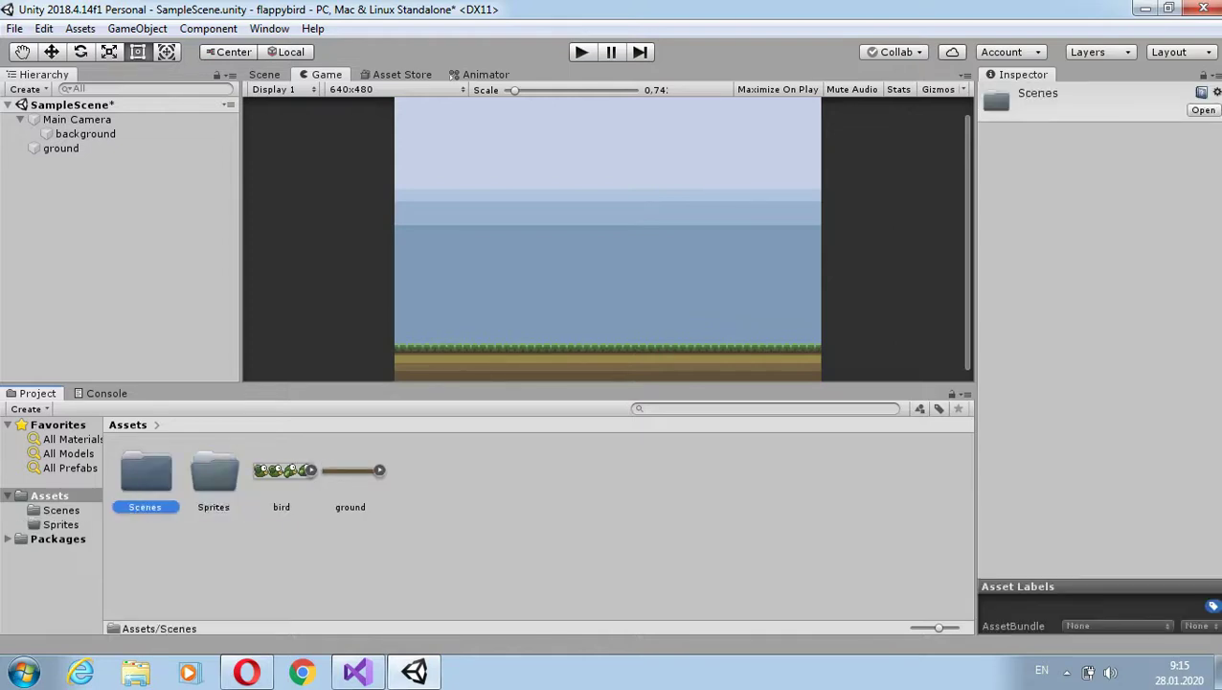
double_click(145, 474)
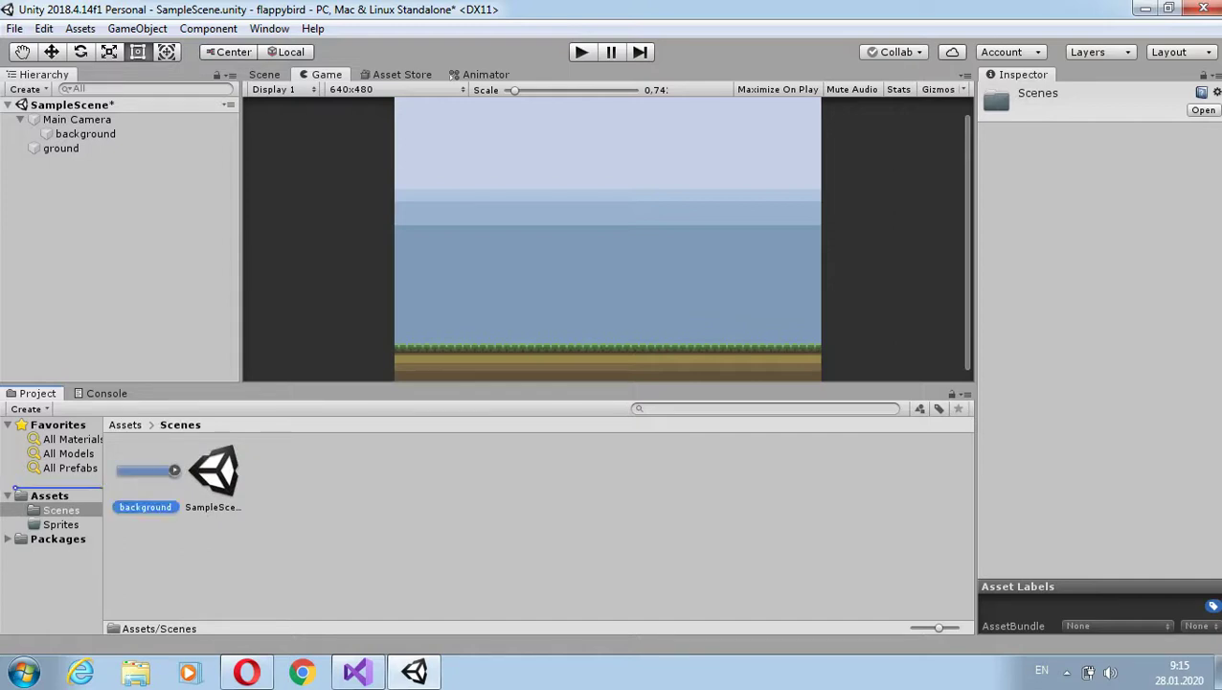
left_click_drag(146, 474, 48, 496)
left_click(48, 495)
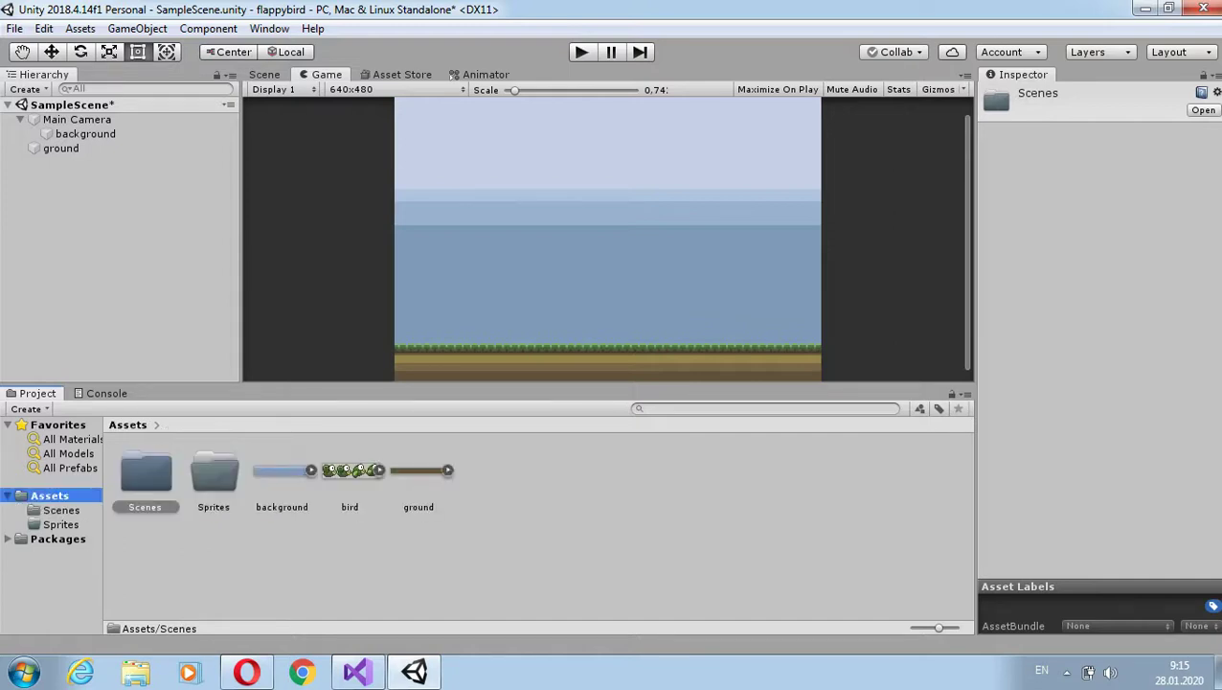
left_click_drag(282, 470, 145, 474)
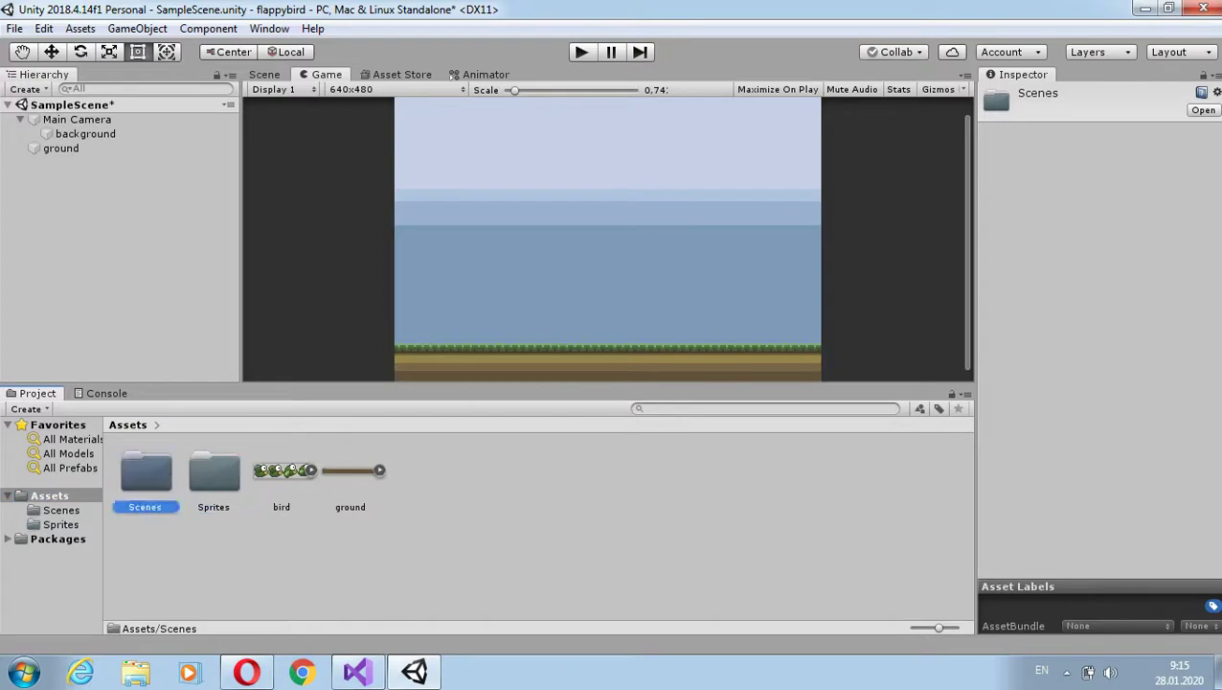
left_click_drag(282, 470, 146, 475)
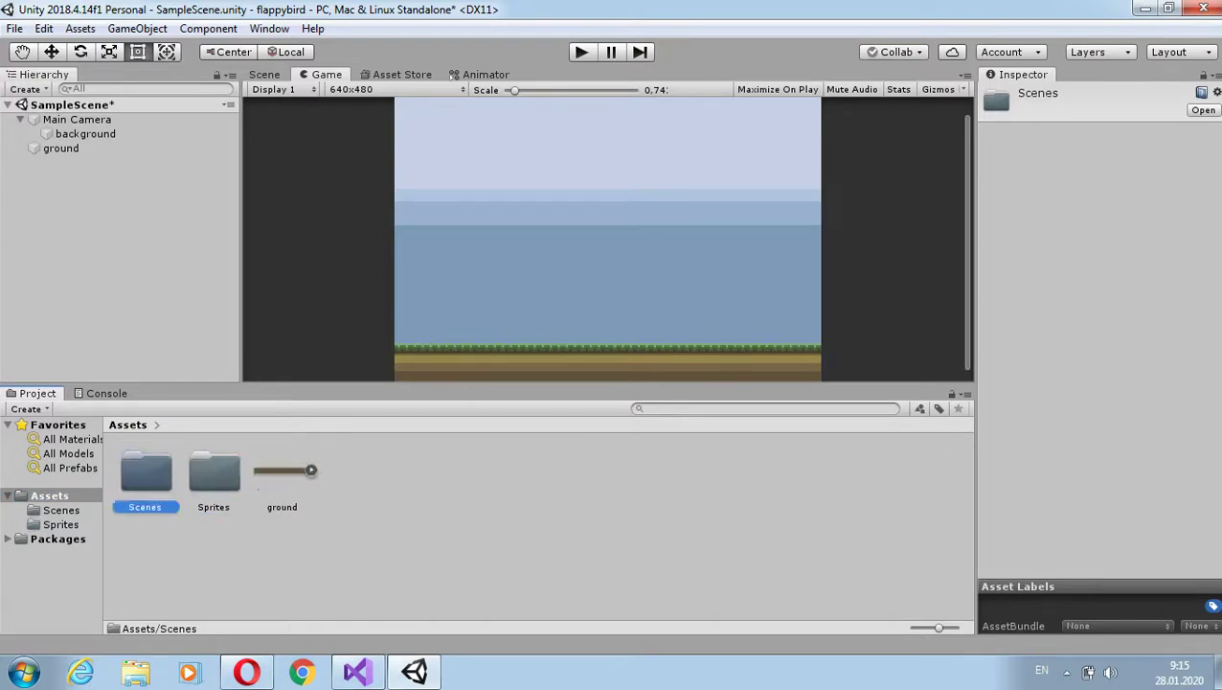
left_click(282, 470)
left_click_drag(281, 470, 214, 474)
double_click(214, 475)
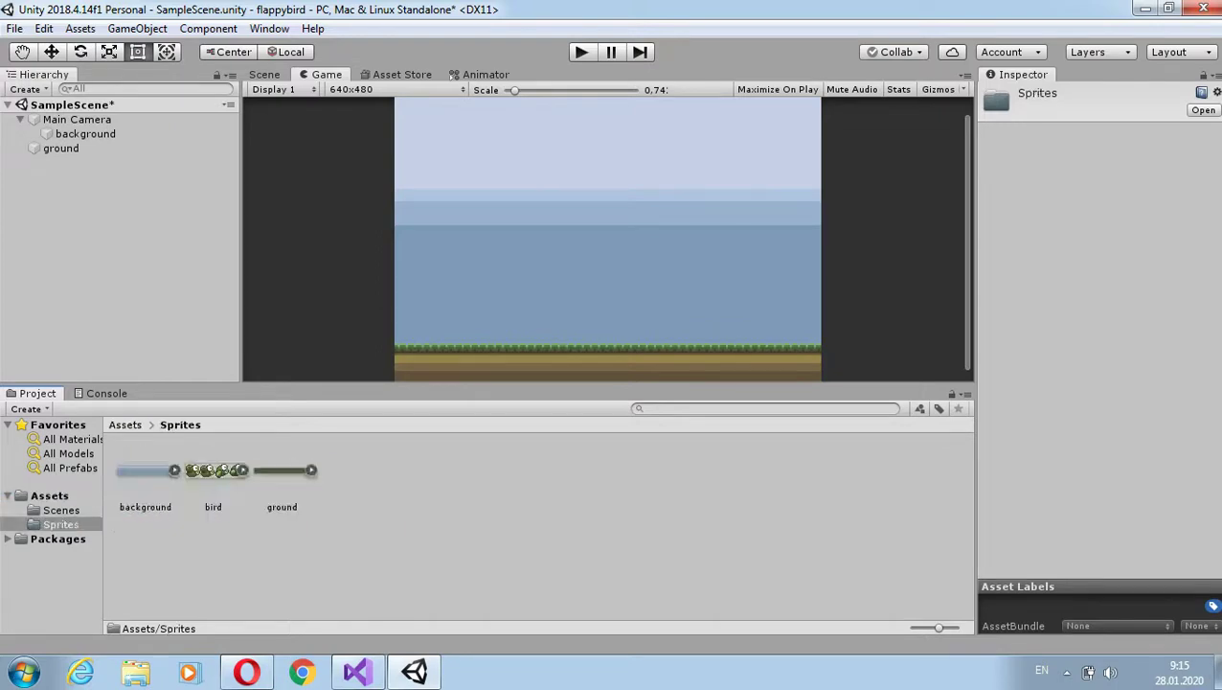
- Set the bird sprite to 16 pixels per unit with Point (no filter) filtering and apply
left_click(213, 474)
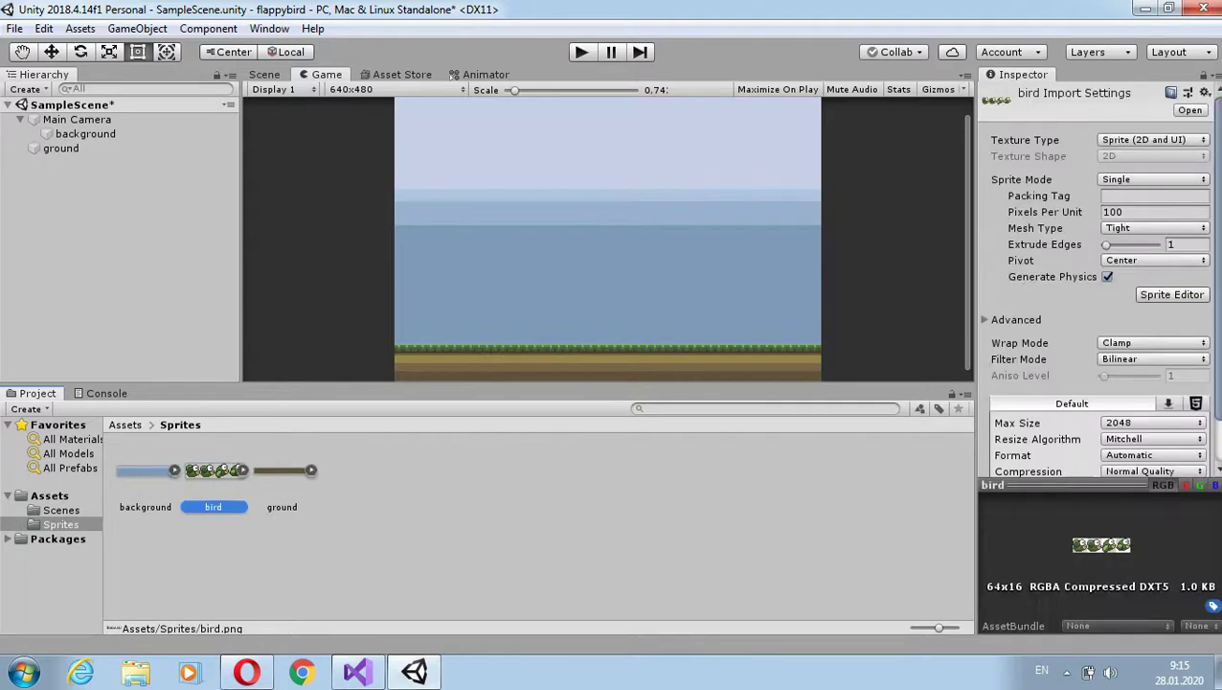
left_click(1154, 212)
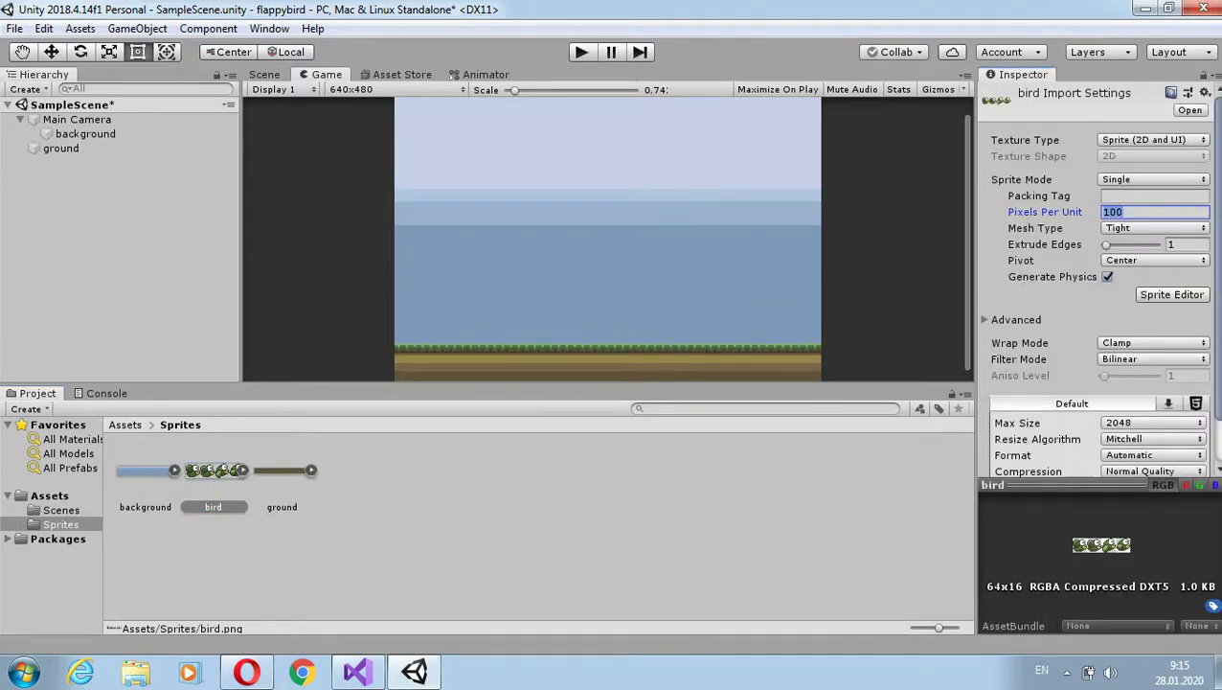
type("16")
left_click(1154, 358)
left_click(1144, 380)
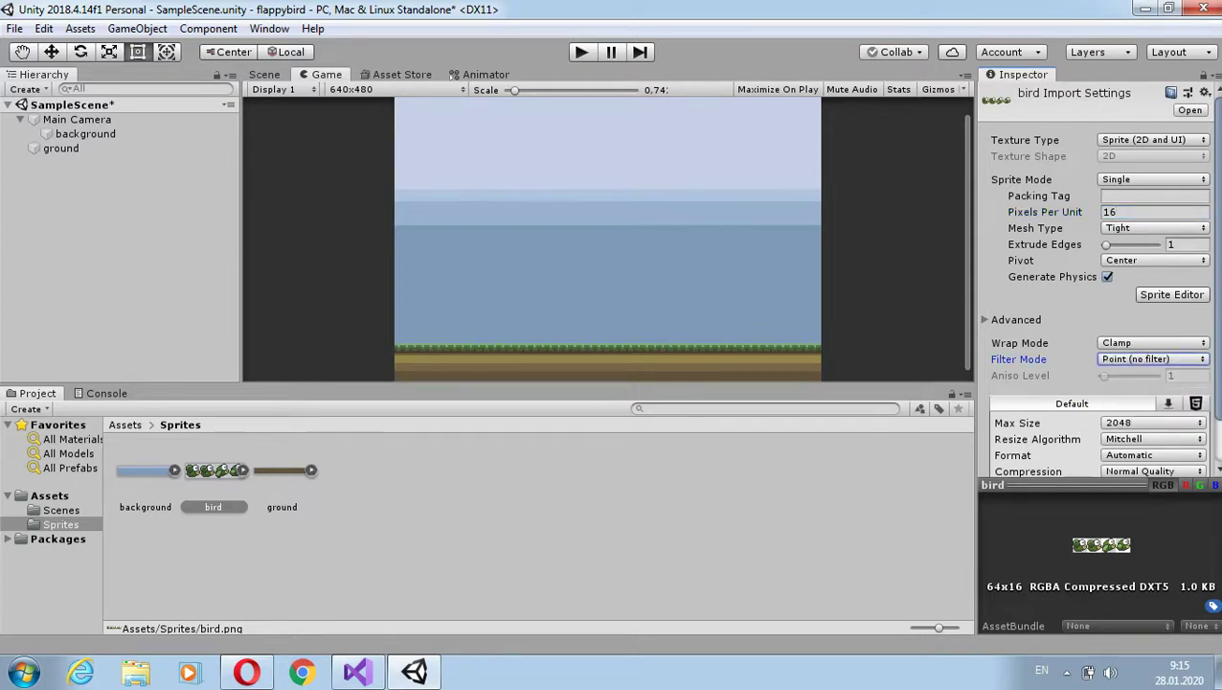
left_click(536, 565)
left_click(661, 366)
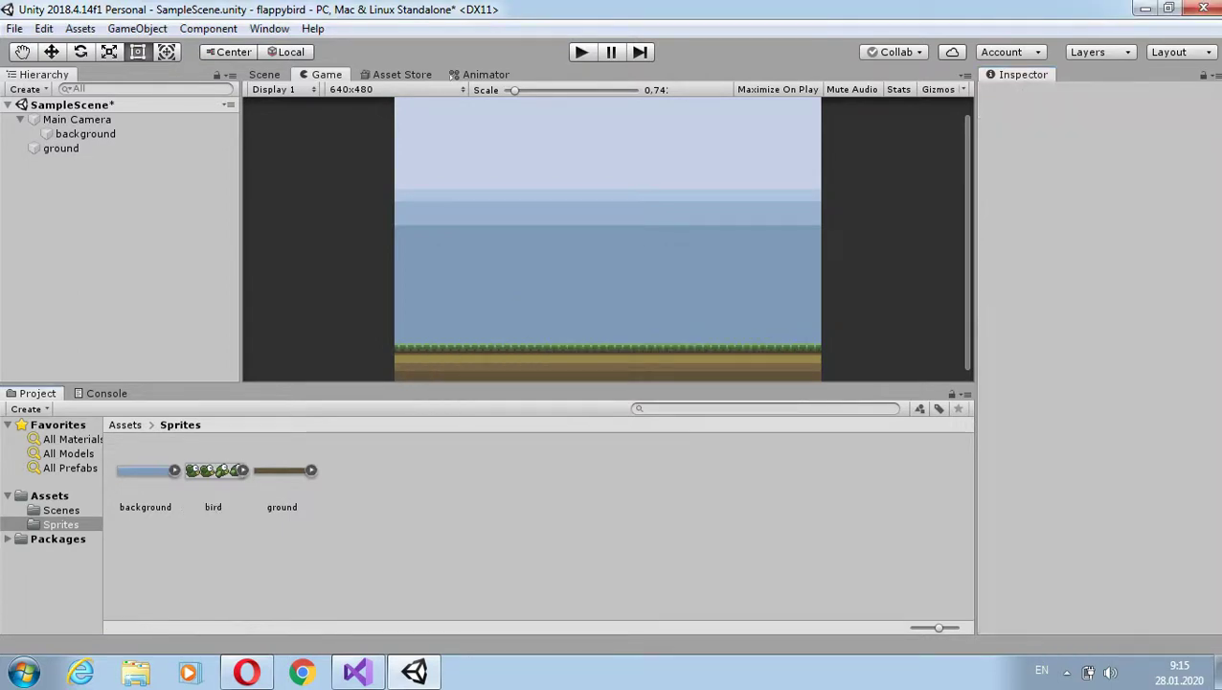
- Switch the bird sprite's Sprite Mode to Multiple and open the Sprite Editor
left_click(216, 470)
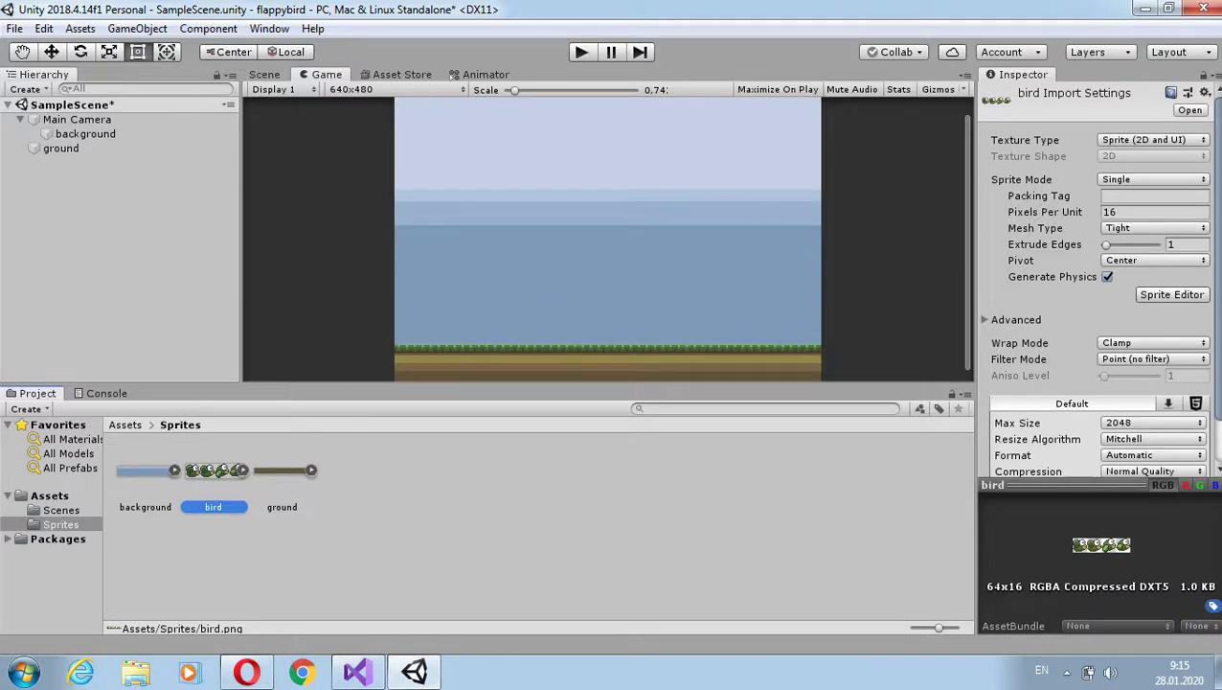
left_click(1153, 179)
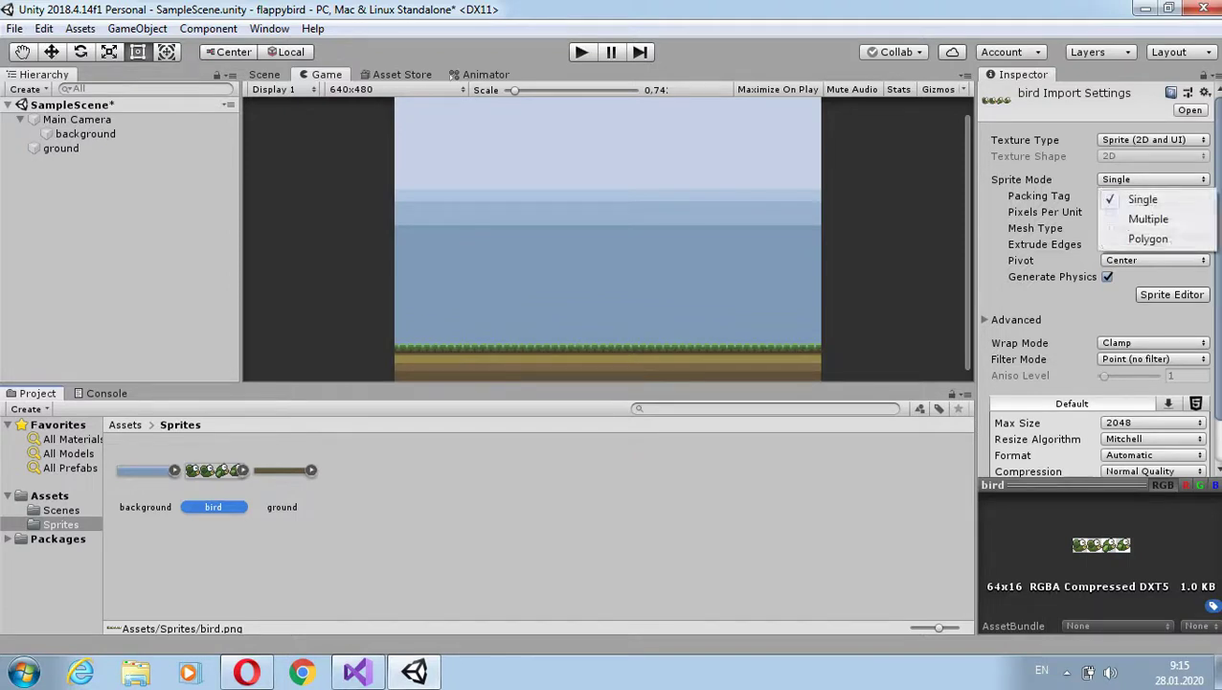
left_click(1149, 219)
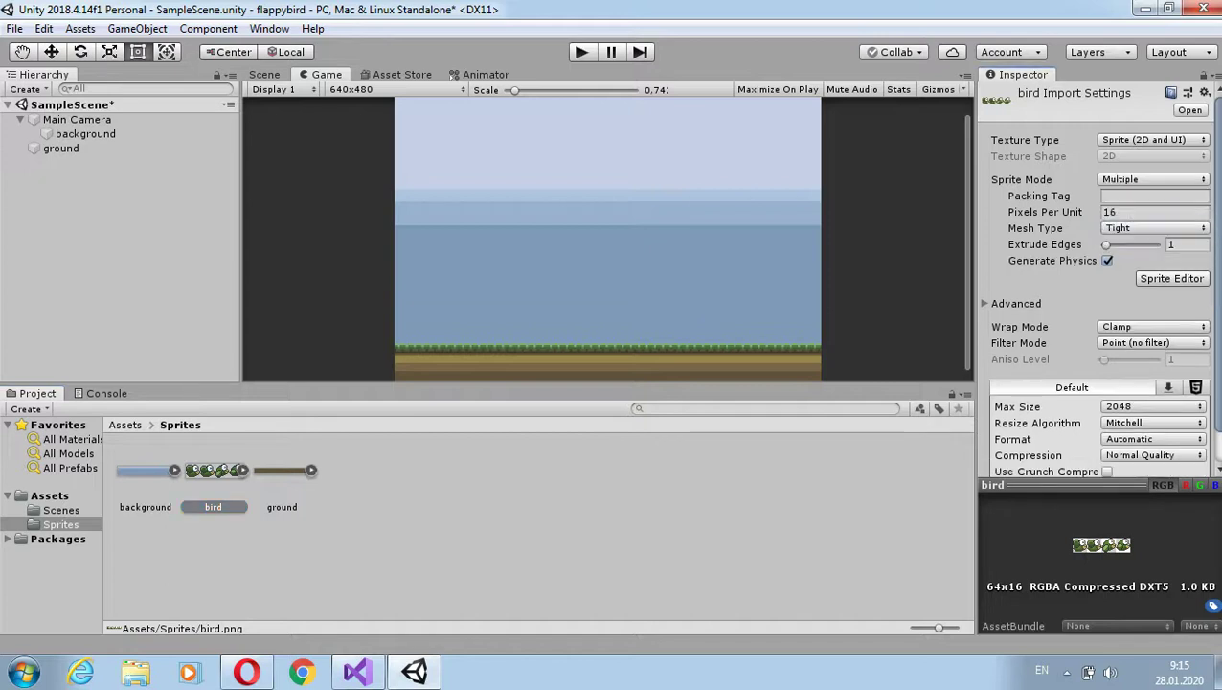
left_click(1172, 278)
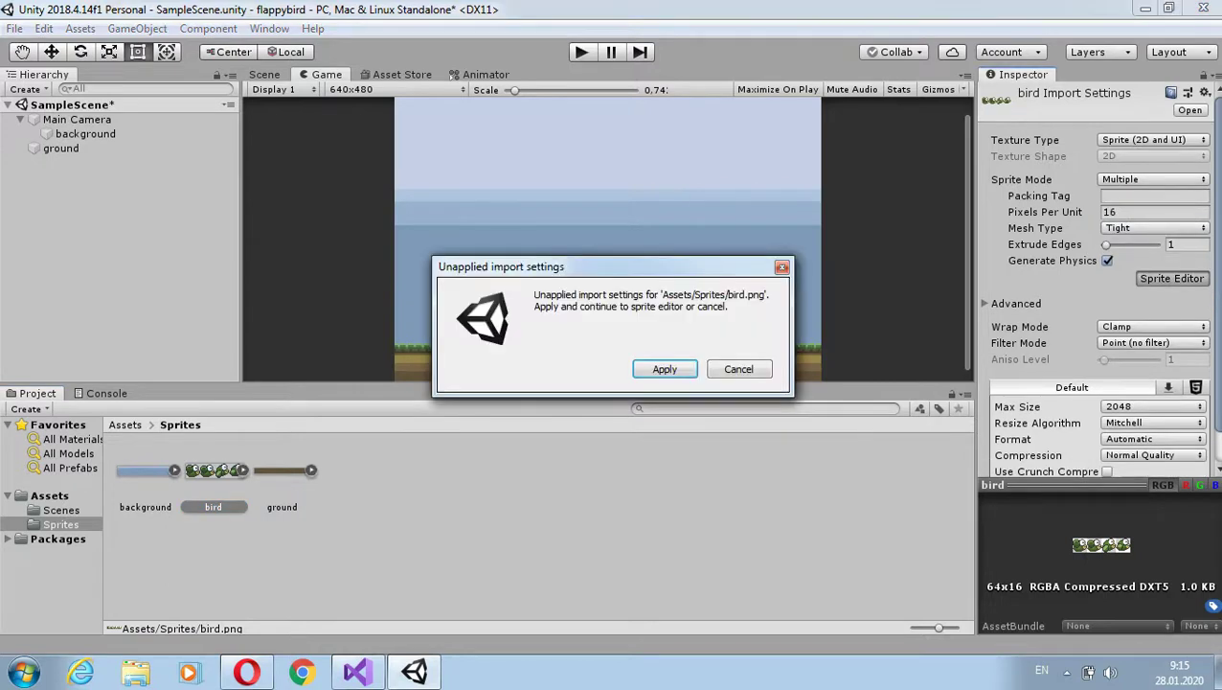
- Apply pending settings, then slice the bird sheet by Grid By Cell Size at 16×16 pixels
left_click(663, 367)
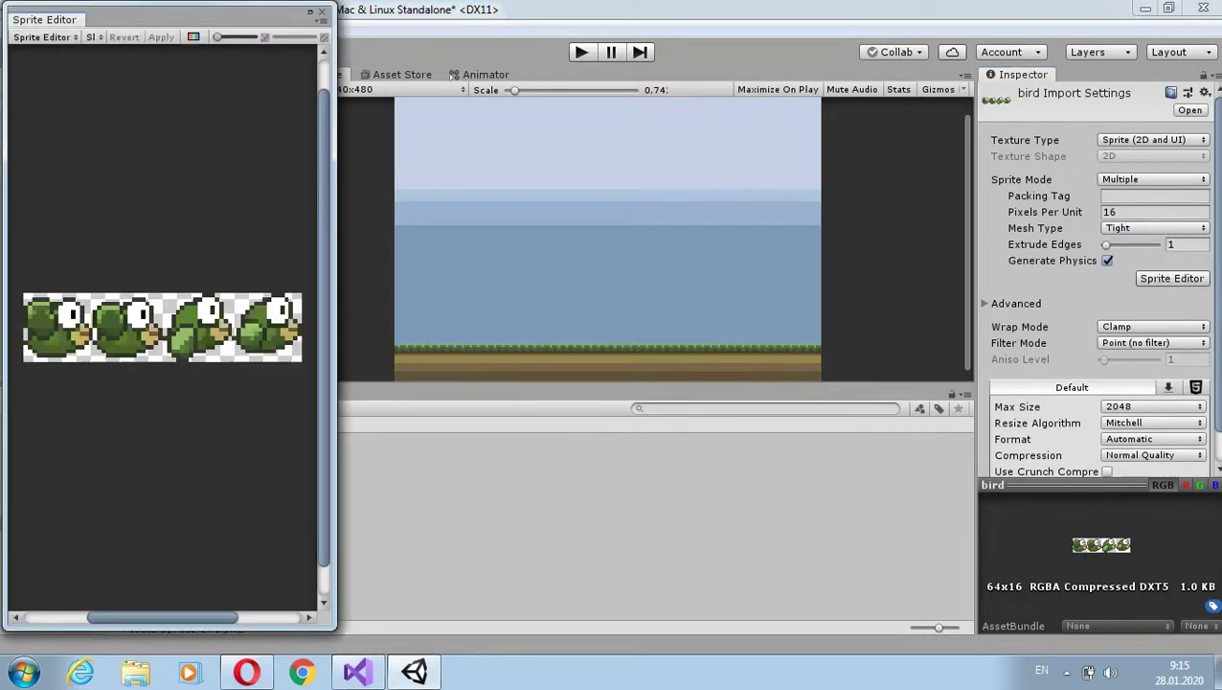
left_click(91, 36)
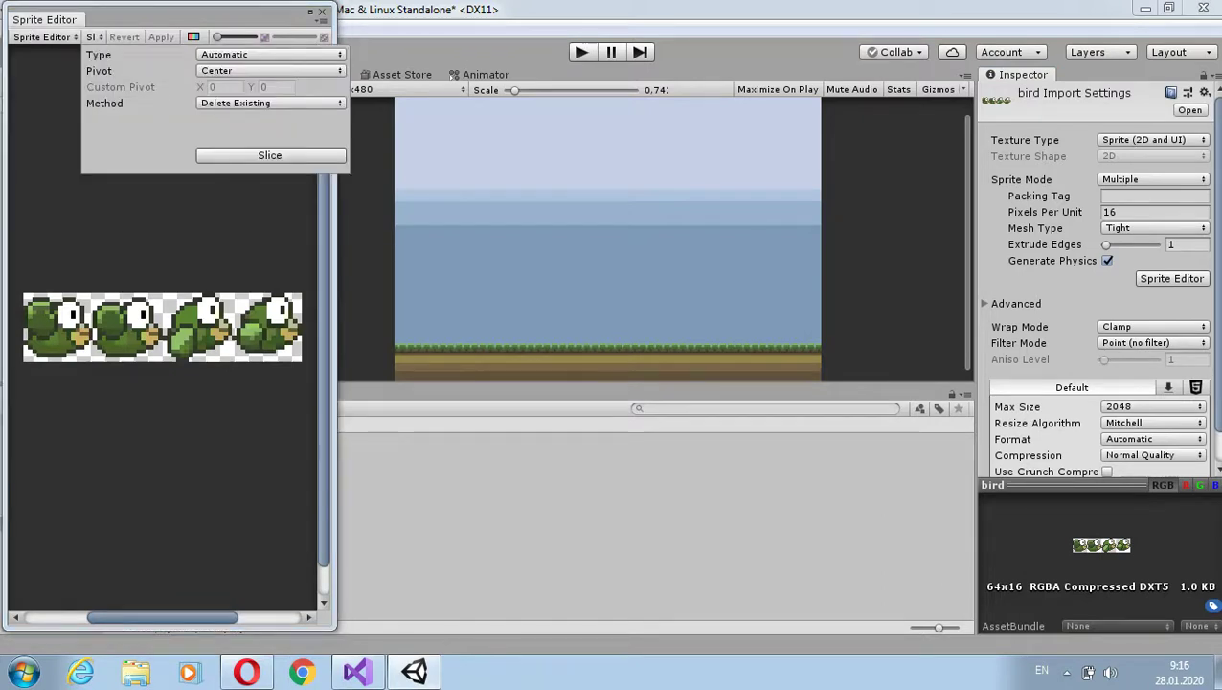
left_click(270, 54)
left_click(240, 95)
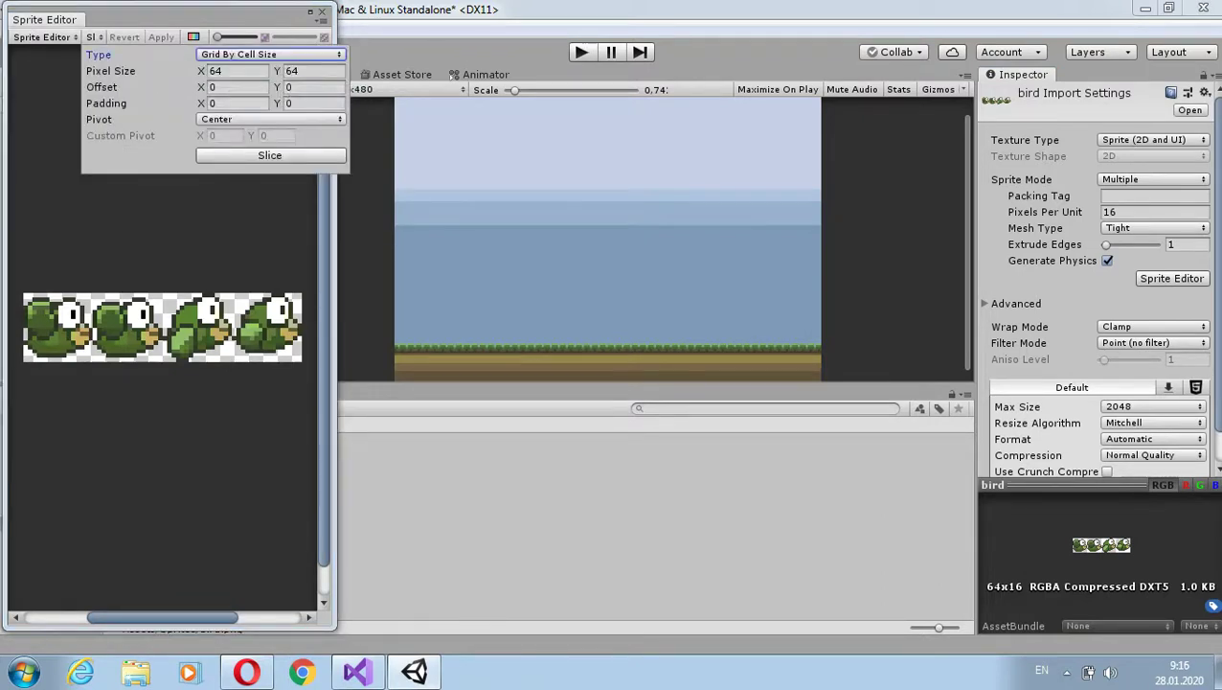
left_click(229, 71)
type("16")
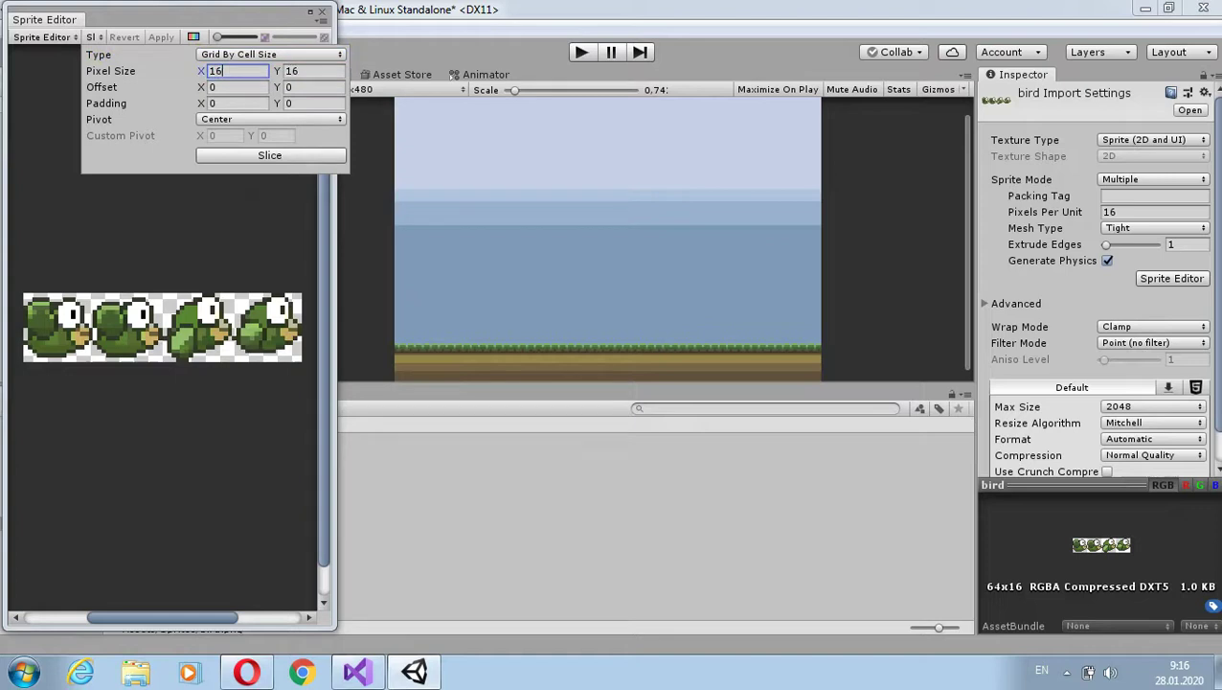
left_click(269, 155)
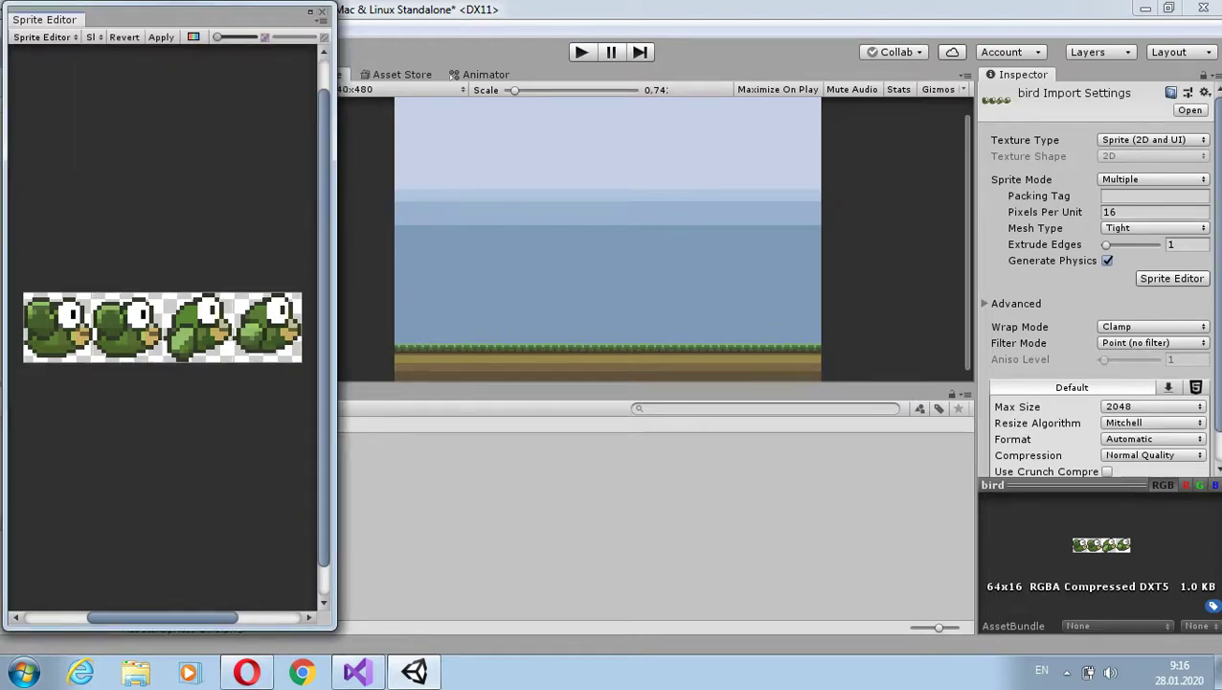
left_click(57, 327)
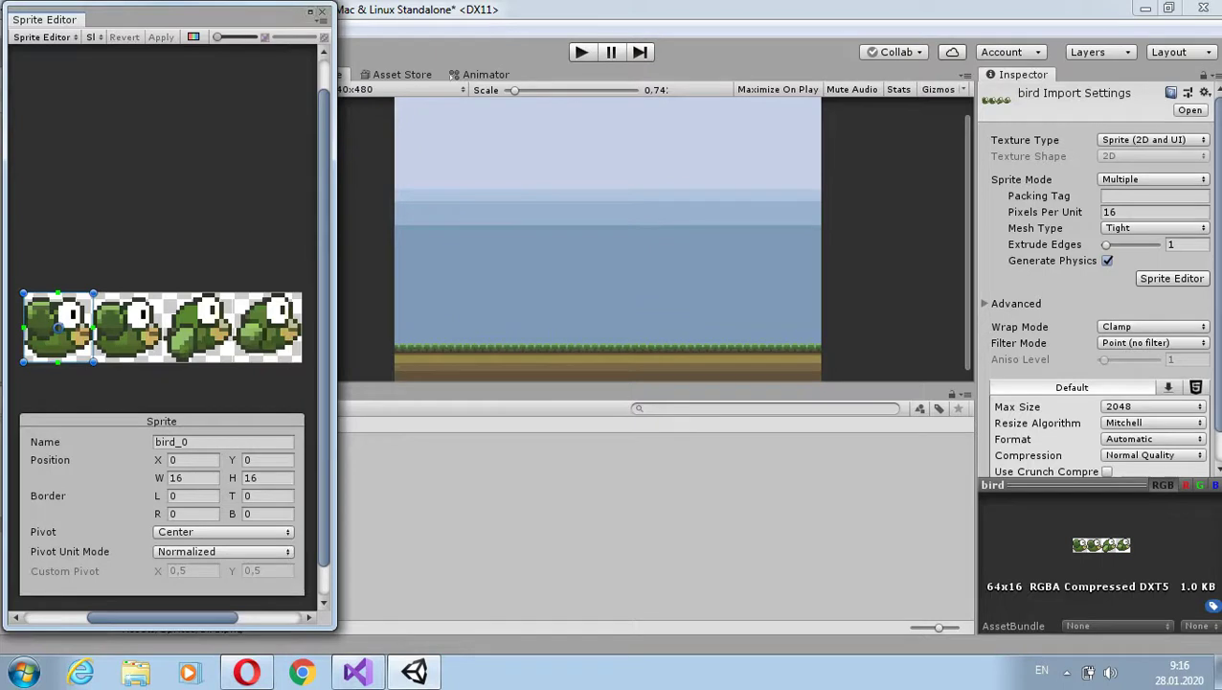
- Put frames bird_0 to bird_3 into the scene and save their animation as Bird
left_click(322, 11)
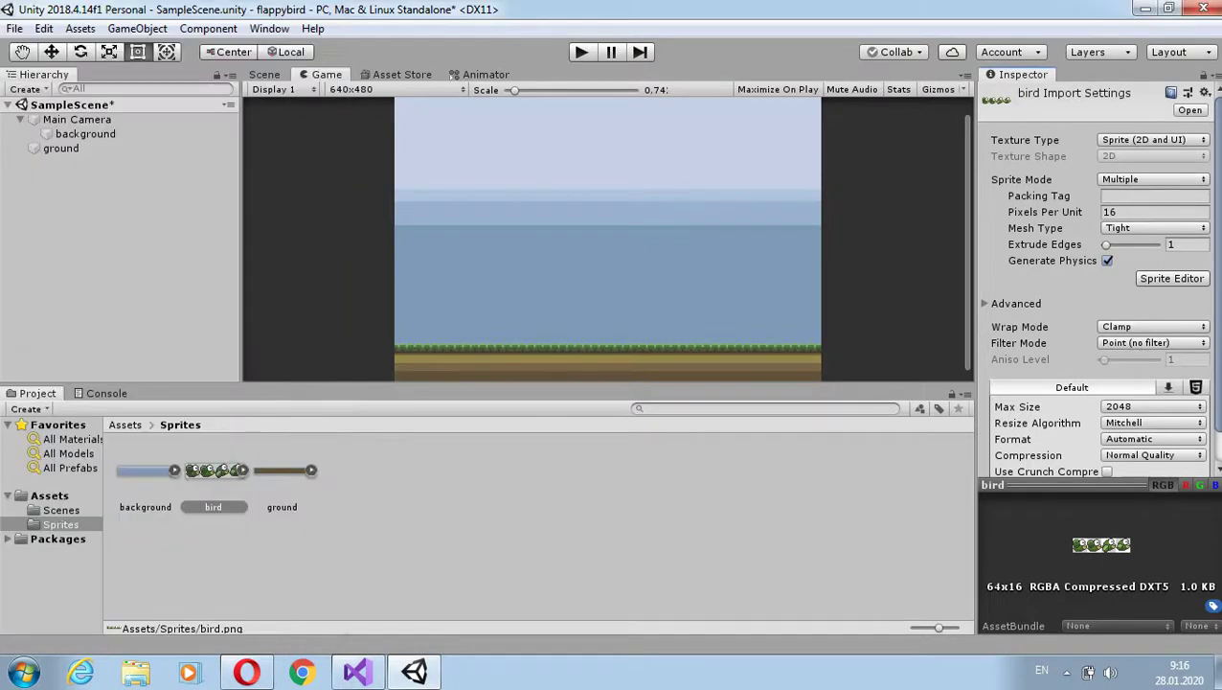
left_click(243, 470)
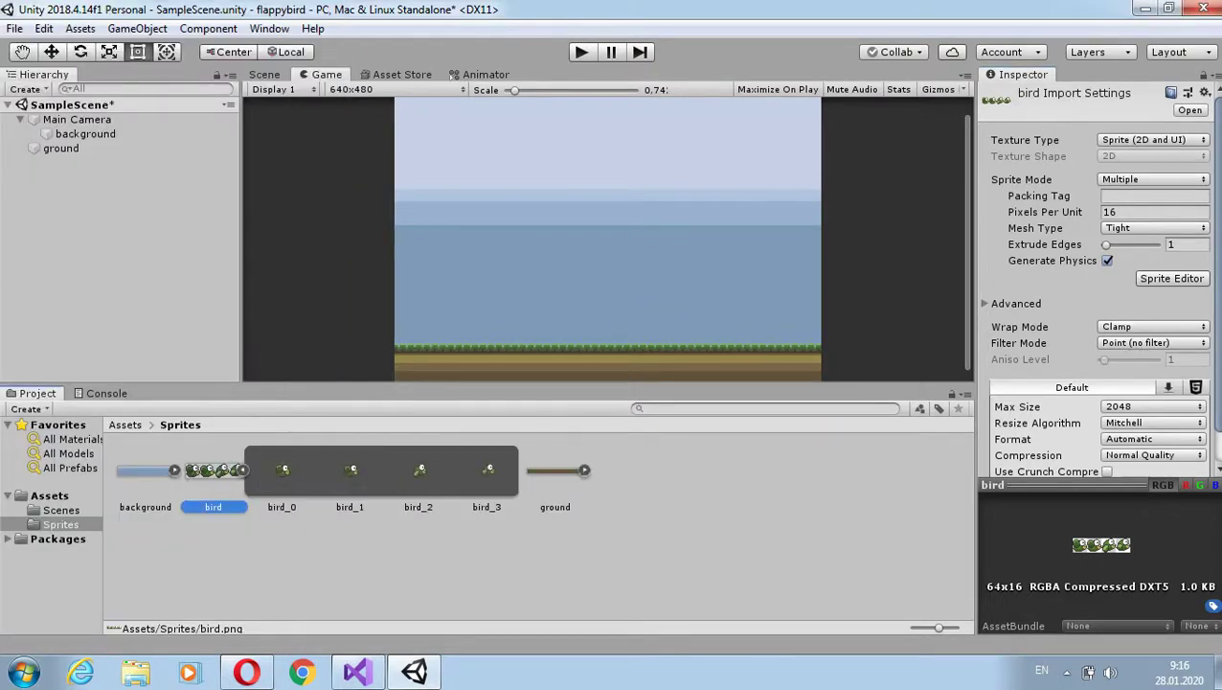
left_click(282, 471)
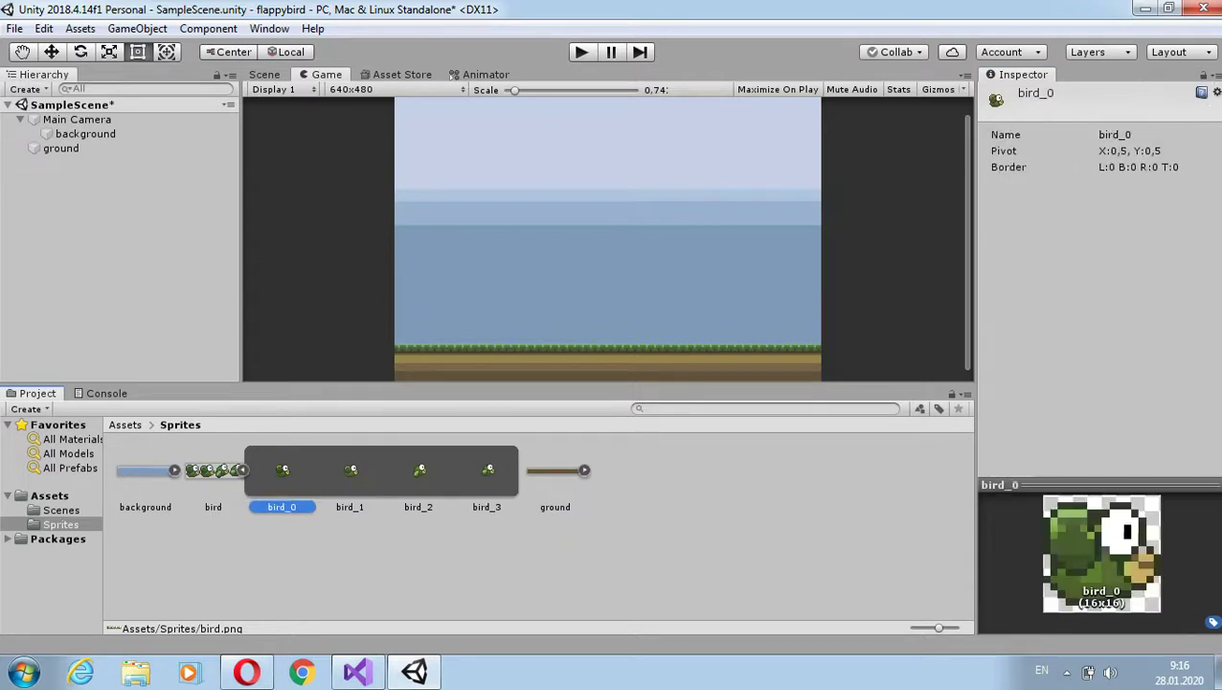
key("shift+Right")
key("shift+Right")
key("shift+Right")
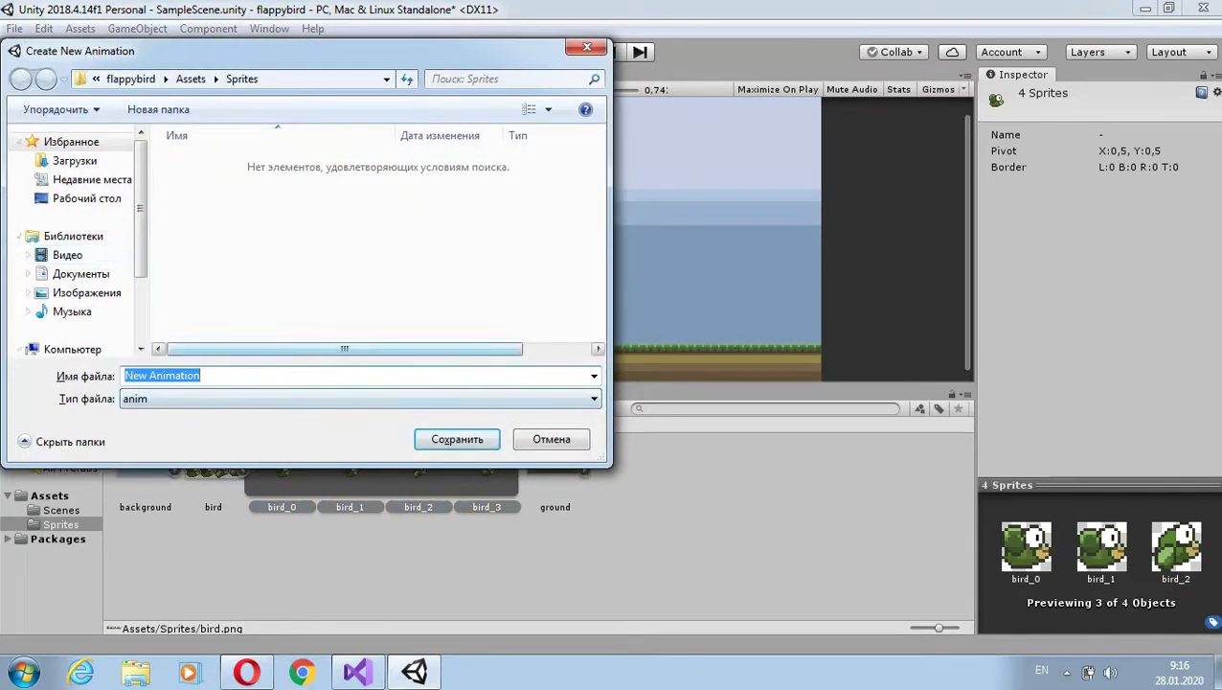
type("B")
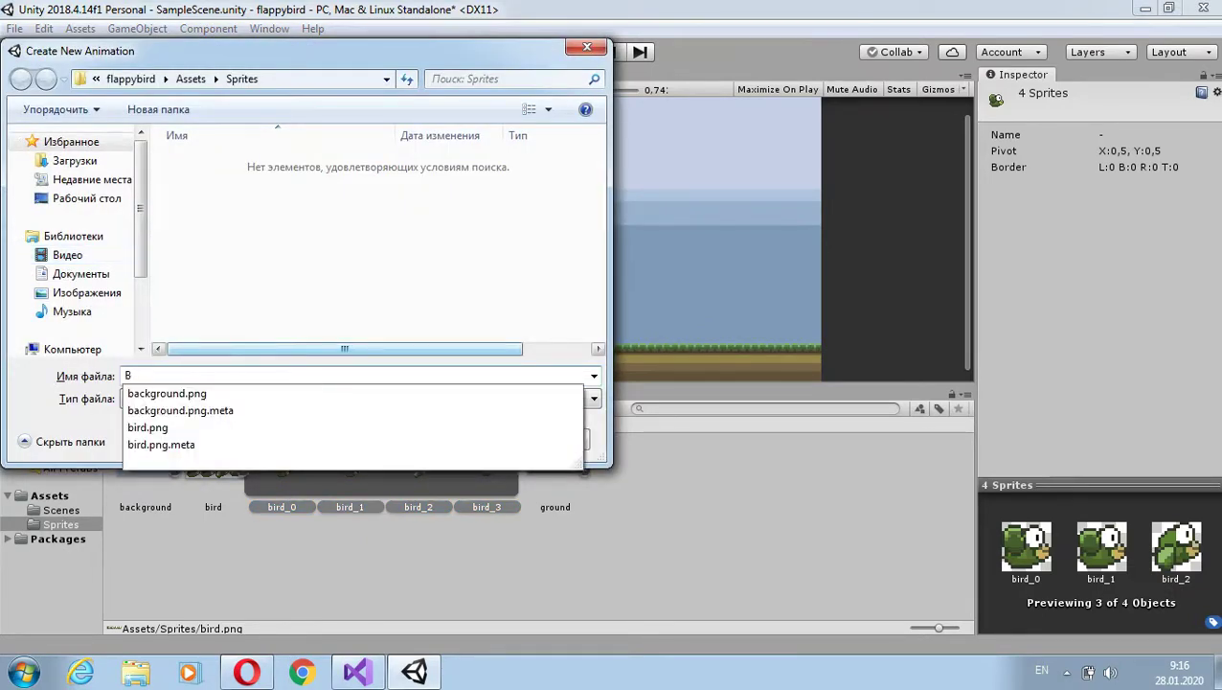
type("ird")
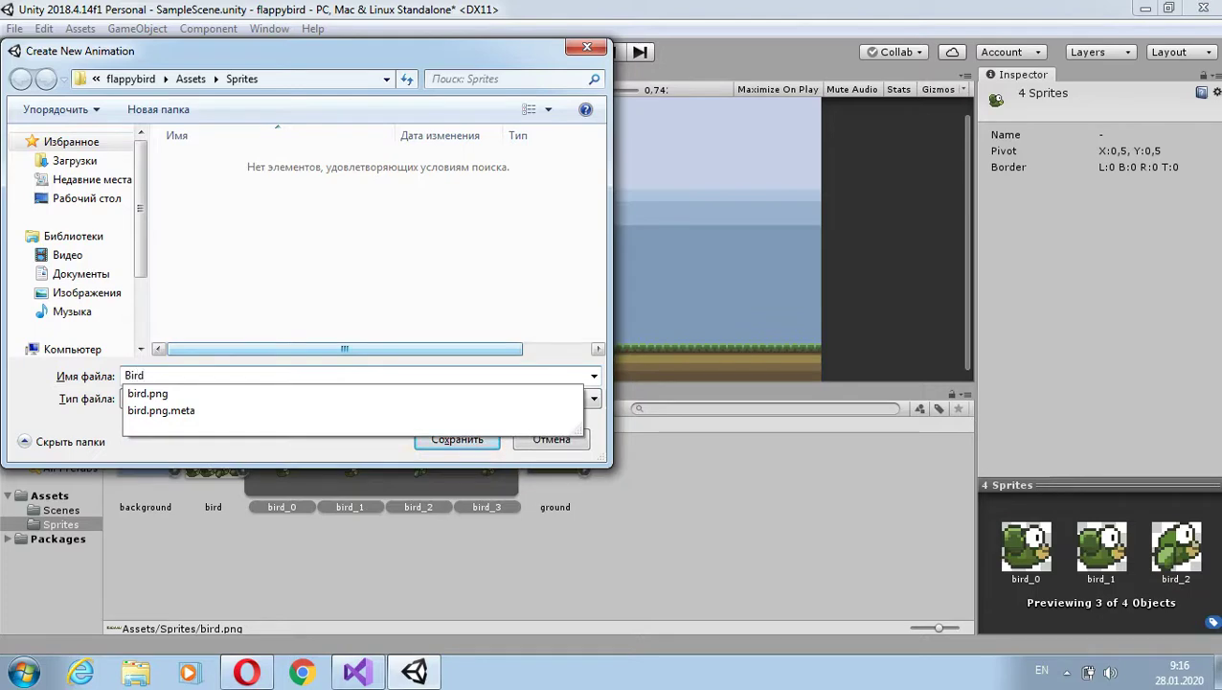
key("Return")
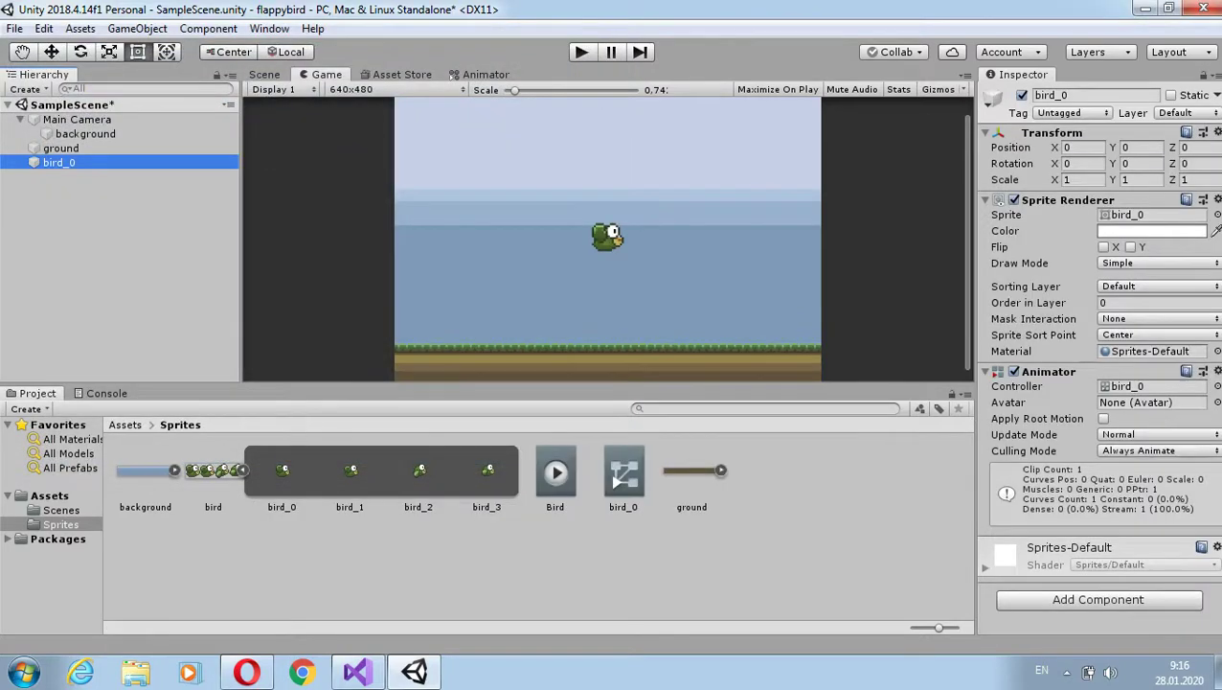
key("ctrl+p")
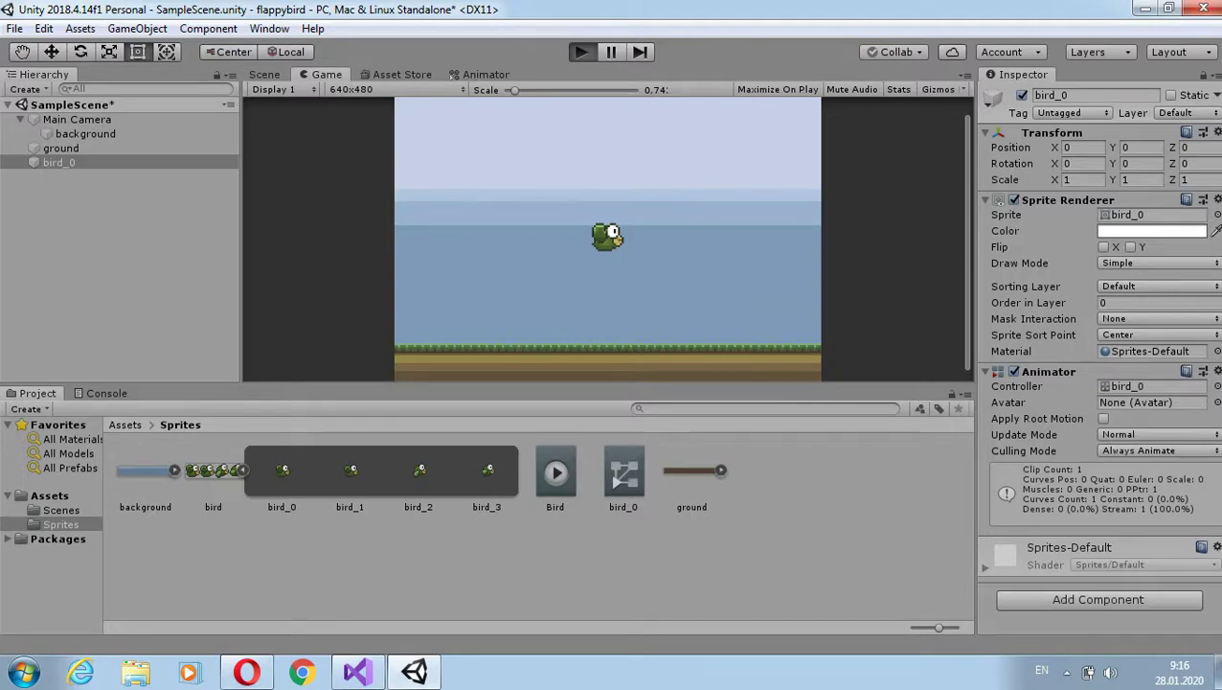
key("ctrl+p")
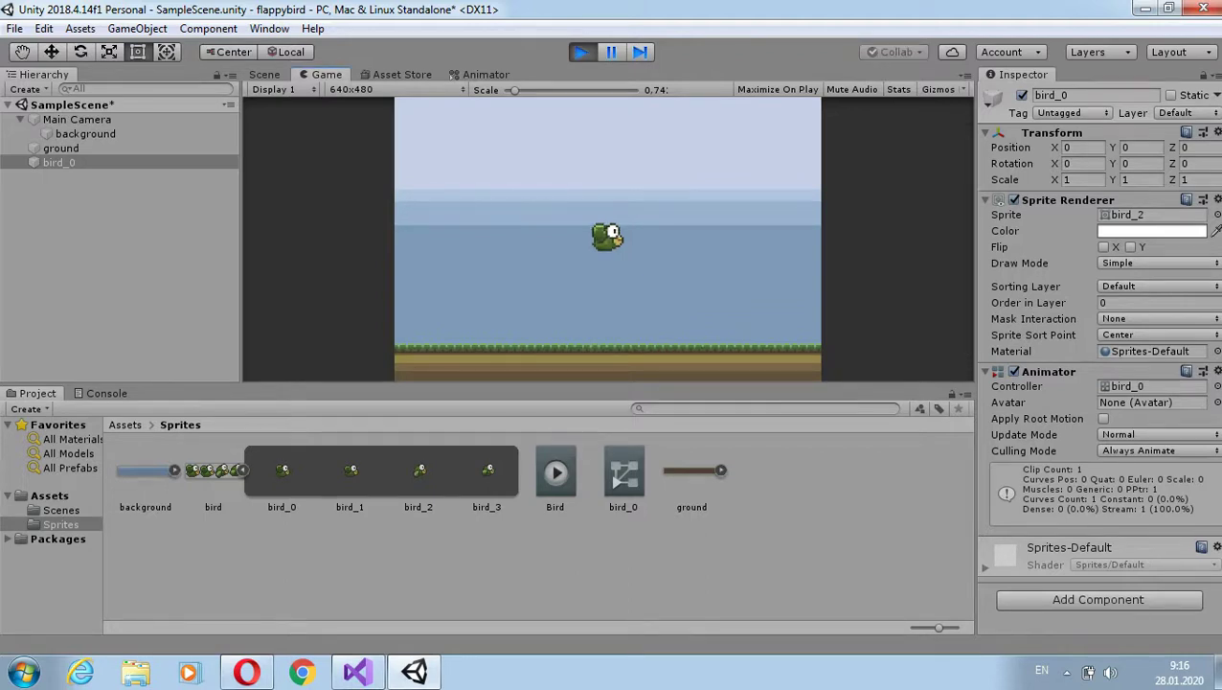
key("ctrl+p")
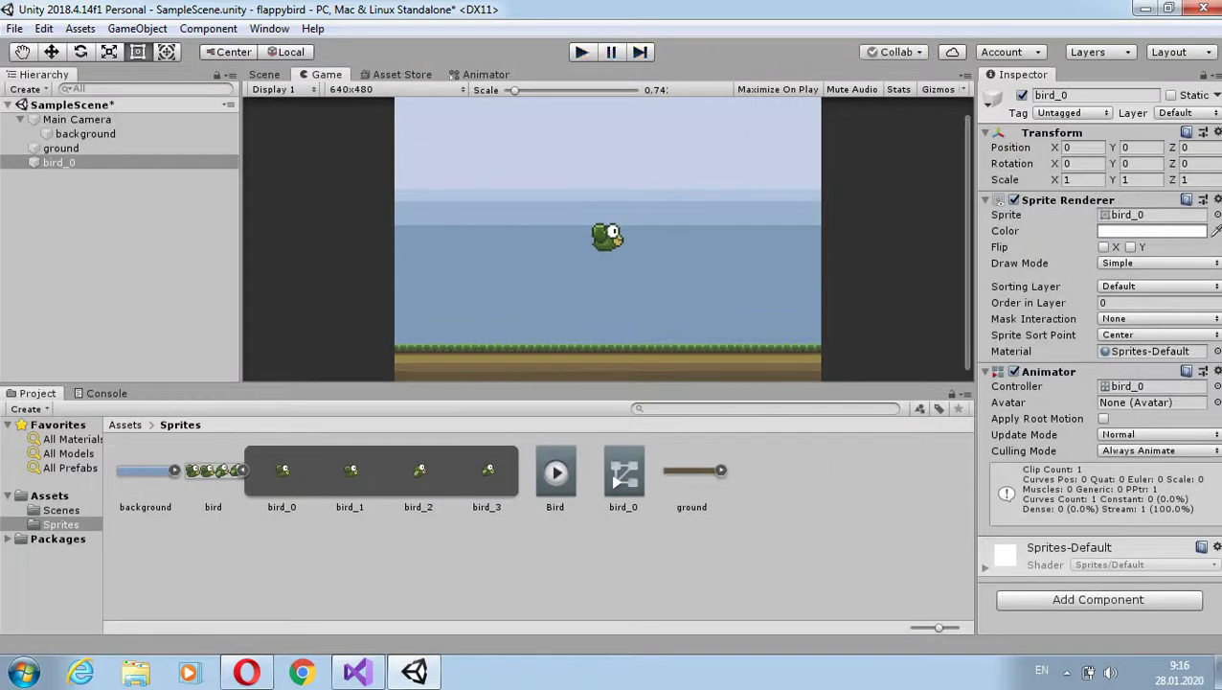
left_click(623, 474)
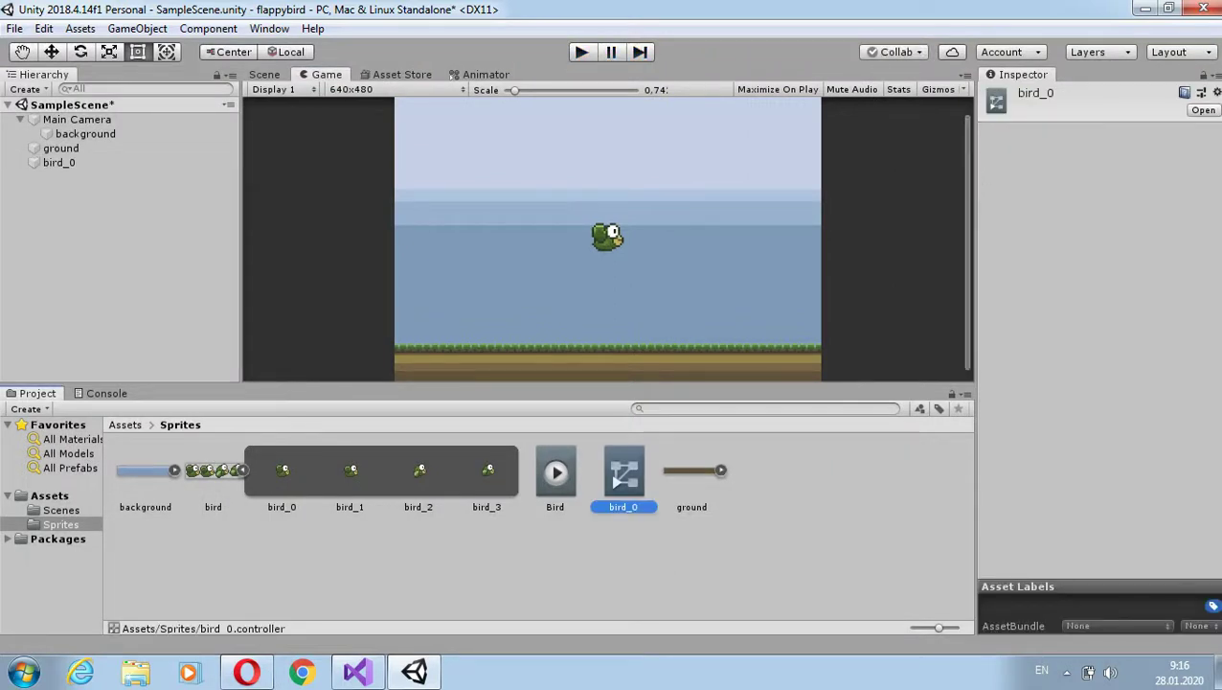
- Set the Bird animator state's Speed to 0.5 and play-test the slower flapping
key("ctrl+1")
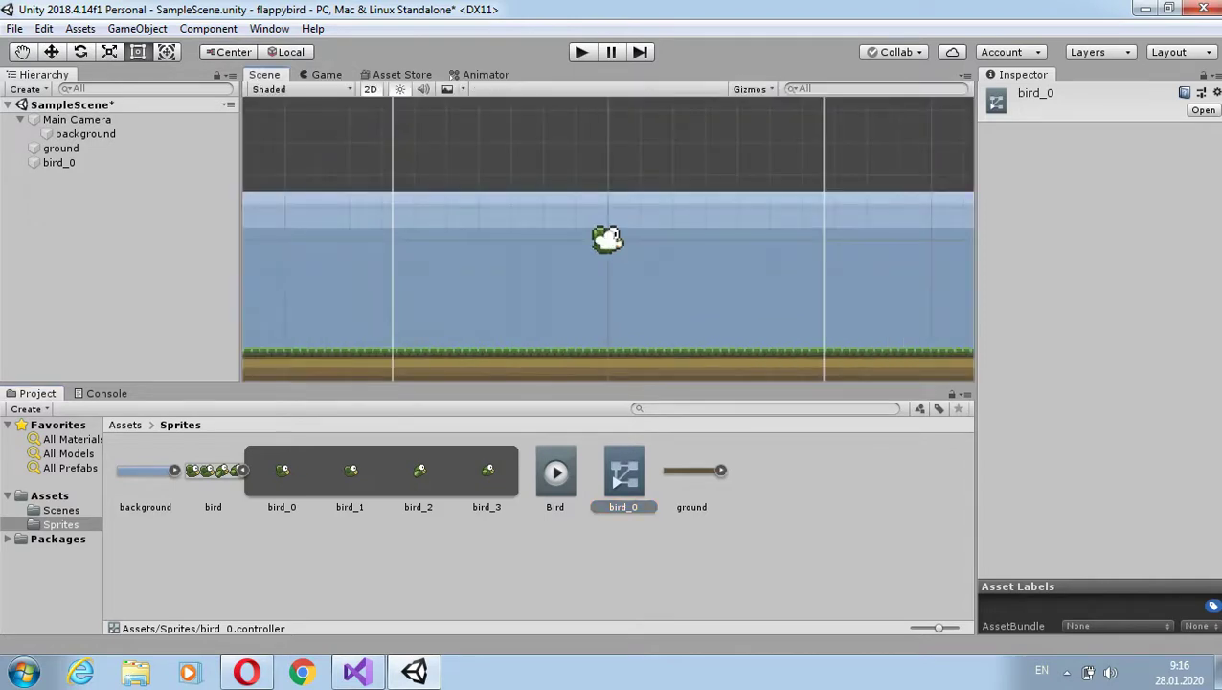
left_click(486, 73)
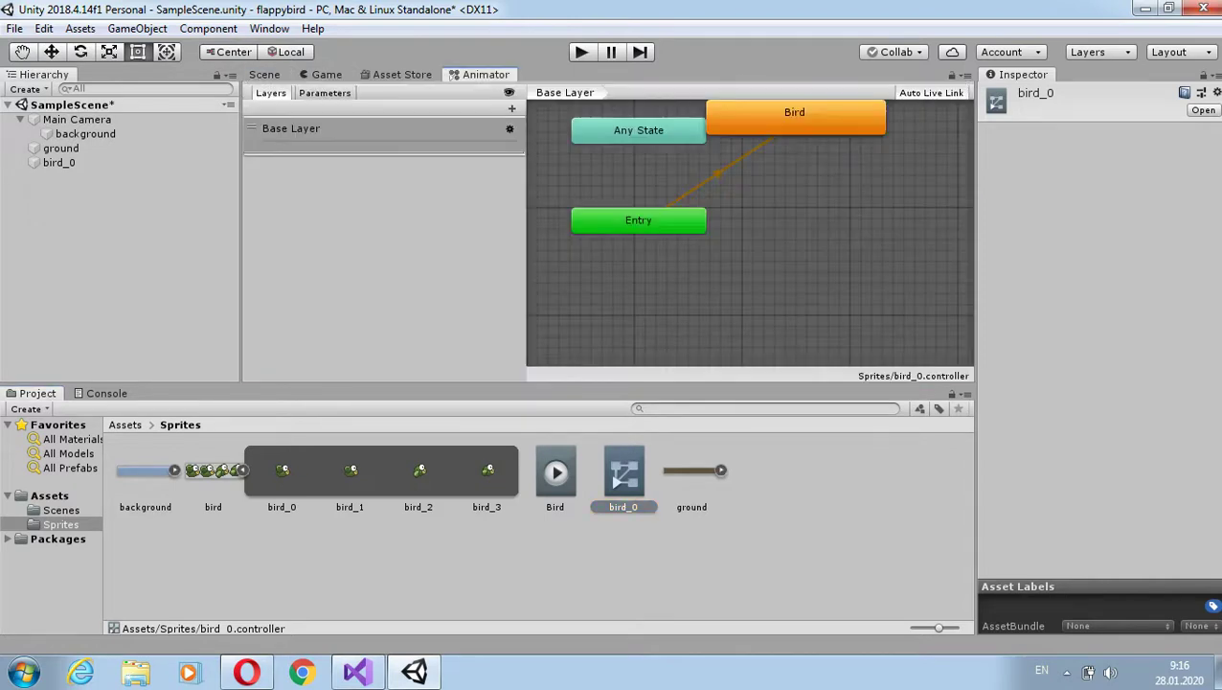
left_click_drag(795, 112, 799, 112)
double_click(798, 112)
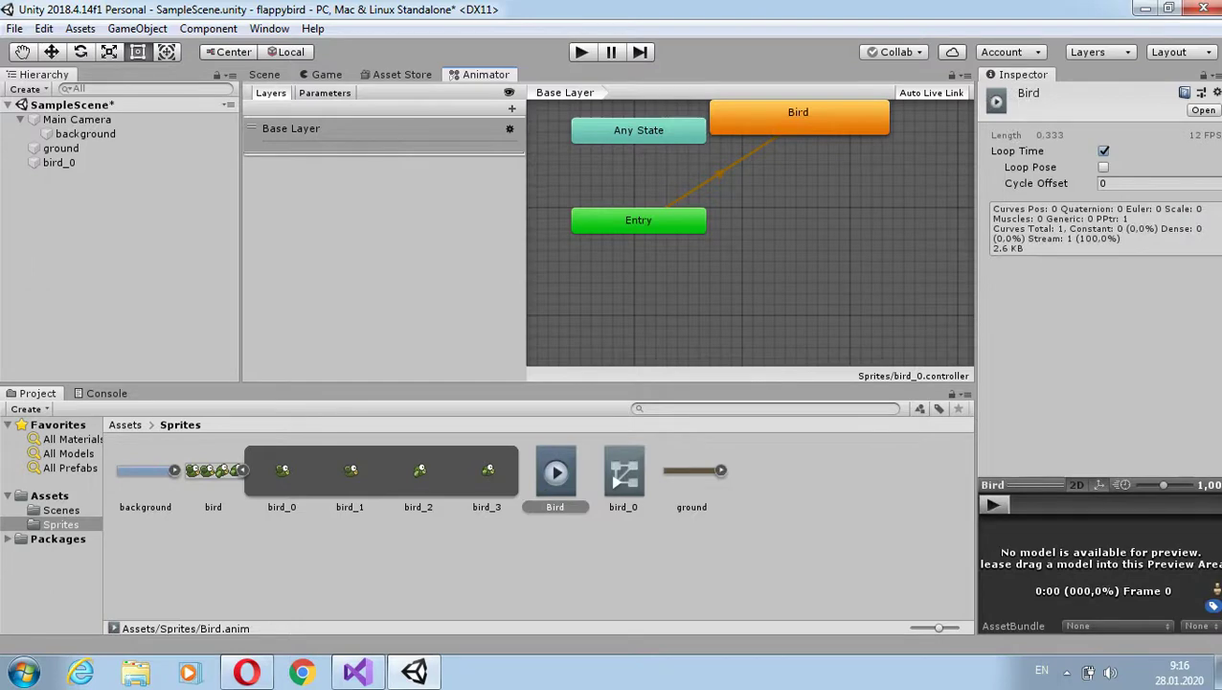
left_click(623, 474)
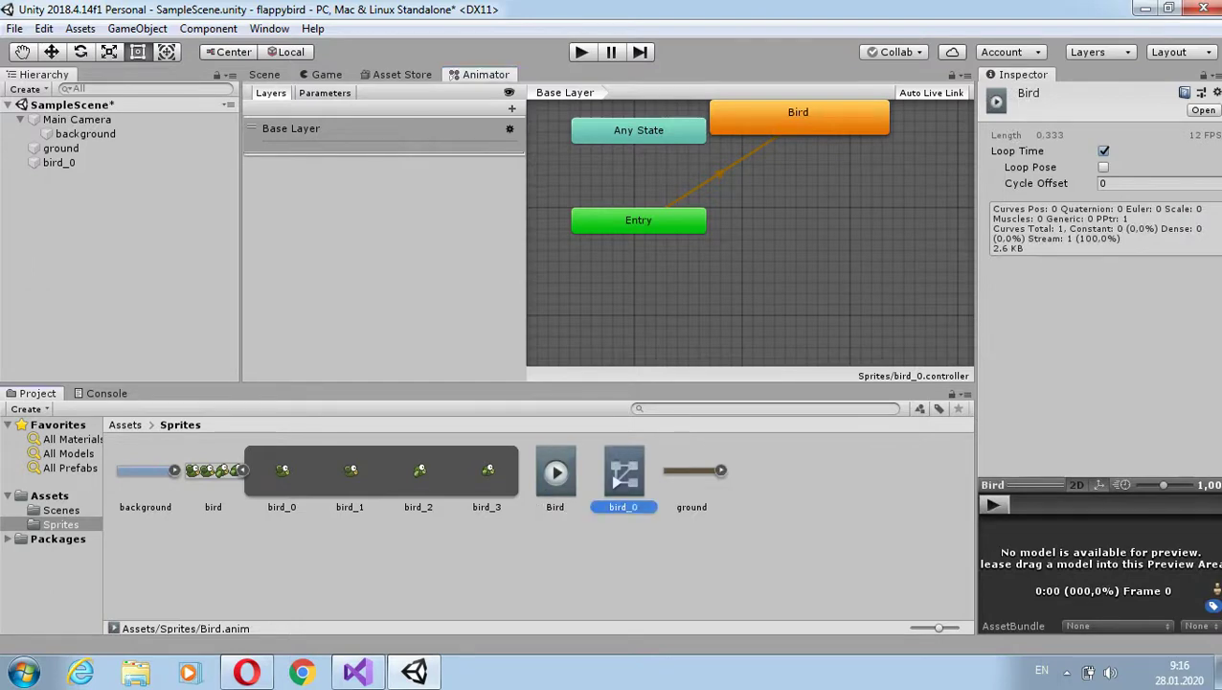
left_click(798, 117)
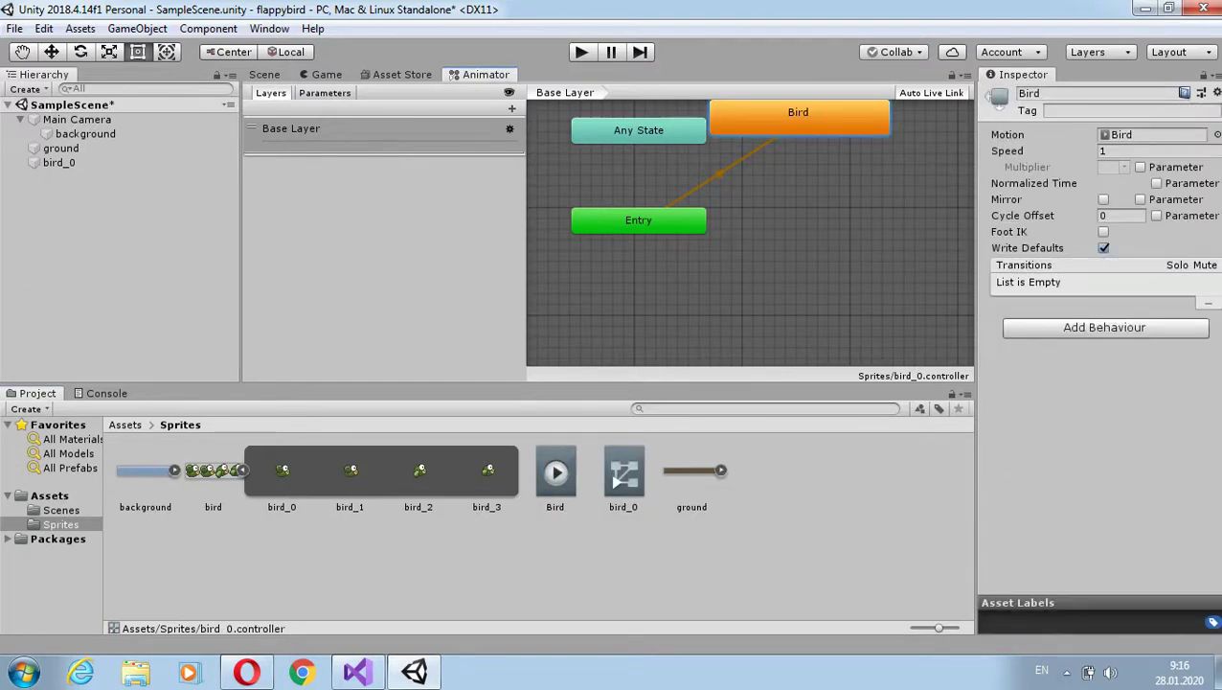
left_click(1150, 151)
type("0.5")
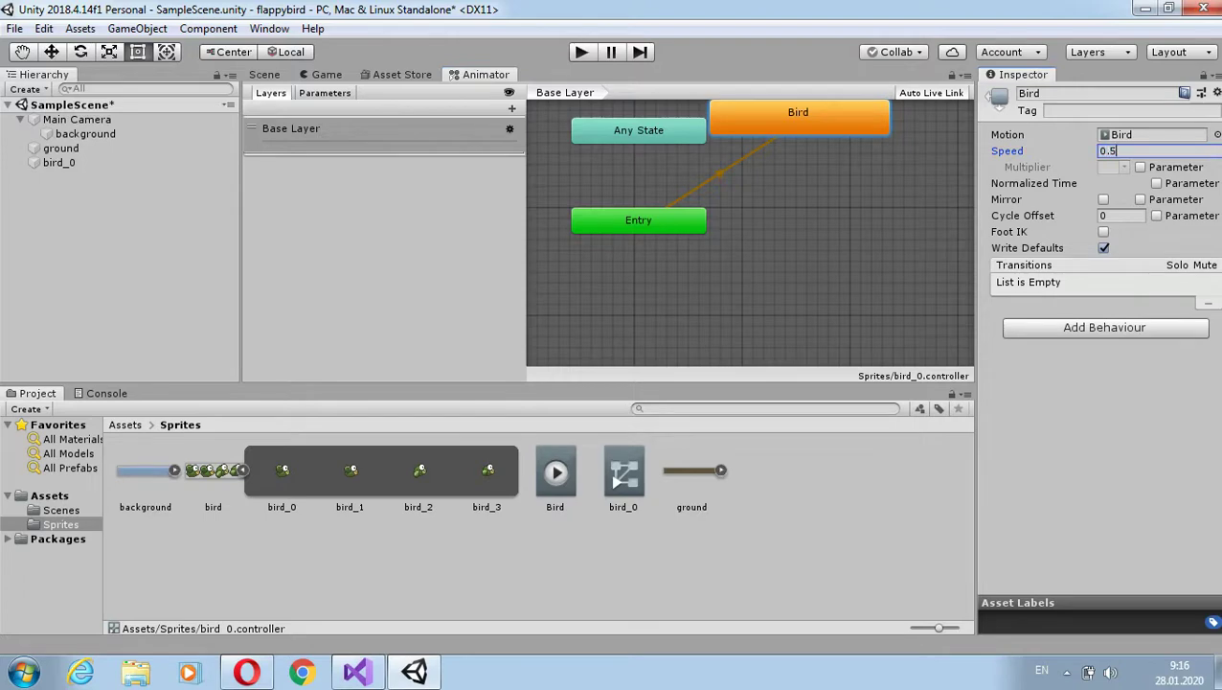
left_click(766, 287)
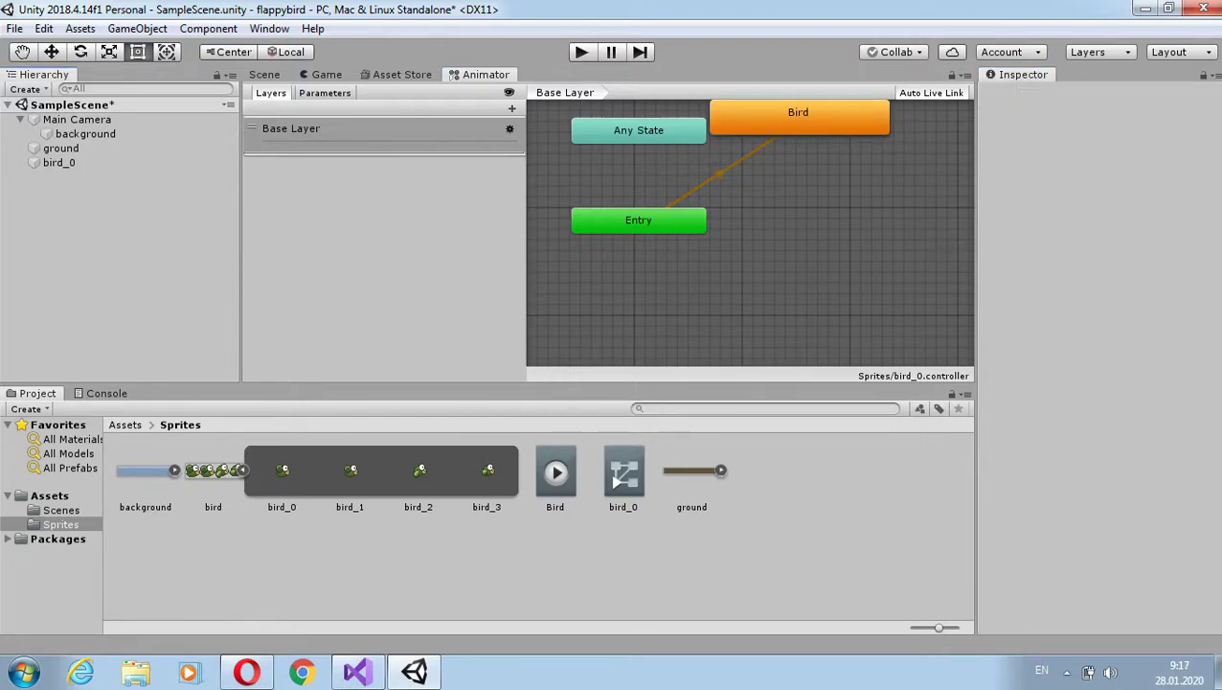
key("ctrl+p")
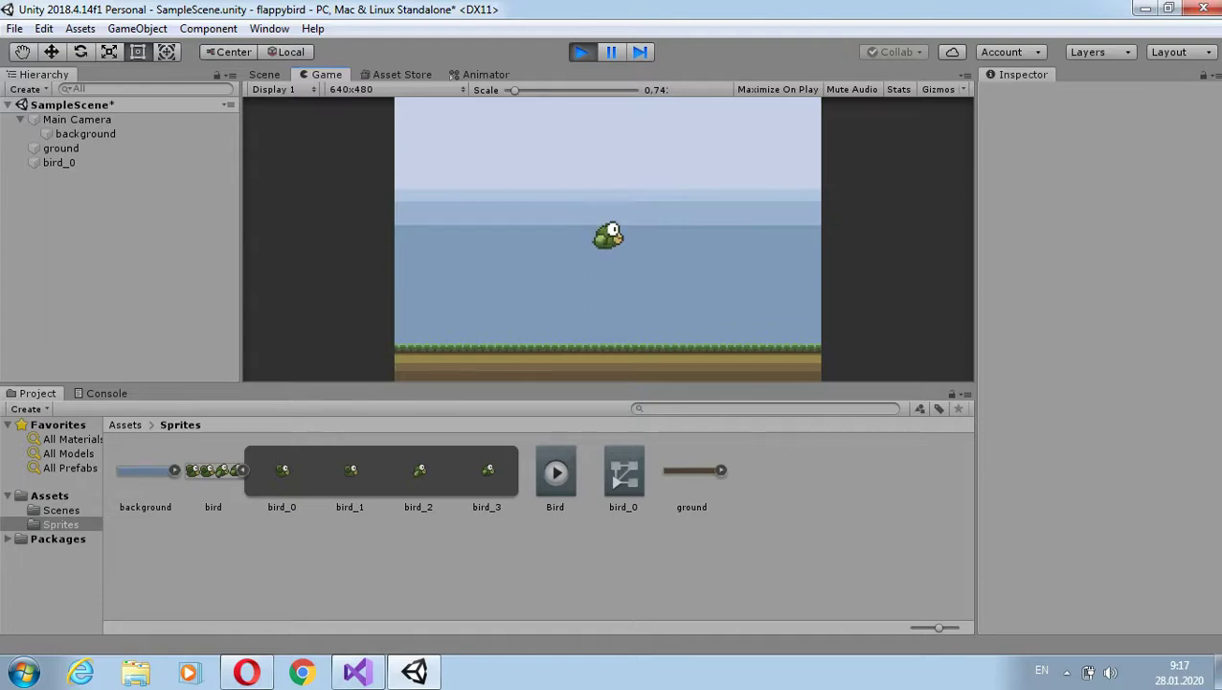
key("ctrl+p")
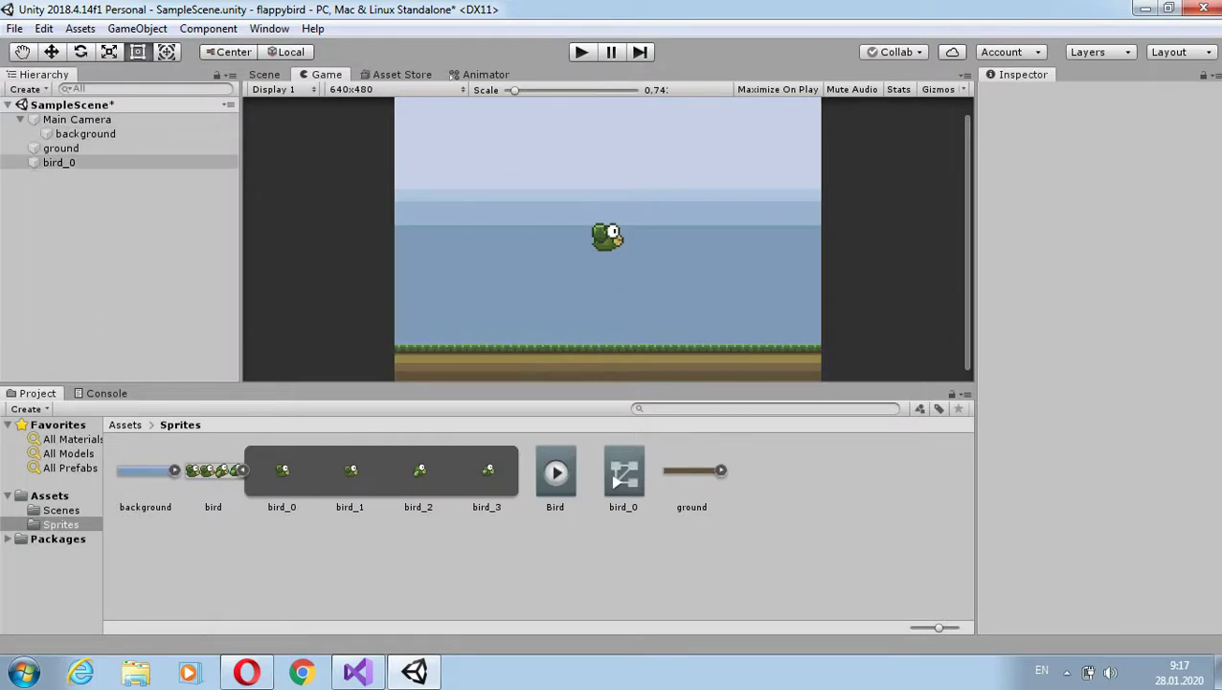
- Add a Circle Collider 2D component to bird_0
left_click(59, 162)
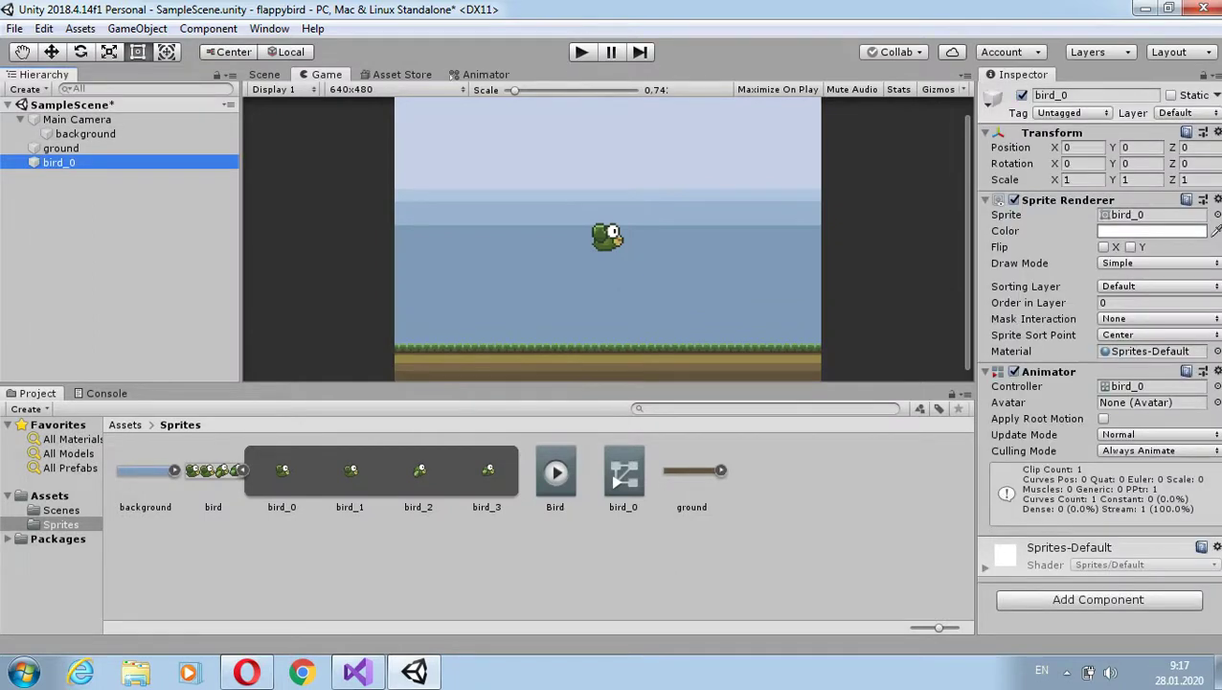
left_click(1097, 598)
type("c")
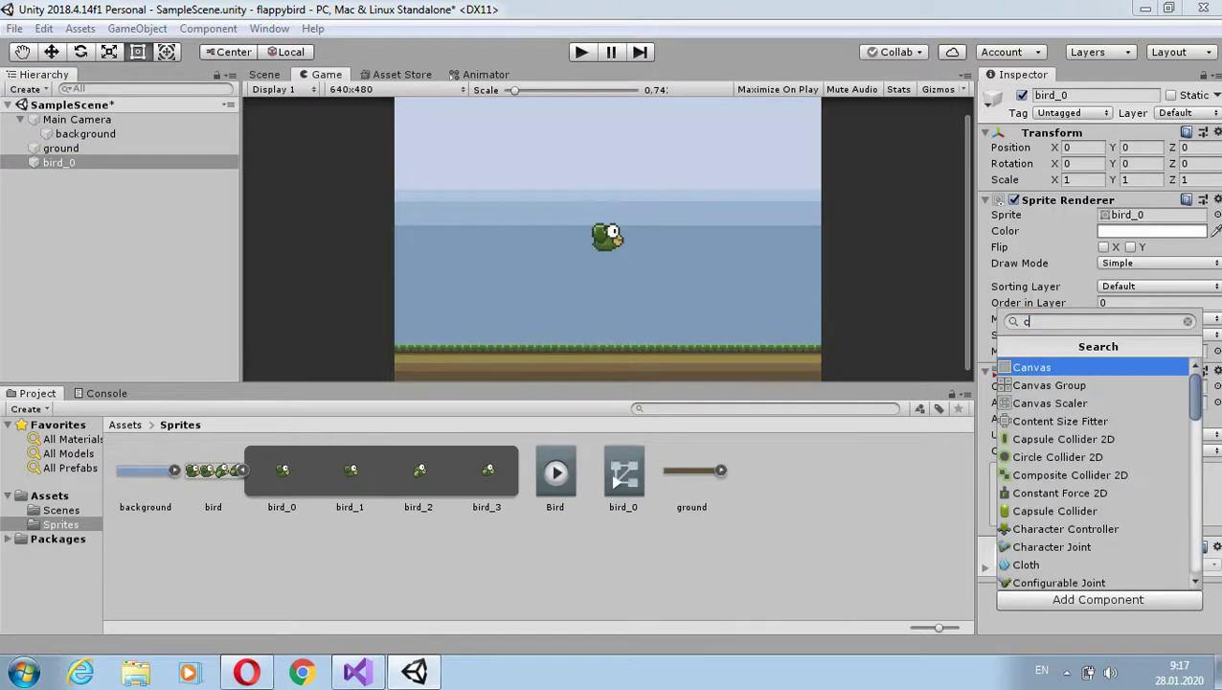
type("i")
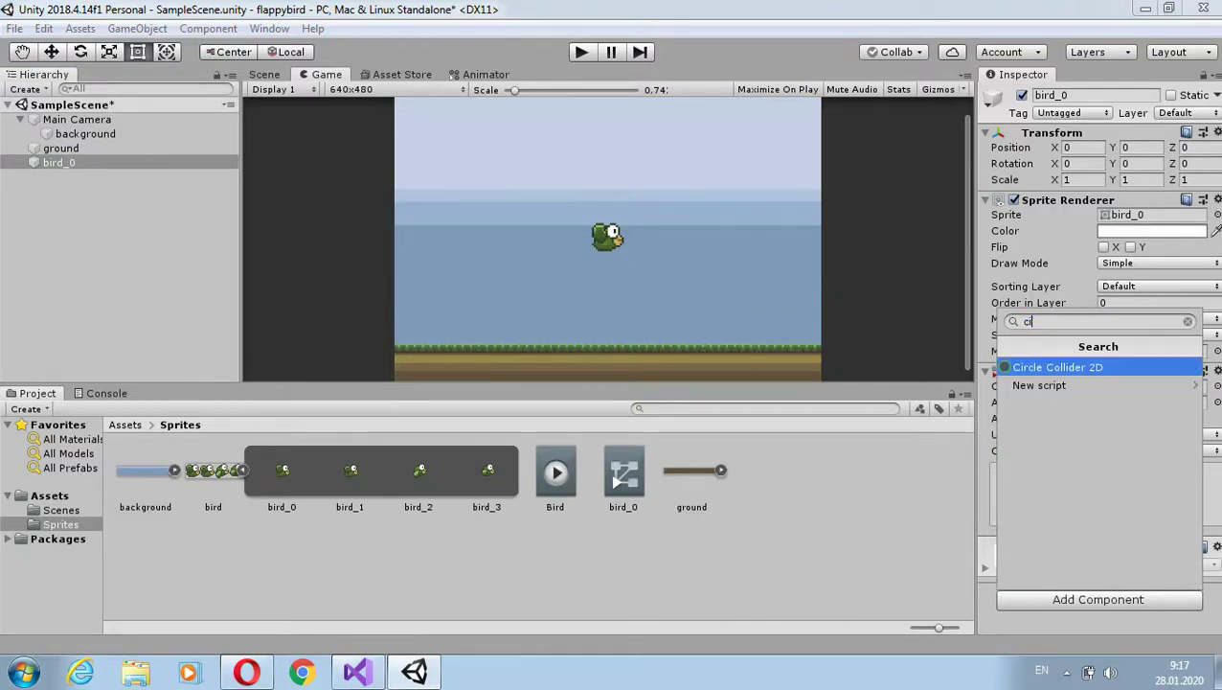
key("Return")
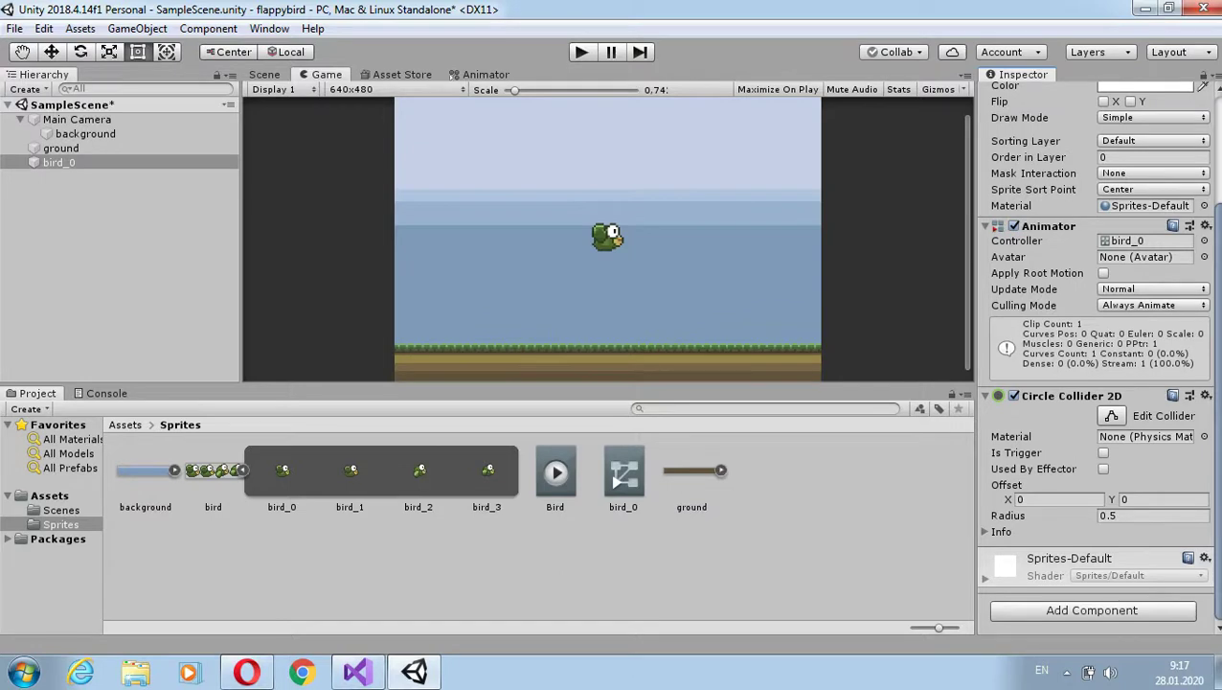
- Add a Rigidbody 2D to bird_0 and check its gravity scale setting
left_click(1092, 611)
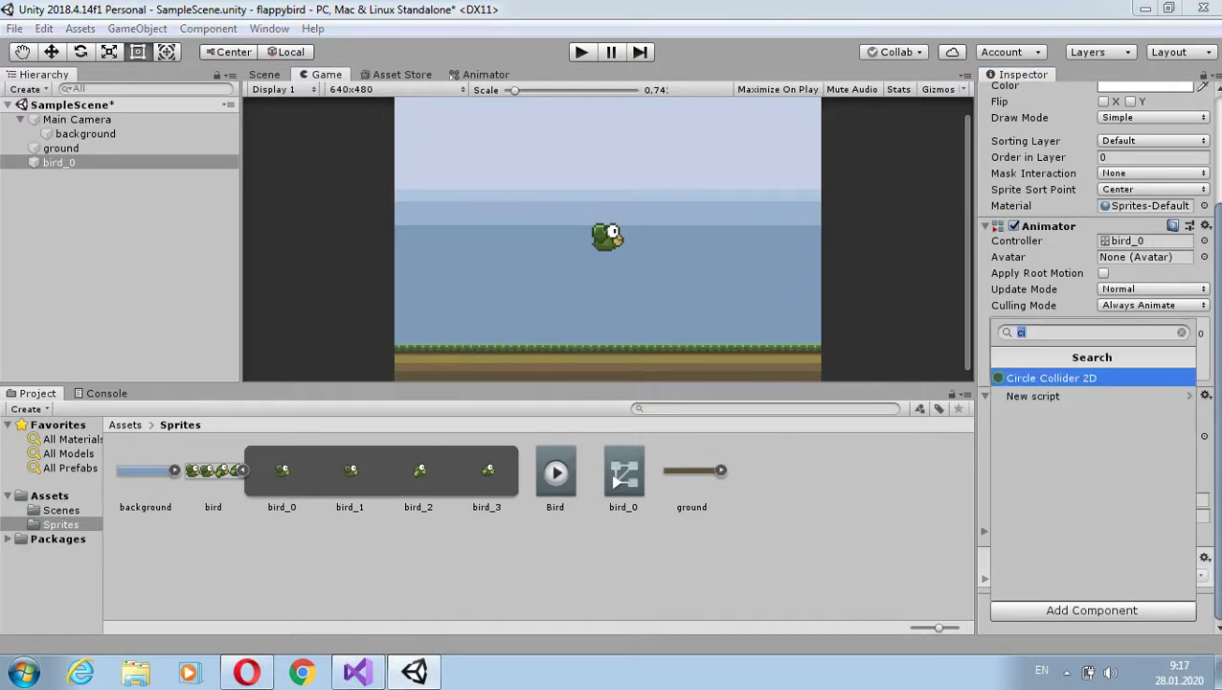
type("ri")
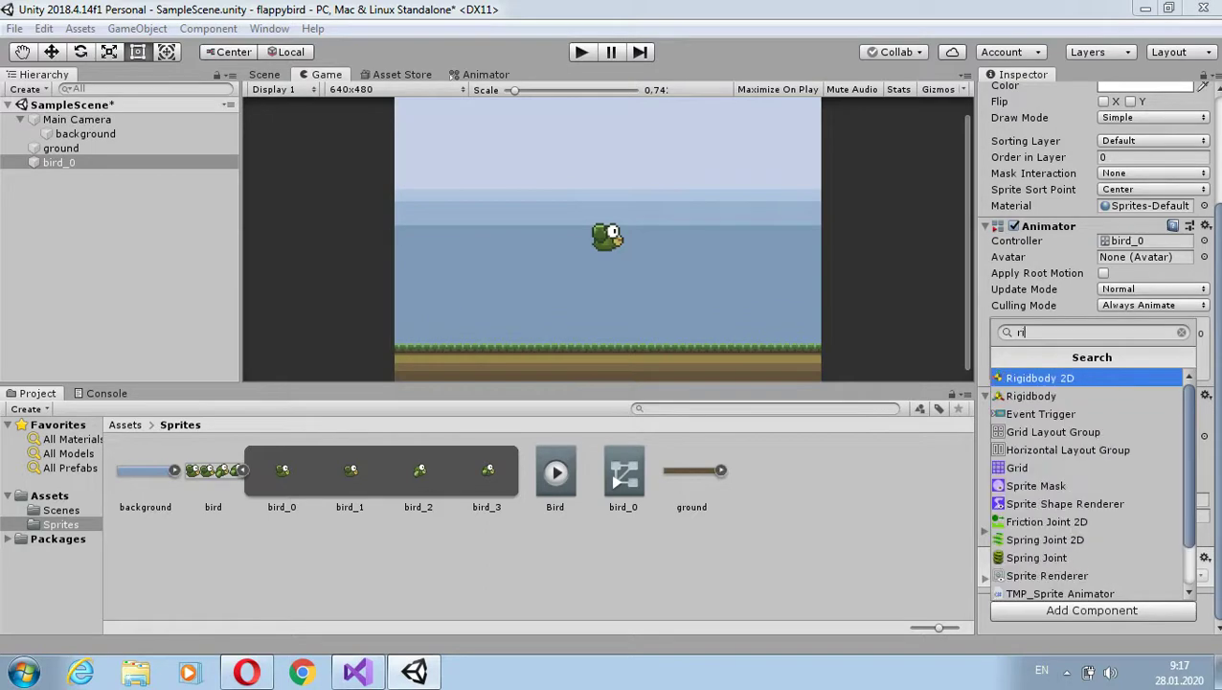
left_click(1040, 377)
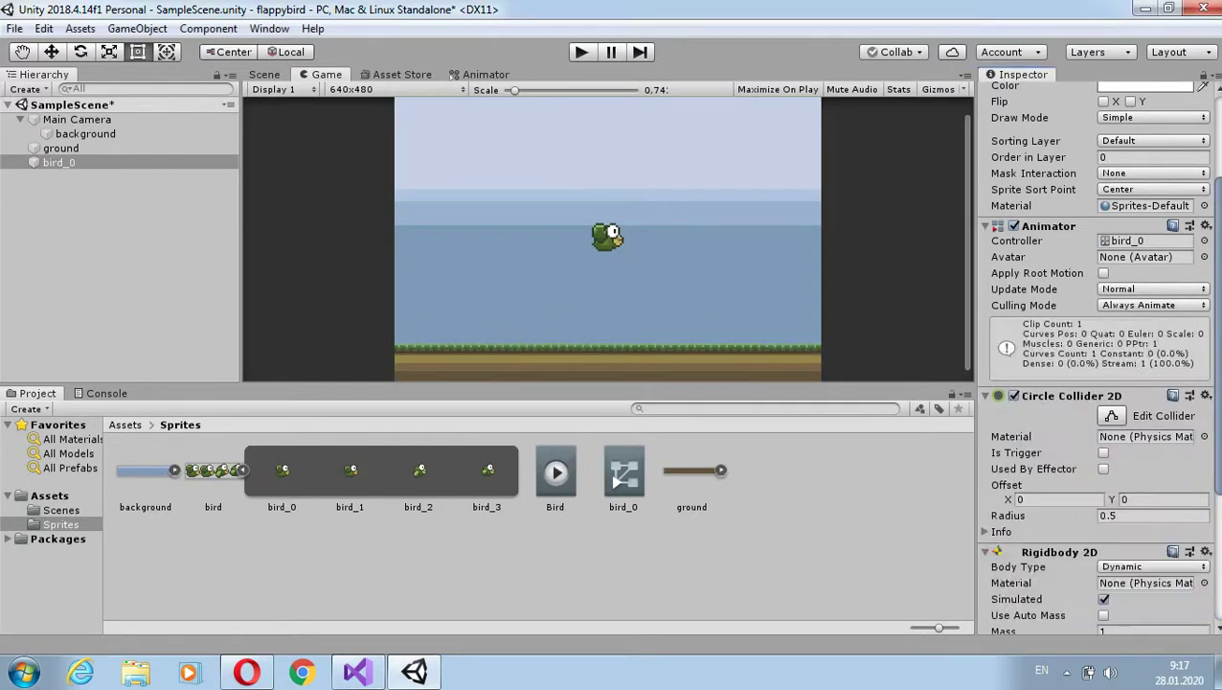
scroll(1097, 357, "down", 3)
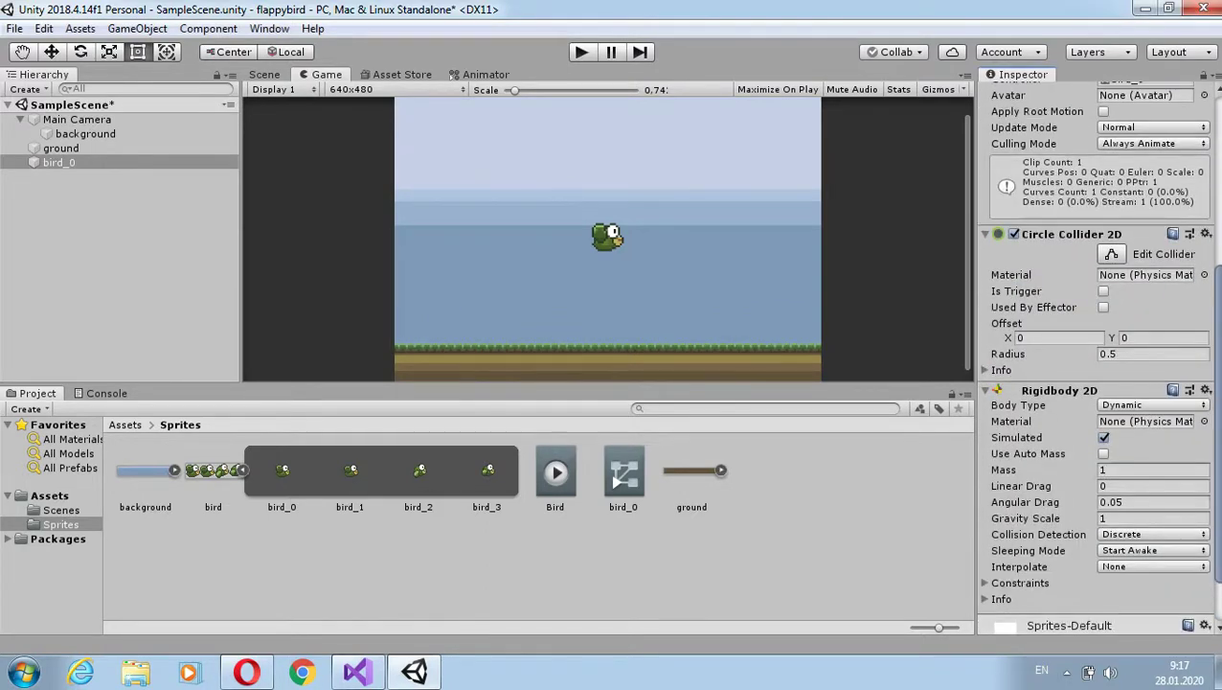
left_click(1149, 517)
scroll(1097, 357, "down", 3)
- Freeze bird_0's Z rotation, play-test its fall, then open Add Component on Main Camera
left_click(1020, 516)
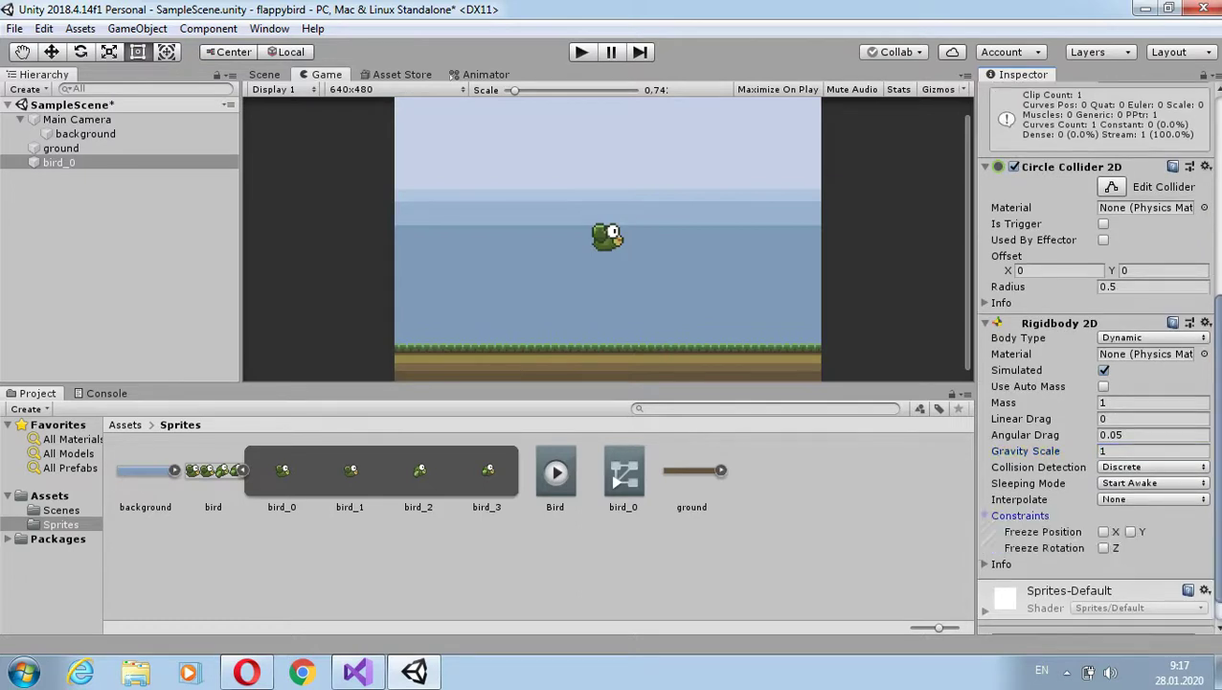
left_click(1104, 547)
left_click(581, 51)
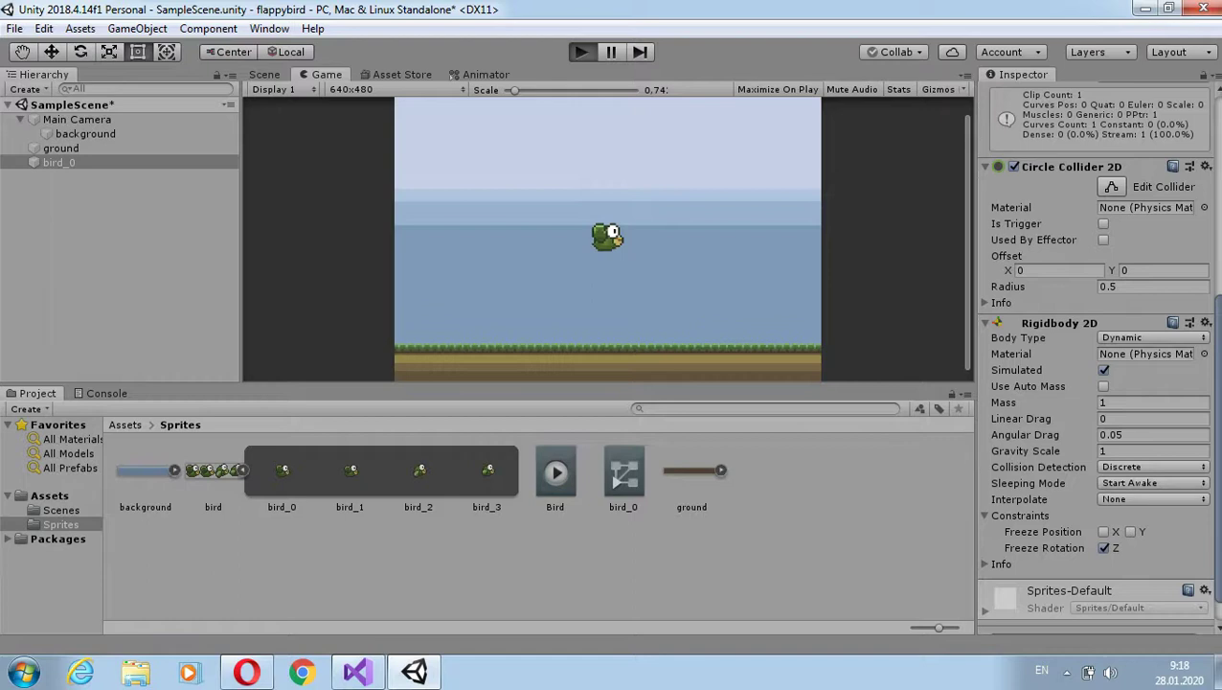
key("ctrl+p")
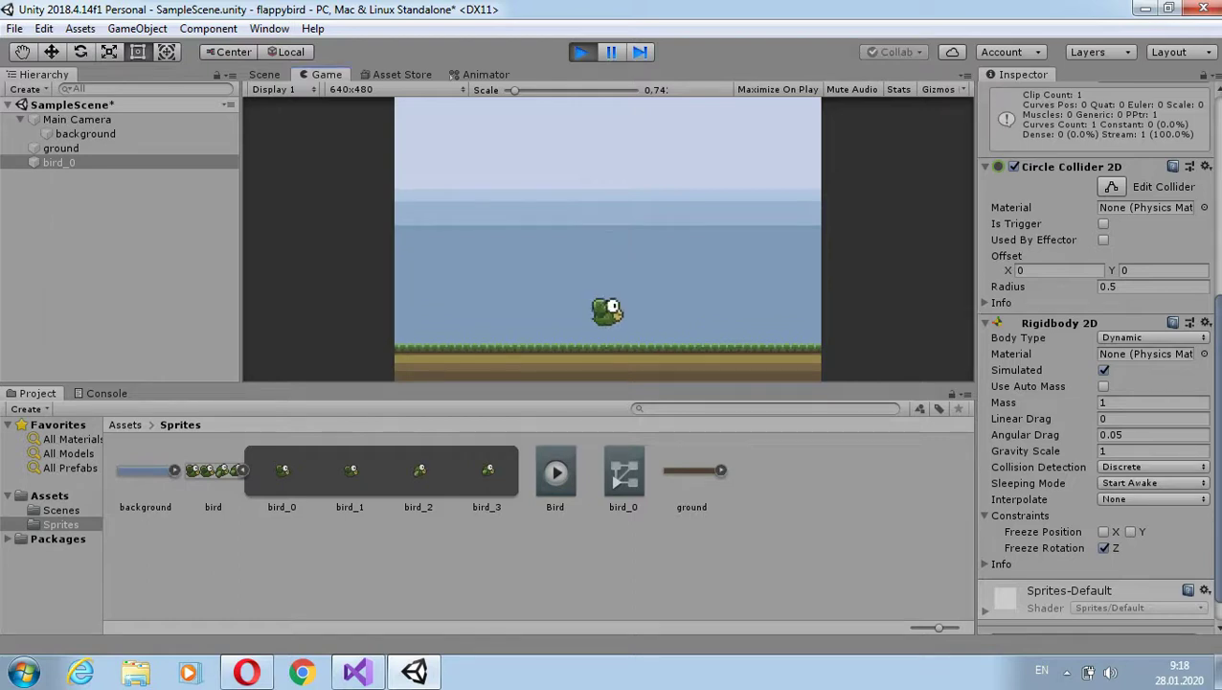
left_click(581, 52)
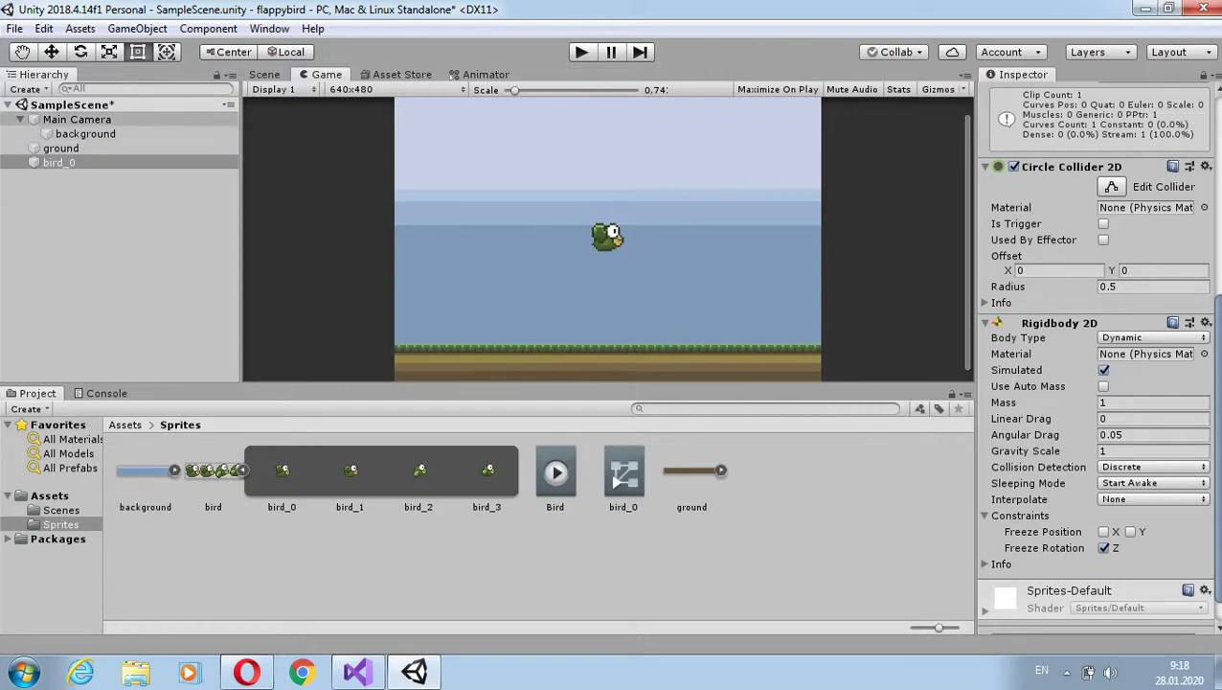
left_click(77, 119)
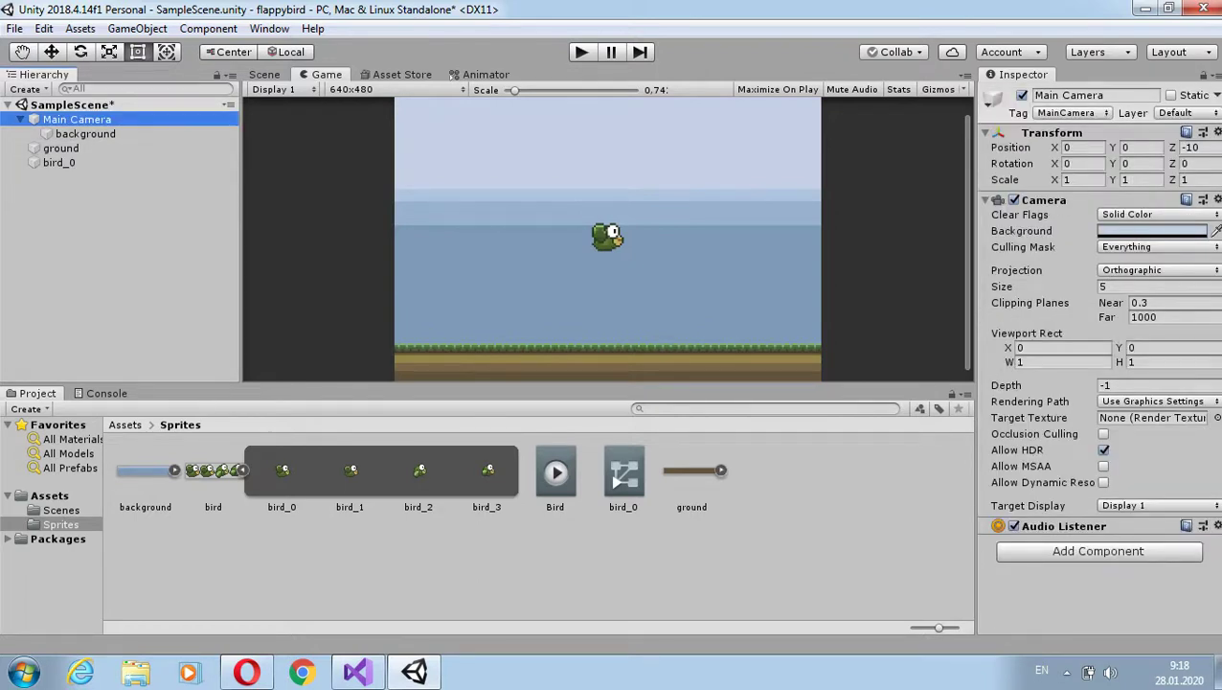
left_click(1099, 551)
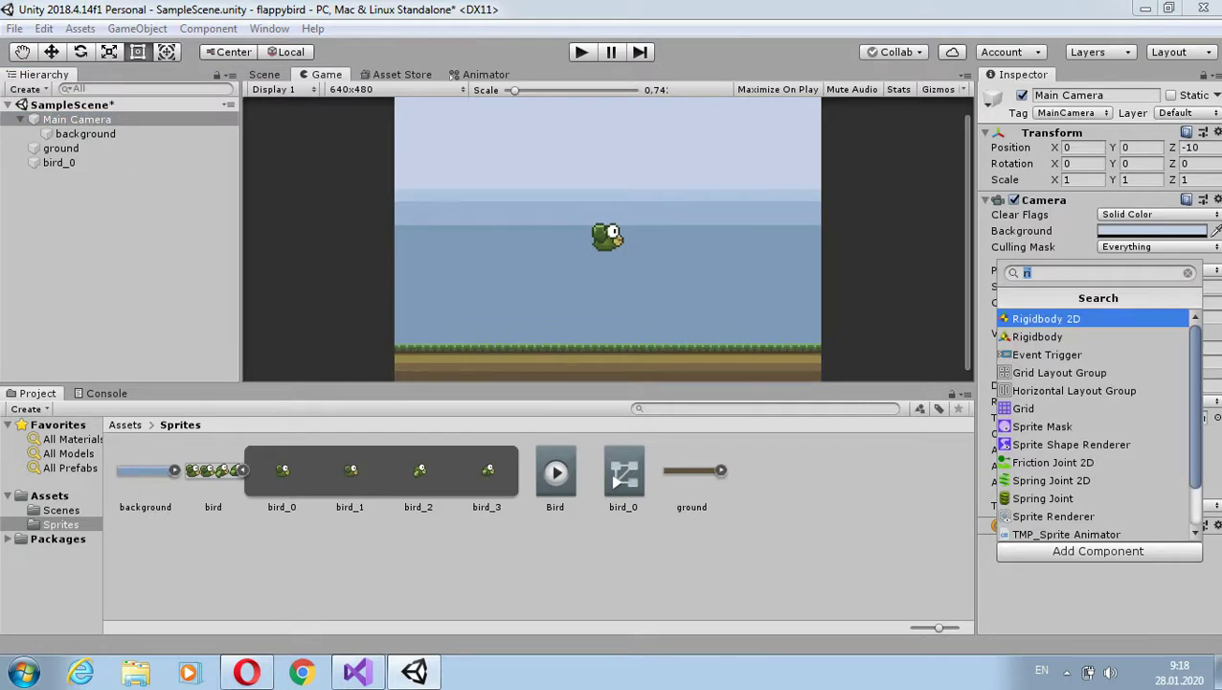
- Add a Scripts folder at the top level of Assets beside Scenes and Sprites, and open it
left_click(50, 495)
left_click(50, 495)
right_click(309, 486)
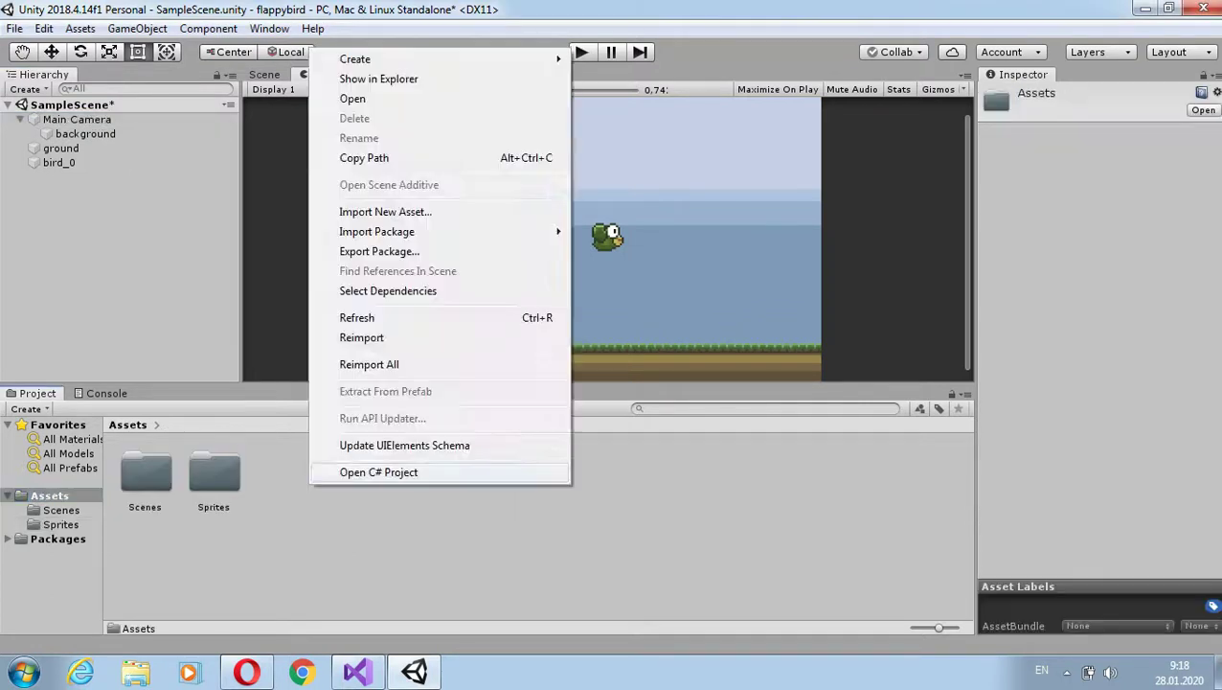
mouse_move(354, 58)
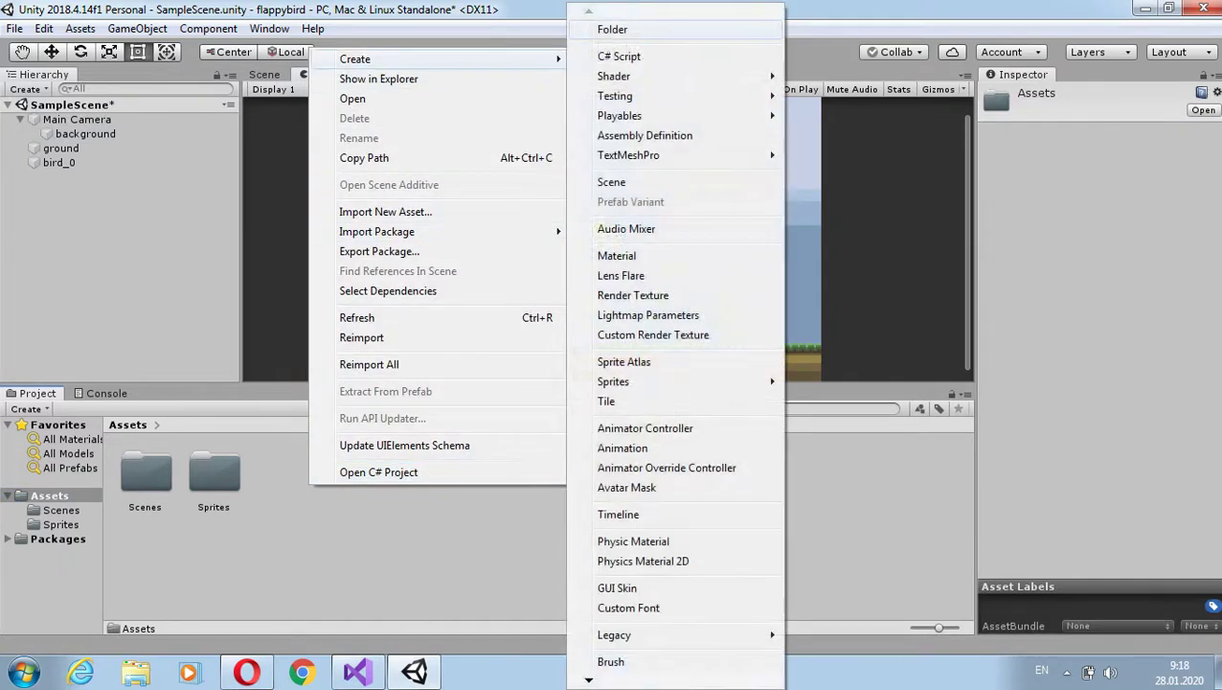
left_click(612, 29)
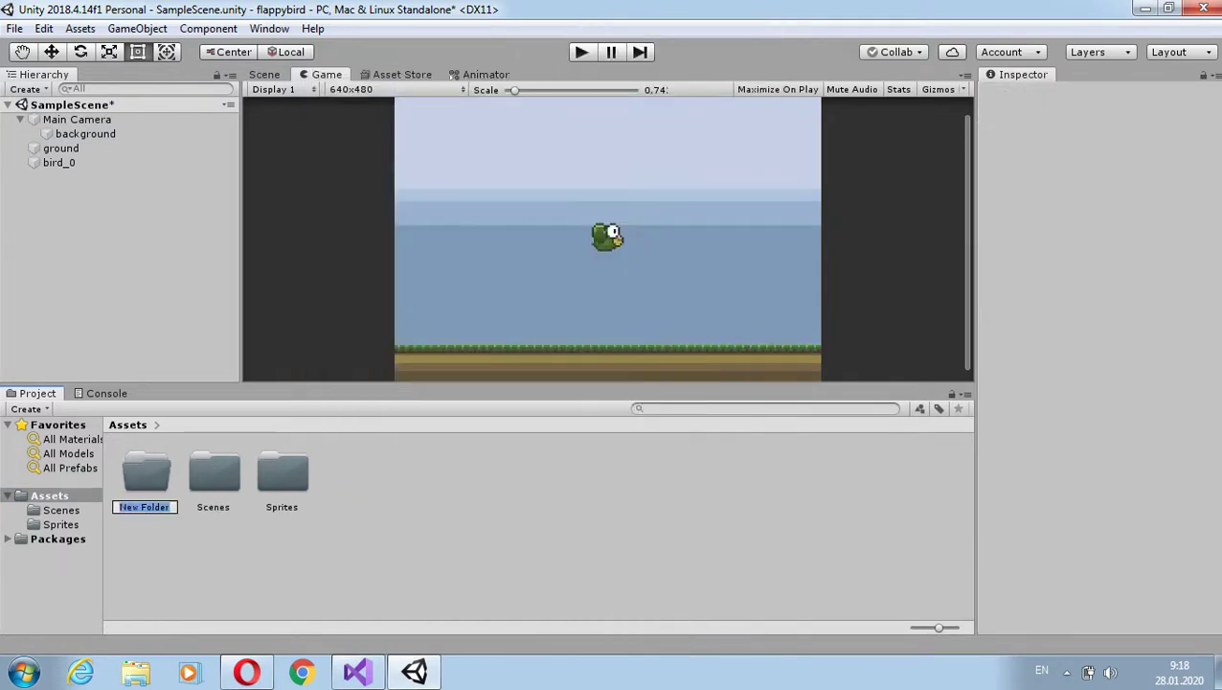
type("Scr")
type("ipt")
type("s")
key("Return")
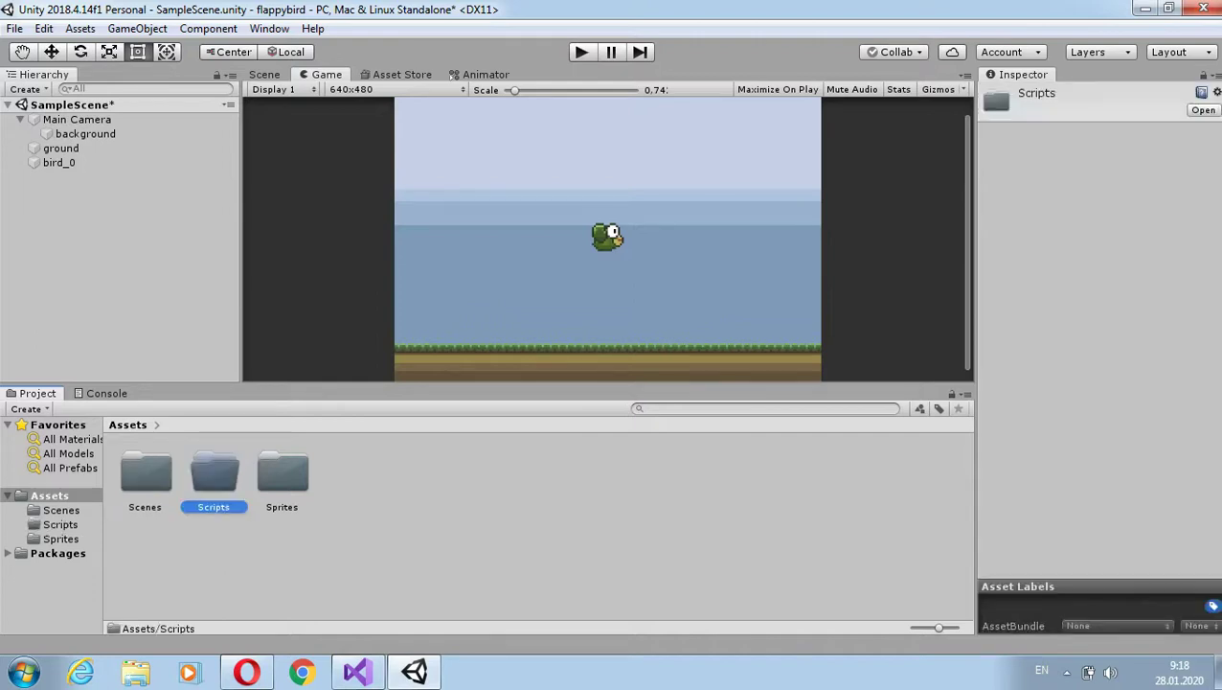
double_click(213, 474)
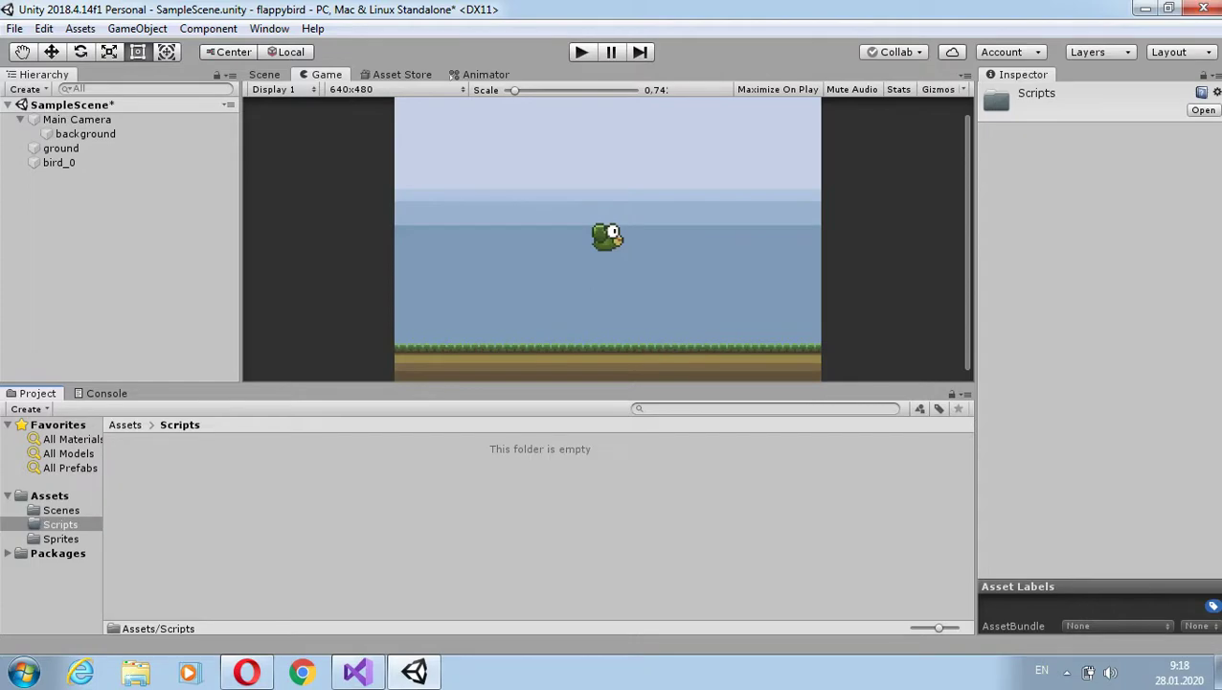
- Import CameraFollow.cs from the Desktop script folder into Scripts, then select Main Camera
right_click(466, 479)
left_click(613, 233)
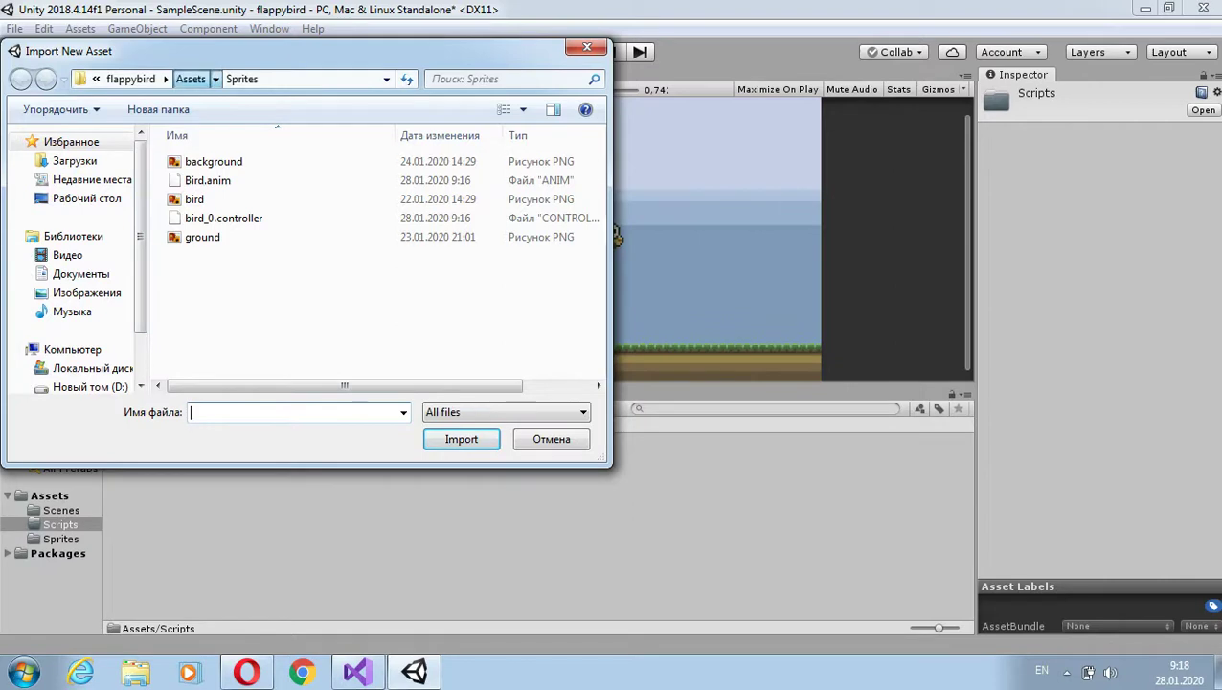
left_click(191, 78)
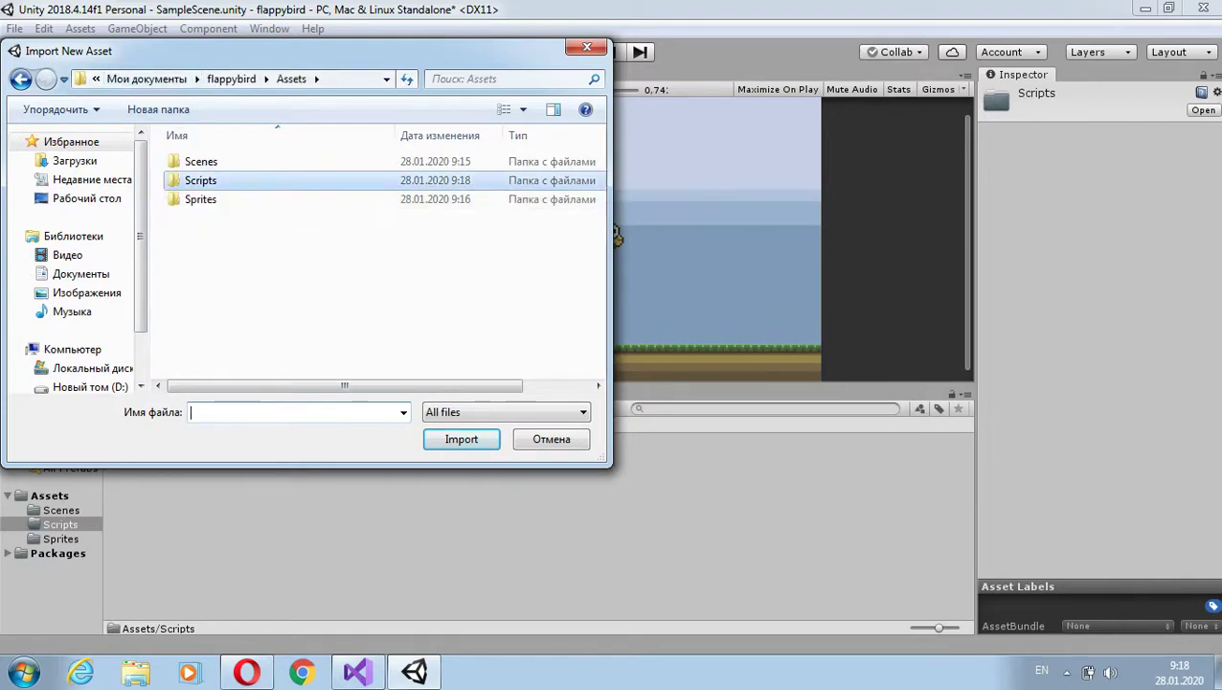
double_click(220, 180)
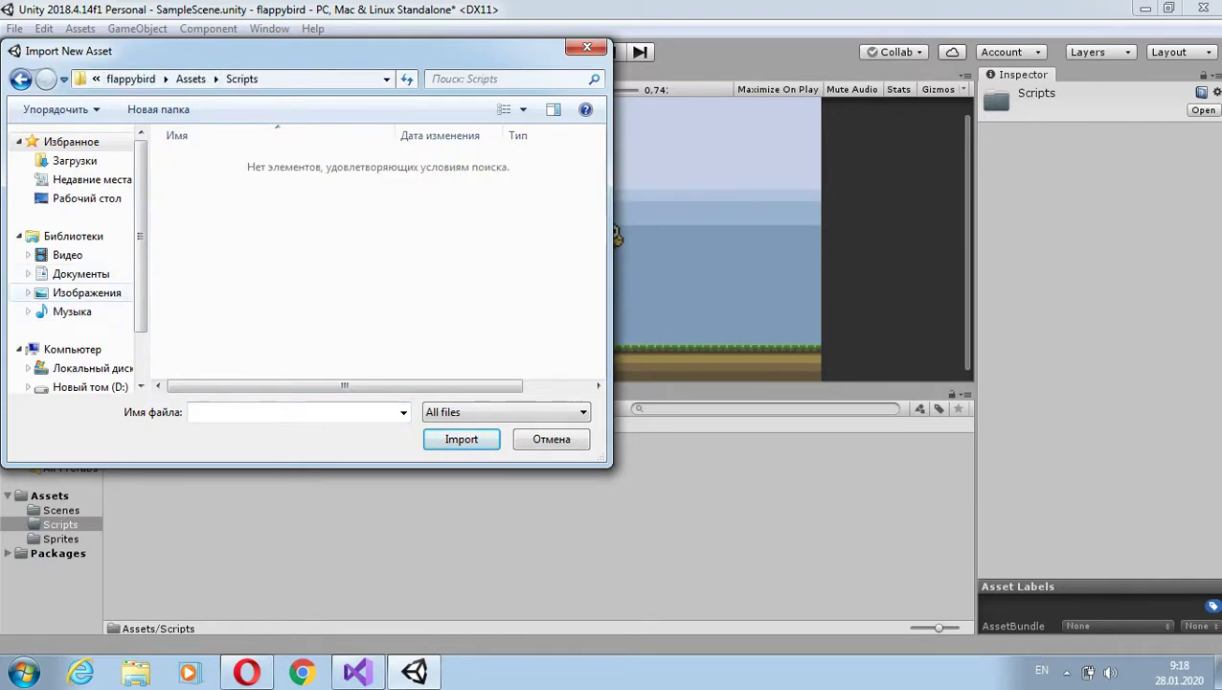
left_click(86, 198)
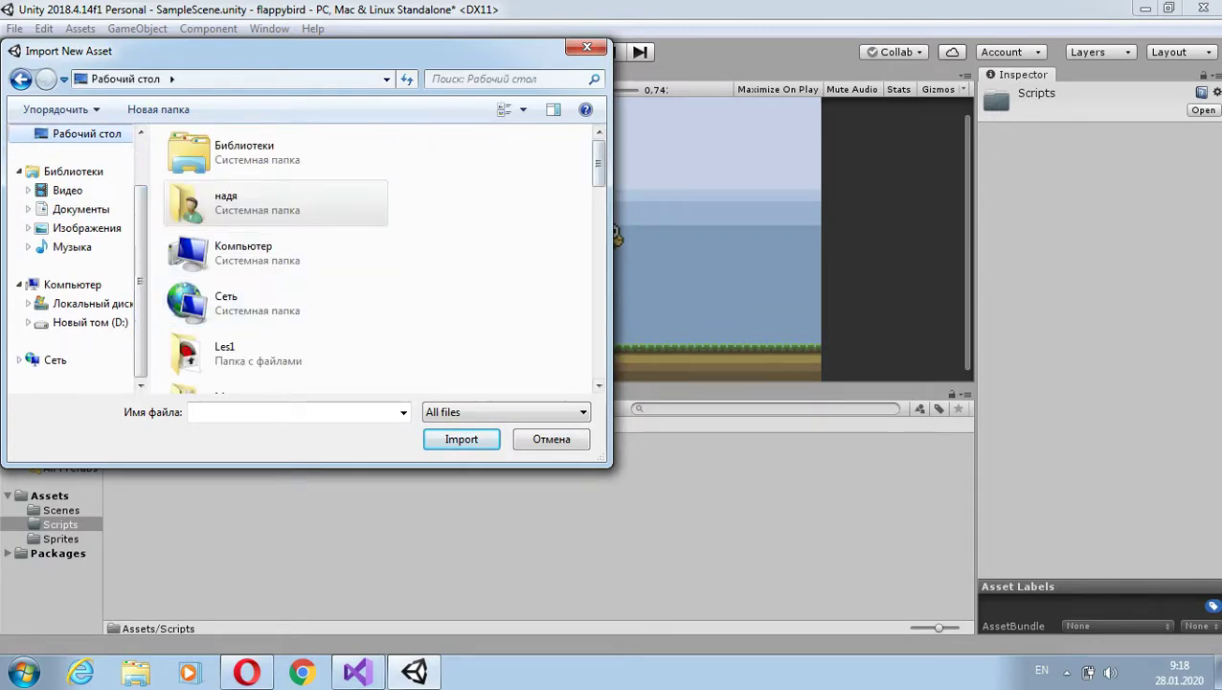
scroll(374, 192, "down", 1)
scroll(373, 192, "down", 1)
scroll(373, 191, "down", 1)
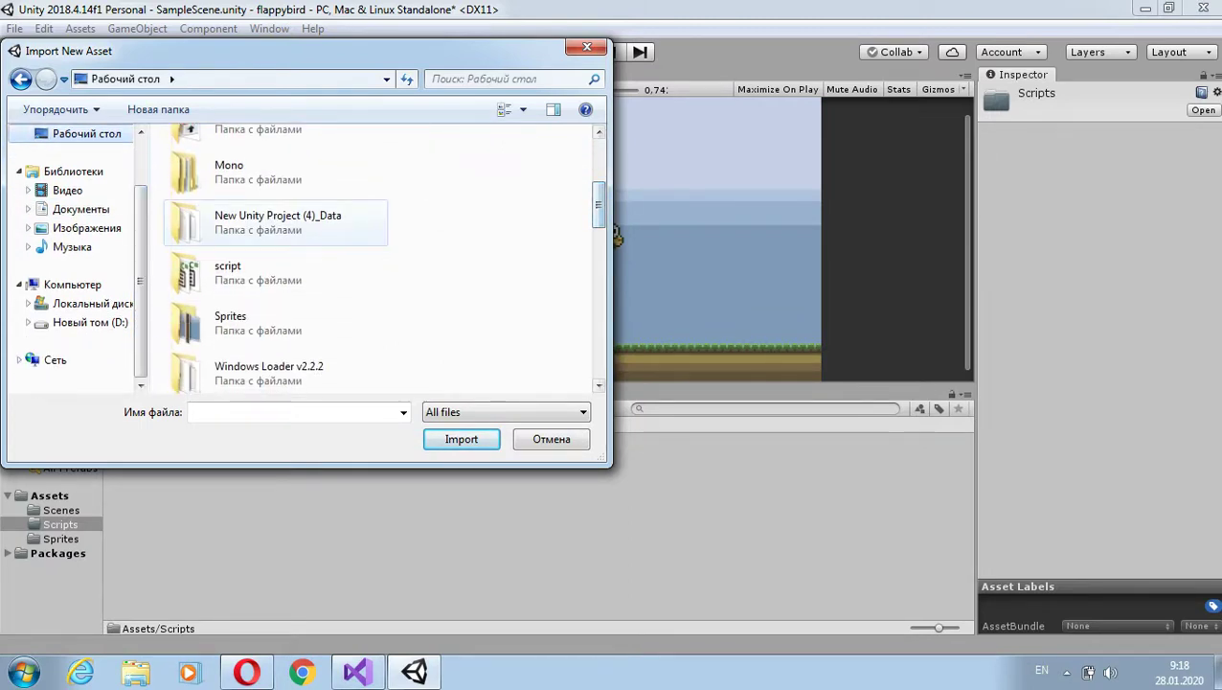
double_click(278, 277)
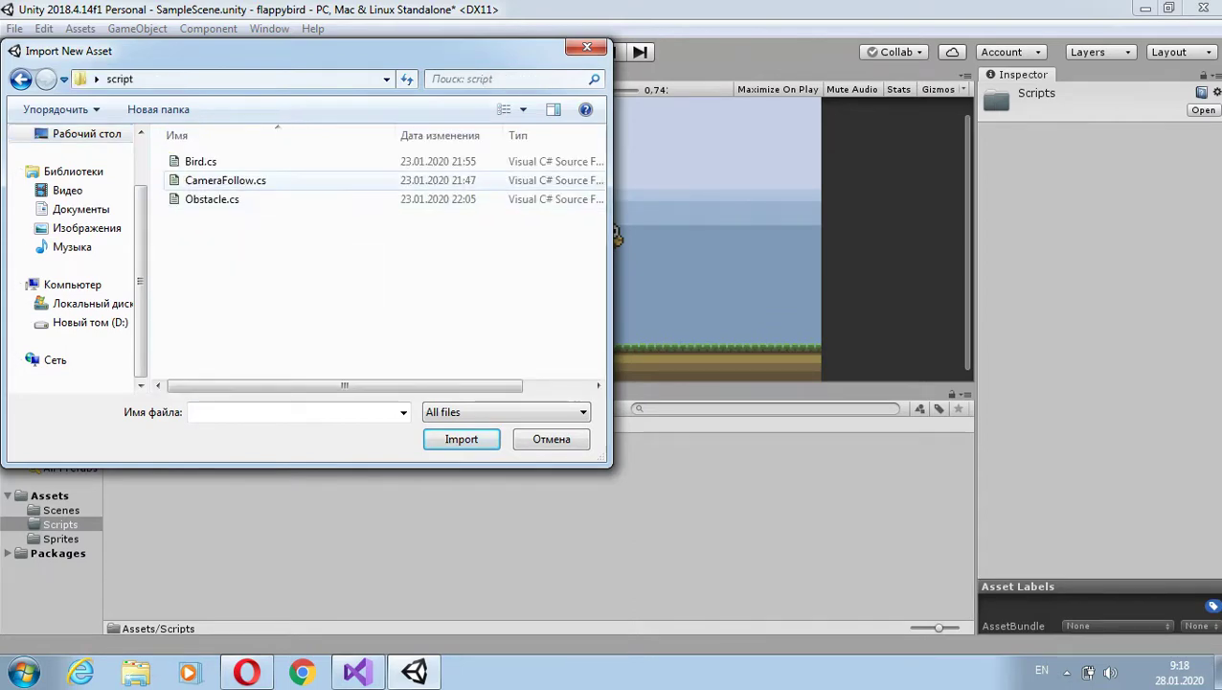
left_click(225, 180)
key("Return")
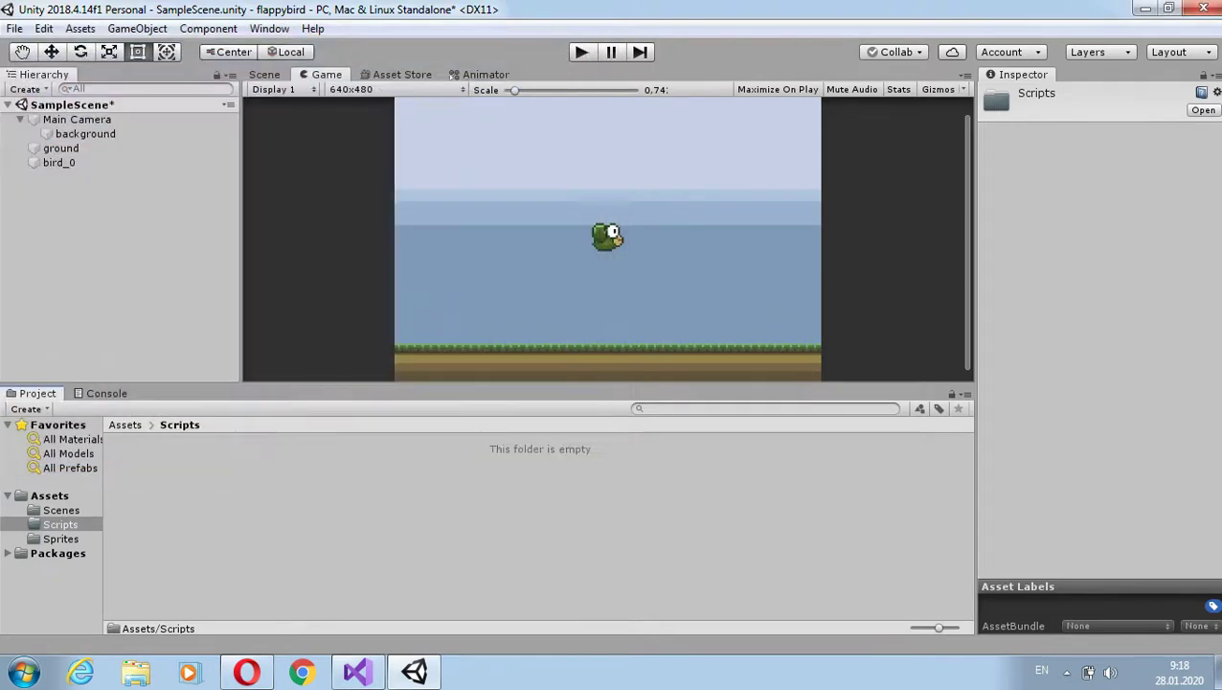
left_click(77, 119)
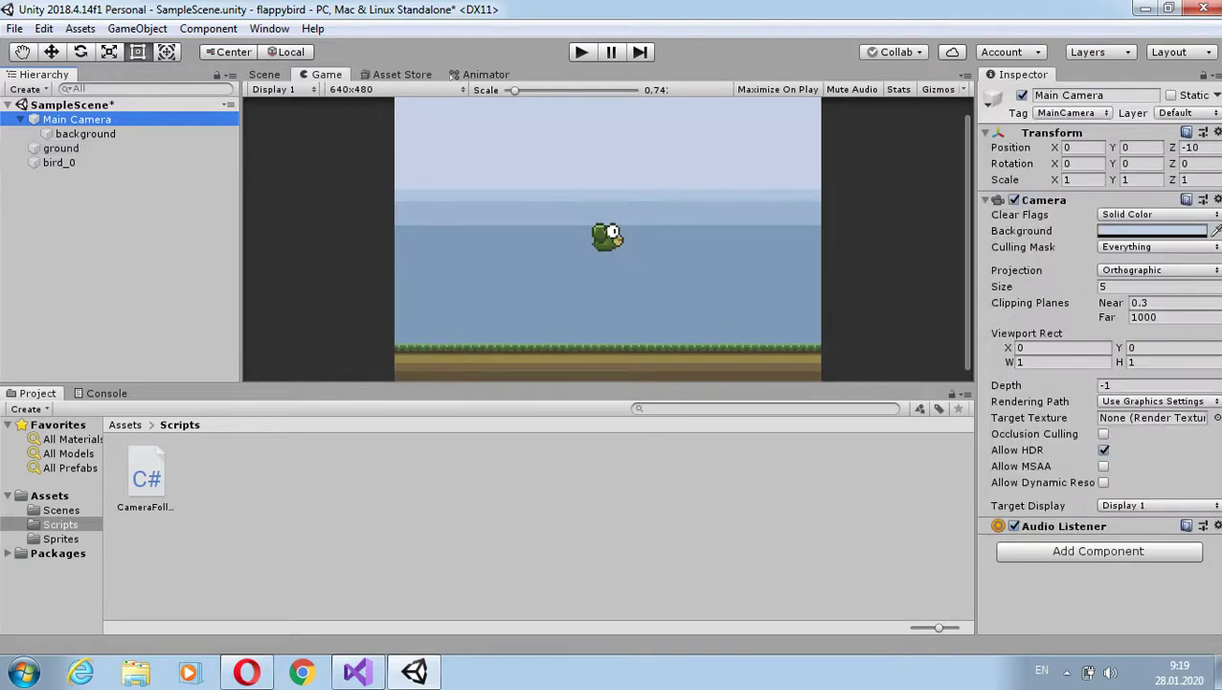
- Add Camera Follow to the Main Camera, set its Target to bird_0, and play-test
left_click(1098, 551)
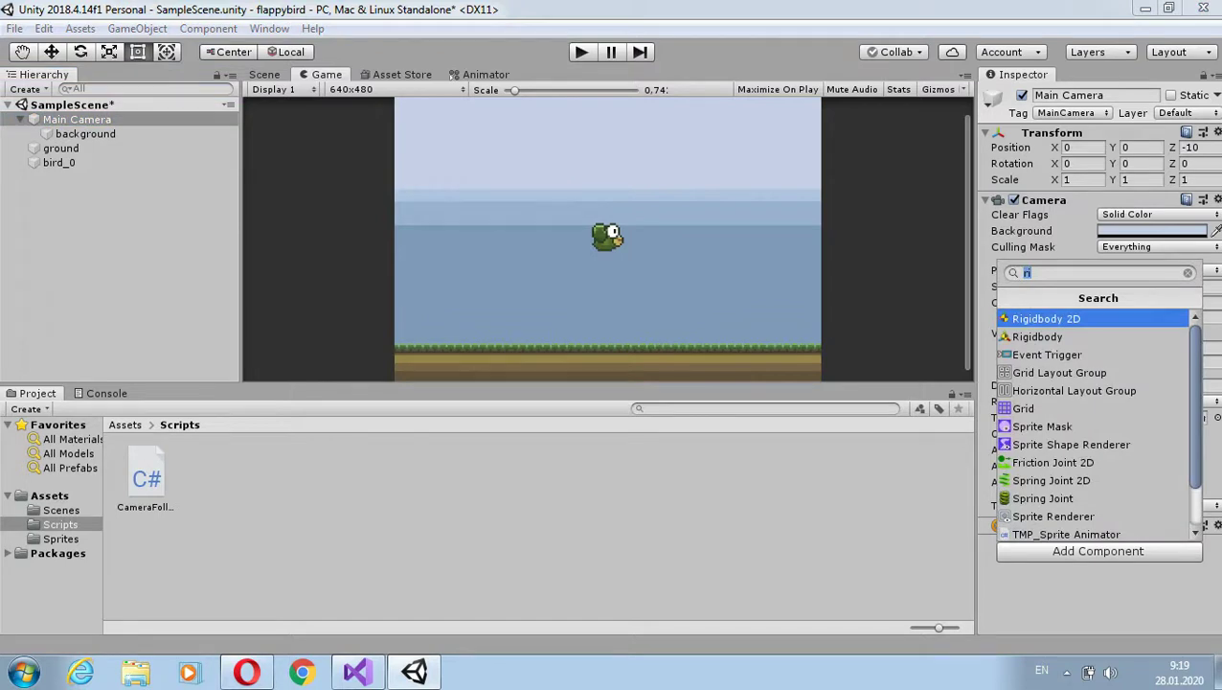
type("Ca")
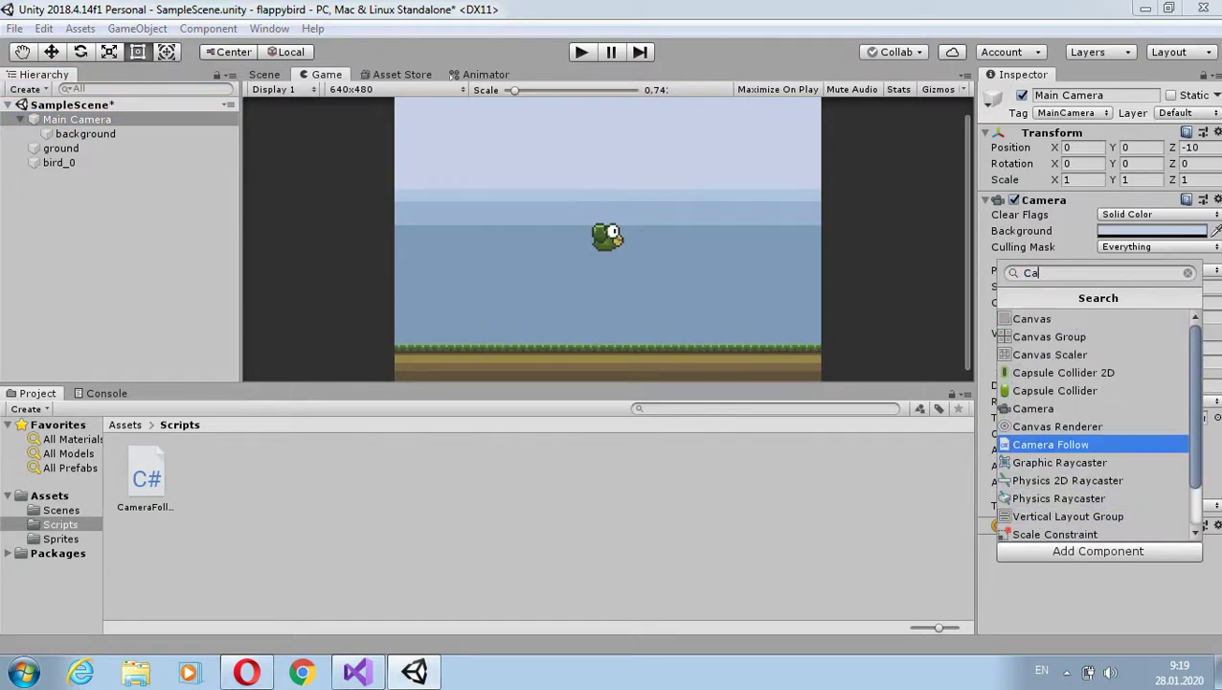
key("Escape")
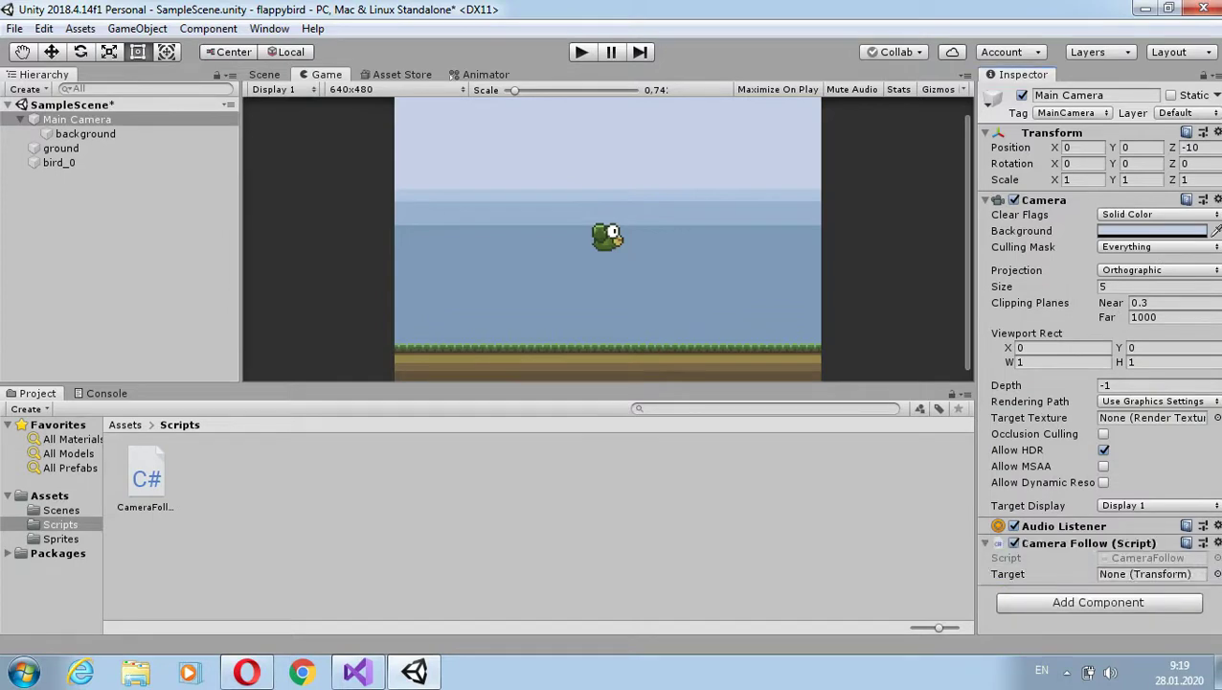
left_click(1217, 574)
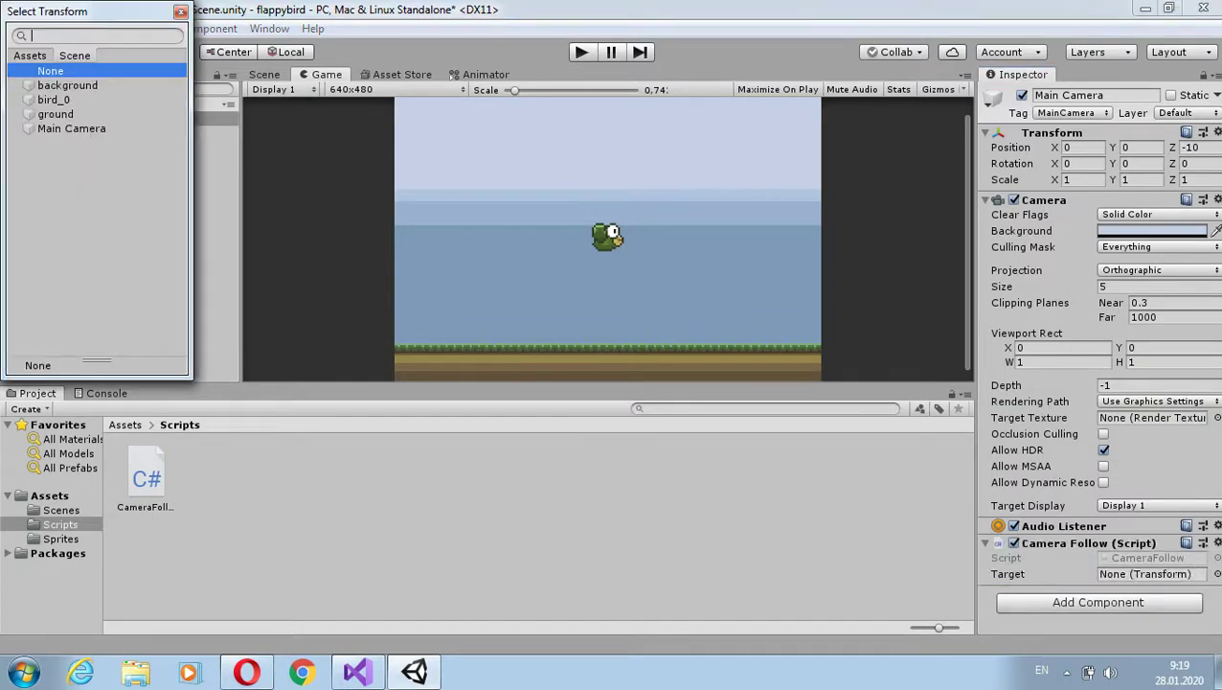
double_click(53, 98)
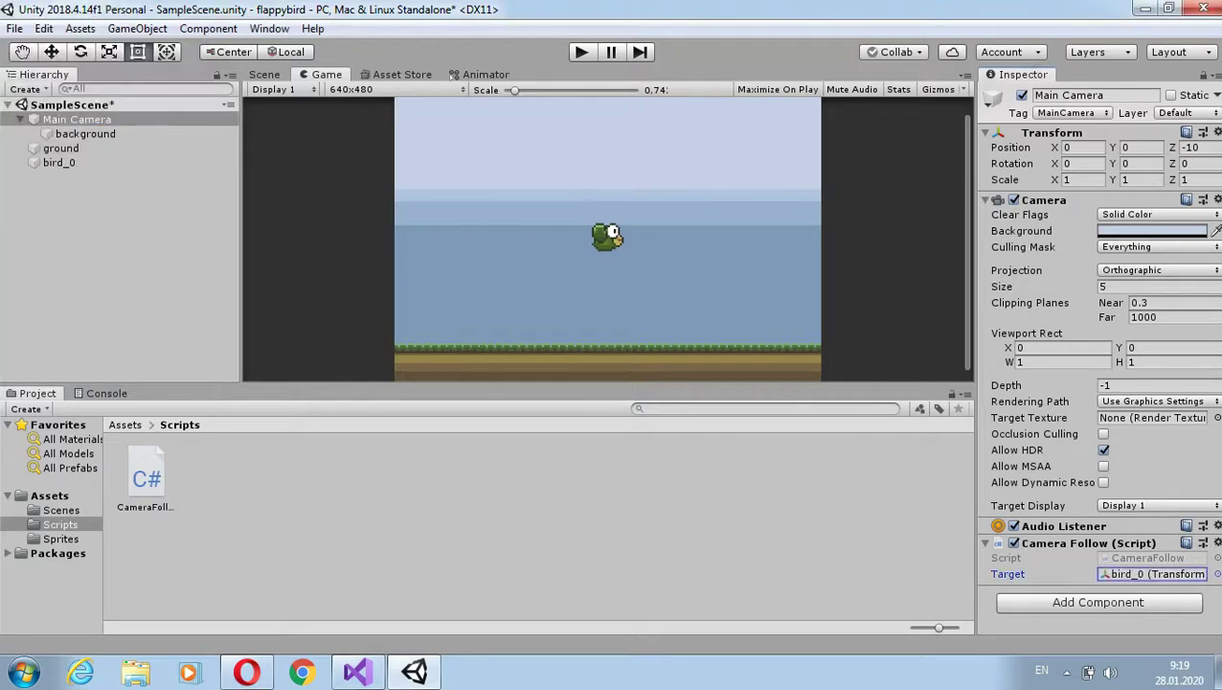
key("ctrl+p")
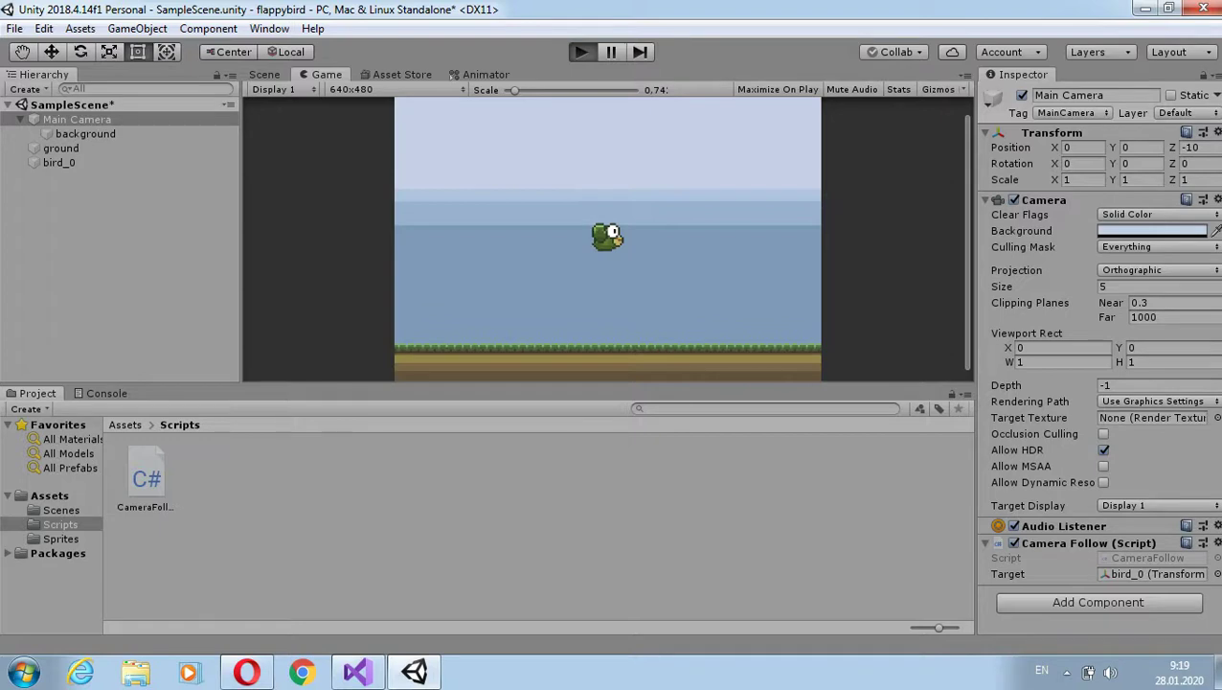
- Play-test the camera follow as the bird drops onto the ground, stop, then select bird_0
key("ctrl+p")
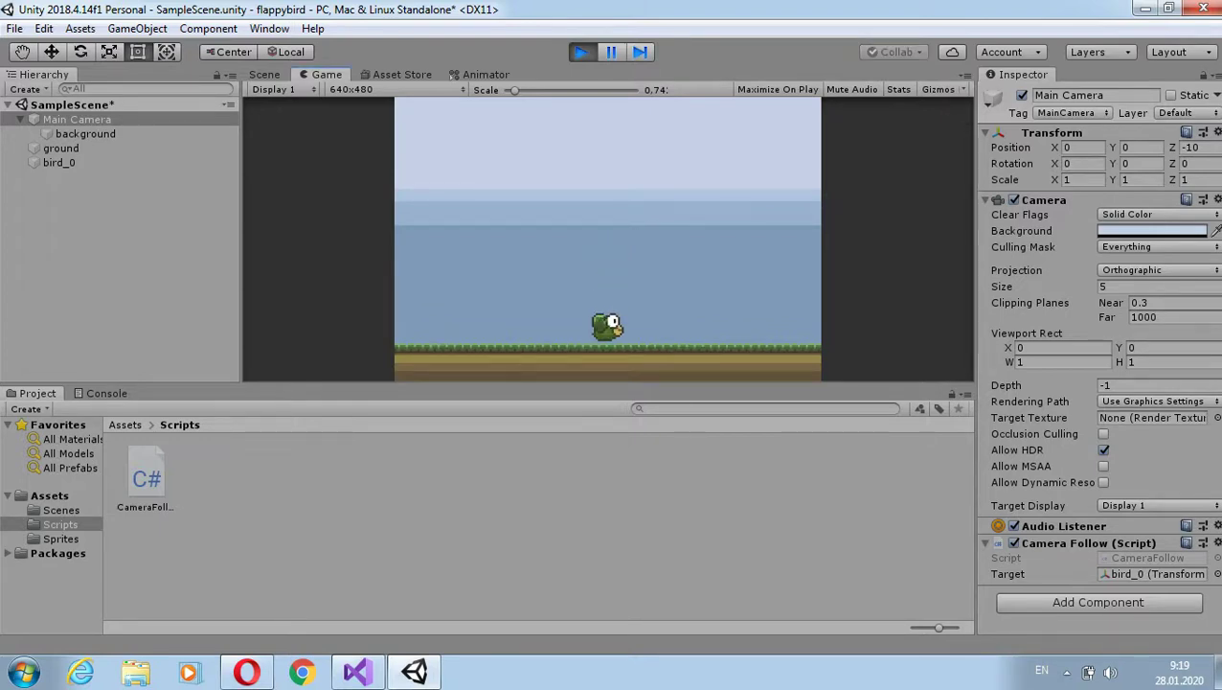
key("ctrl+p")
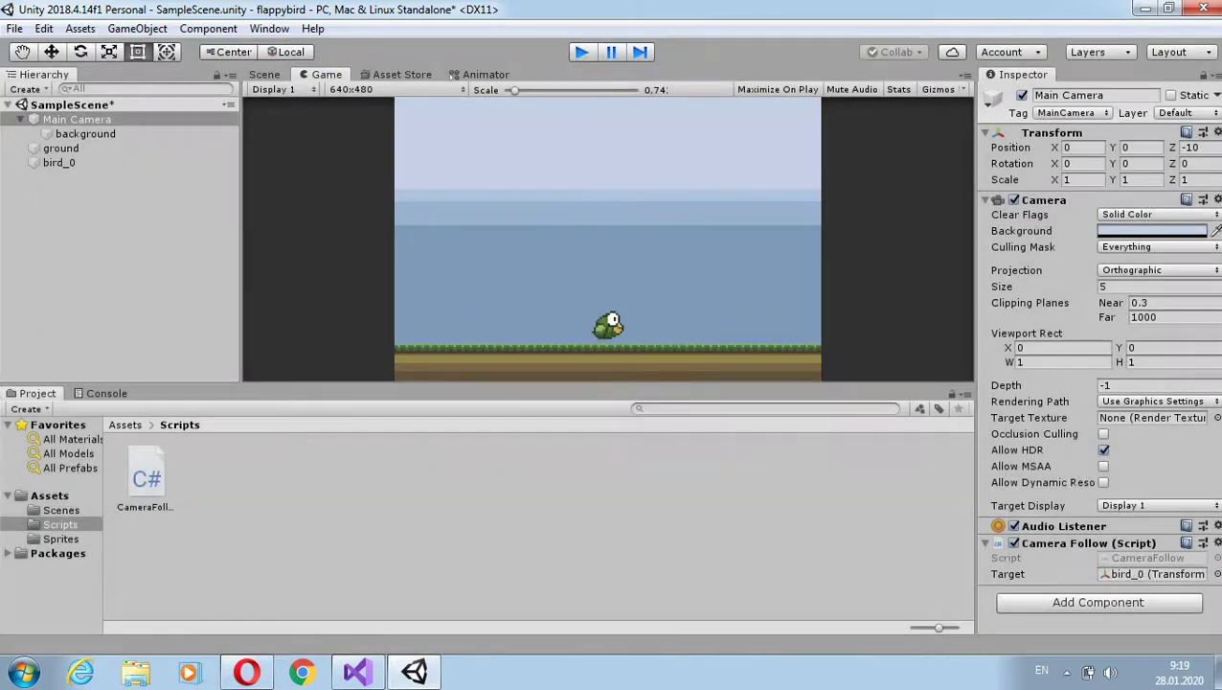
left_click(58, 162)
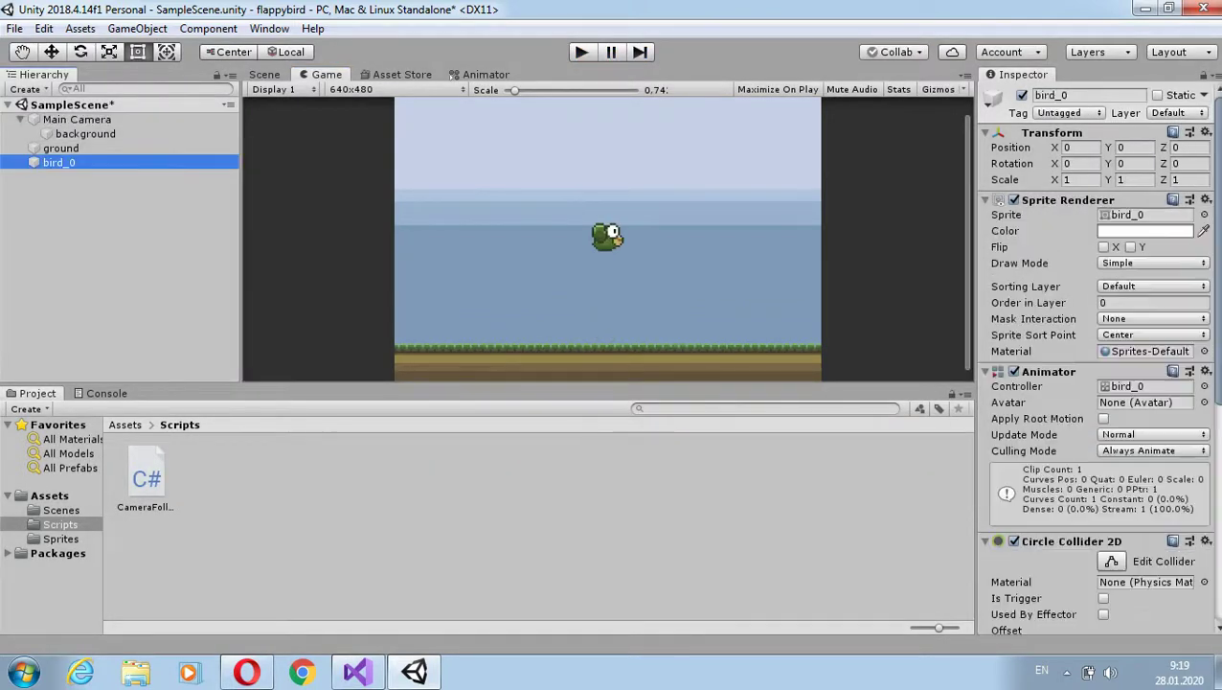
- Import Bird.cs into the Scripts folder via Import New Asset, then reselect bird_0
right_click(234, 497)
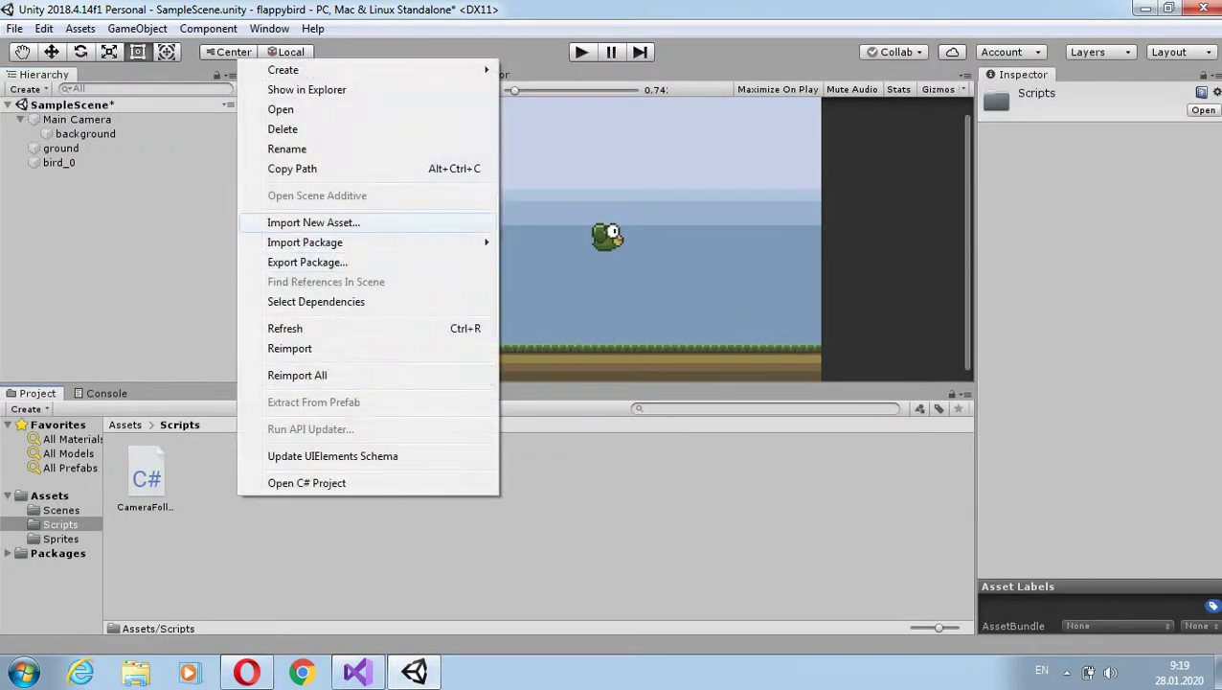
left_click(314, 222)
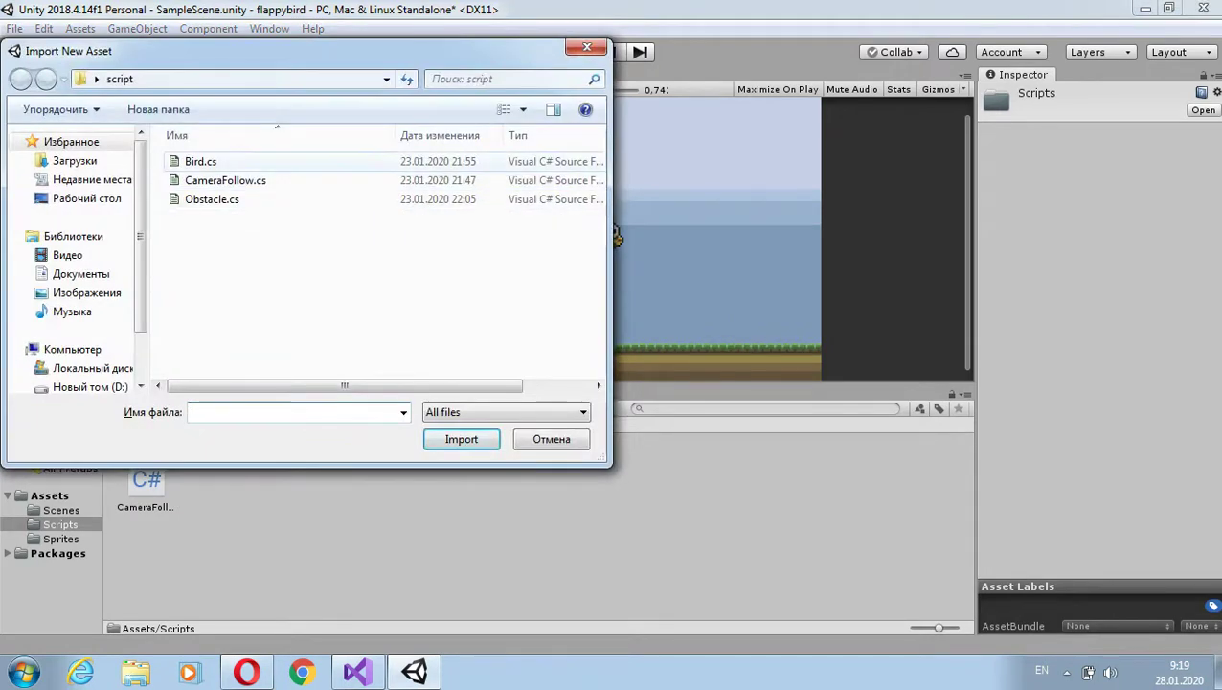
left_click(201, 161)
left_click(460, 439)
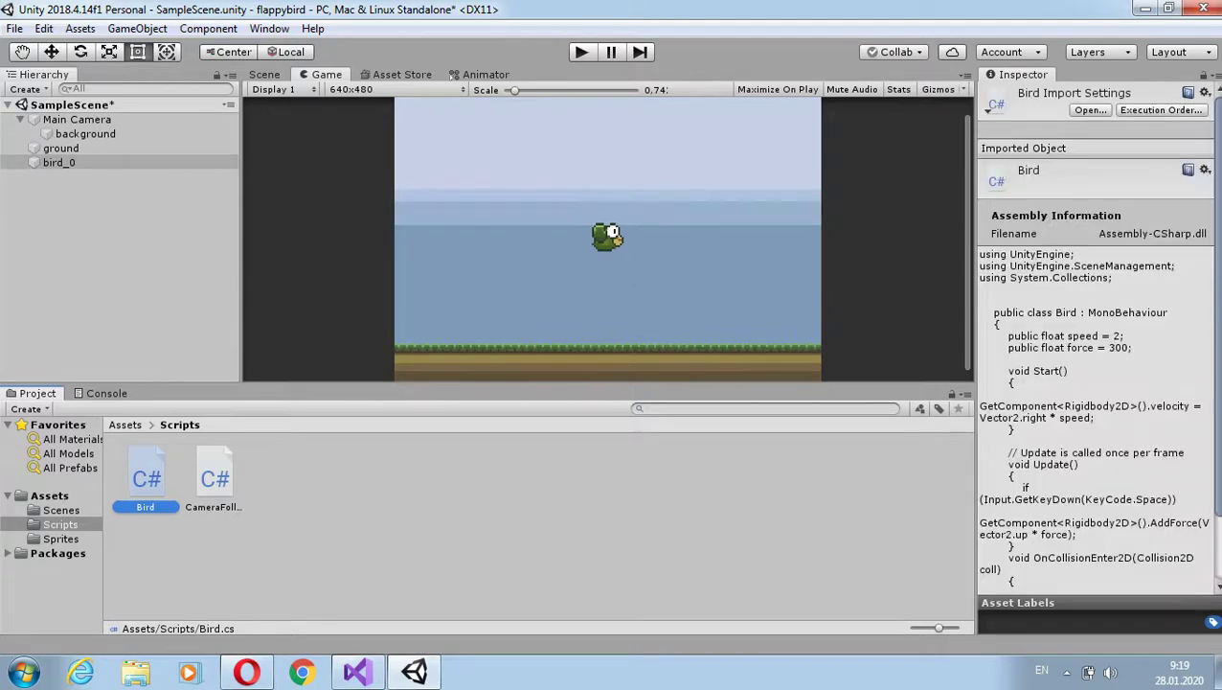
left_click(59, 162)
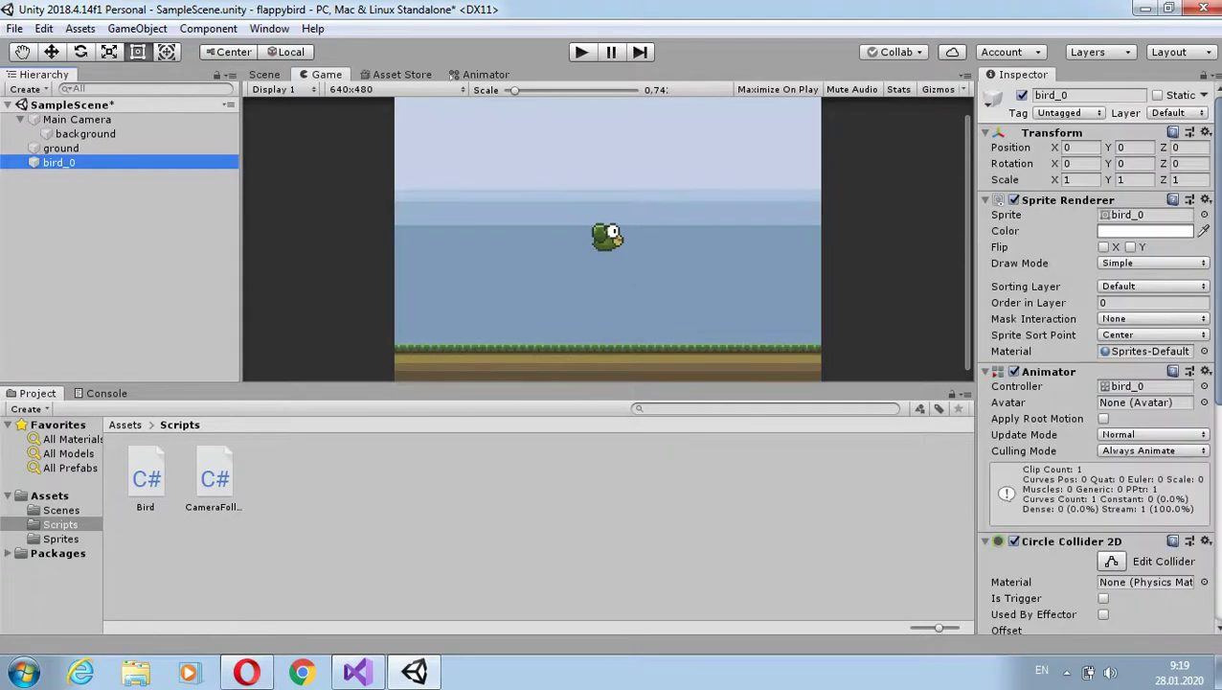
scroll(1097, 354, "down", 5)
scroll(1097, 355, "down", 1)
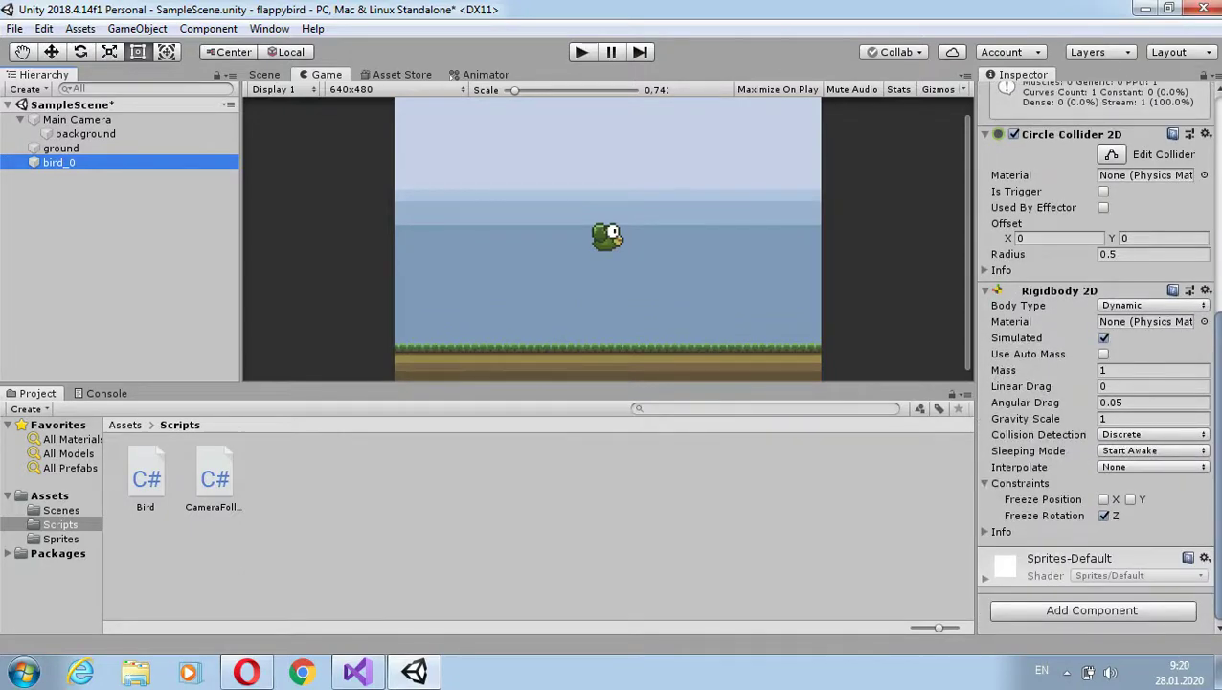
left_click(1092, 611)
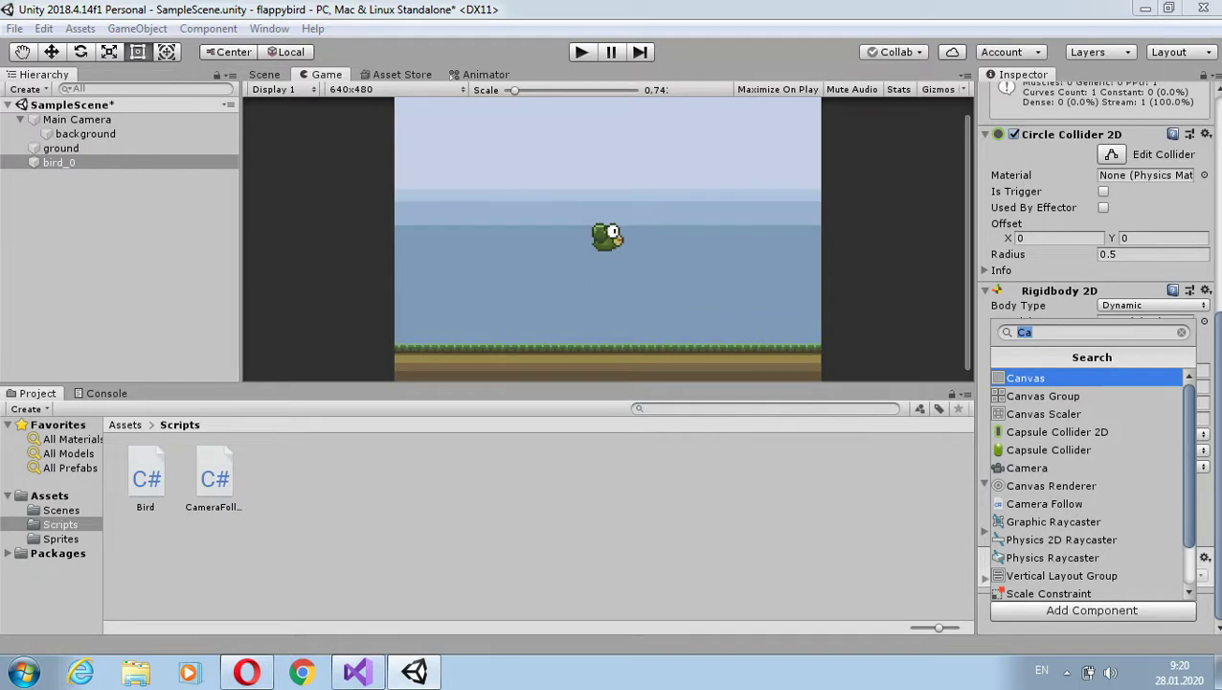
type("Bi")
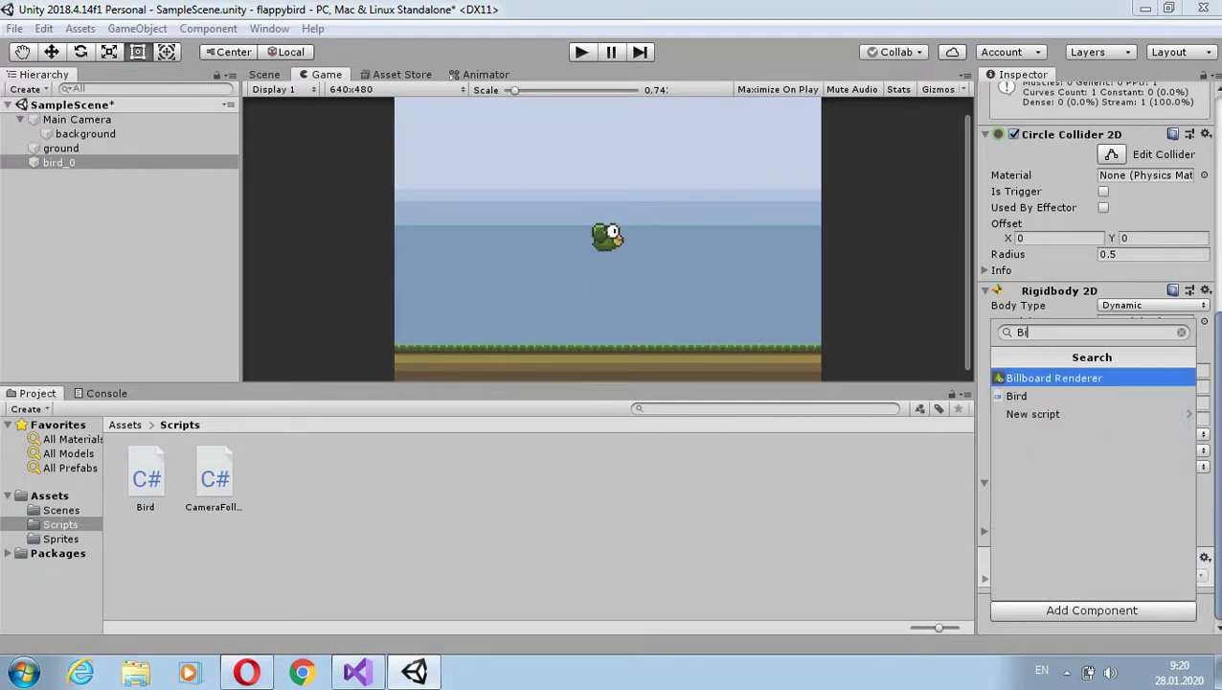
key("Down")
key("Return")
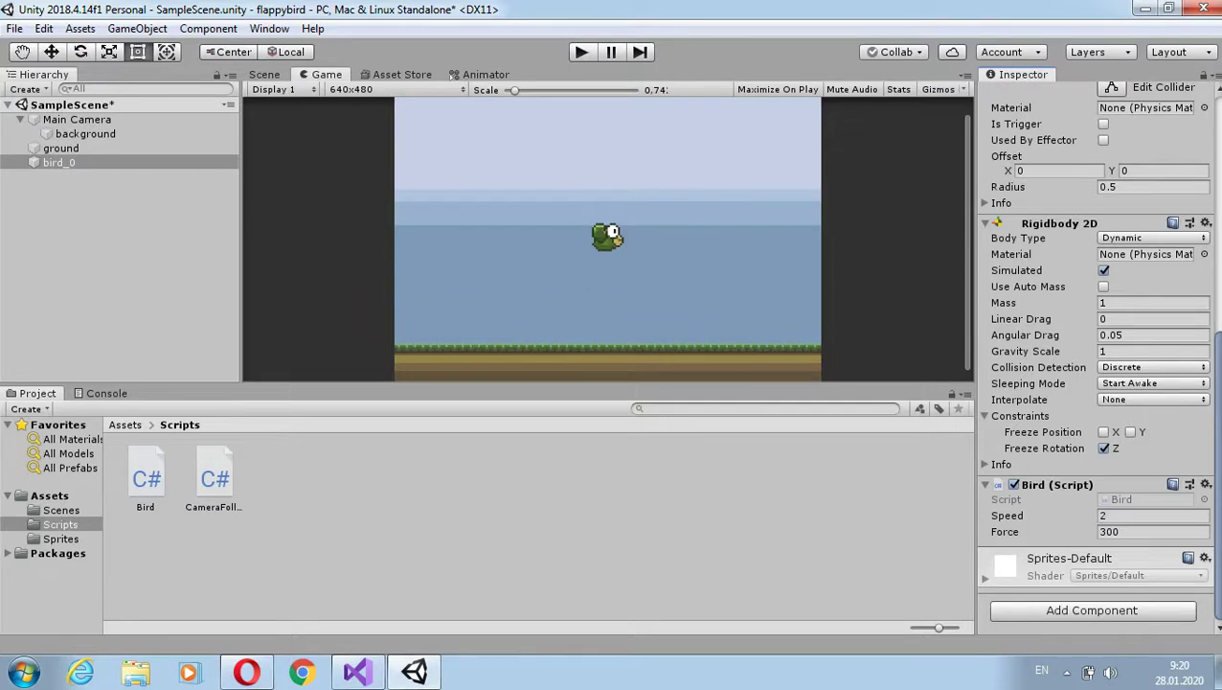
key("ctrl+p")
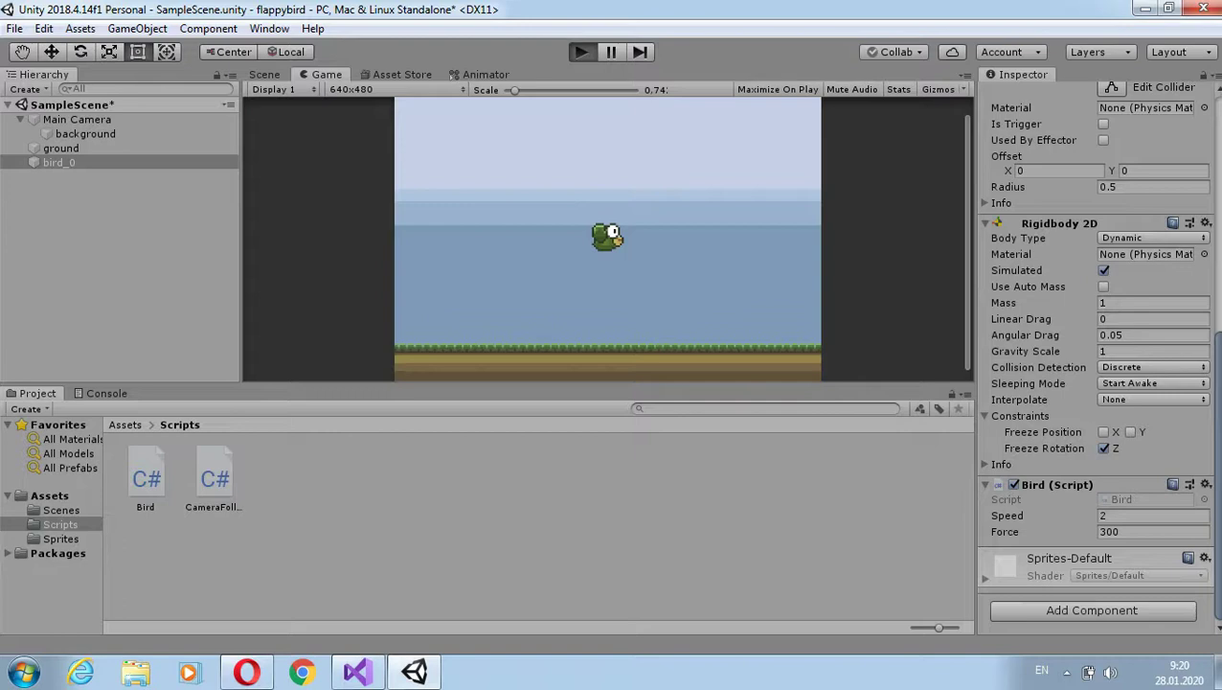
key("ctrl+p")
key("space")
key("space")
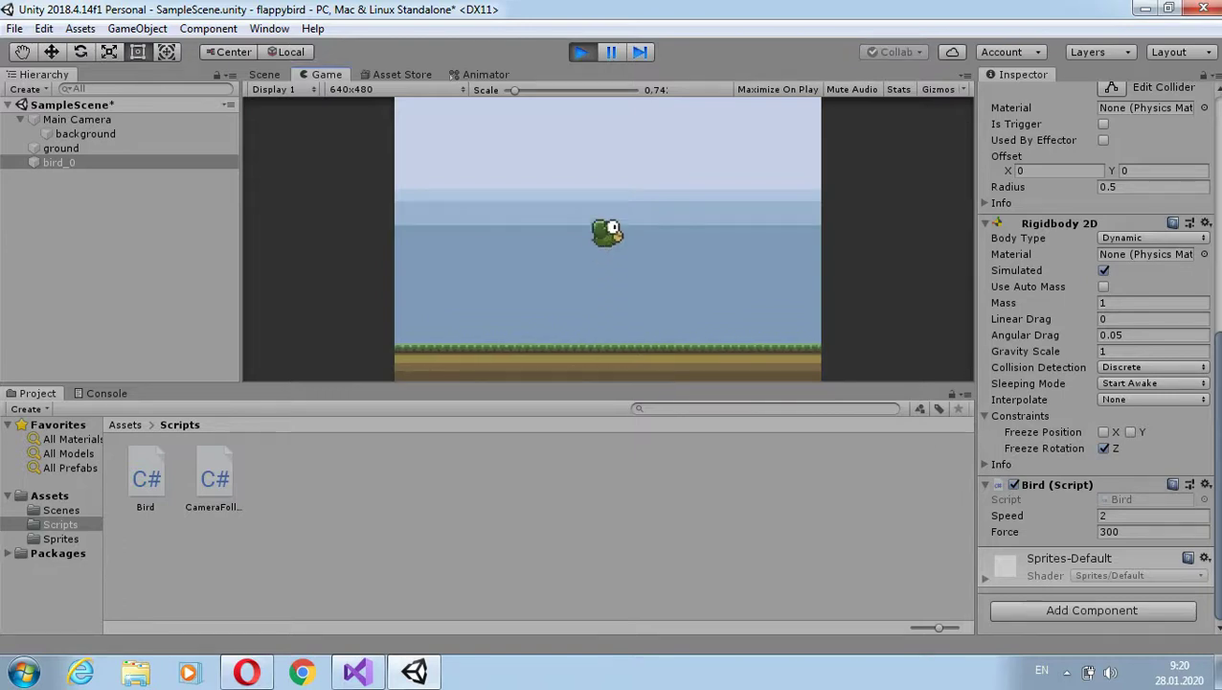
key("space")
key("space")
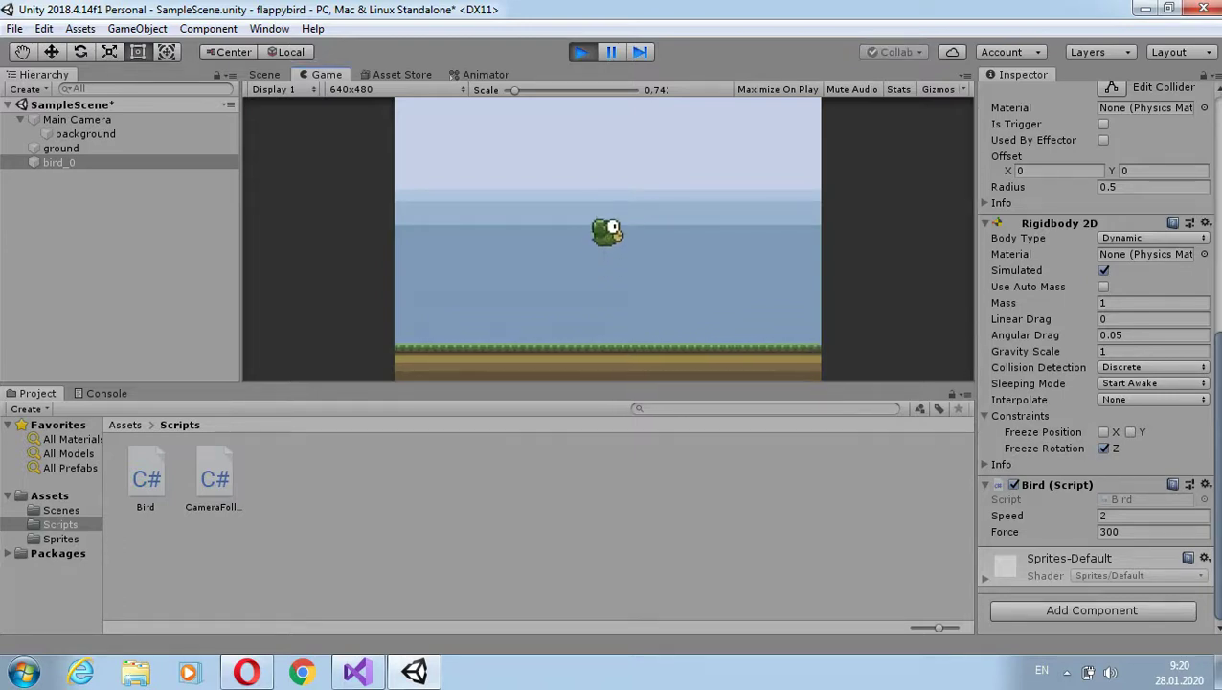
key("ctrl+p")
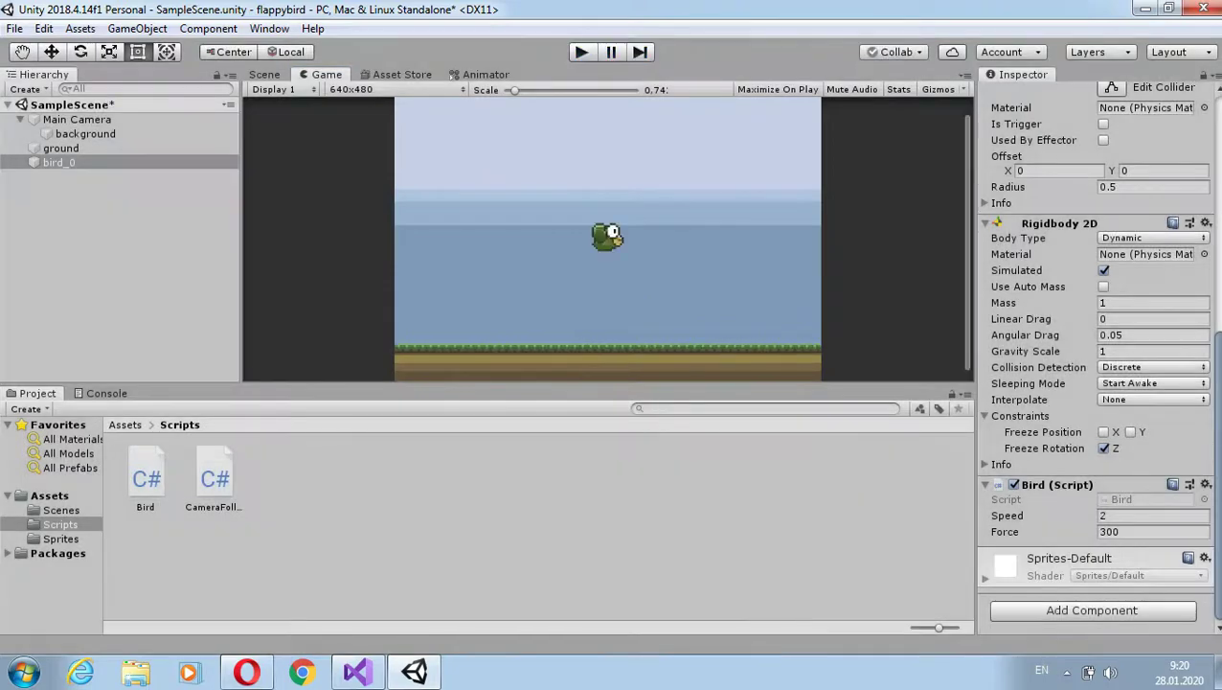
- Import Obstacle.cs into the Scripts folder, then view the Sprites folder
right_click(422, 493)
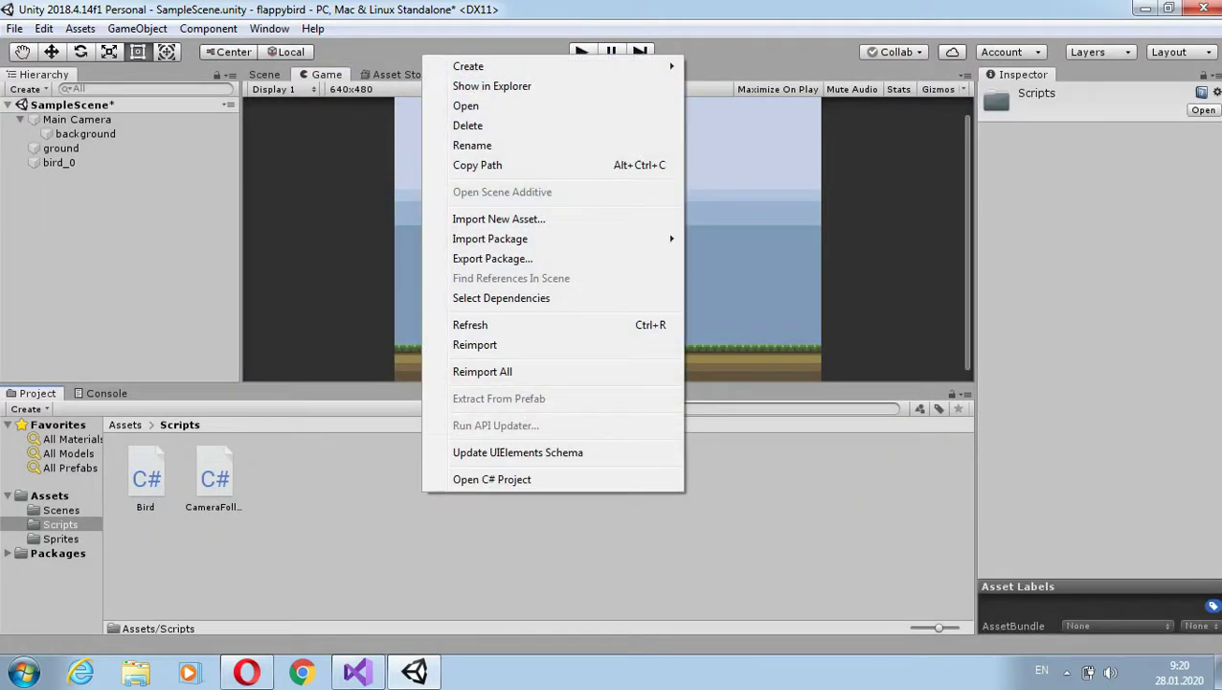
left_click(498, 218)
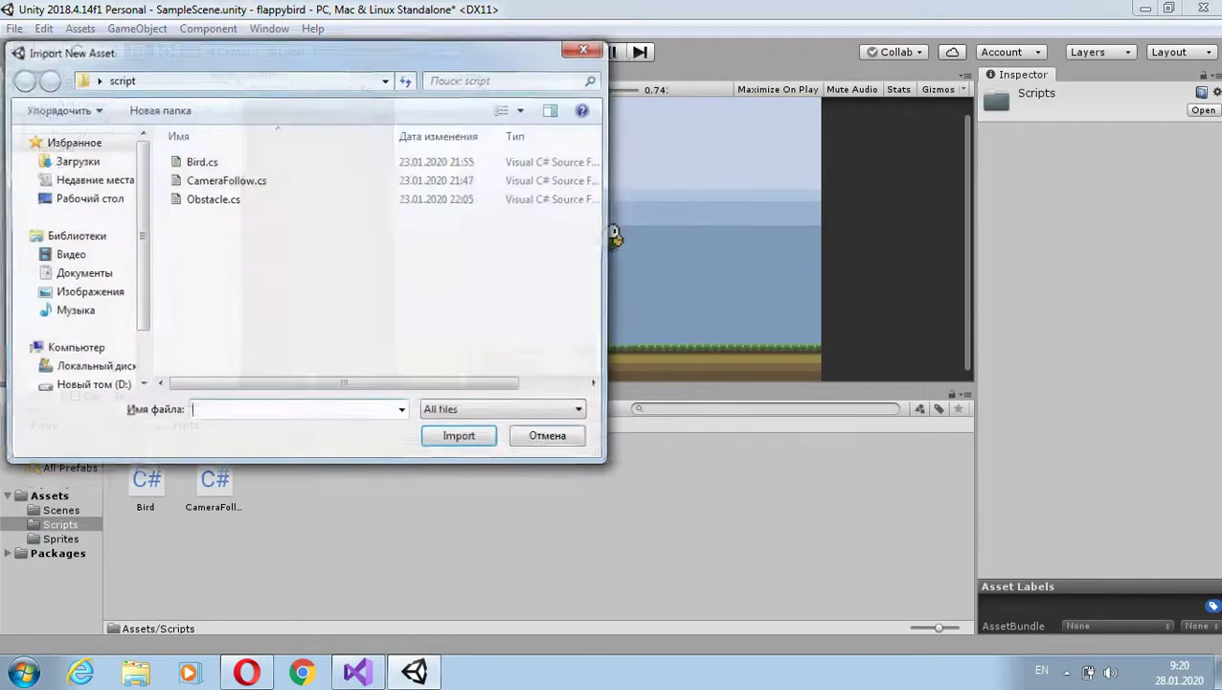
left_click(212, 200)
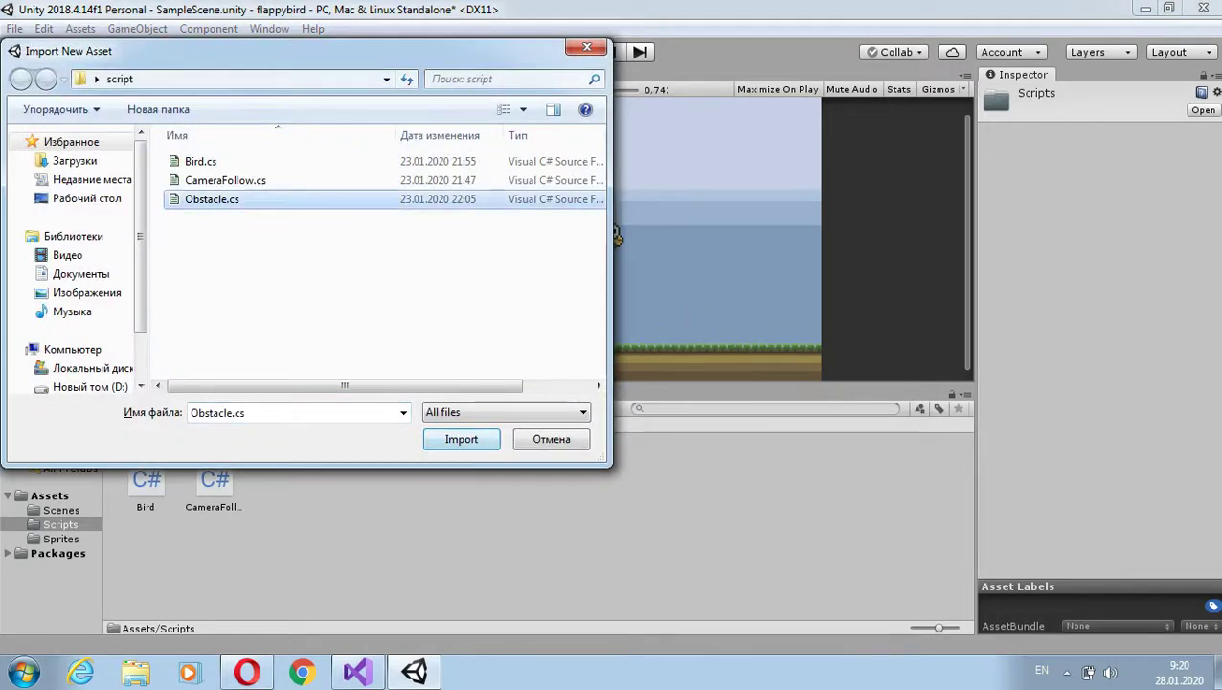
left_click(461, 439)
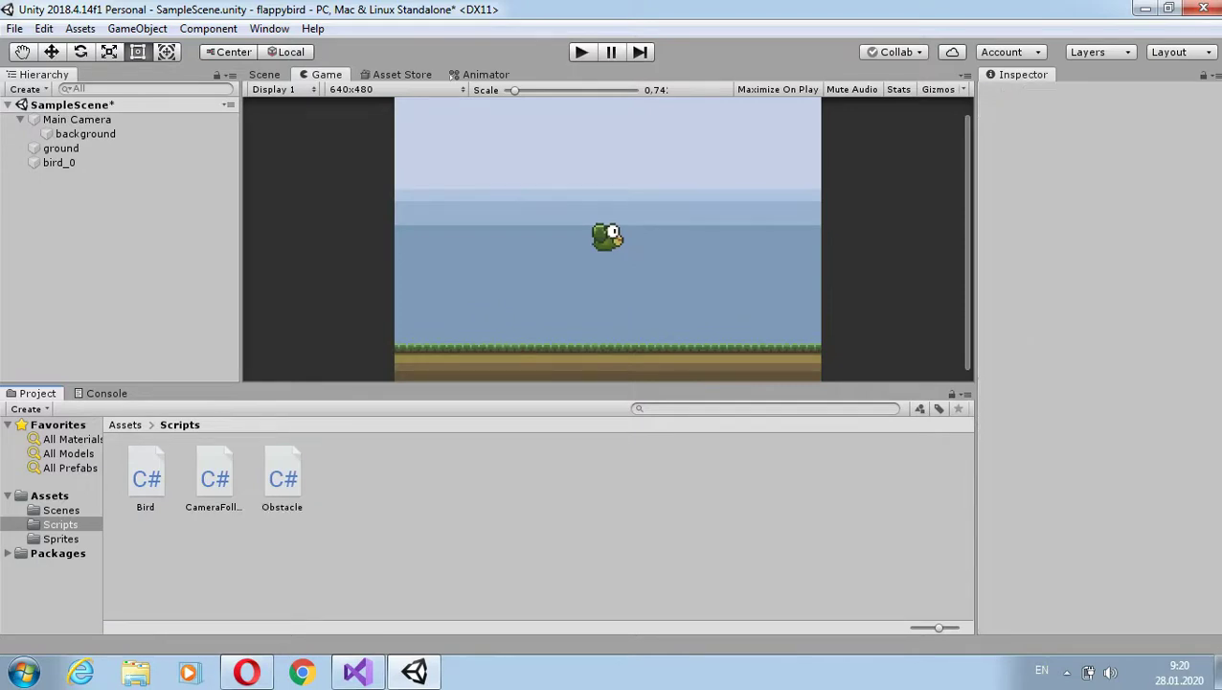
left_click(60, 538)
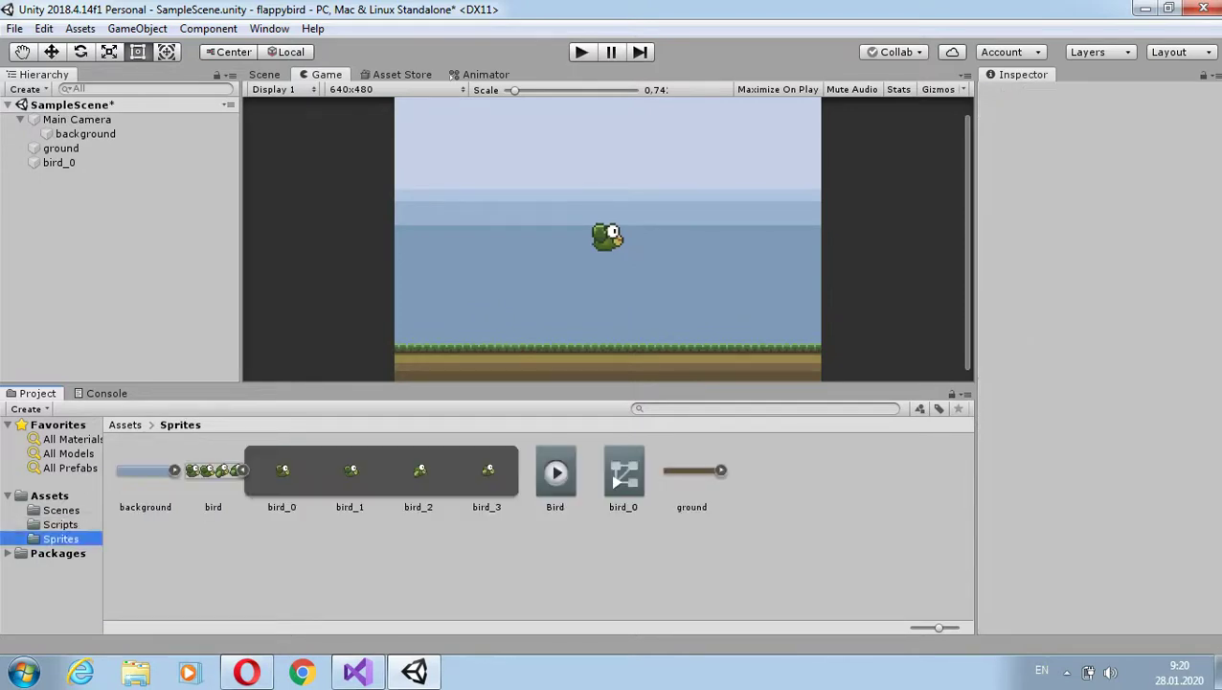
- Import the obstacle image from Desktop > Sprites into the project's Sprites folder
right_click(764, 489)
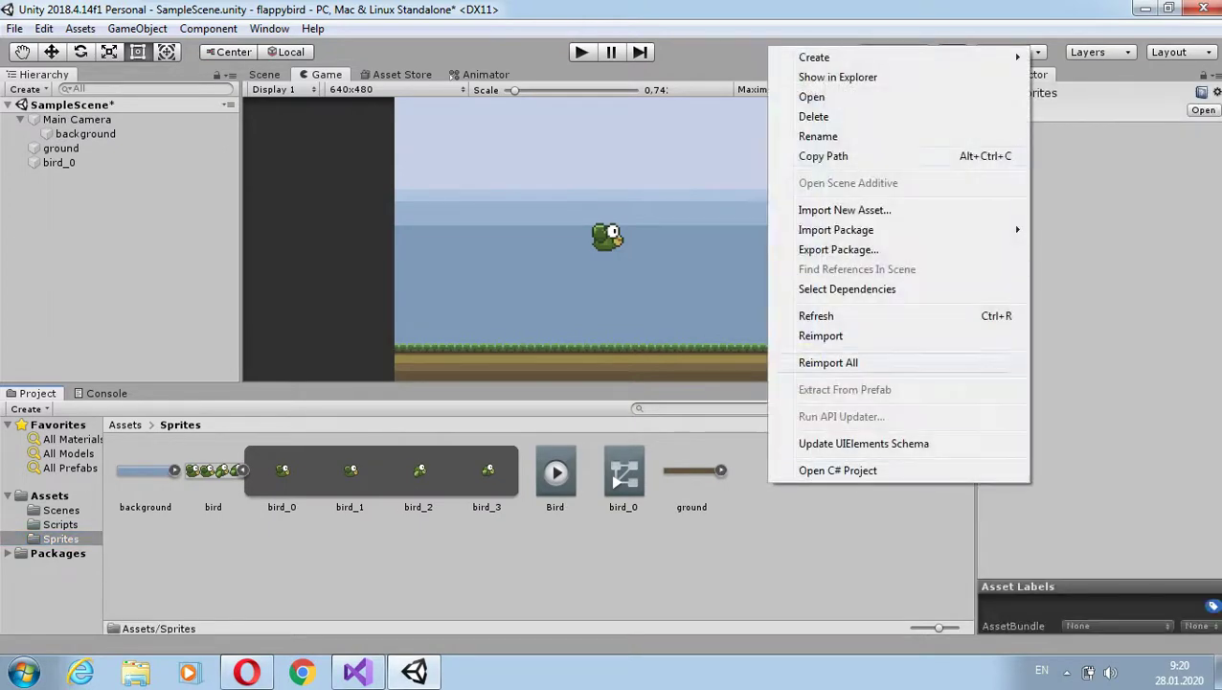
left_click(843, 210)
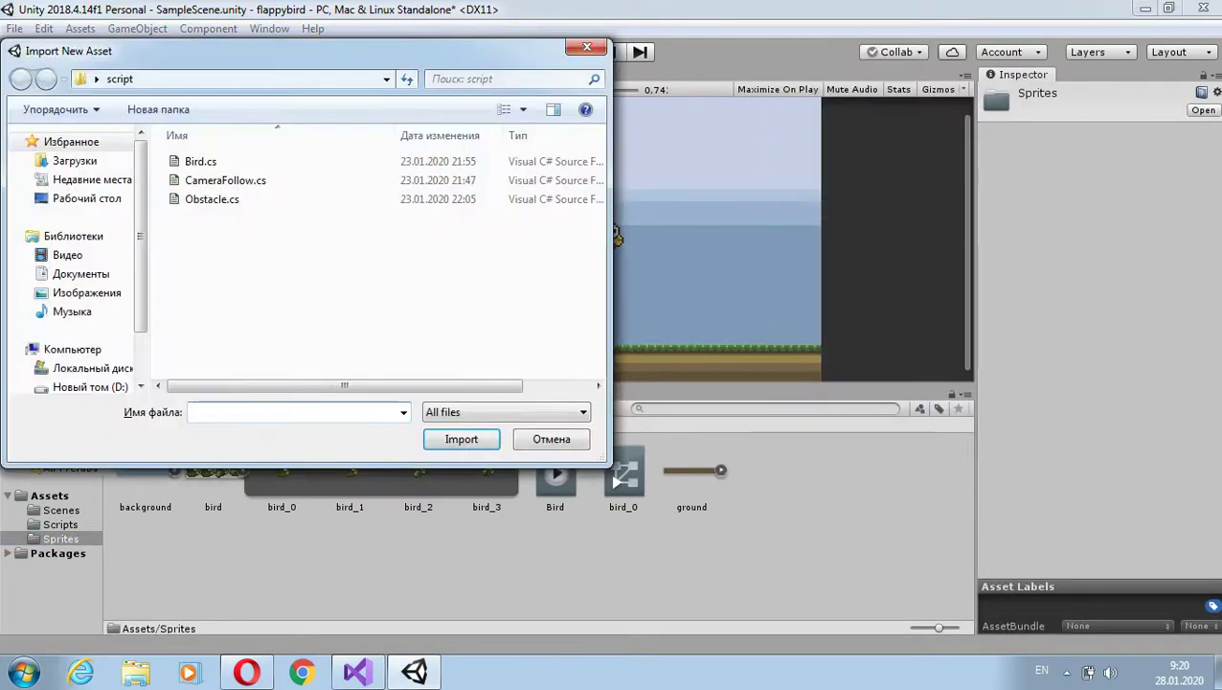
scroll(76, 259, "down", 1)
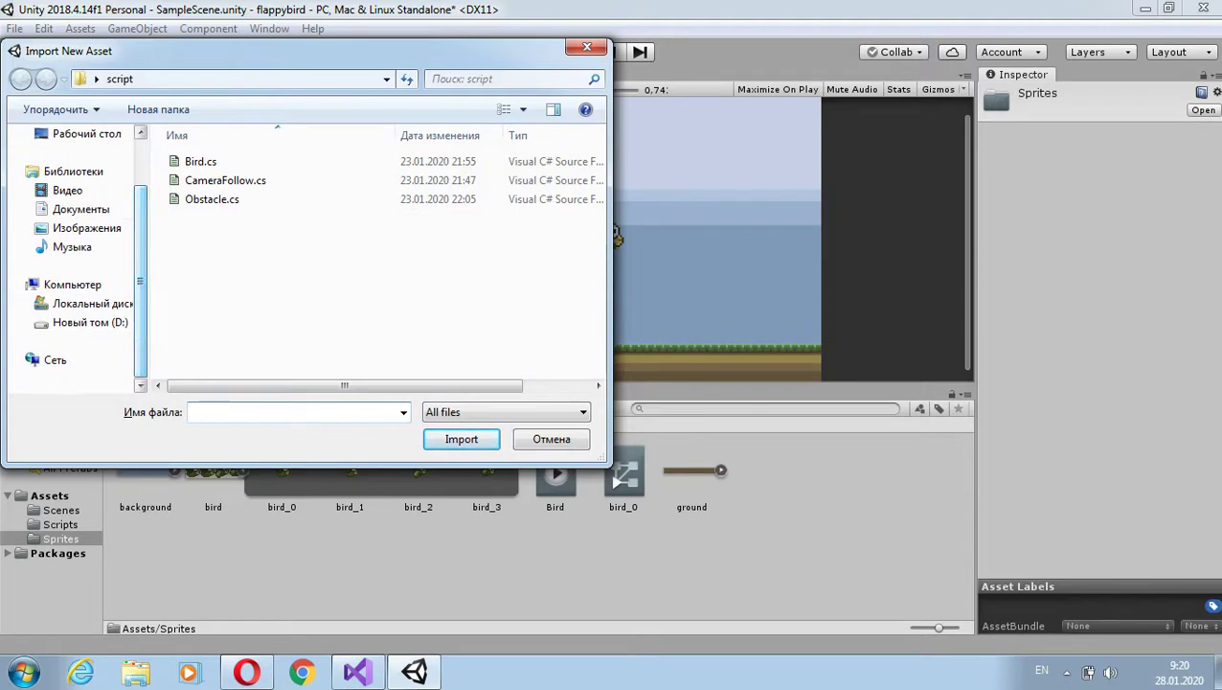
left_click(87, 133)
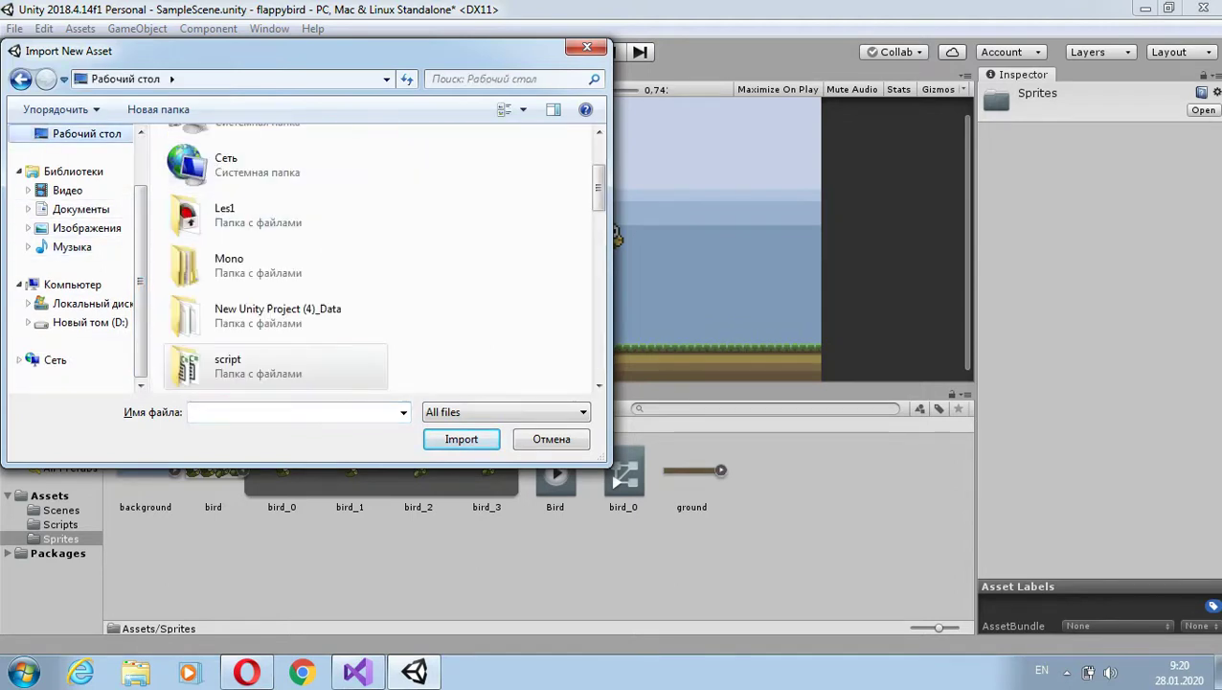
scroll(373, 259, "down", 2)
scroll(278, 259, "down", 2)
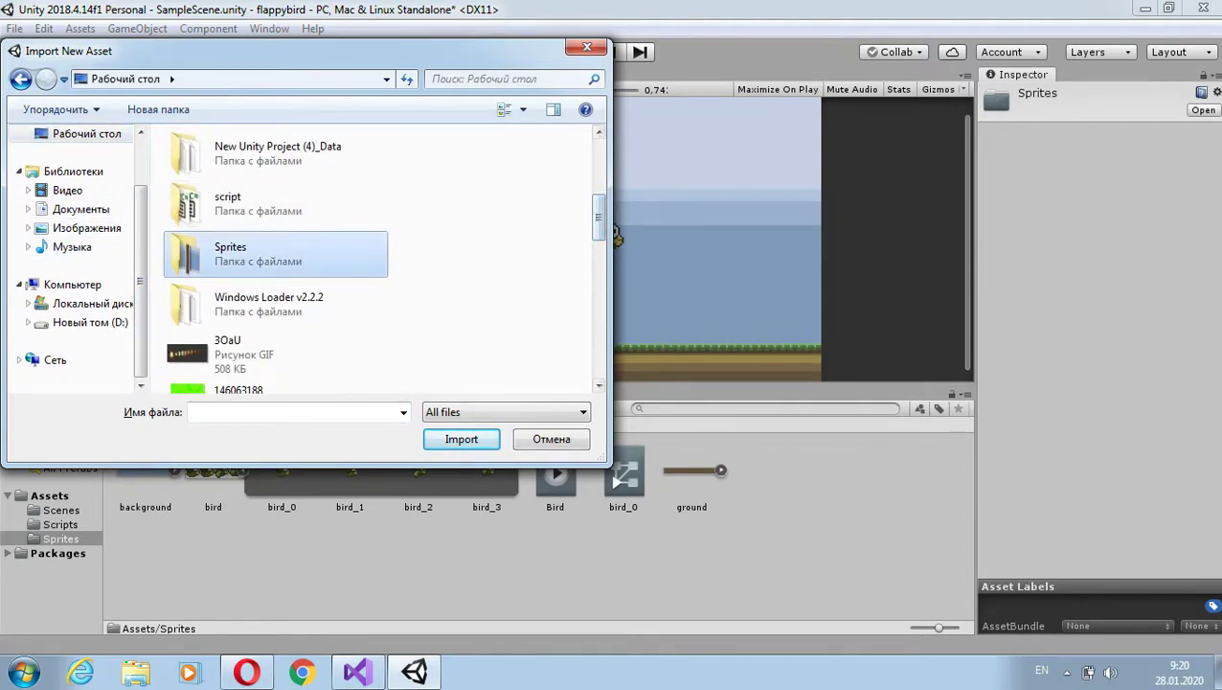
double_click(230, 227)
left_click(542, 182)
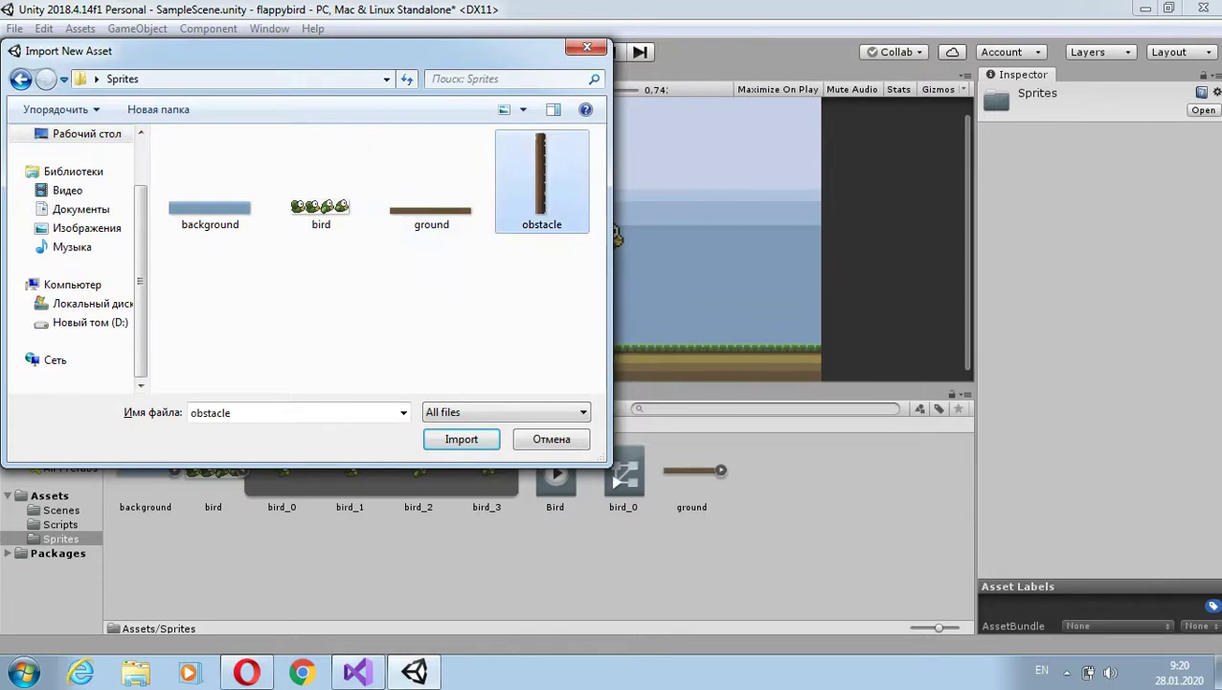
left_click(461, 438)
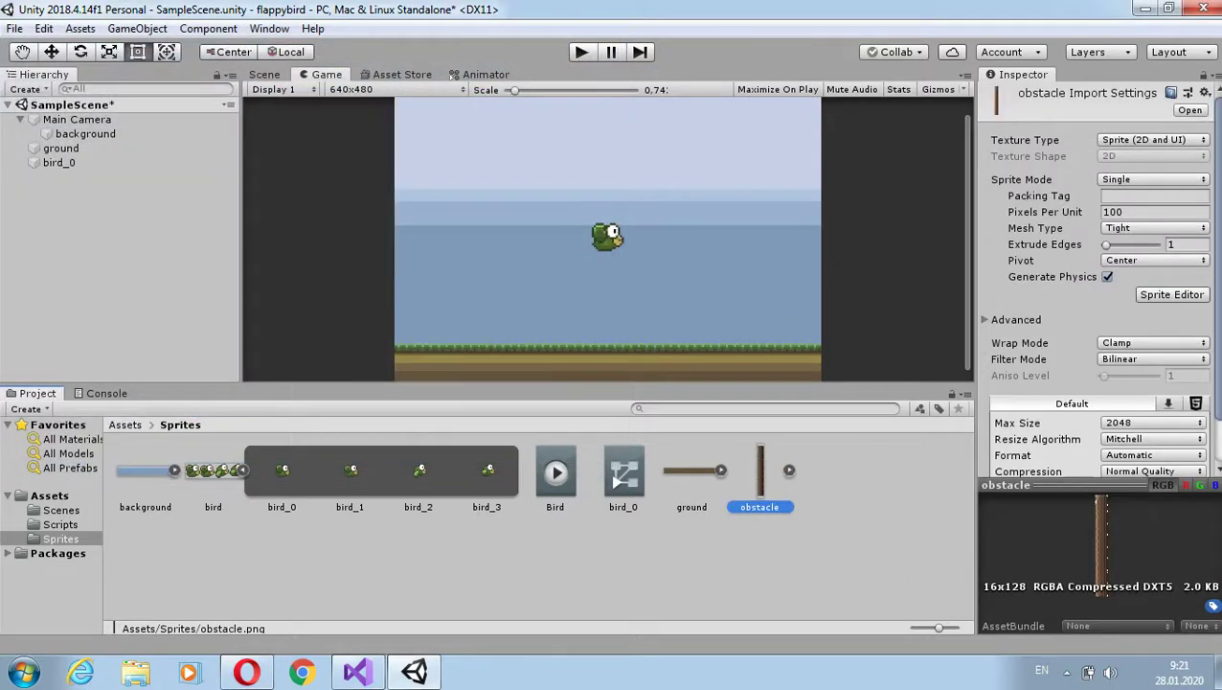
- Set the obstacle sprite to 16 pixels per unit with Point filtering and apply
left_click(1155, 212)
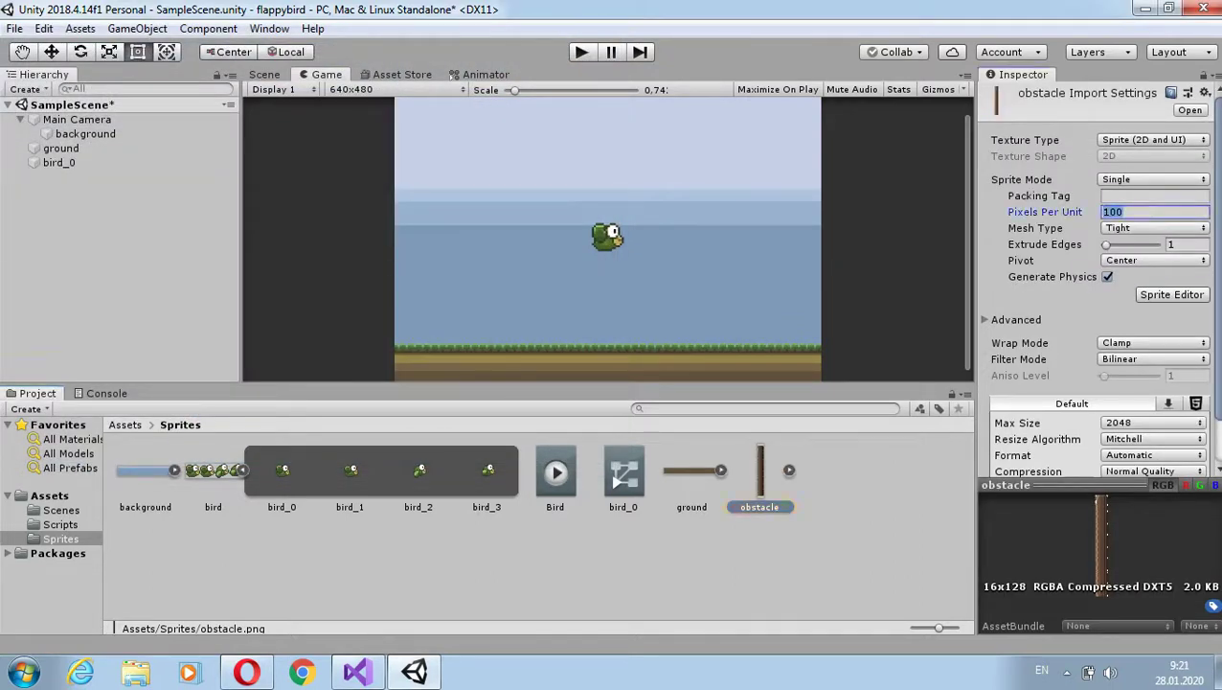
type("16")
left_click(1153, 358)
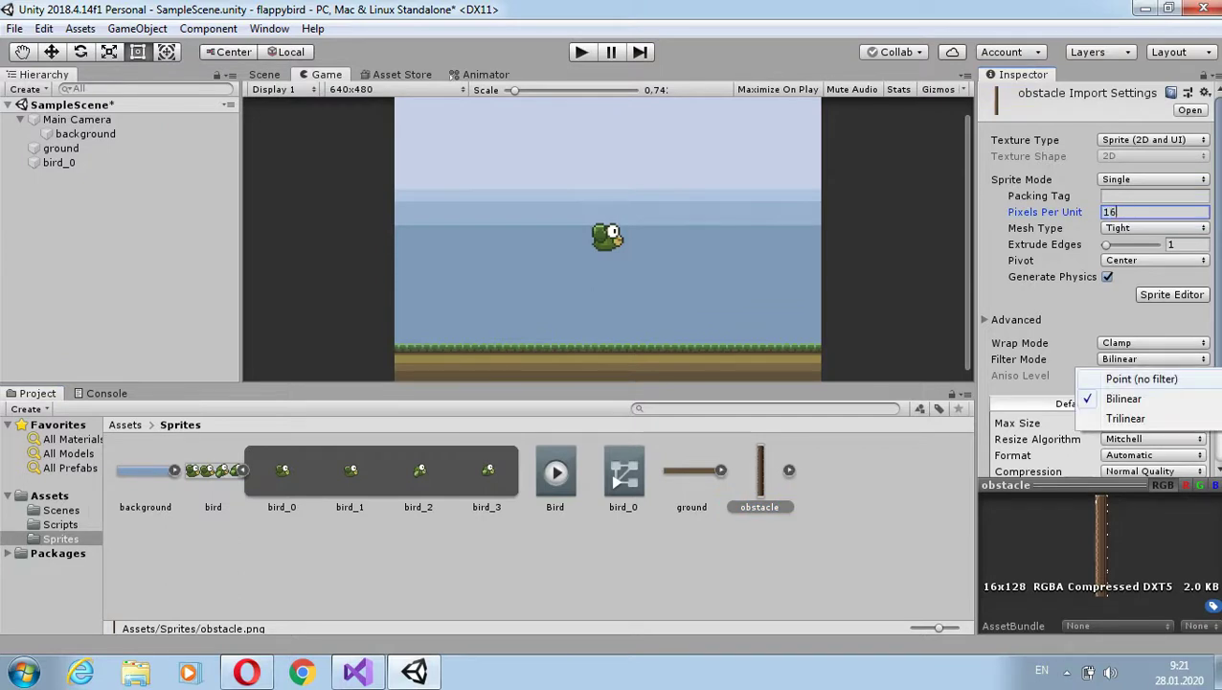
left_click(1121, 382)
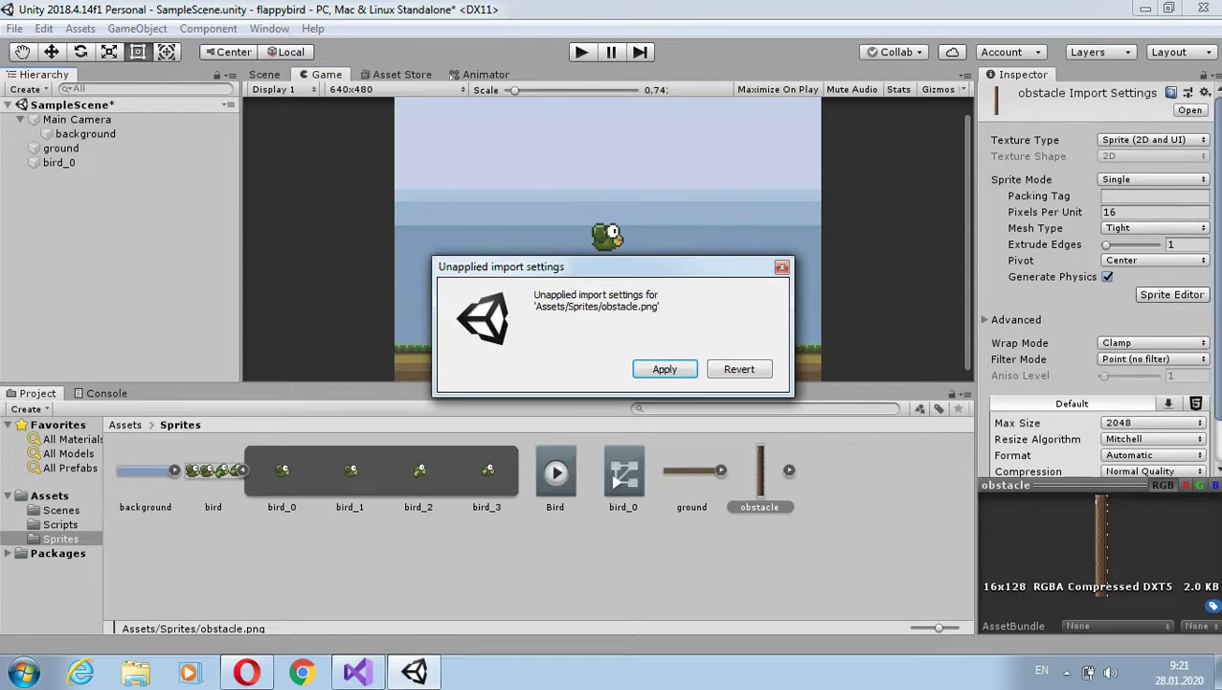
key("Return")
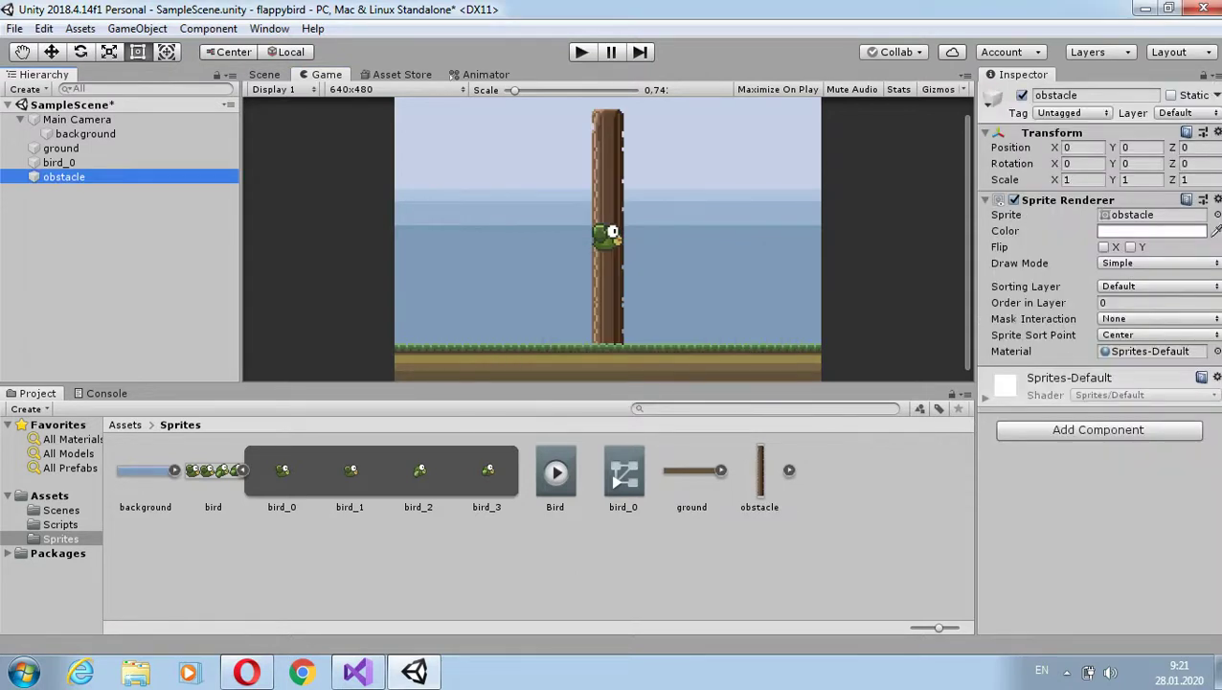
- Position the obstacle in the scene at X 3, Y -6 and reselect it
left_click(1082, 147)
type("1")
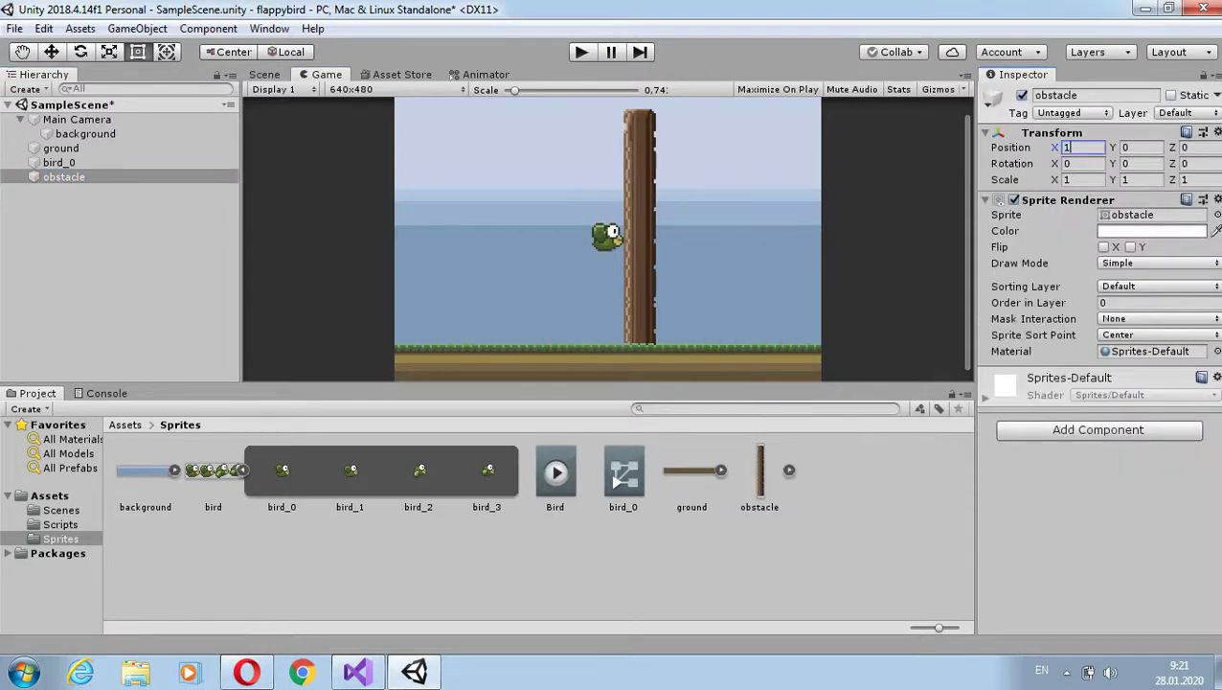
type("6")
key("BackSpace")
key("BackSpace")
type("3")
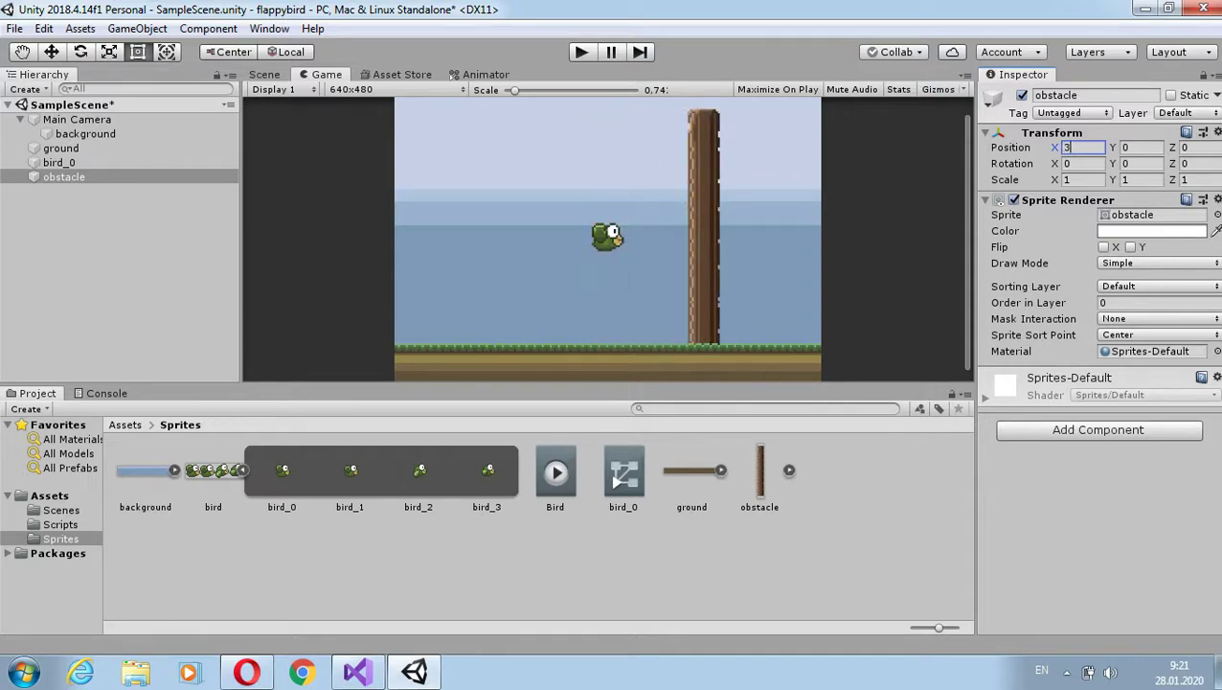
left_click(1140, 147)
type("-6")
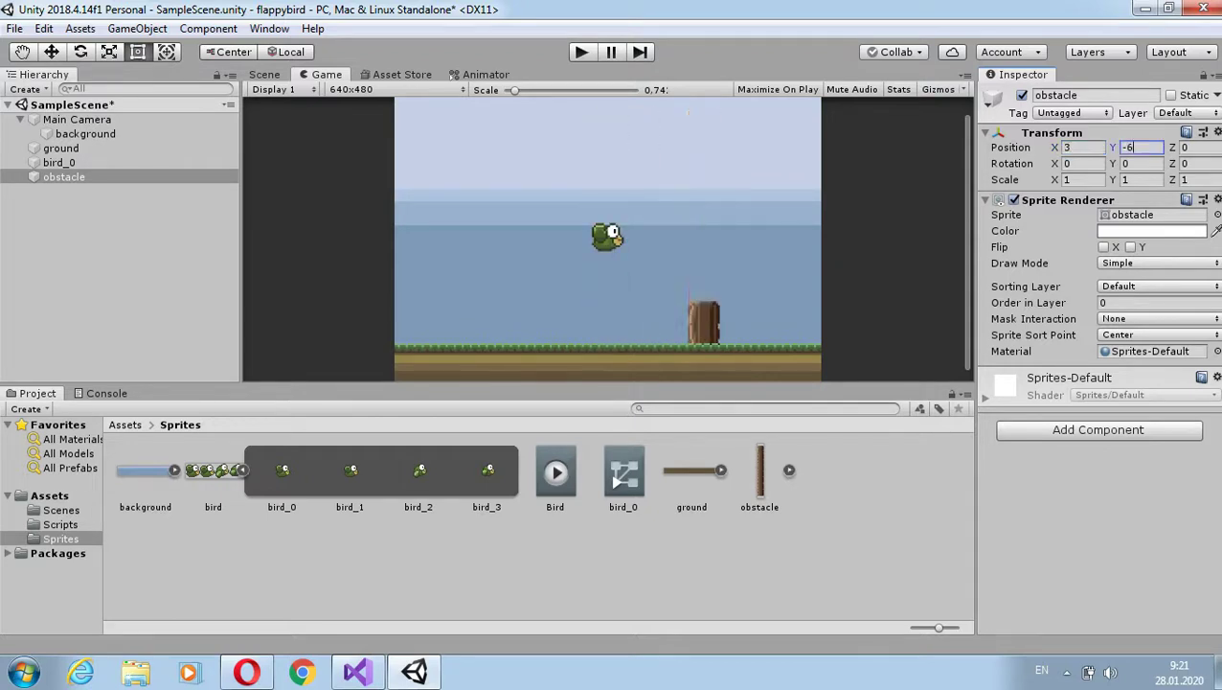
left_click(120, 287)
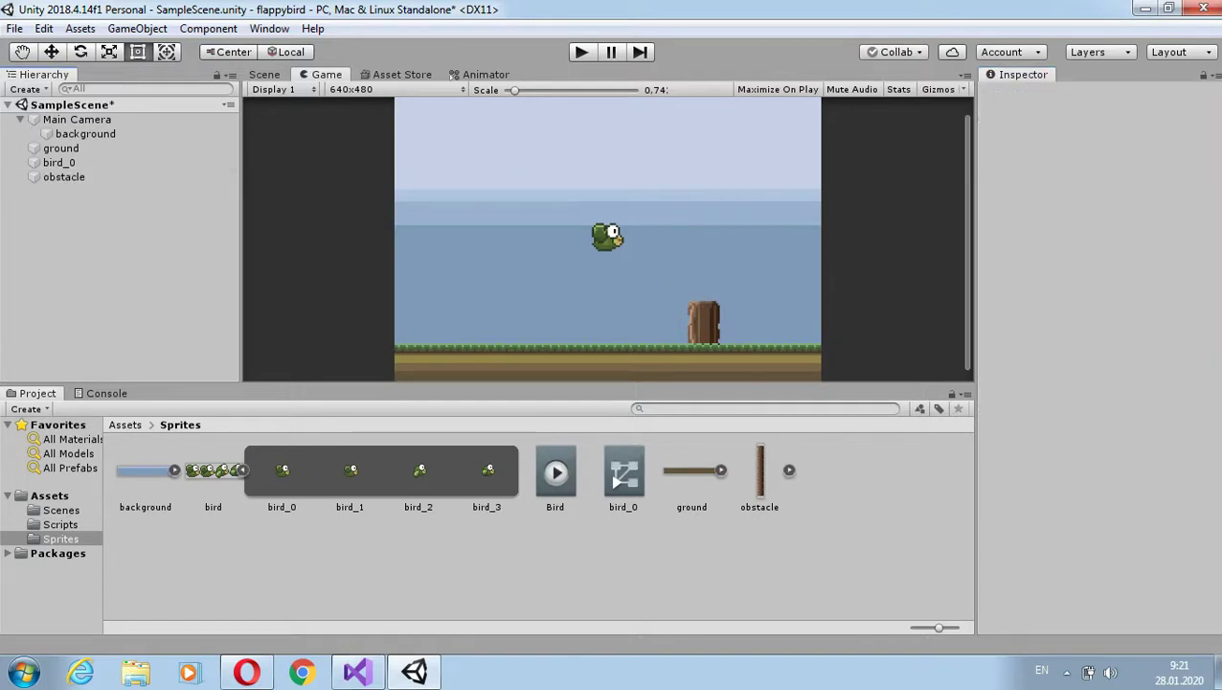
left_click(63, 177)
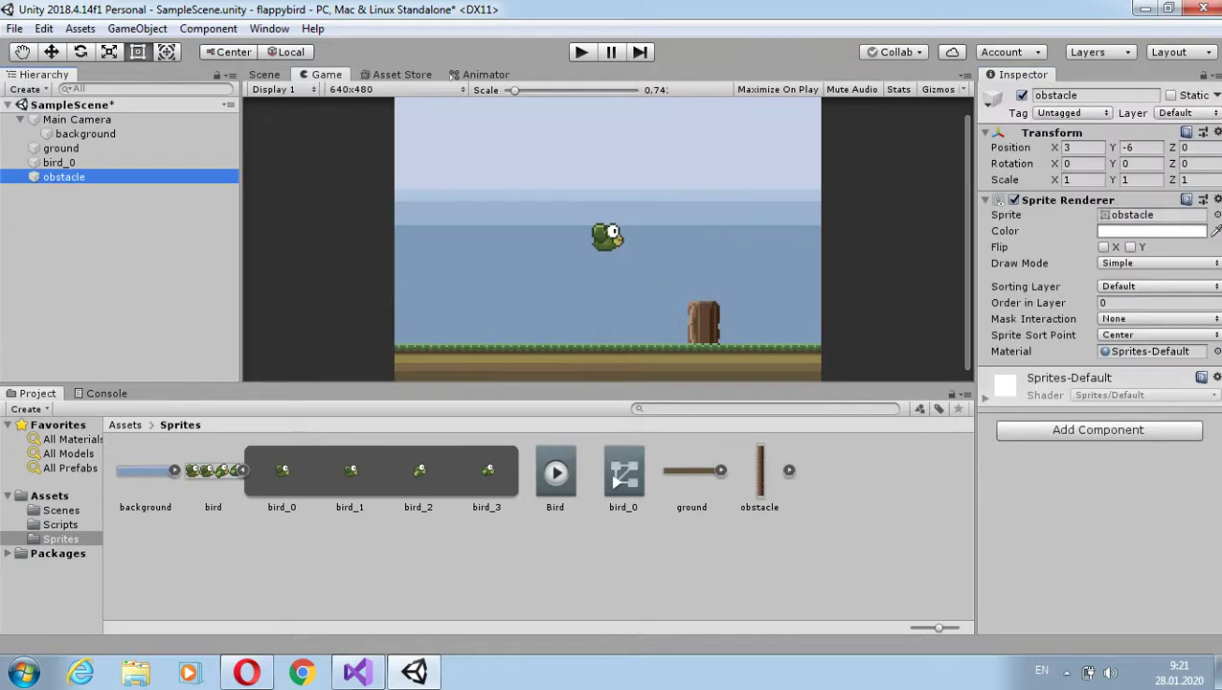
- Add the Obstacle script to the obstacle with Speed 1, then enter Play mode
left_click(1097, 429)
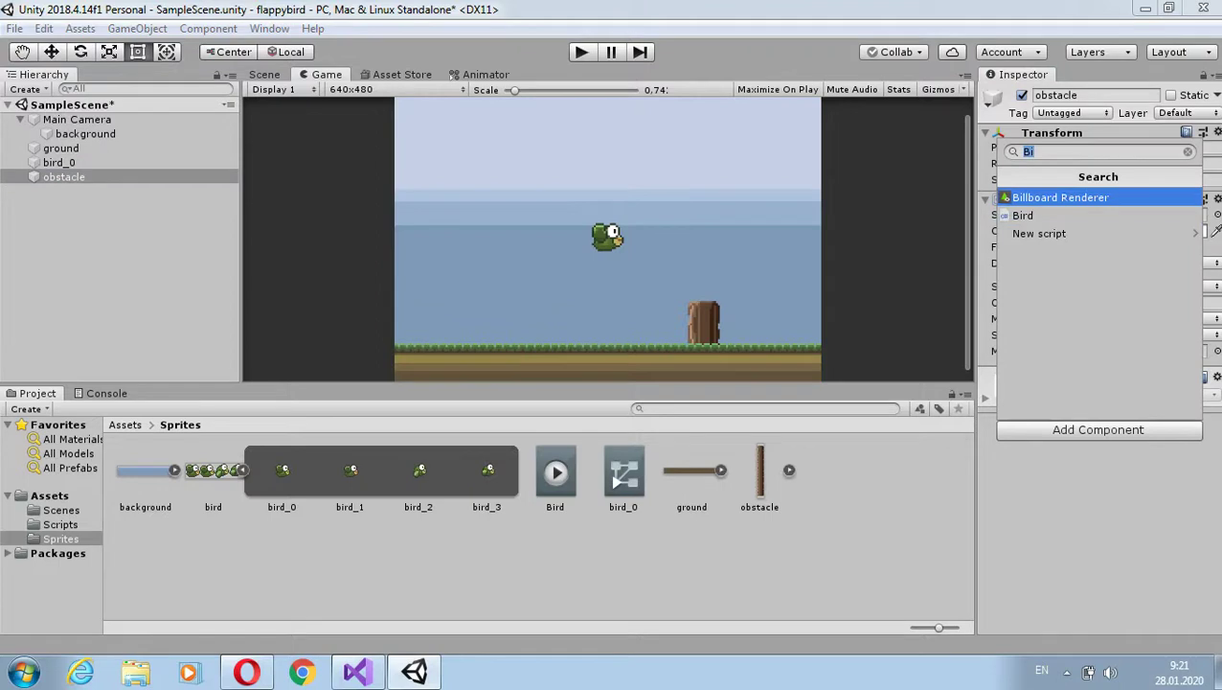
type("ob")
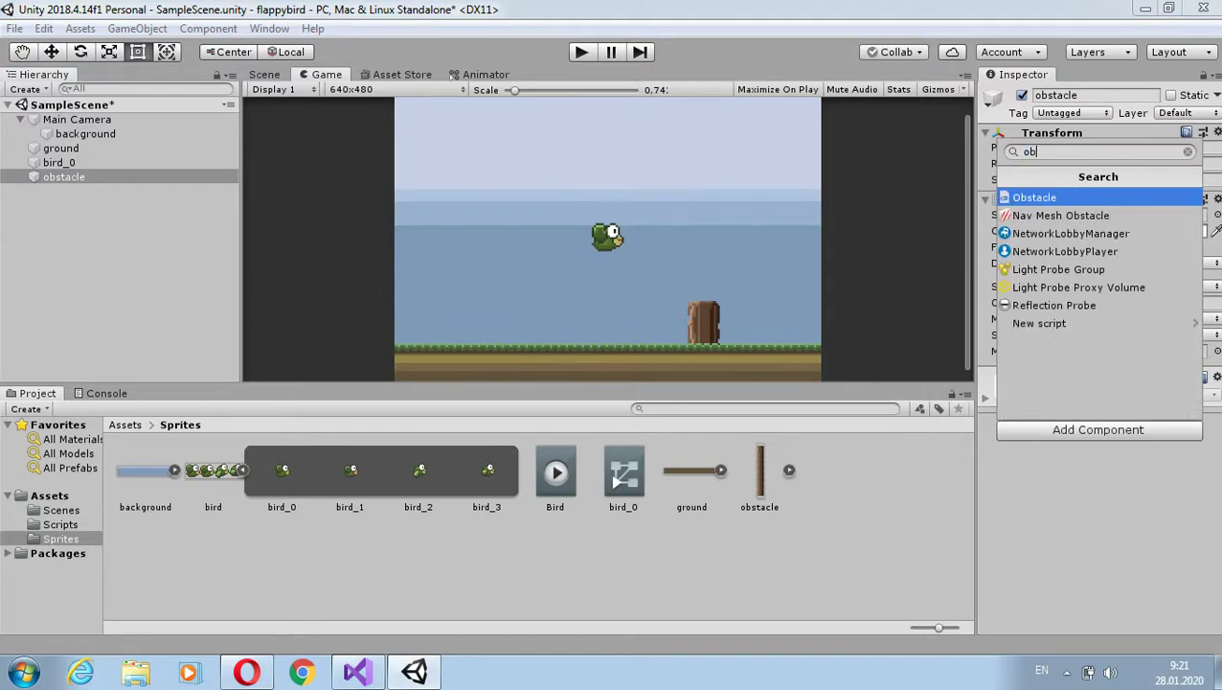
key("Return")
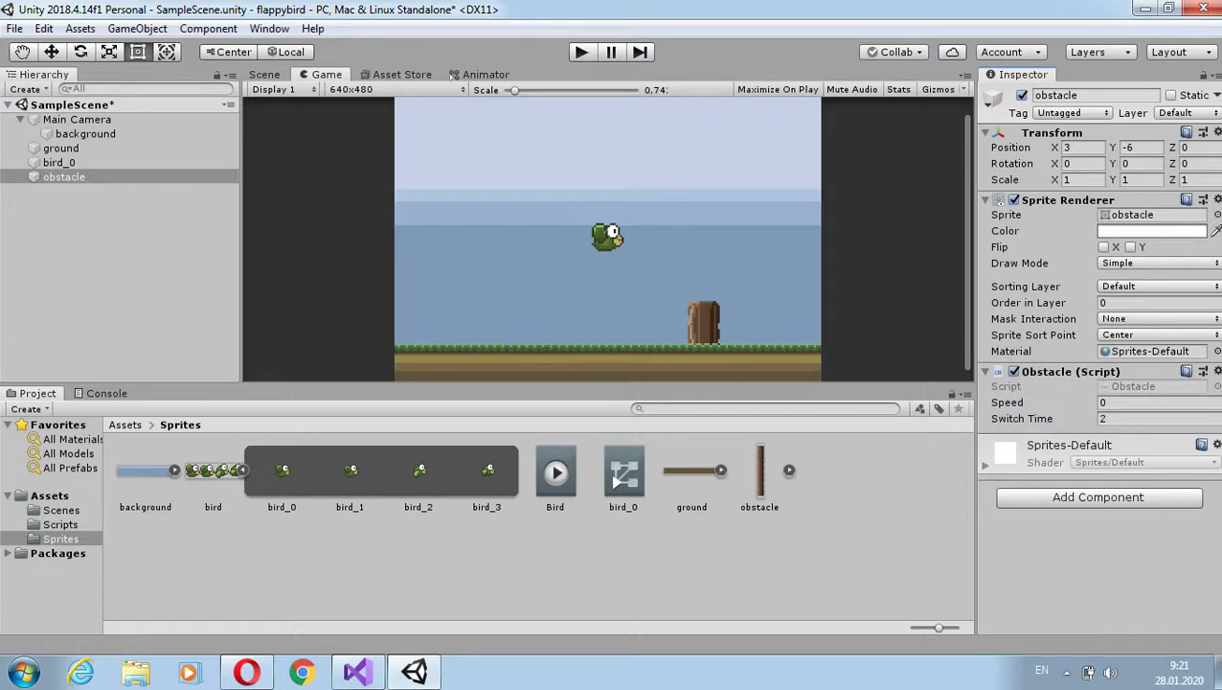
left_click(1149, 403)
type("1")
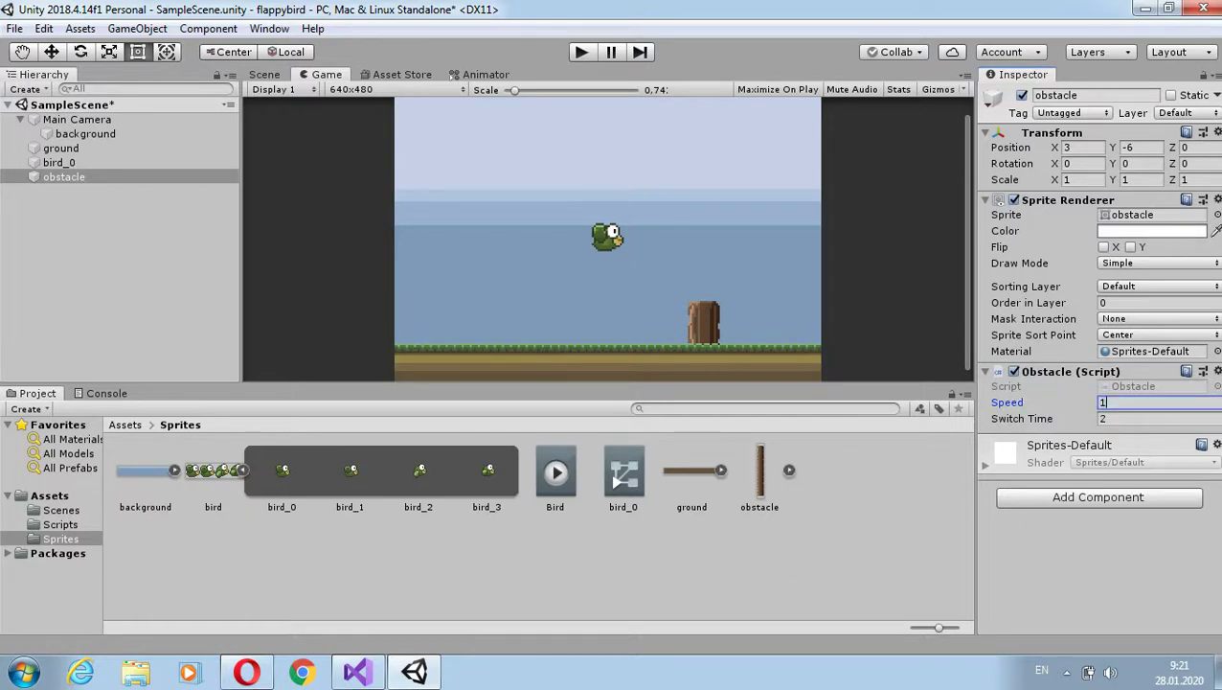
key("ctrl+p")
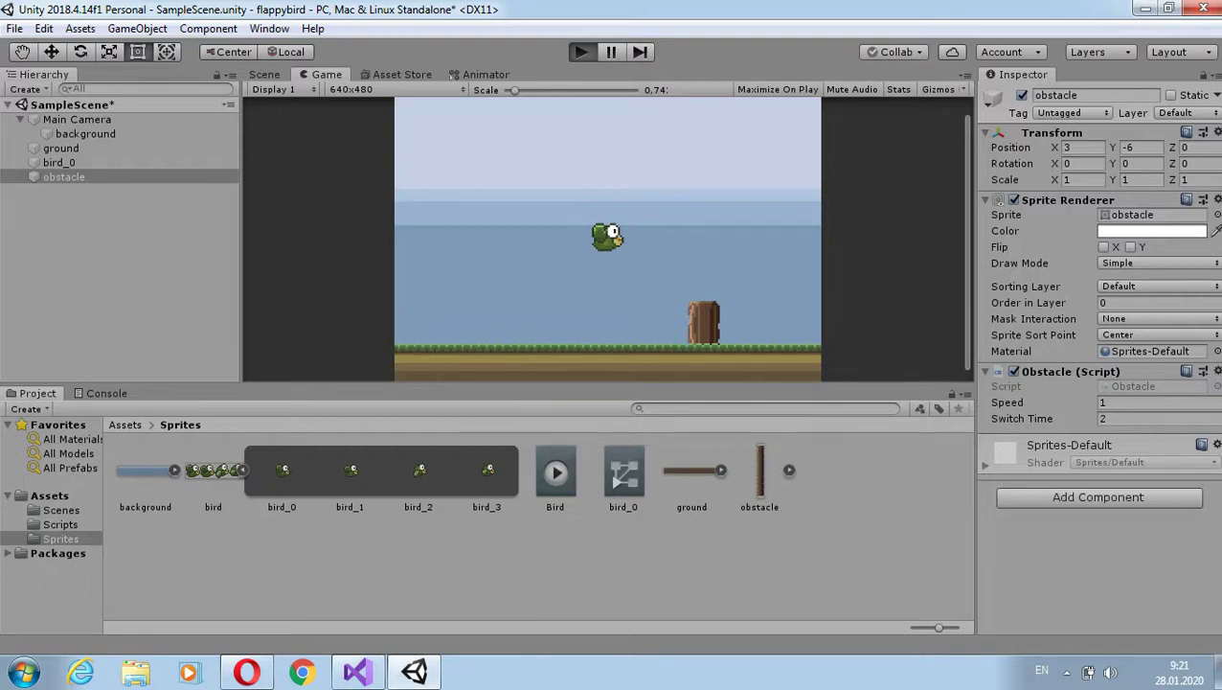
- Run and stop the scene twice after the missing Rigidbody2D error appears
key("ctrl+p")
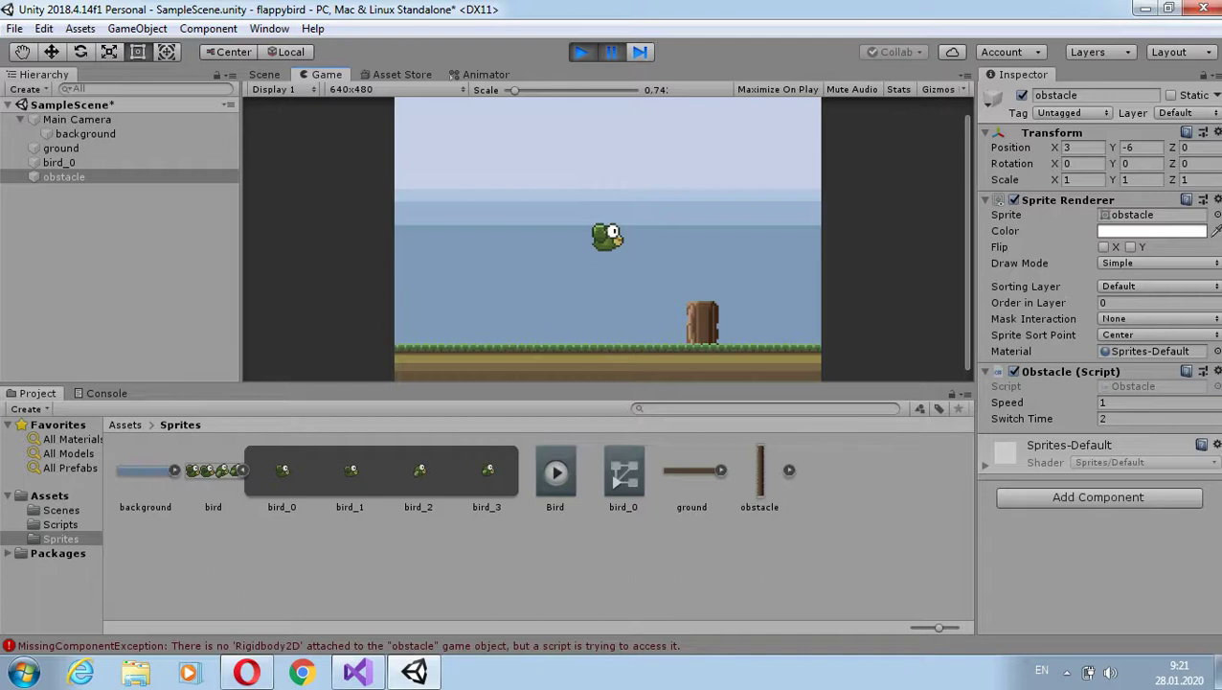
key("ctrl+p")
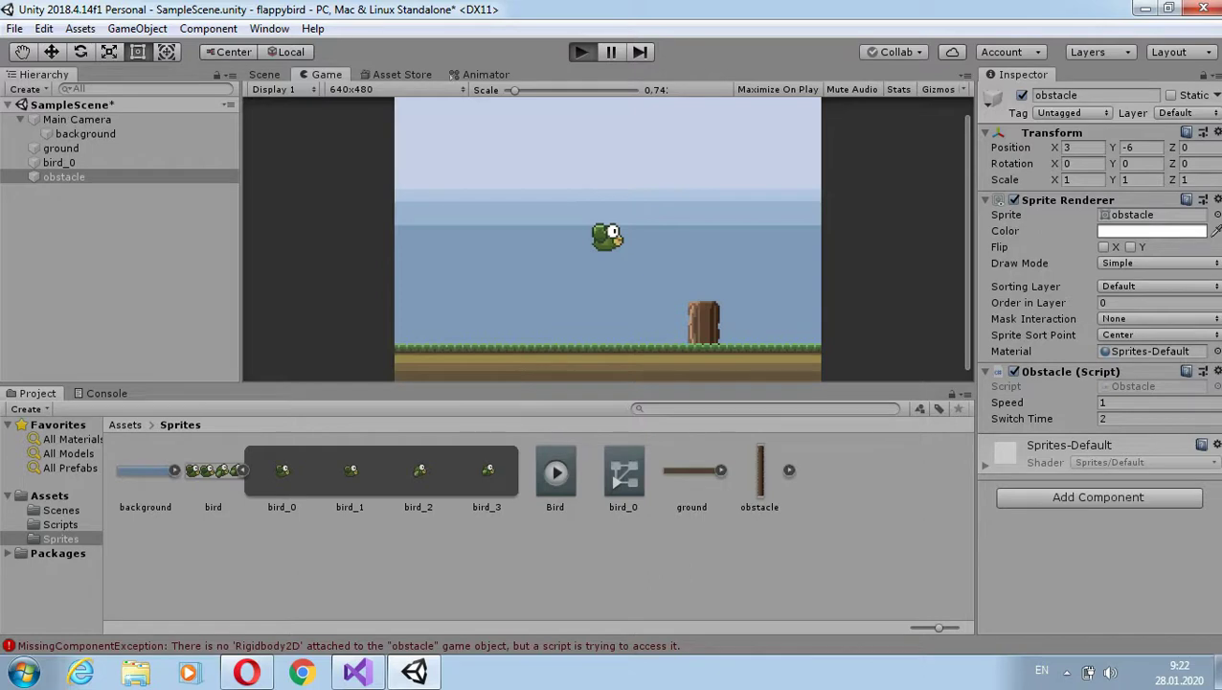
key("ctrl+p")
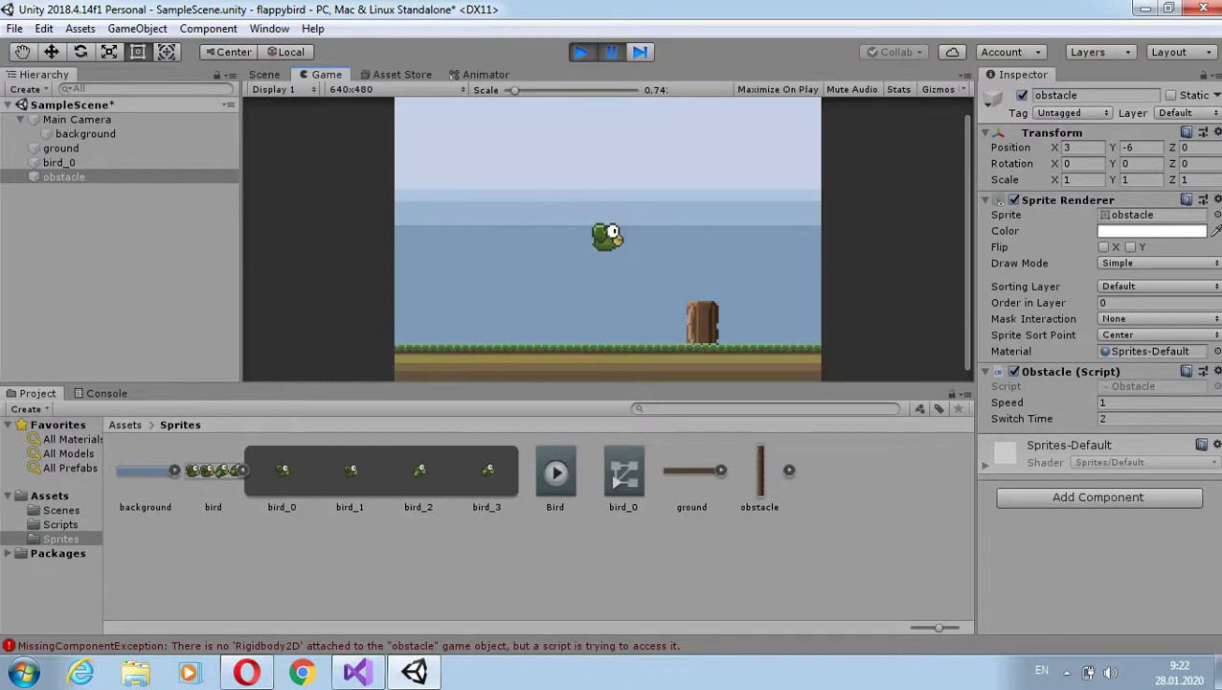
key("ctrl+p")
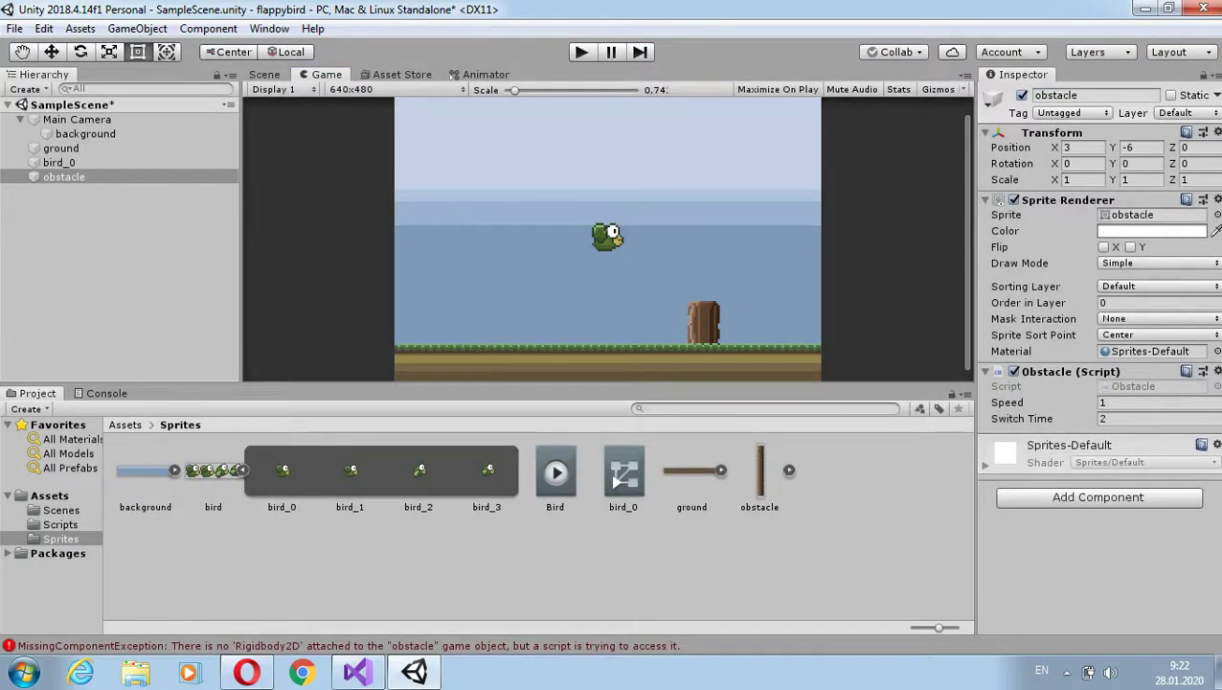
- Put the obstacle on the WeirdPhysics layer and add a Box Collider 2D
left_click(1159, 112)
left_click(1178, 235)
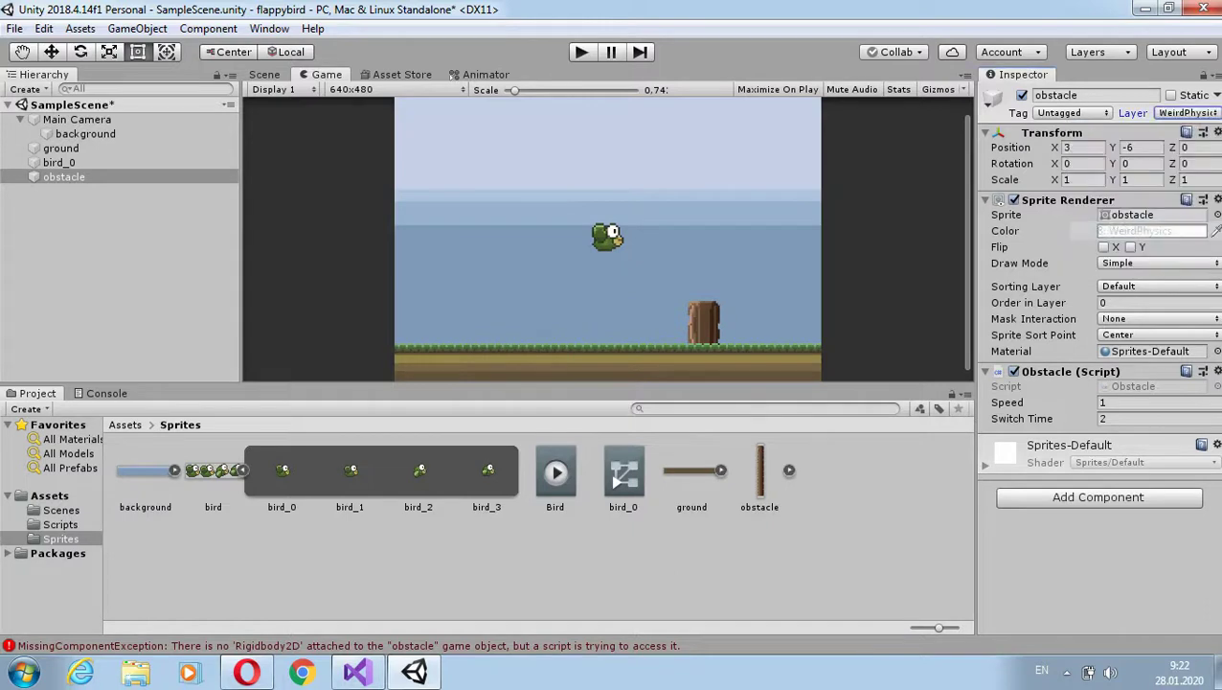
left_click(1099, 496)
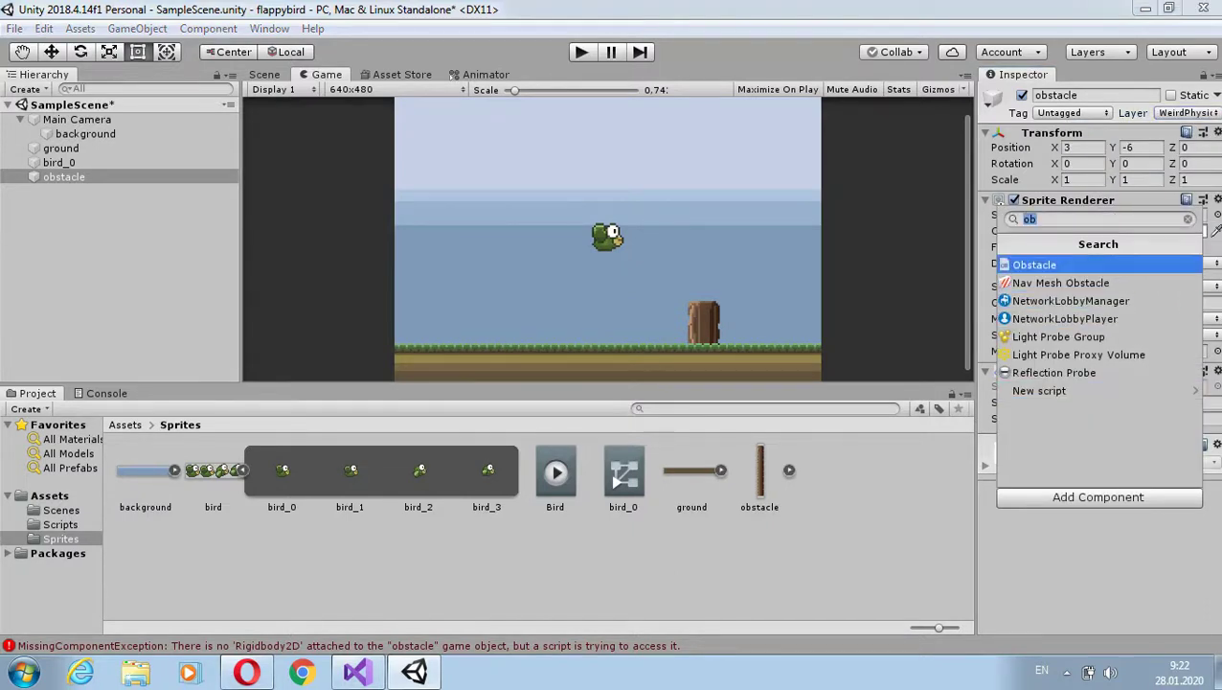
type("b")
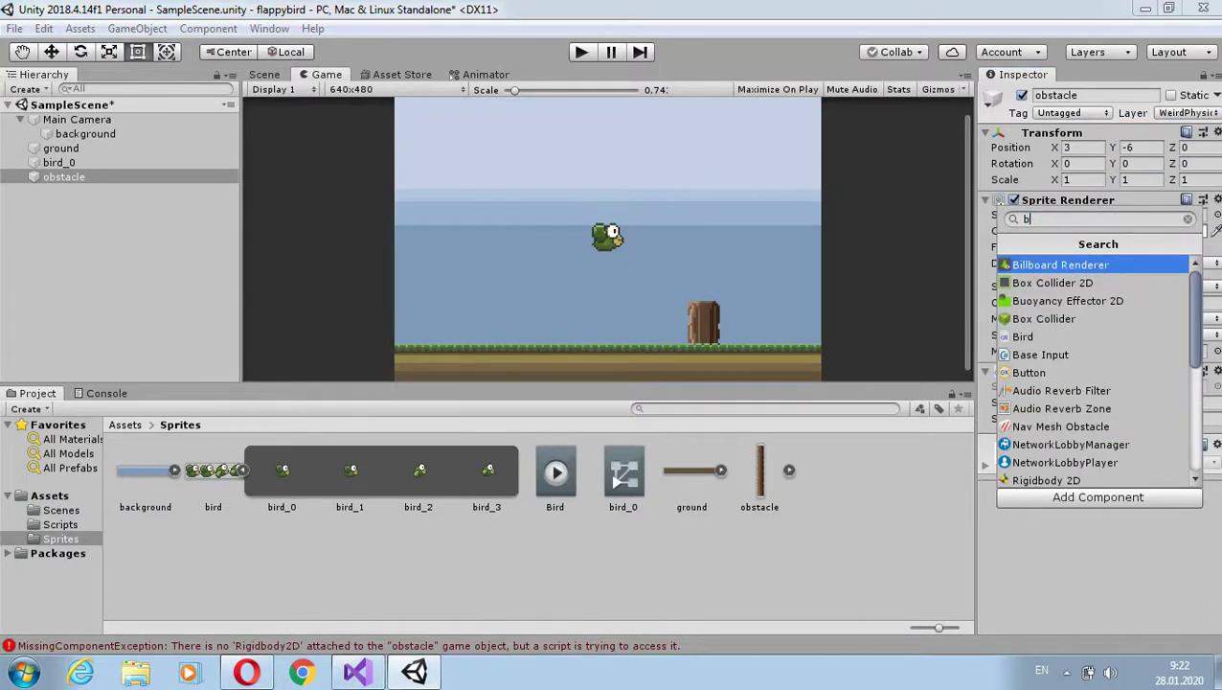
key("Down")
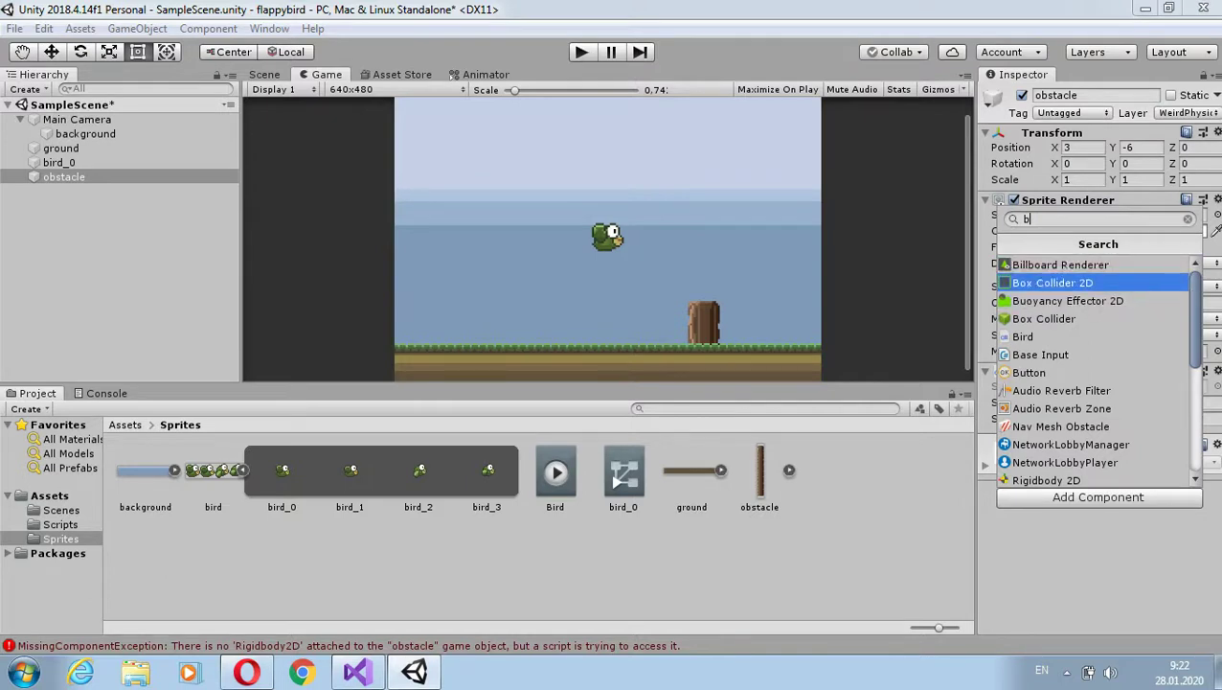
key("Return")
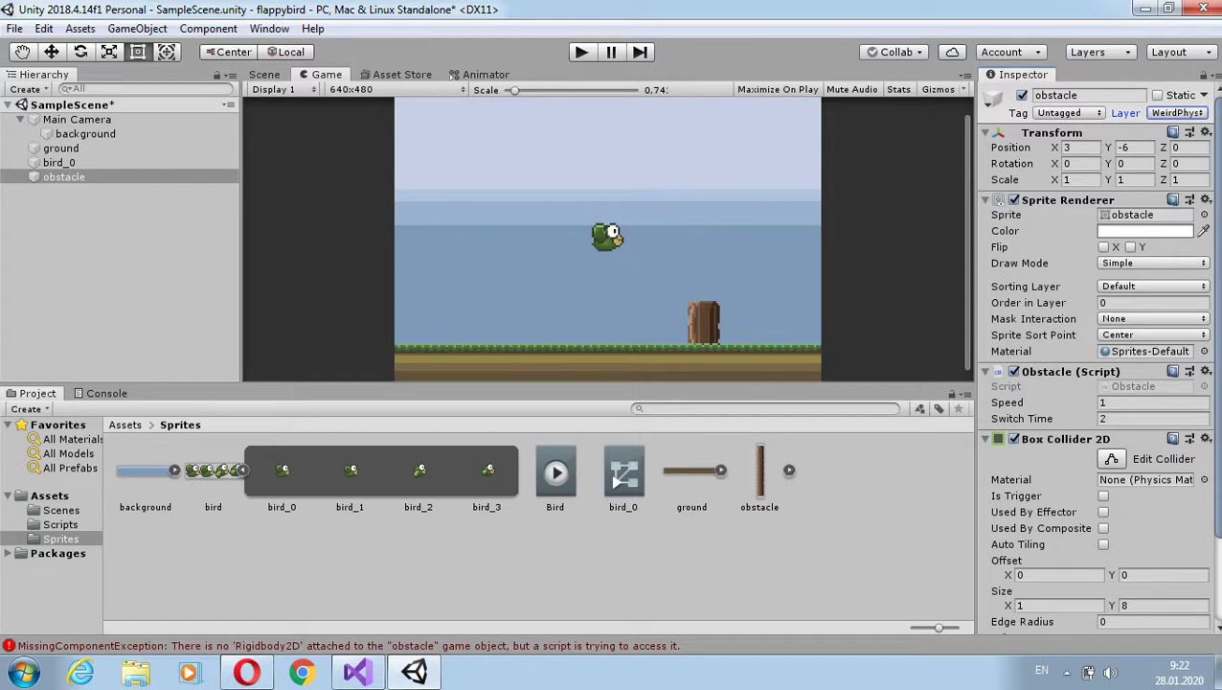
- Add a Rigidbody 2D with gravity scale 0 and frozen Z rotation, then test-run
scroll(1092, 383, "down", 3)
left_click(1092, 610)
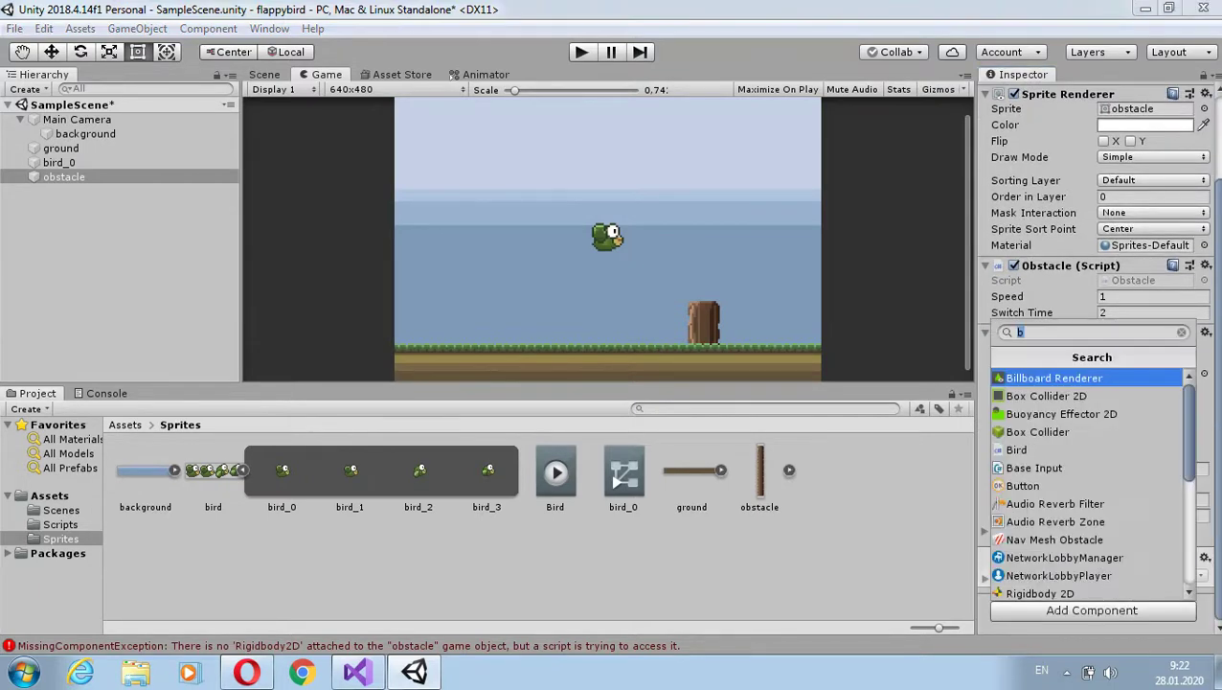
type("r")
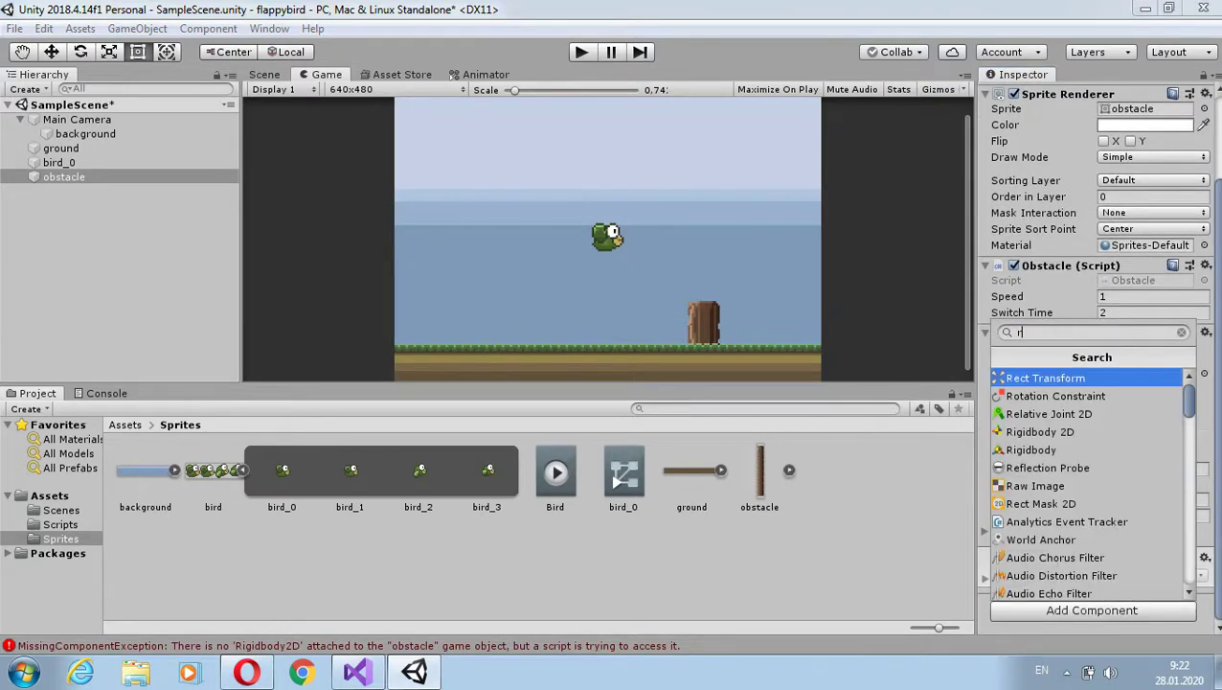
type("i")
key("Down")
key("Up")
key("Return")
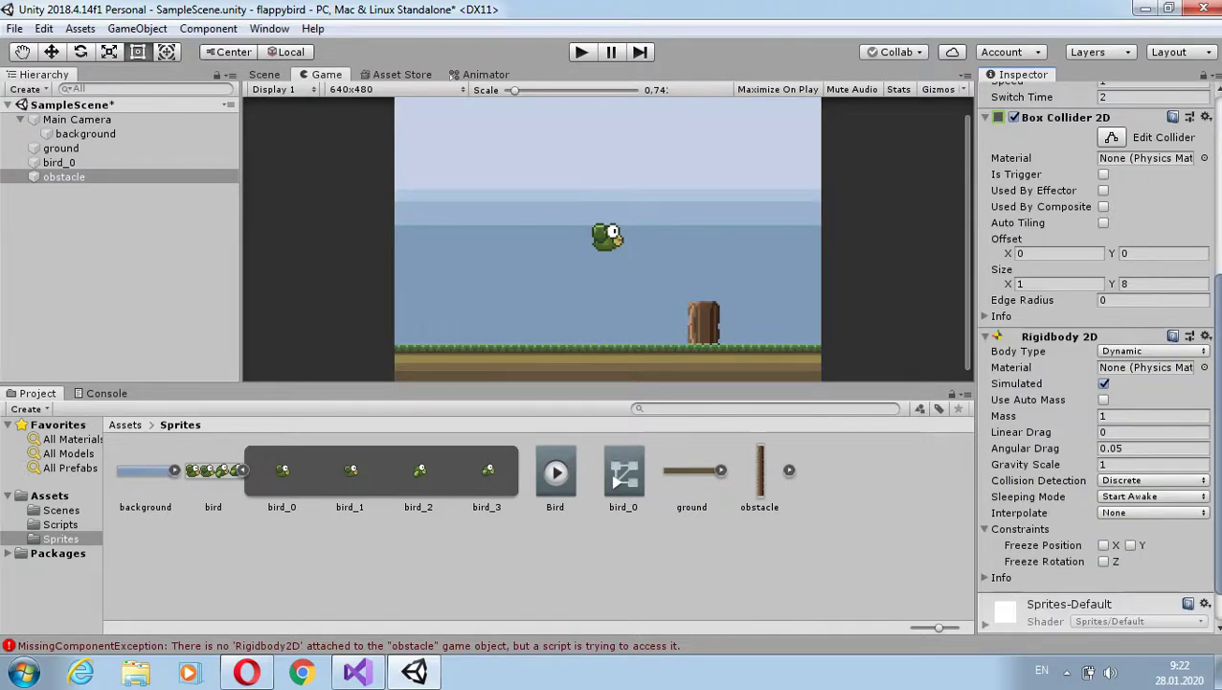
left_click(1150, 464)
type("0")
key("Return")
left_click(1104, 561)
key("ctrl+p")
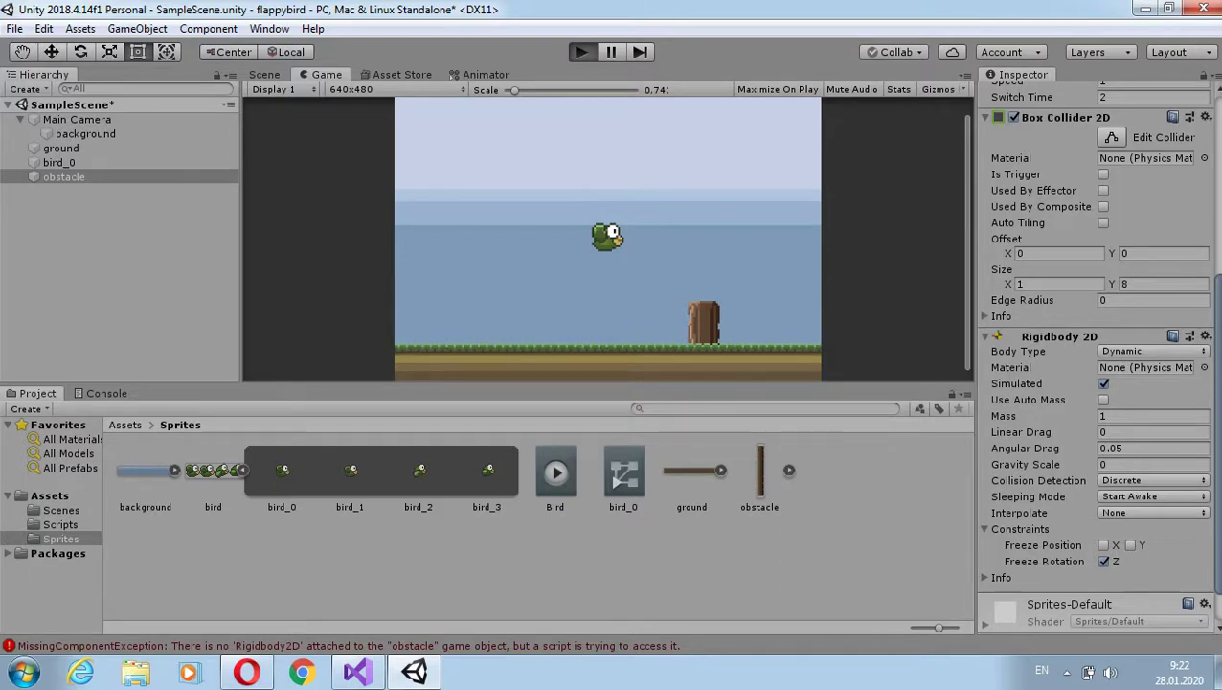
- Test-run the scene, flapping the bird once, then stop
key("ctrl+p")
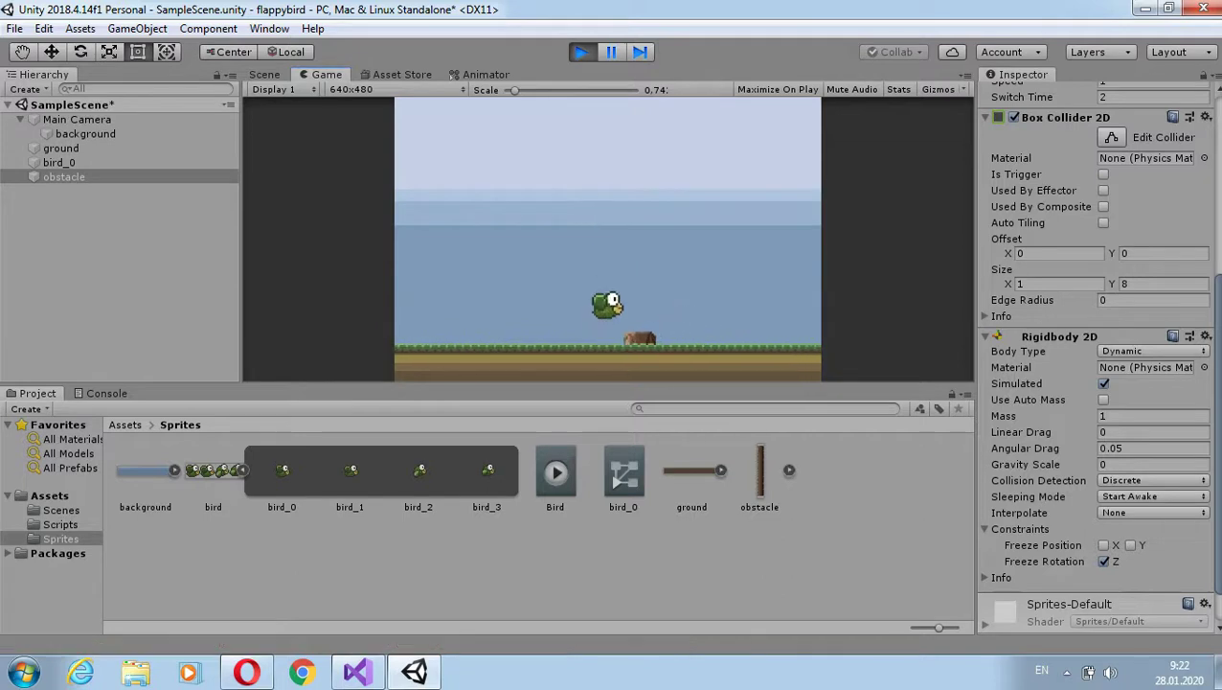
key("space")
key("space")
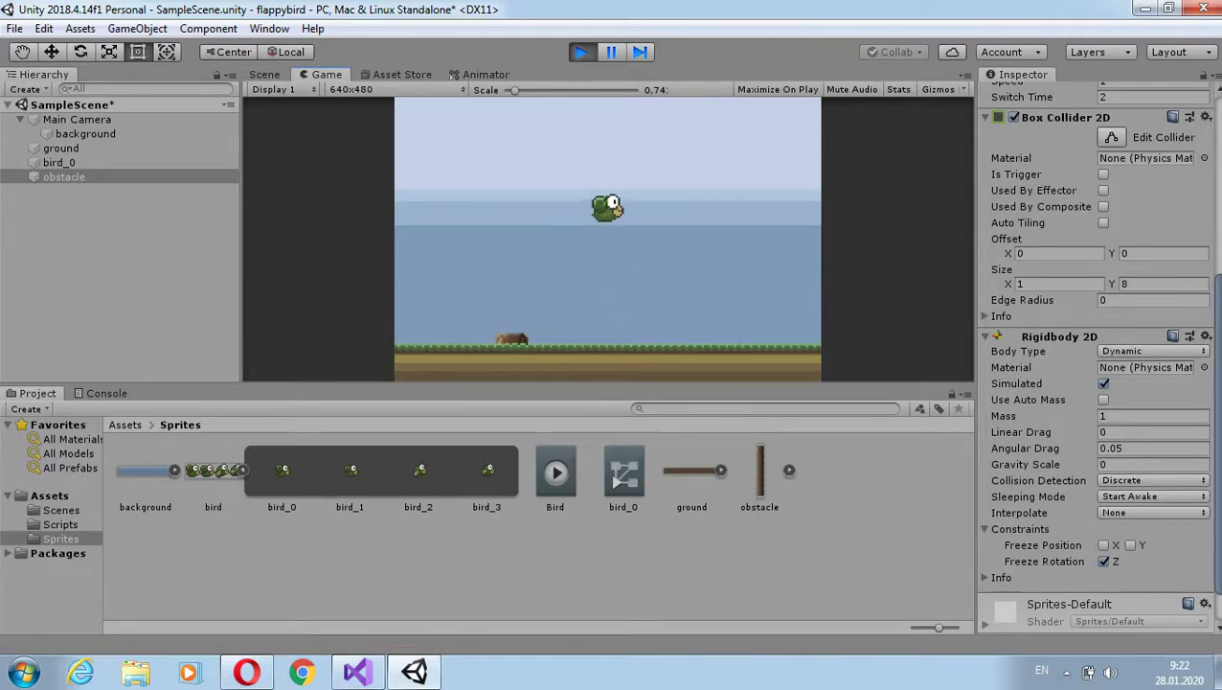
key("ctrl+p")
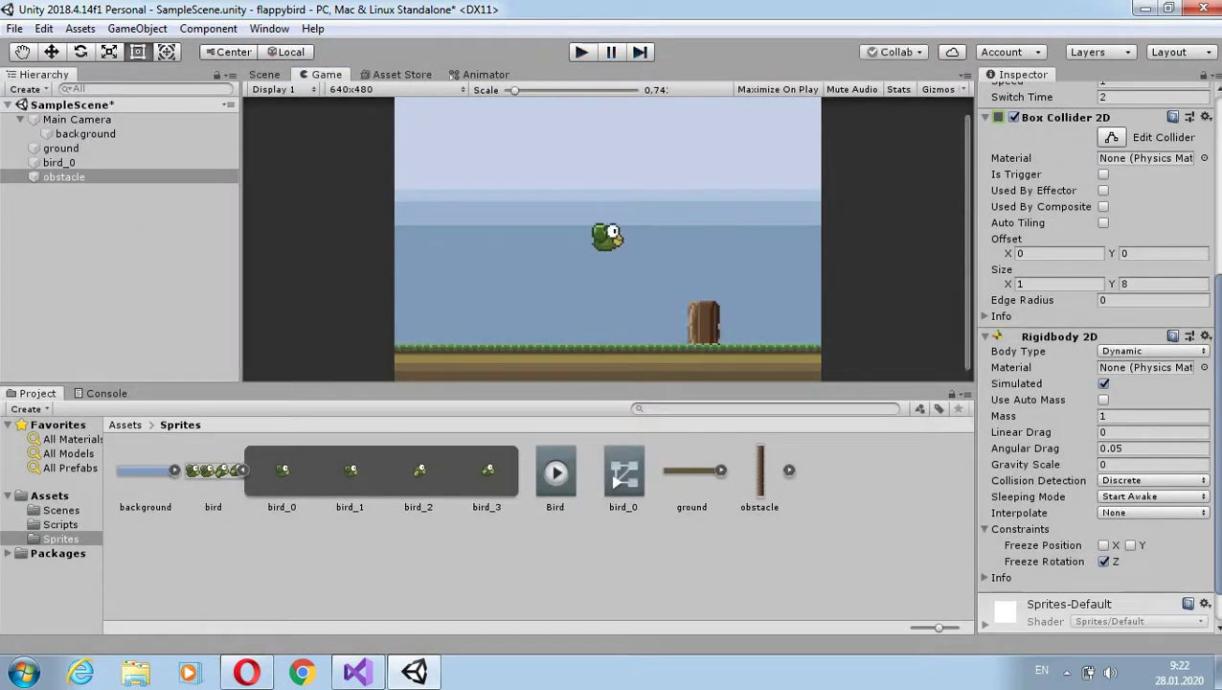
- Duplicate the obstacle to create copies up to obstacle (4)
left_click(63, 176)
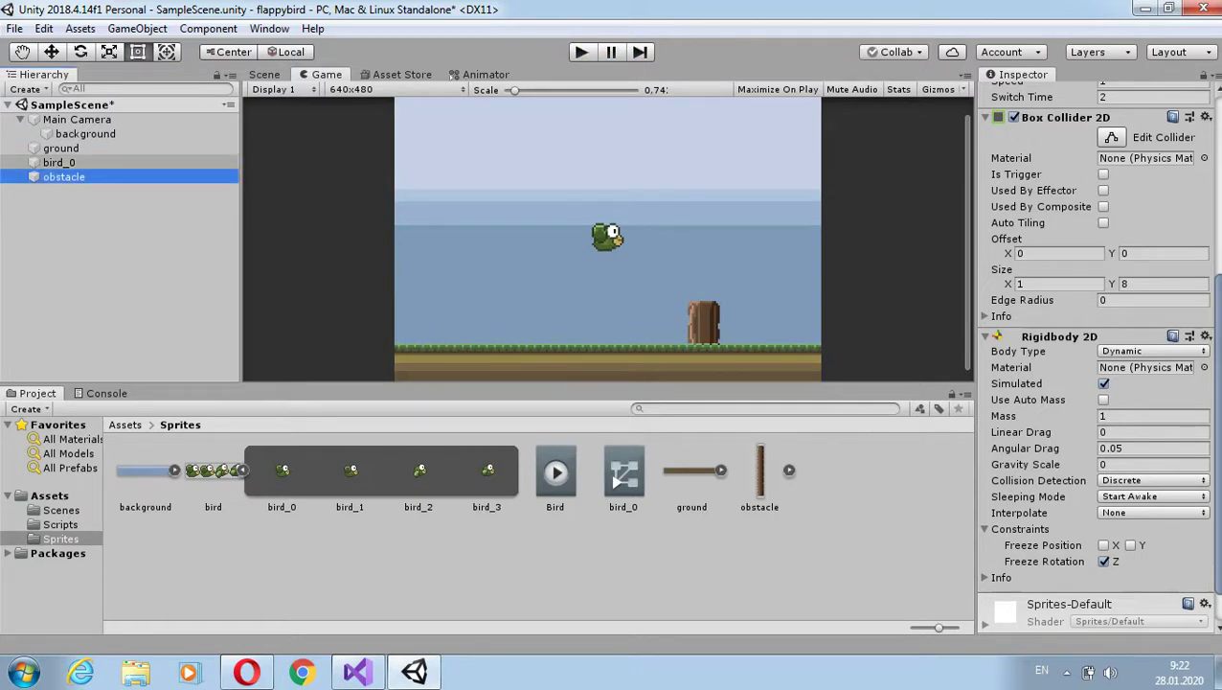
key("ctrl+d")
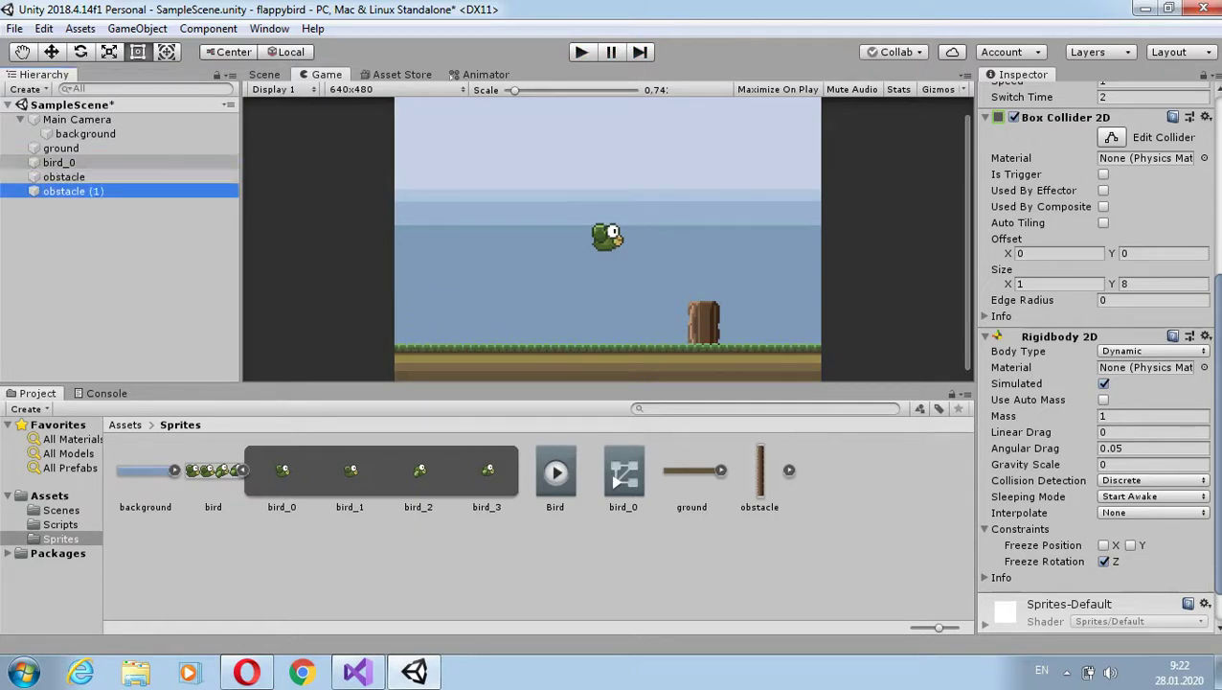
key("ctrl+d")
key("ctrl+d")
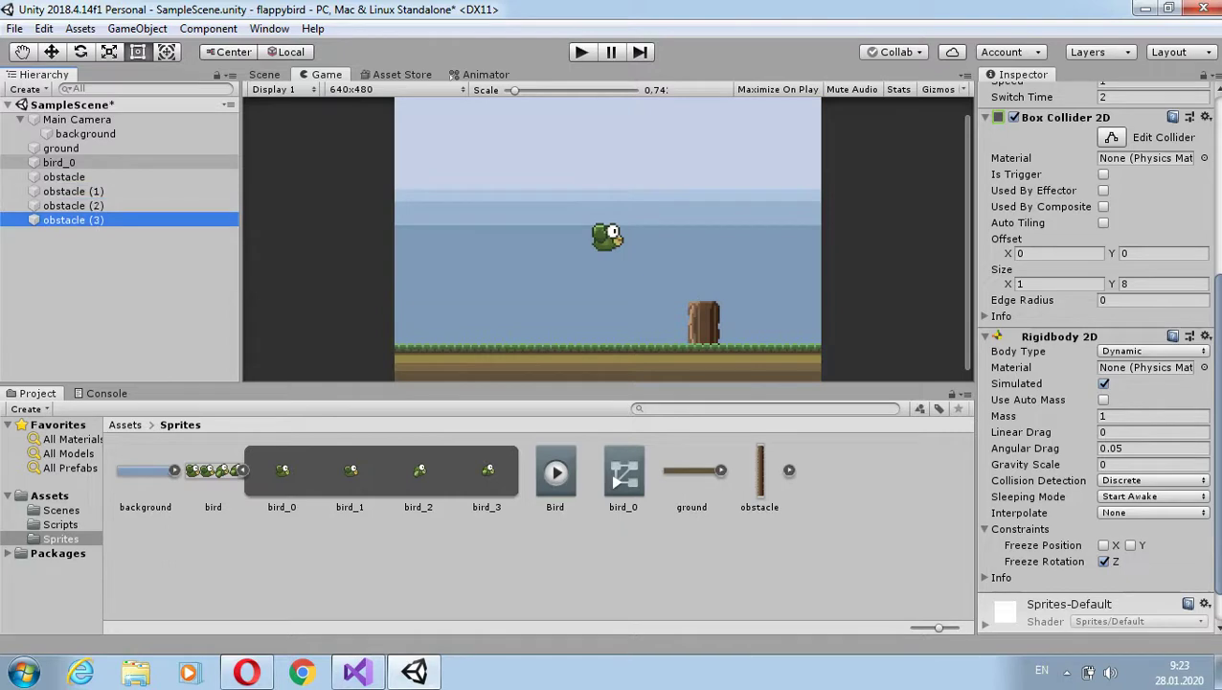
key("ctrl+d")
- Move obstacle (2) to X 5, Y -4
left_click(73, 205)
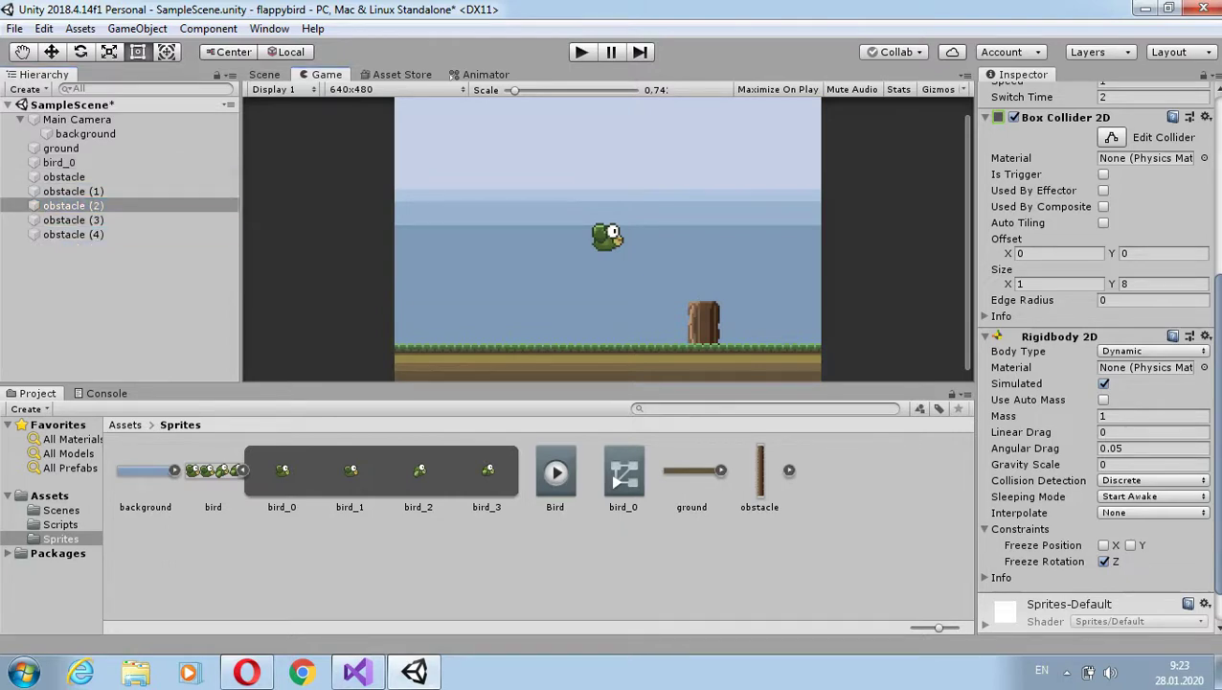
key("ctrl+1")
scroll(1097, 355, "up", 2)
scroll(1097, 355, "up", 5)
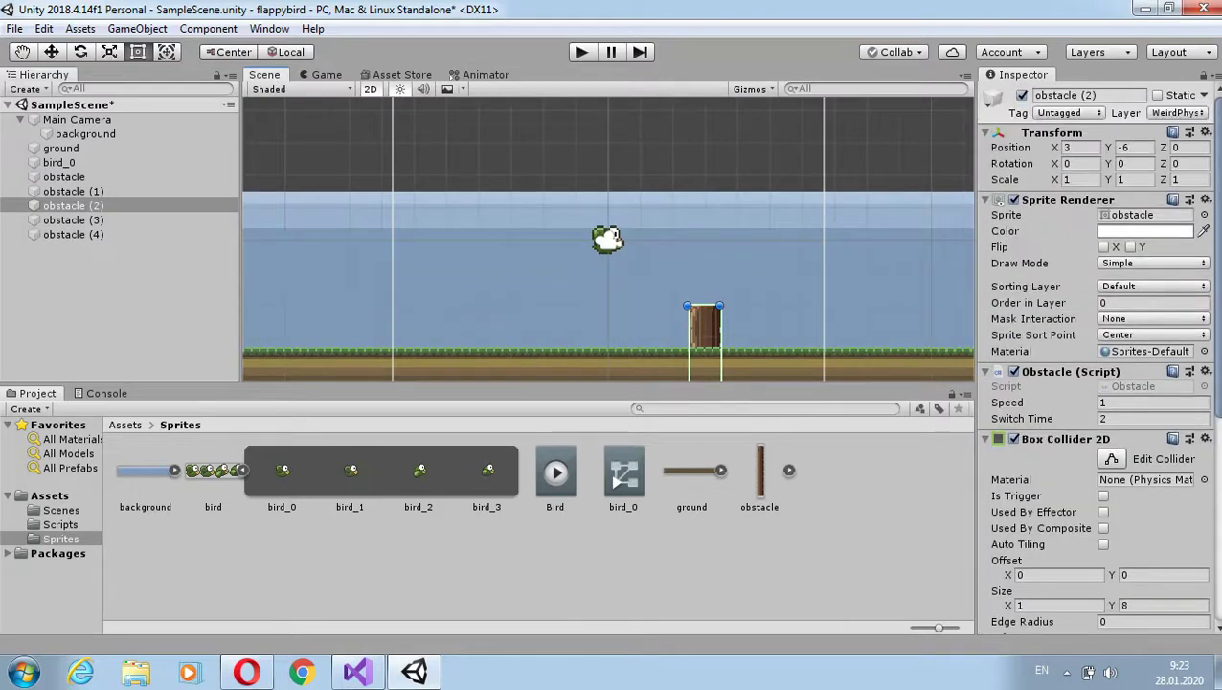
left_click(1081, 148)
type("5")
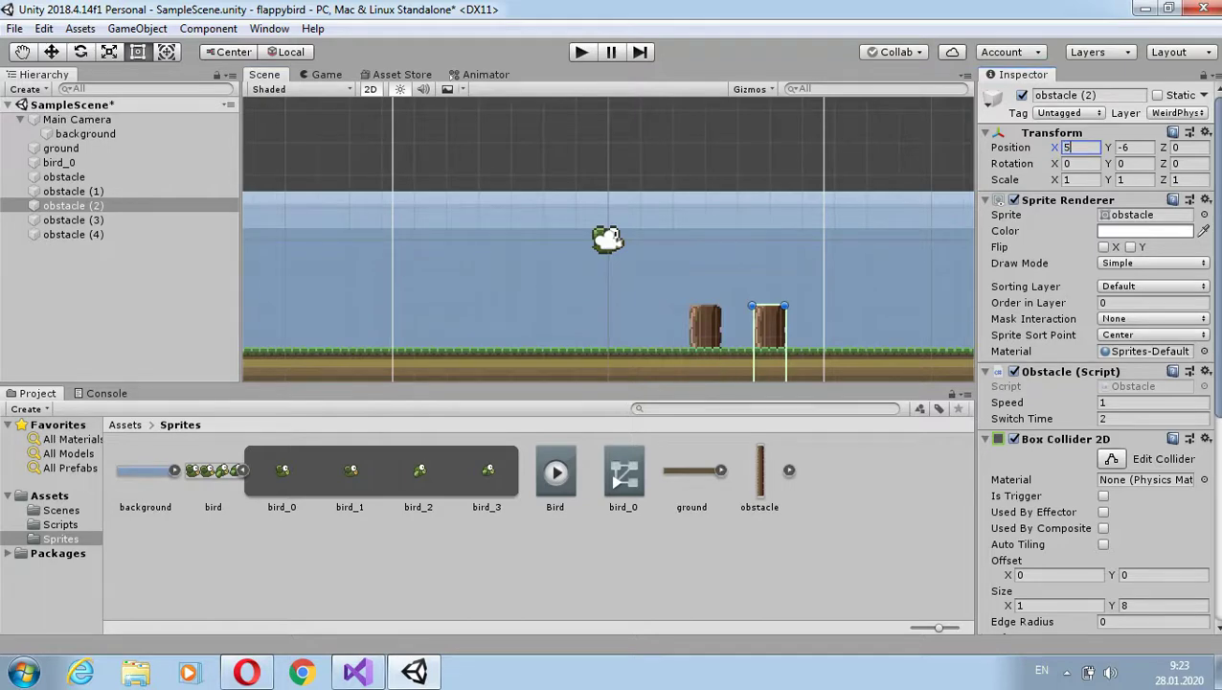
left_click(1130, 147)
type("-")
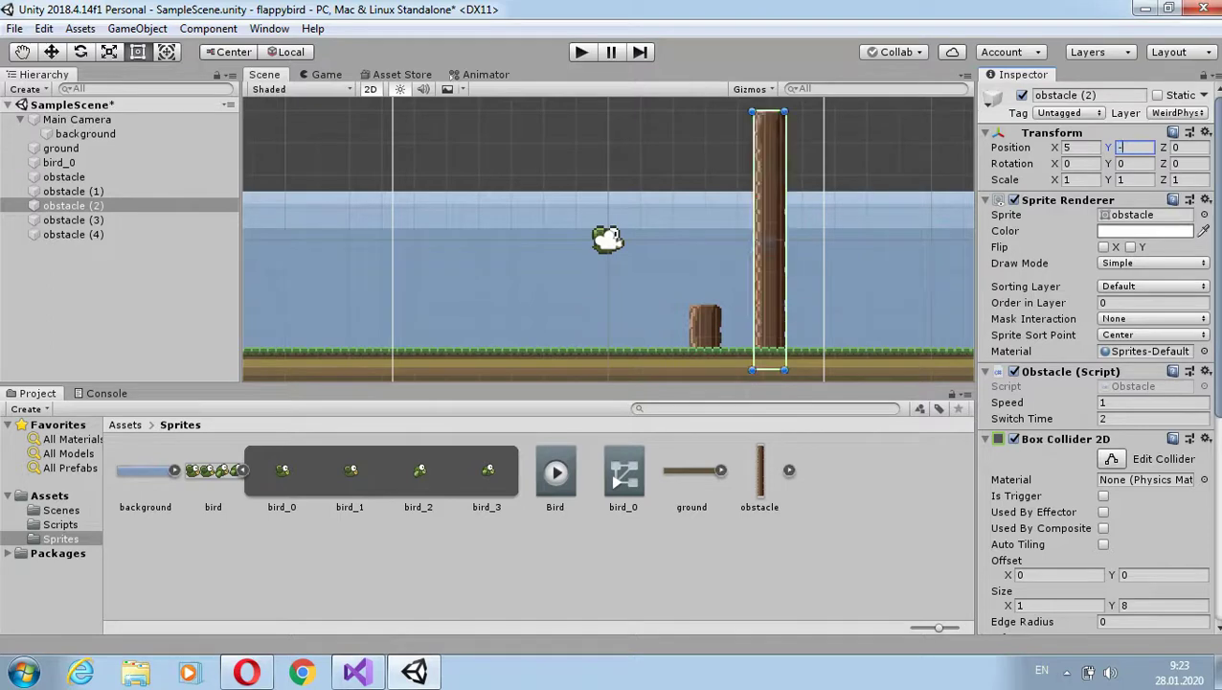
type("4")
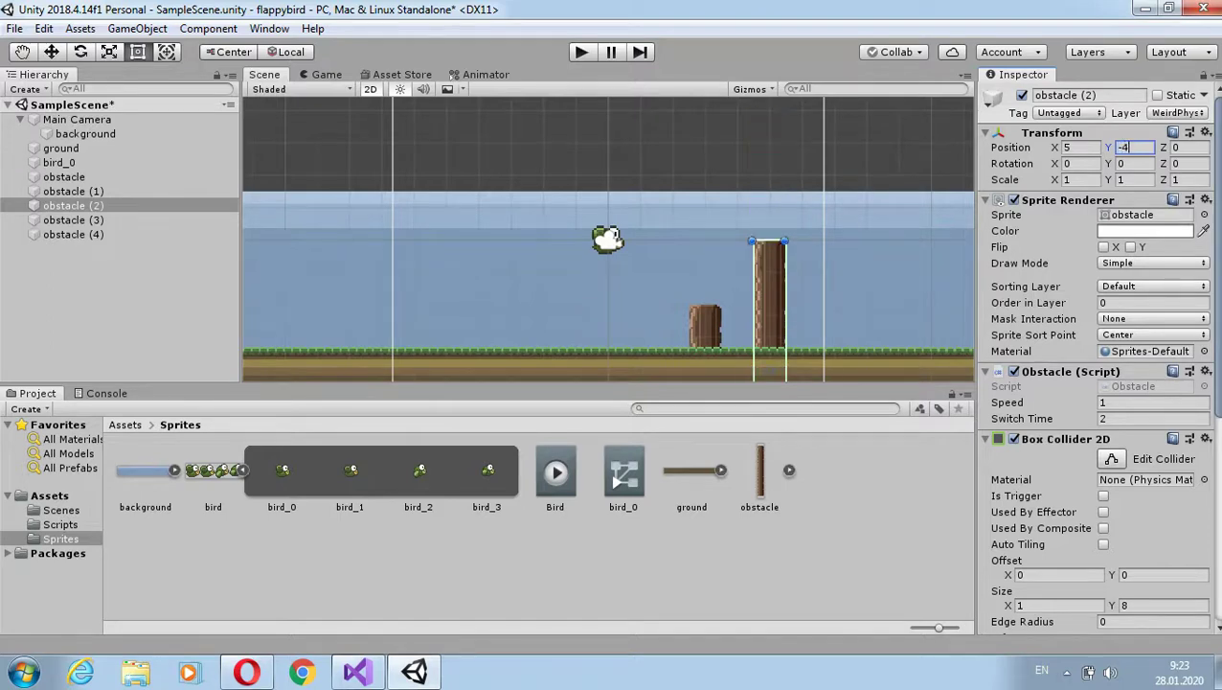
- Move obstacle (3) to X 7, Y -5, dismissing a Windows prompt afterwards
left_click(73, 219)
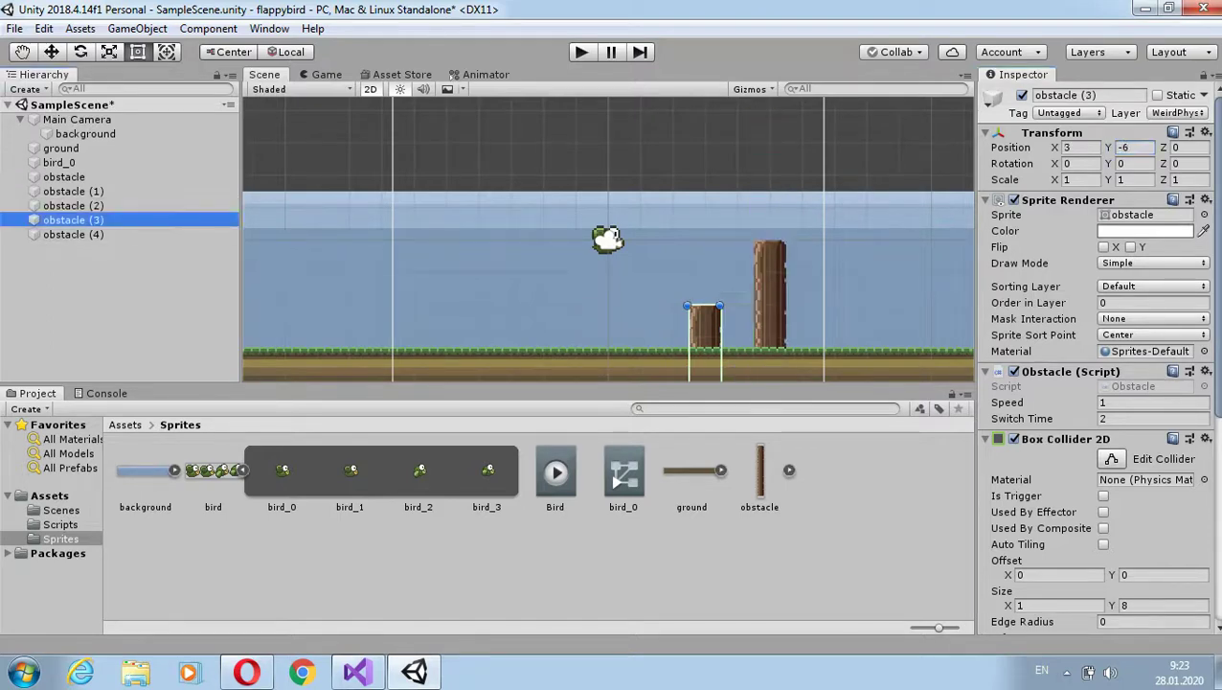
left_click(1080, 146)
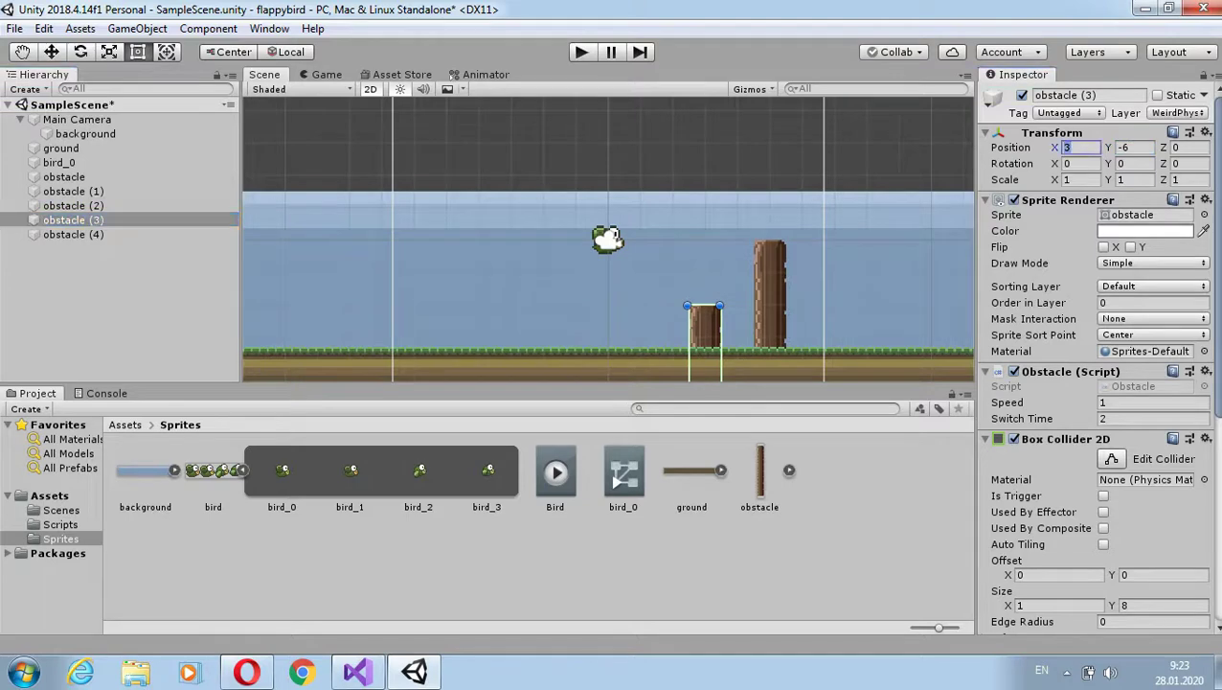
type("7")
key("Tab")
type("-")
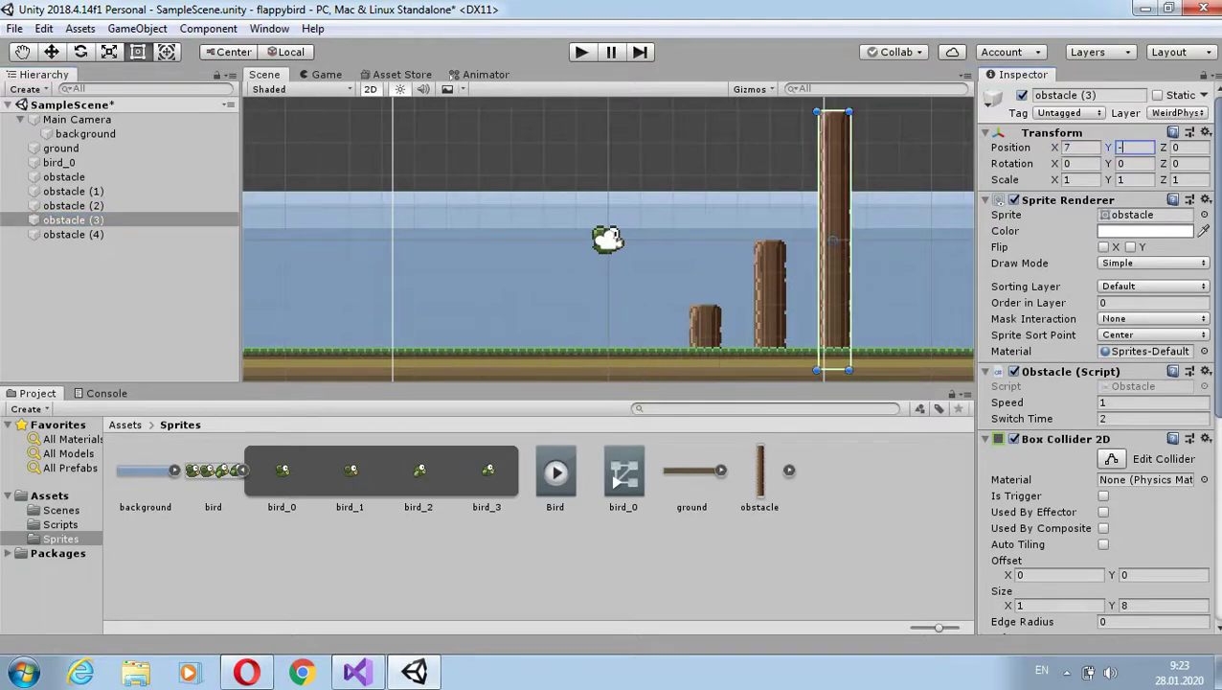
type("3")
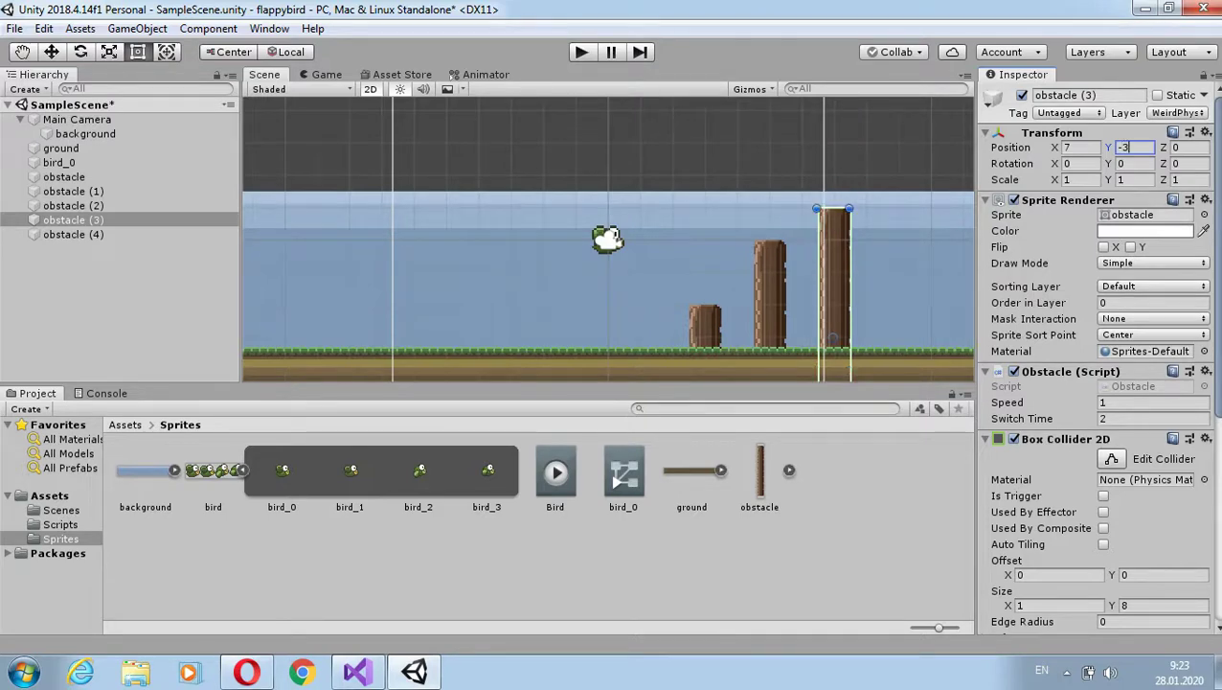
key("BackSpace")
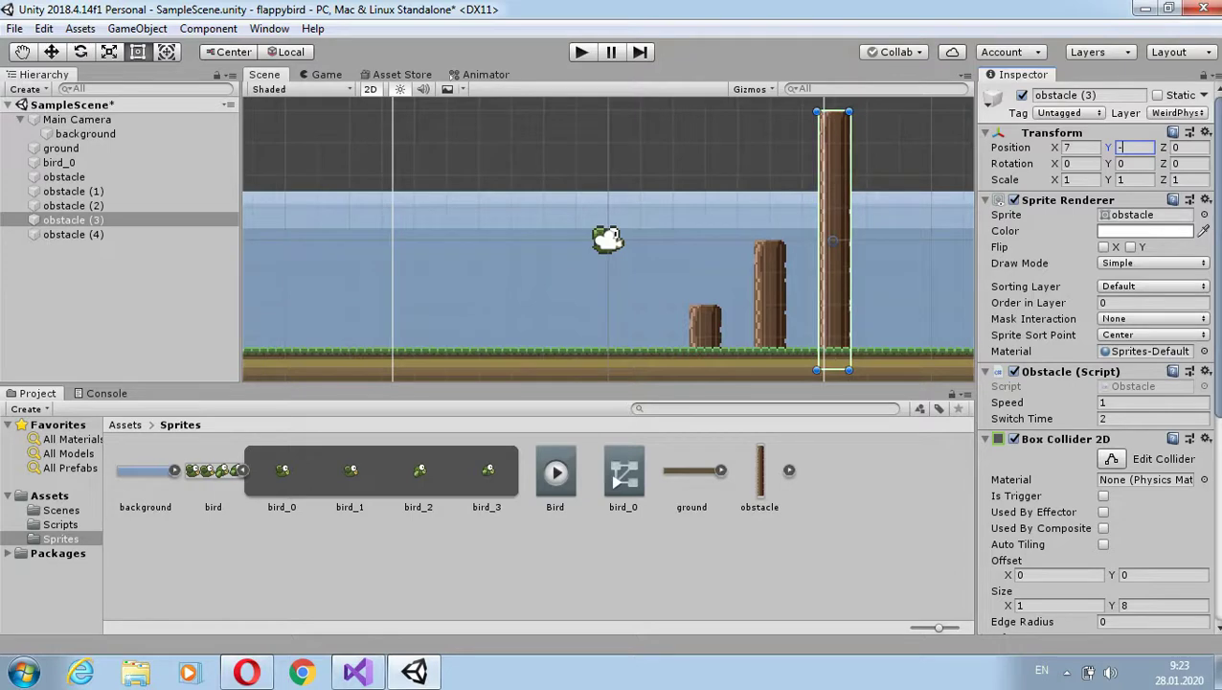
type("2")
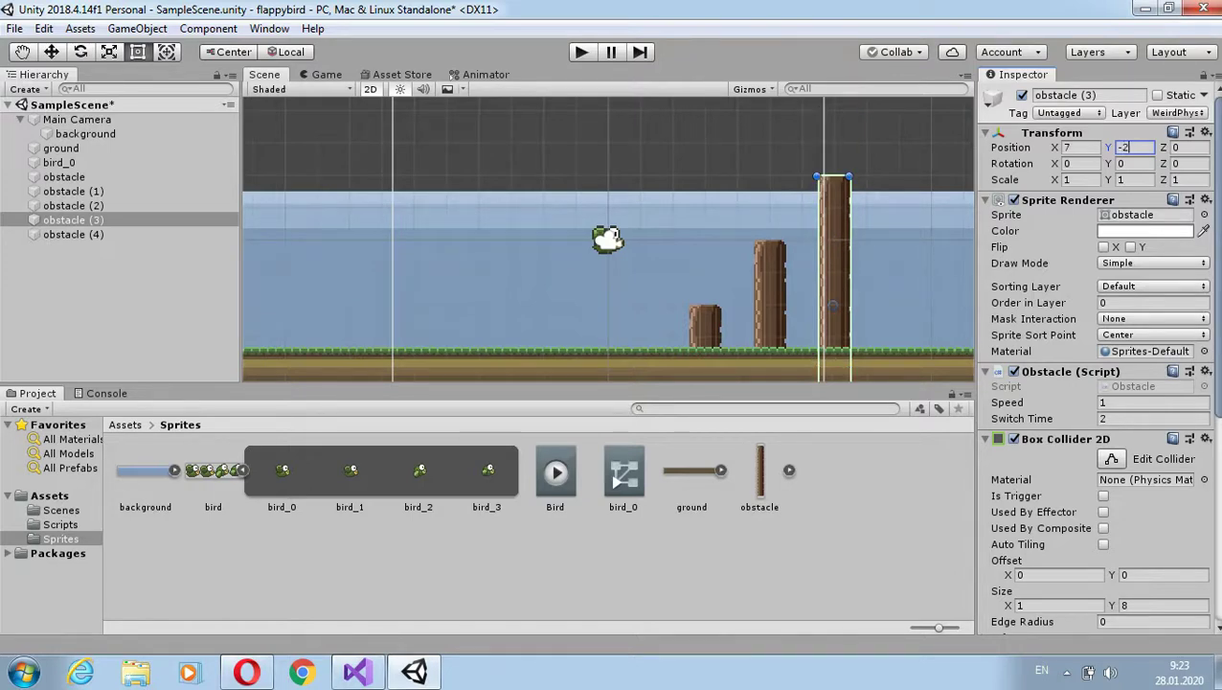
key("BackSpace")
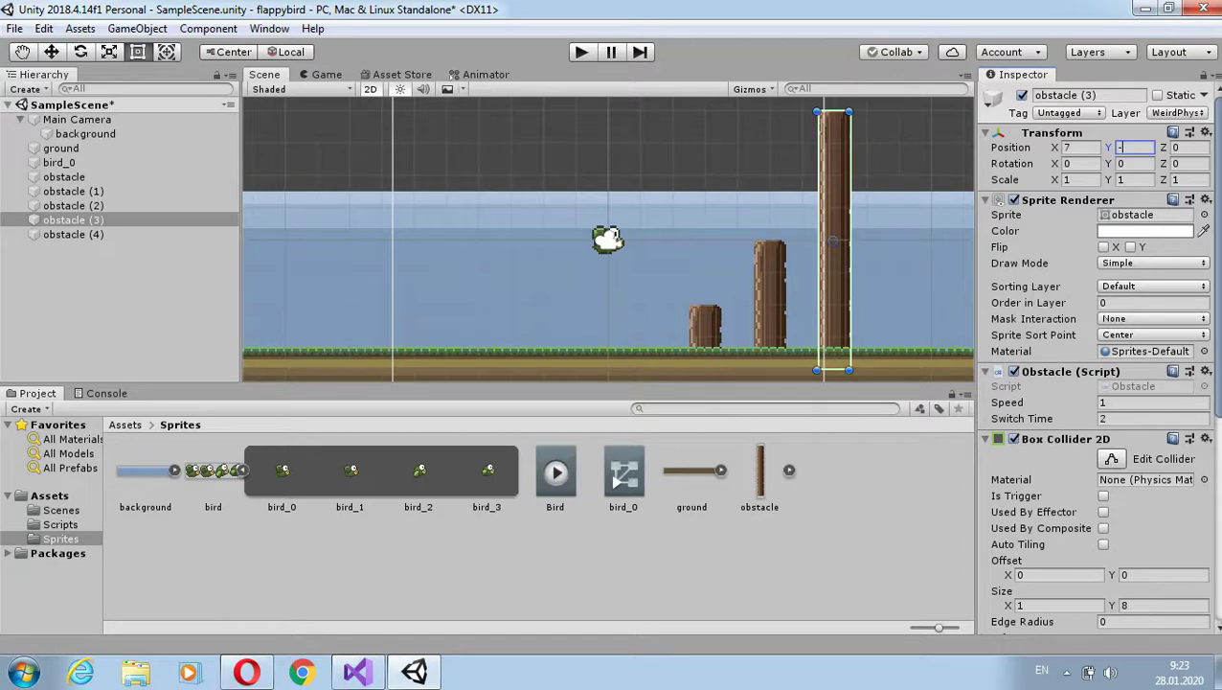
type("-5")
key("BackSpace")
key("BackSpace")
type("5")
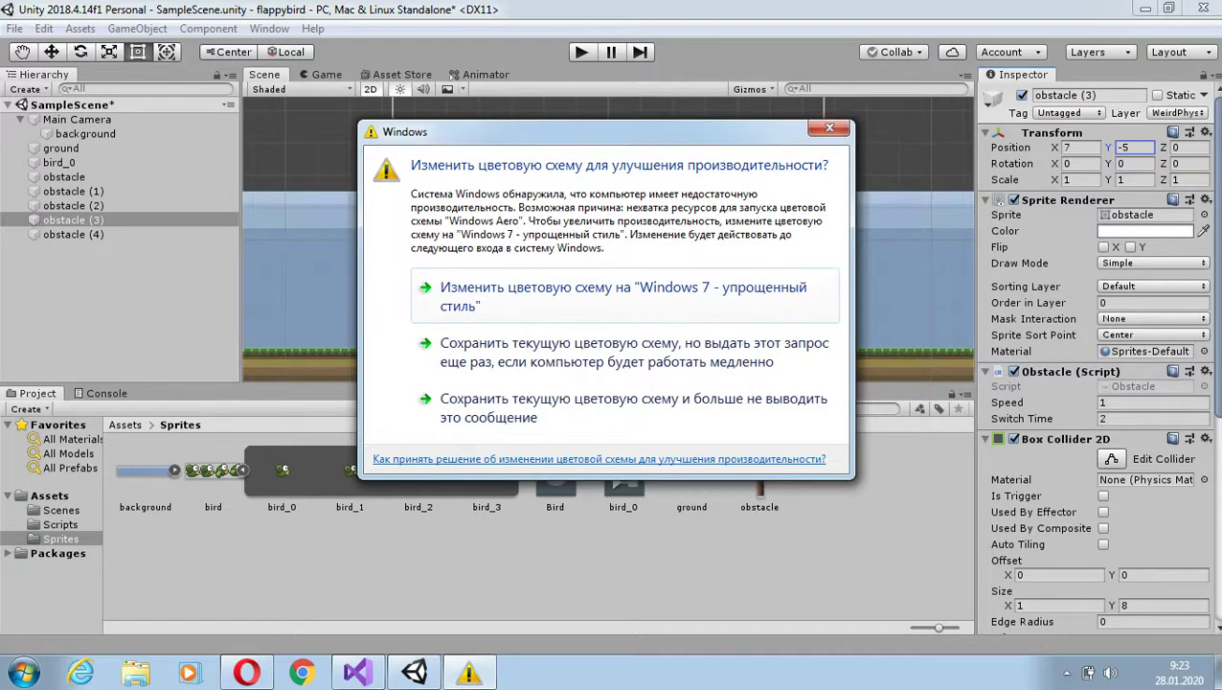
left_click(830, 128)
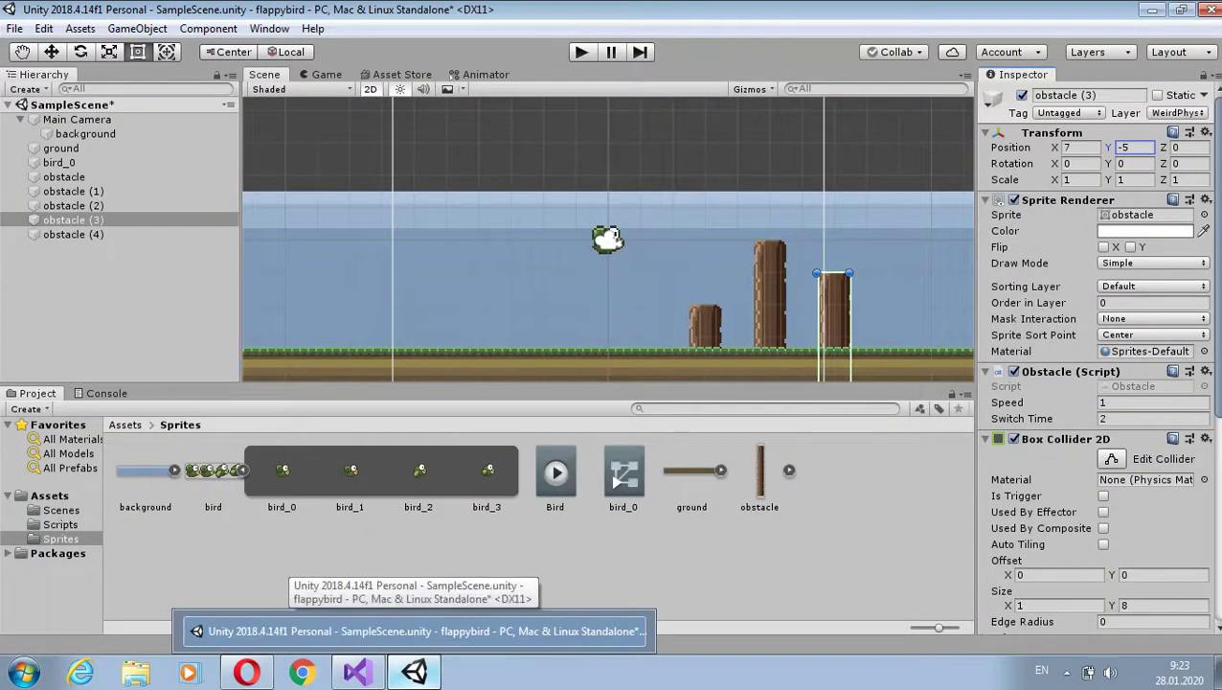
left_click(421, 630)
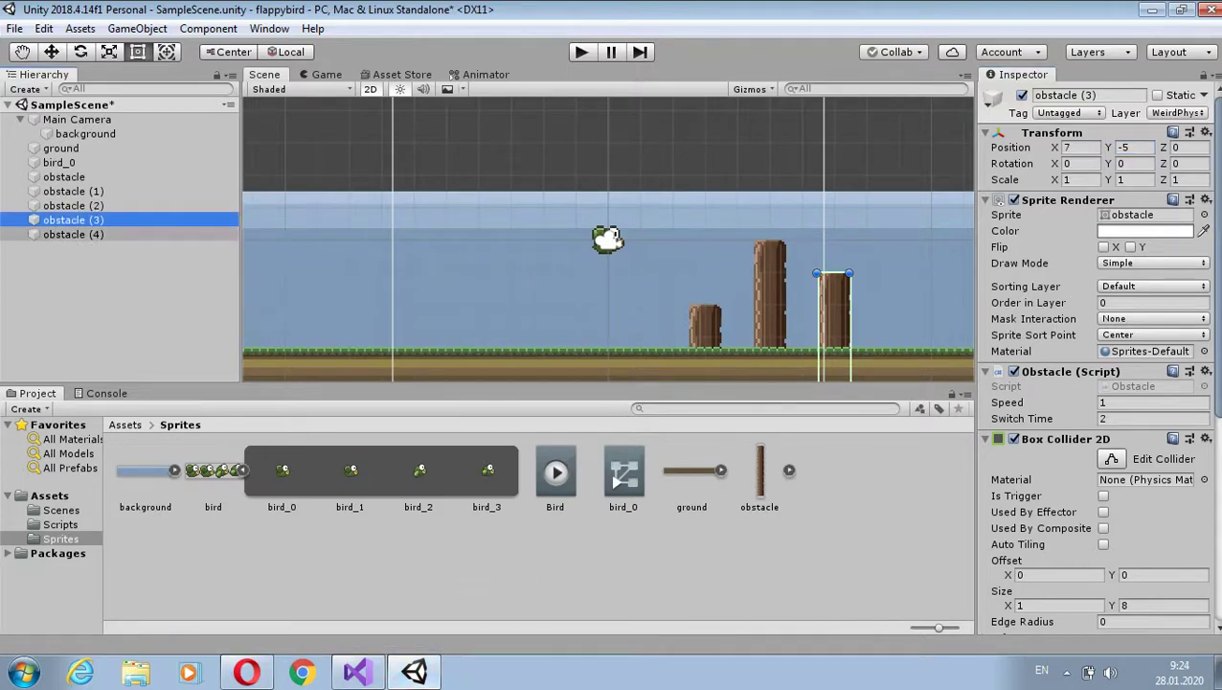
- Move obstacle (4) further right along the ground
left_click(72, 234)
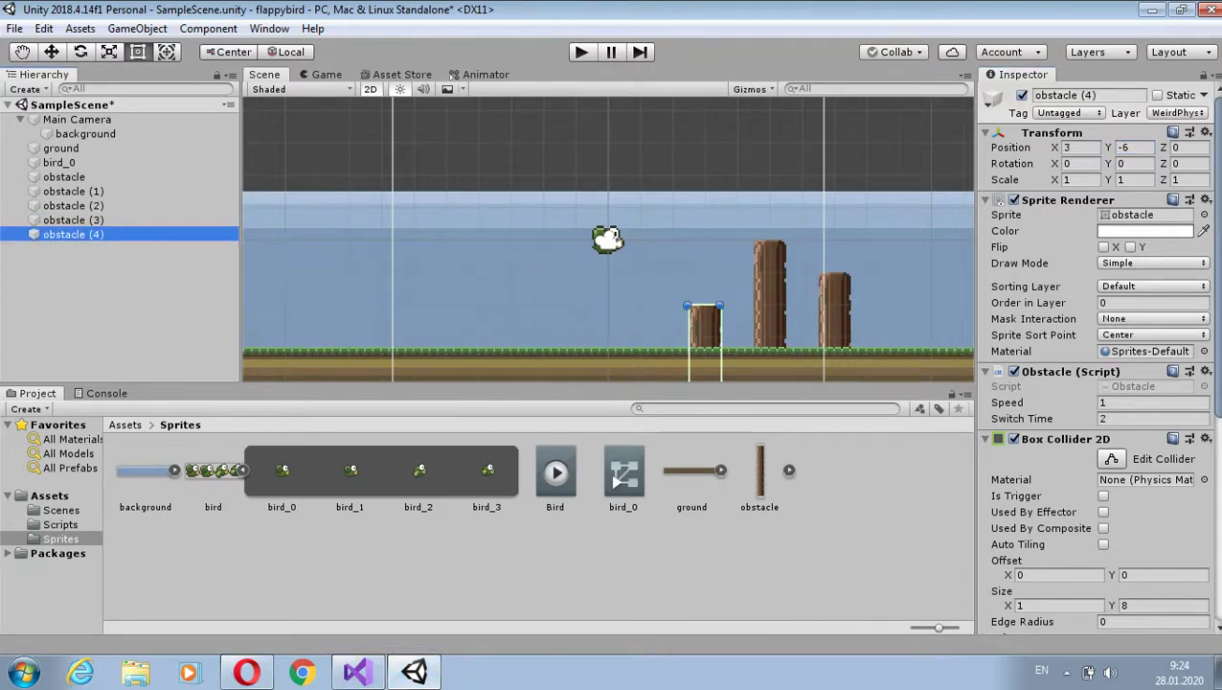
left_click_drag(704, 326, 934, 272)
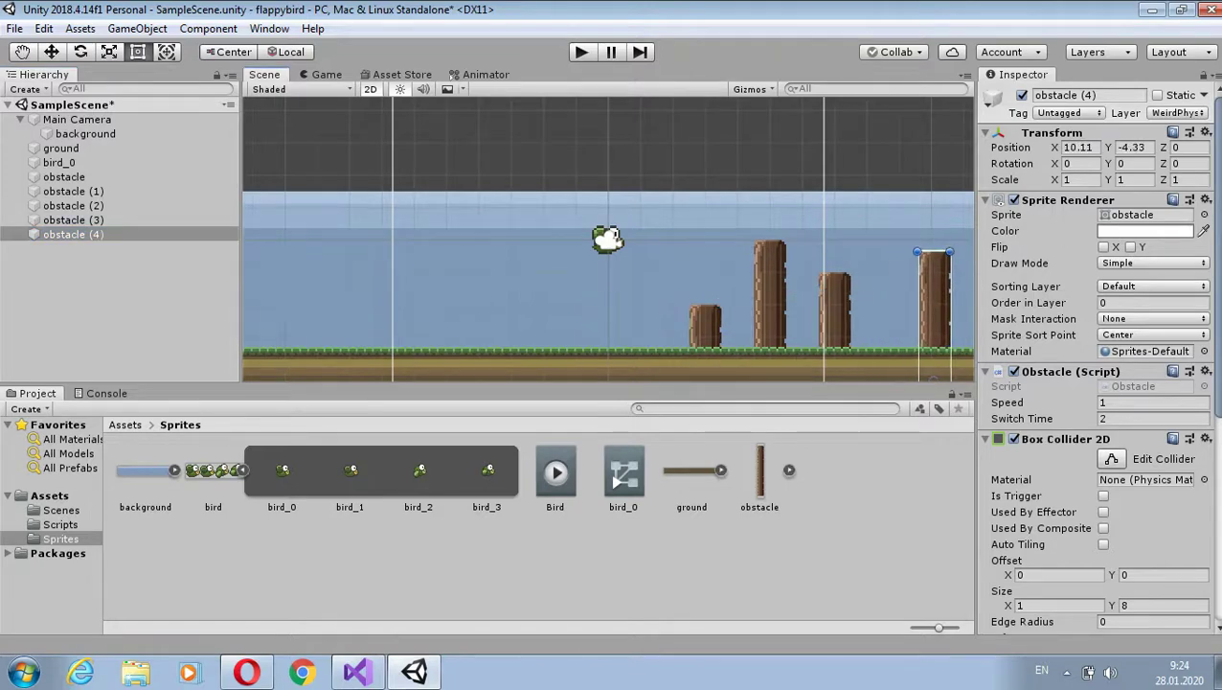
middle_click_drag(671, 287, 598, 244)
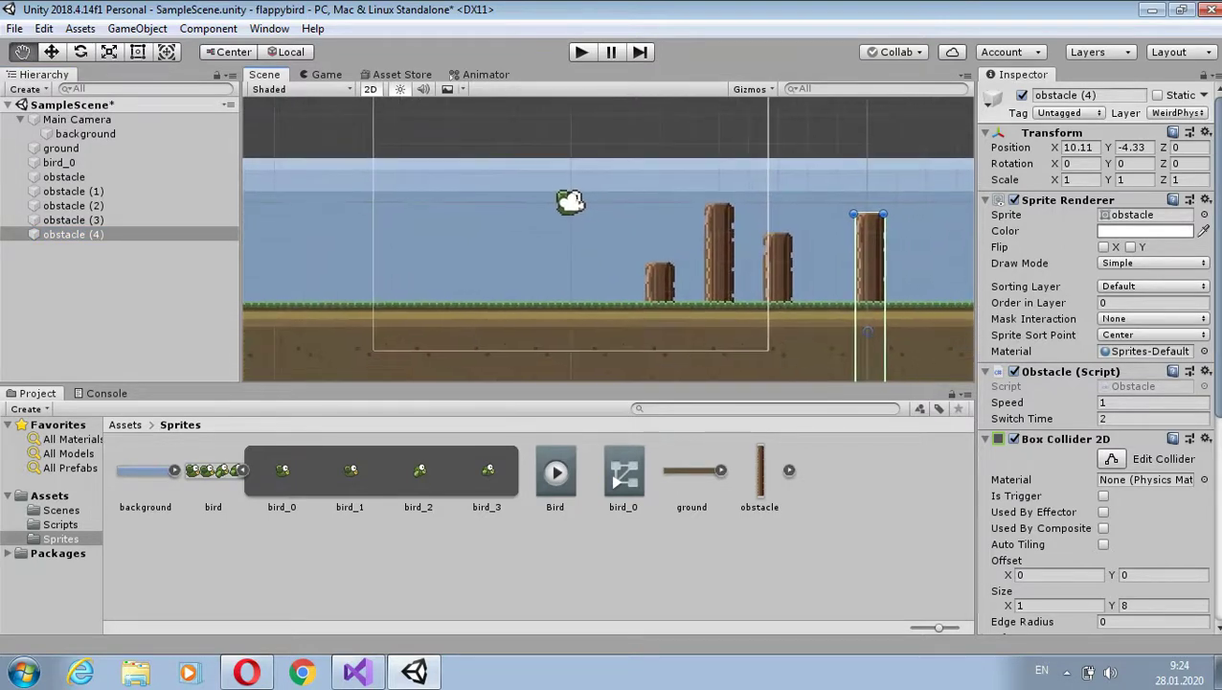
scroll(681, 162, "down", 1)
scroll(681, 163, "down", 2)
scroll(681, 163, "down", 2)
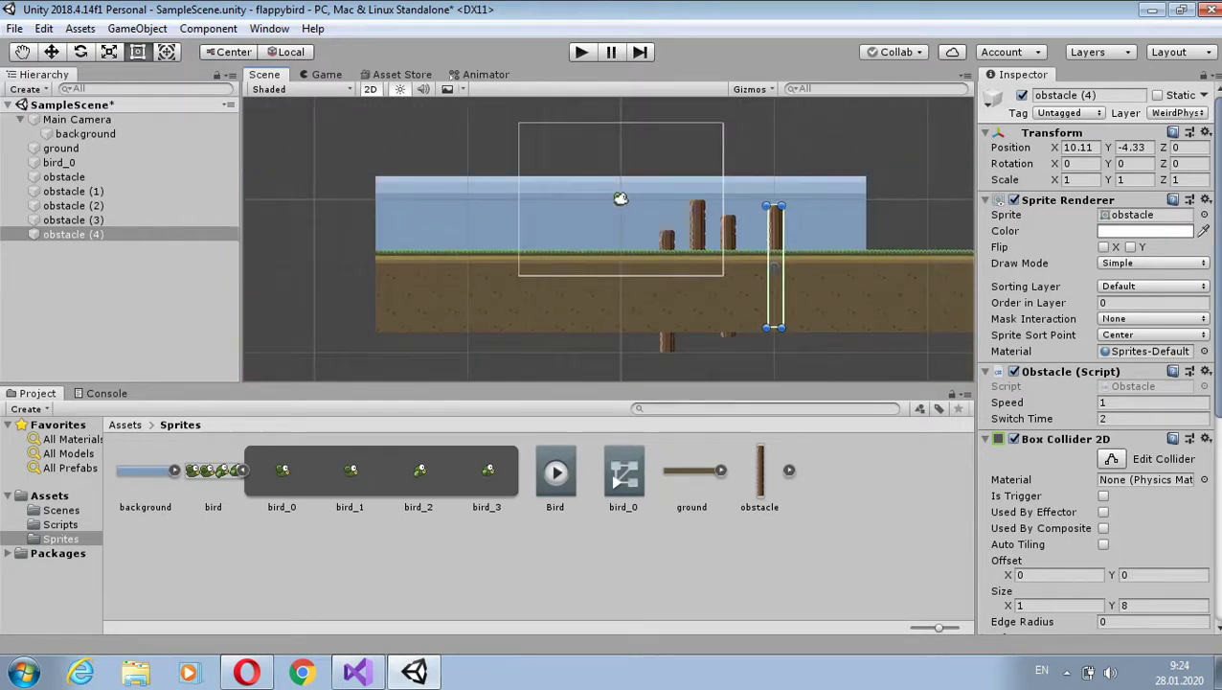
- Duplicate obstacle (4) as obstacle (5) and raise it to the top of the scene
right_click(79, 234)
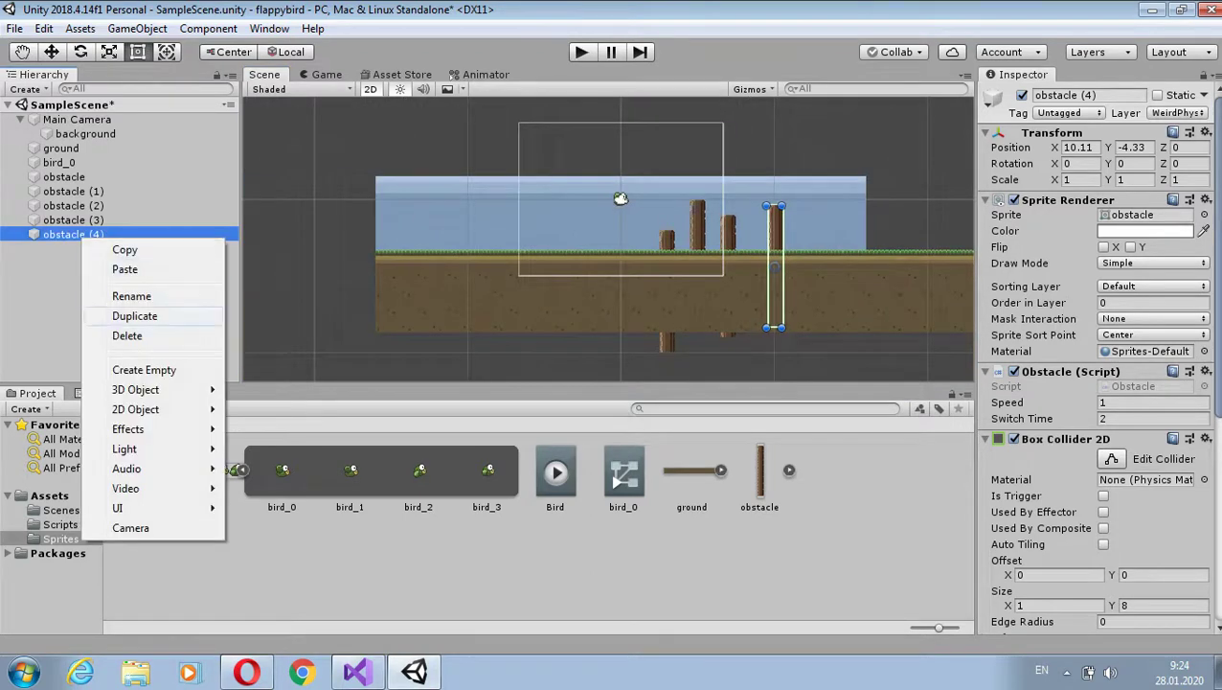
left_click(115, 313)
key("F2")
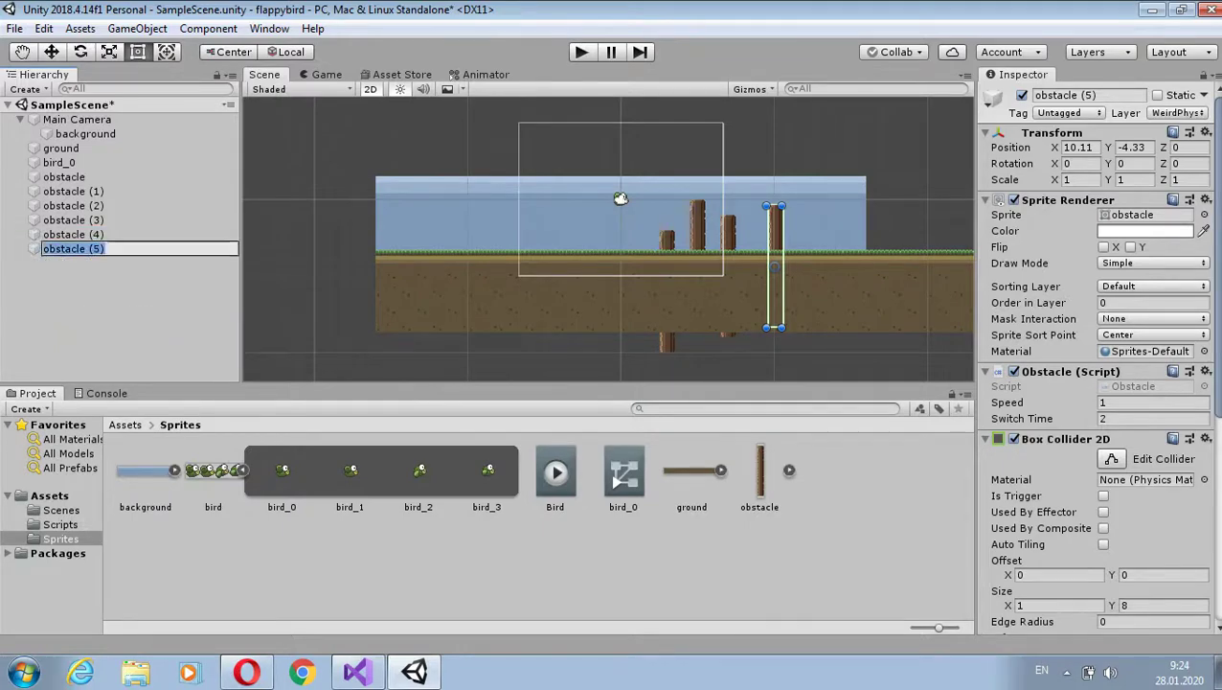
mouse_move(776, 273)
left_mouse_down()
mouse_move(655, 142)
mouse_move(651, 160)
mouse_move(657, 143)
left_mouse_up()
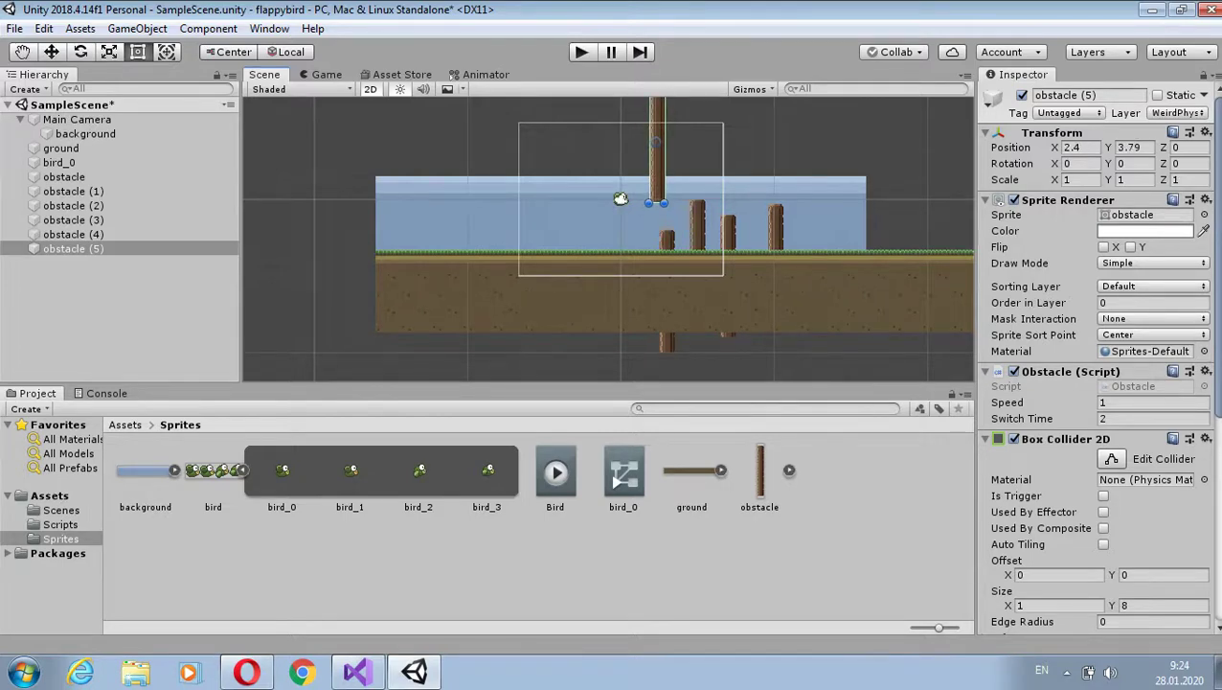
key("ctrl+2")
key("ctrl+1")
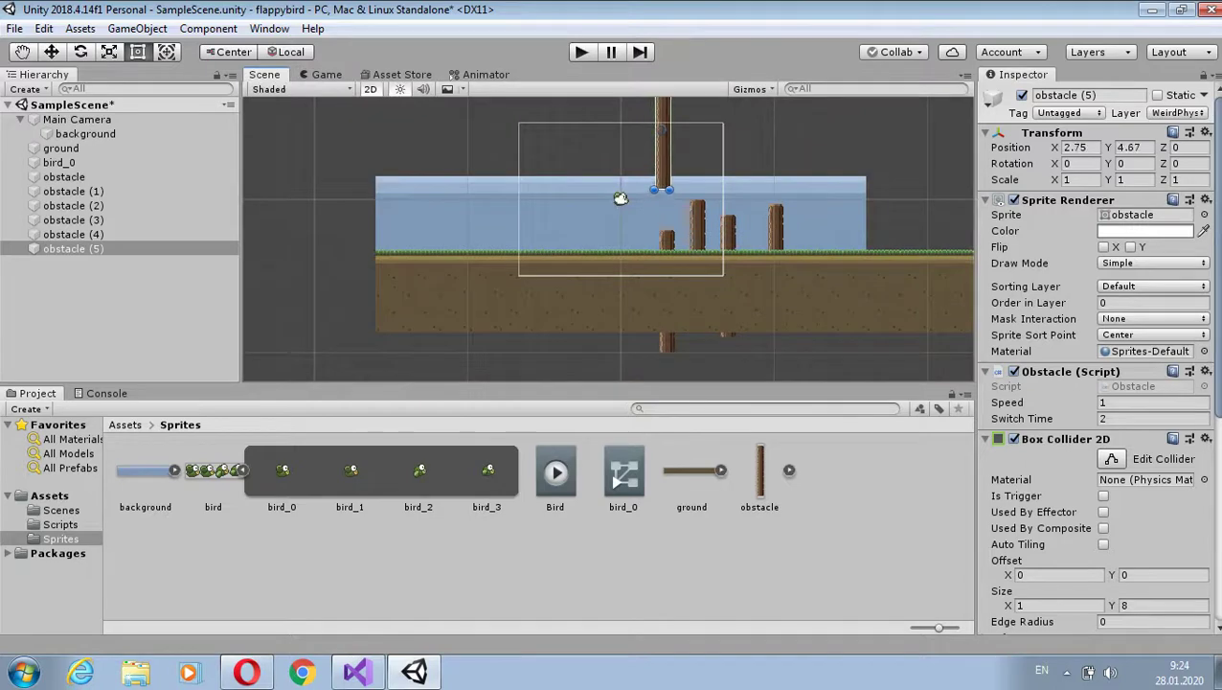
left_click_drag(656, 162, 663, 143)
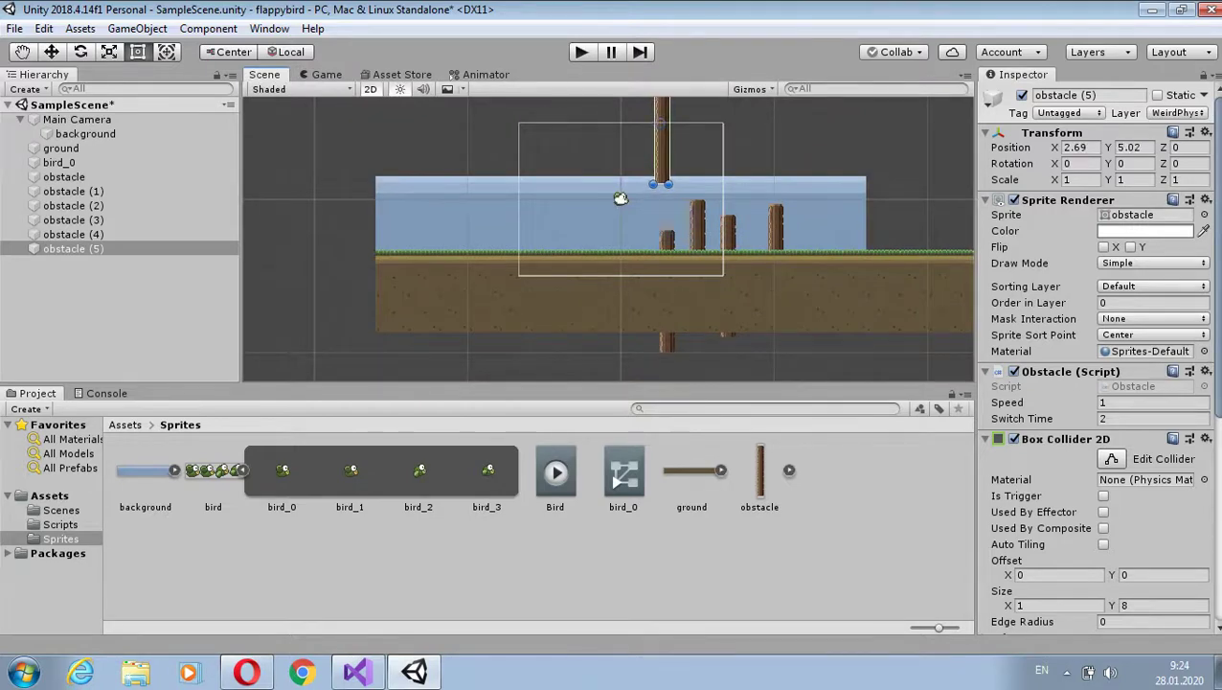
key("ctrl+2")
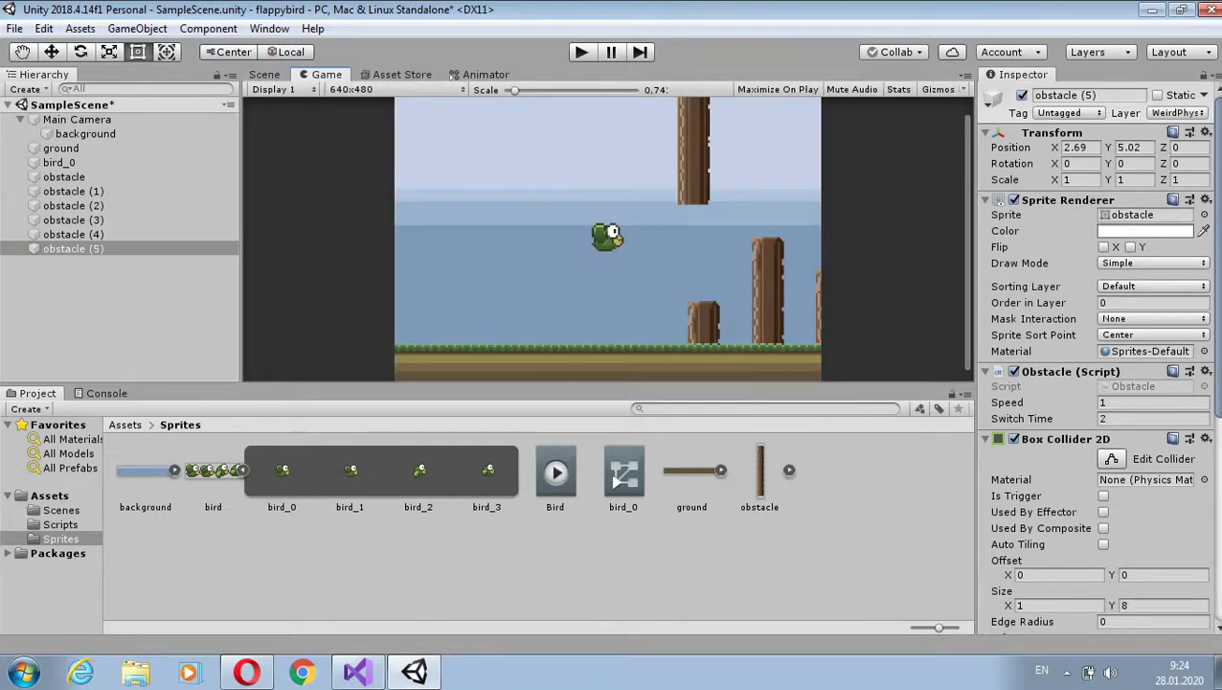
key("ctrl+1")
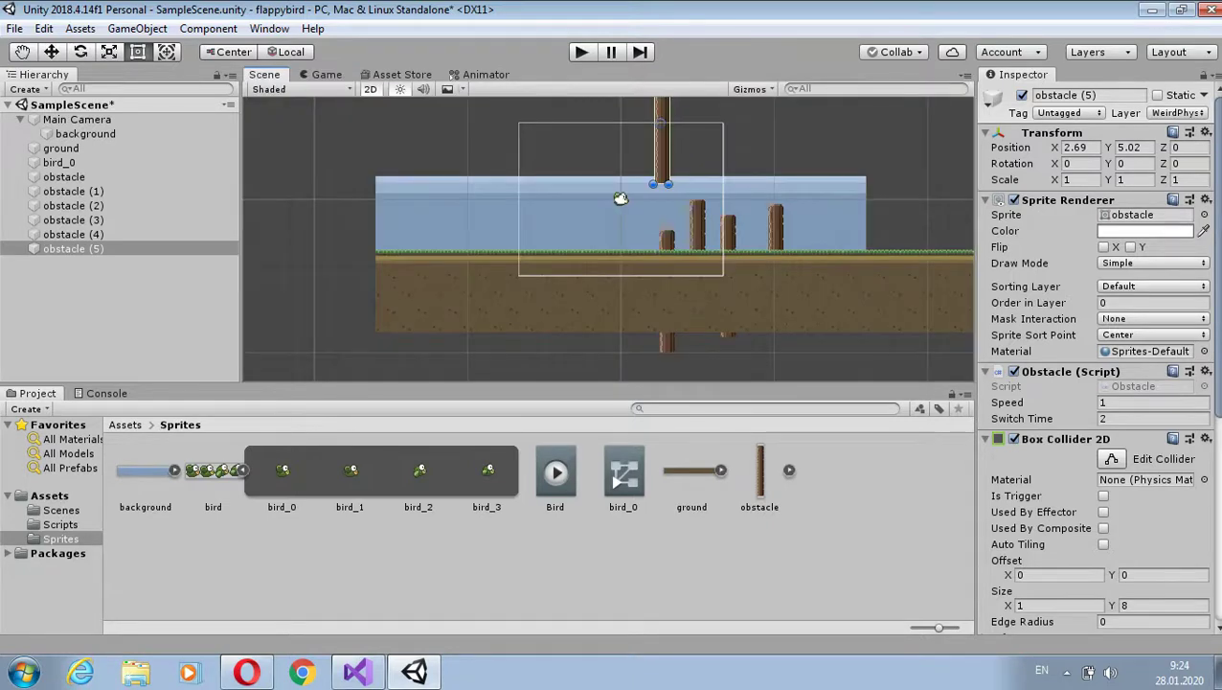
left_click_drag(661, 154, 664, 146)
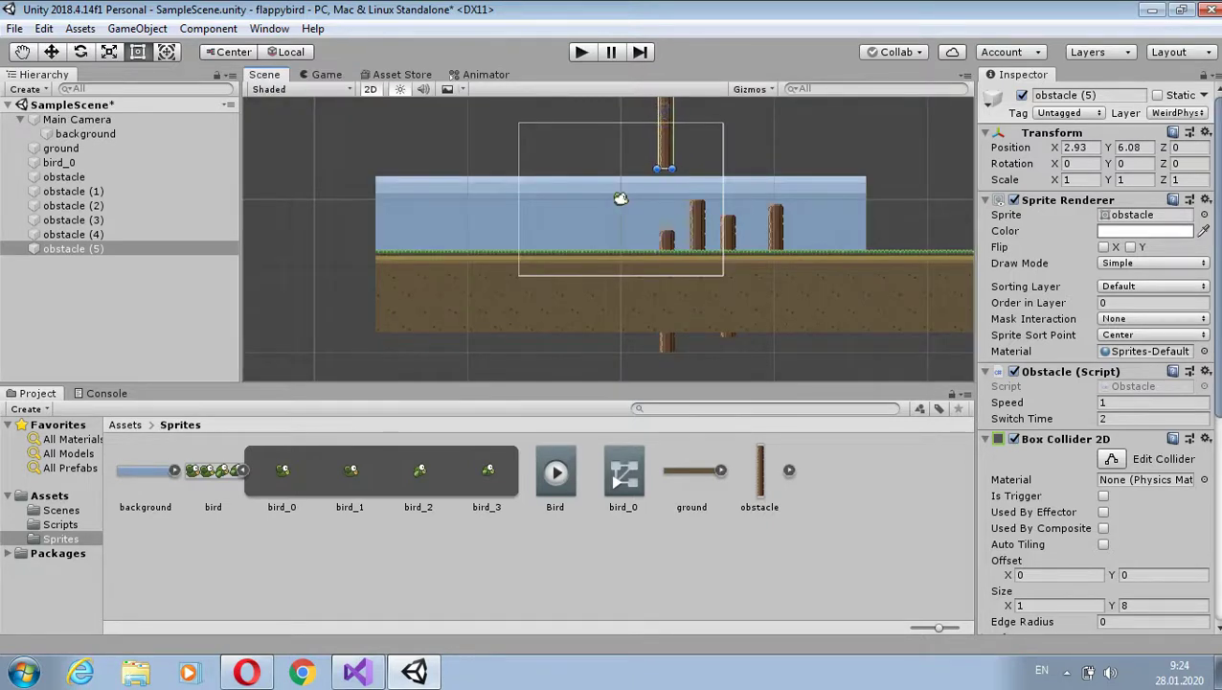
key("ctrl+2")
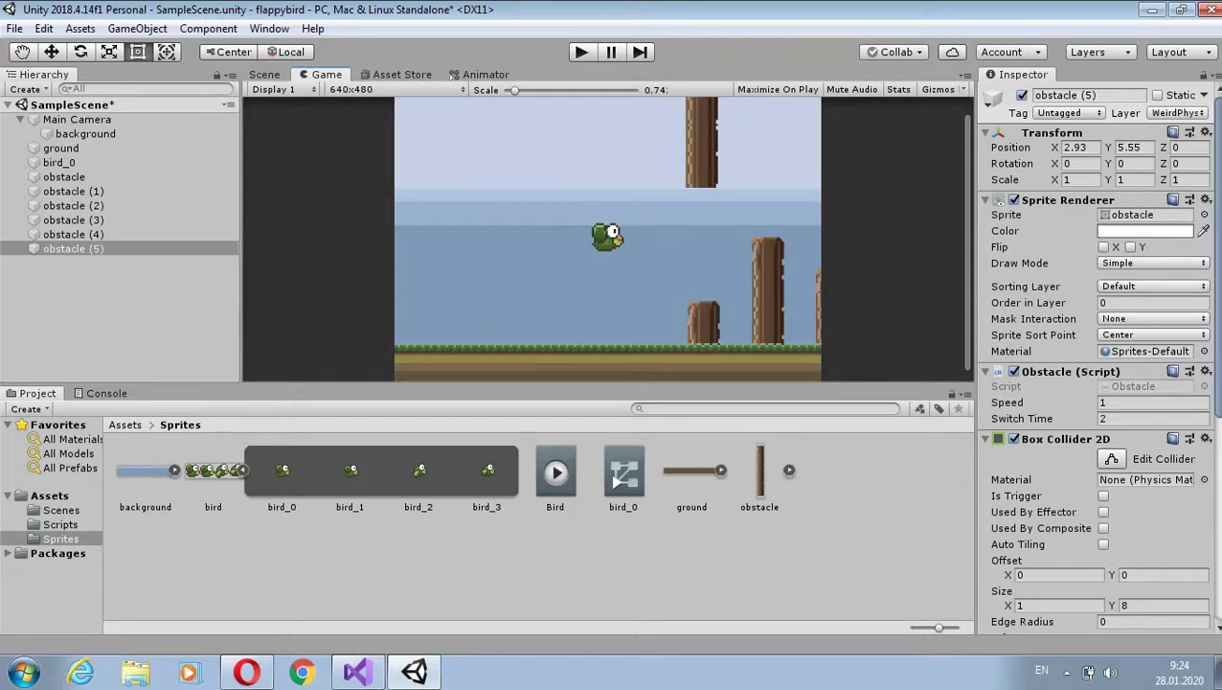
key("ctrl+1")
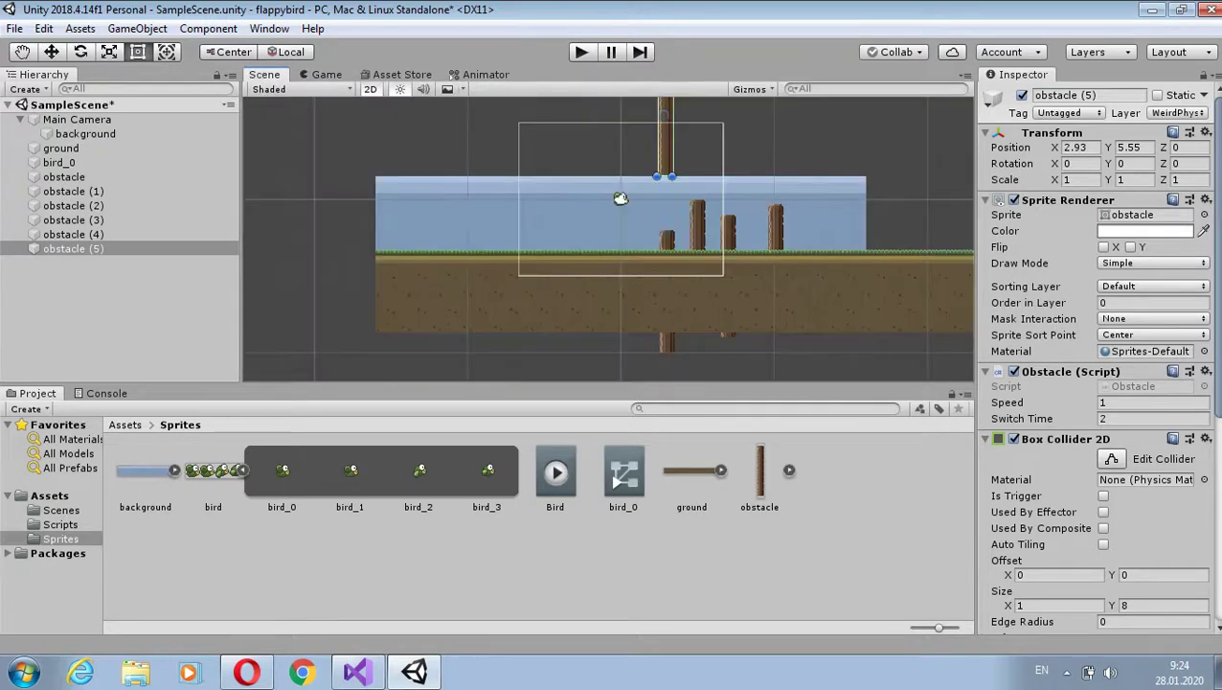
- Flip obstacle (5) upside down with Z rotation -180 and preview the game
left_click(1186, 163)
type("-180")
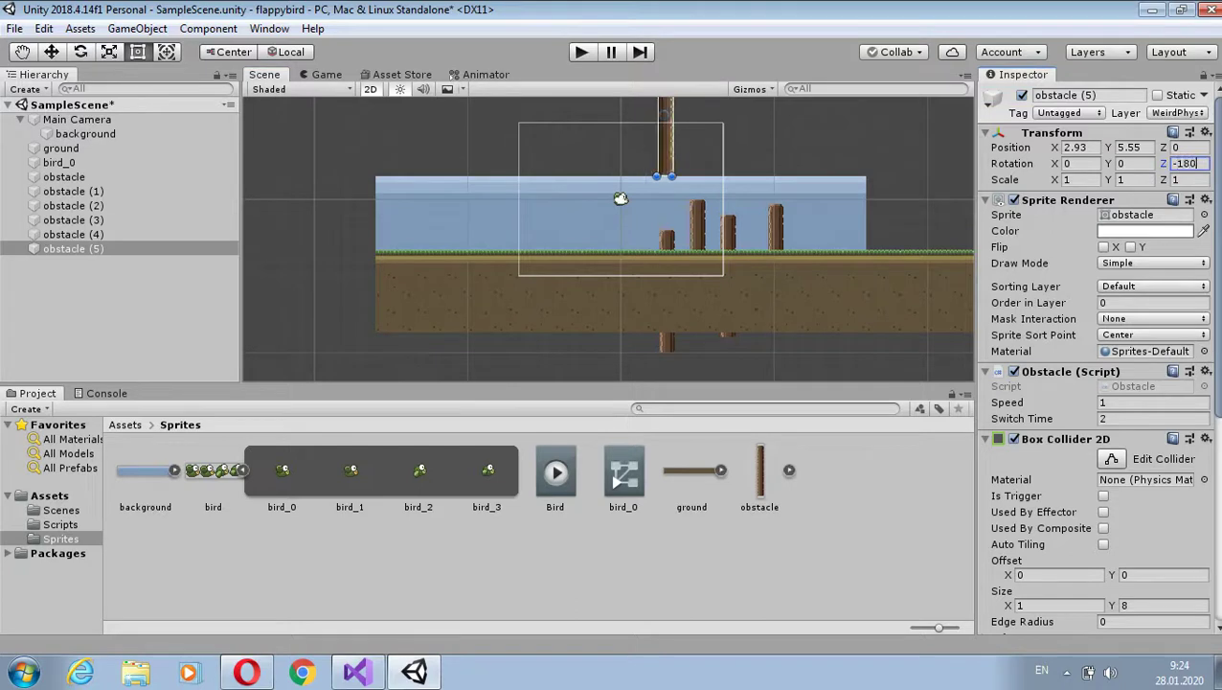
key("ctrl+2")
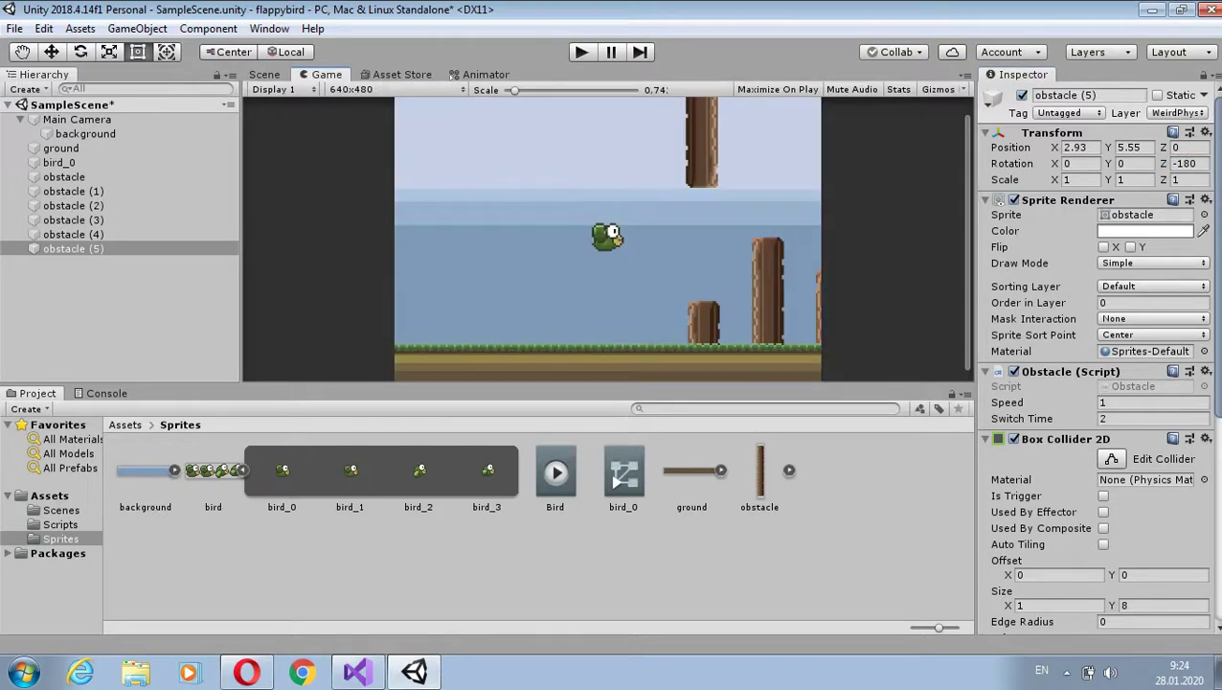
- Duplicate the hanging pillar obstacle (5) to create obstacles (6) through (9)
left_click(72, 234)
left_click(73, 248)
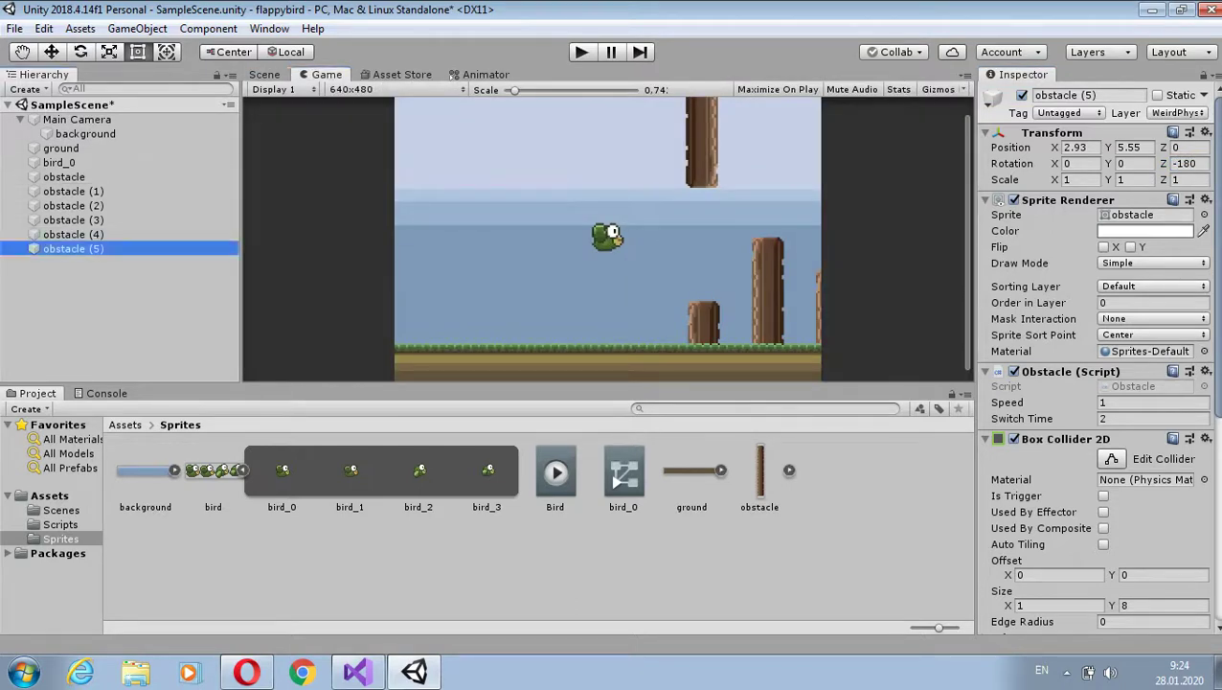
key("ctrl+d")
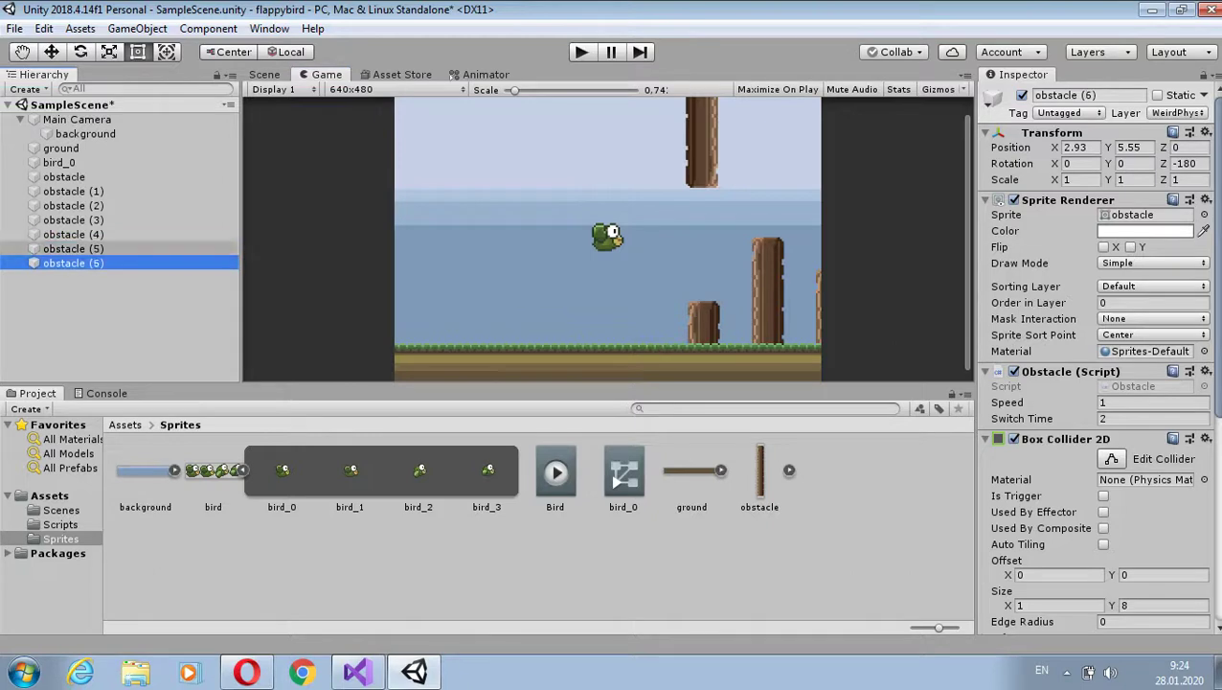
key("ctrl+d")
key("ctrl+d")
key("ctrl+d")
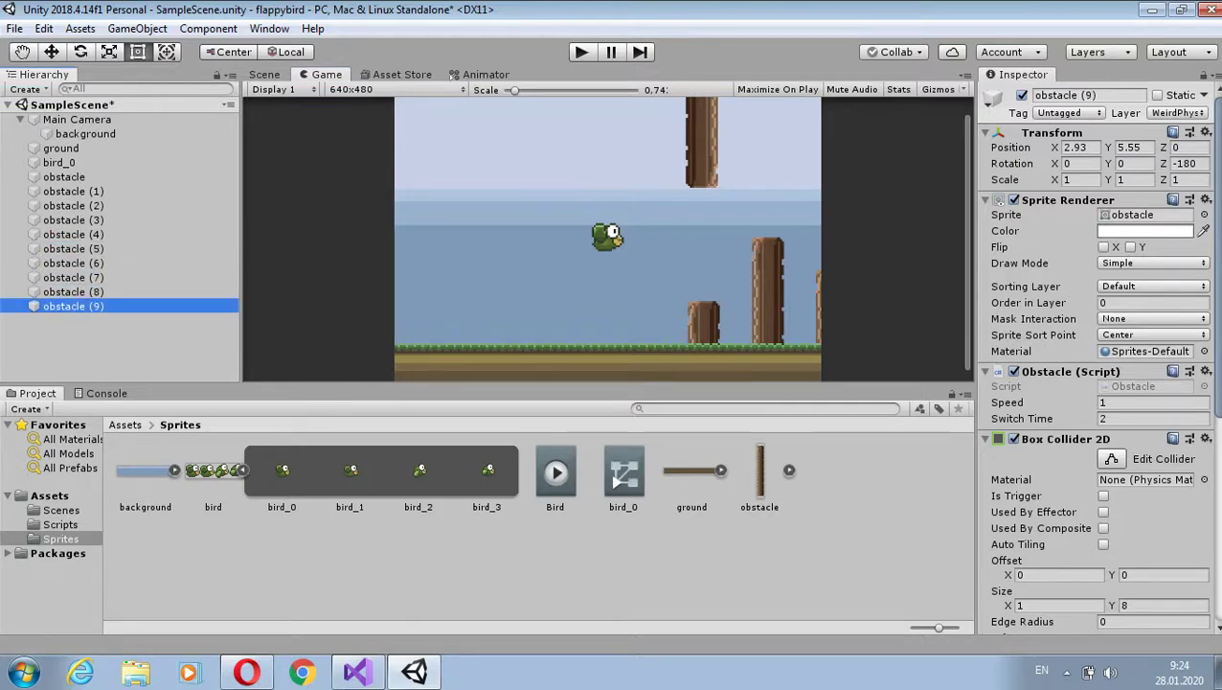
key("ctrl+1")
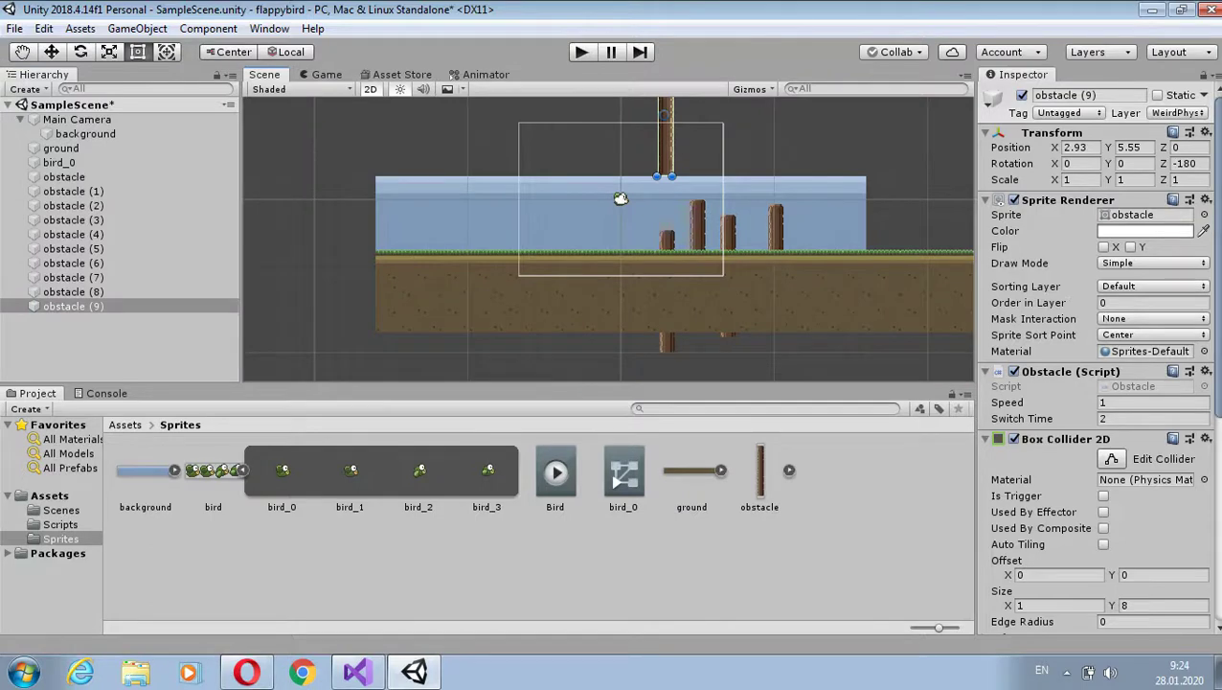
- Spread the new hanging pillars, obstacles (9), (8), (7) and (6), progressively further right along the top
left_click_drag(666, 144, 738, 152)
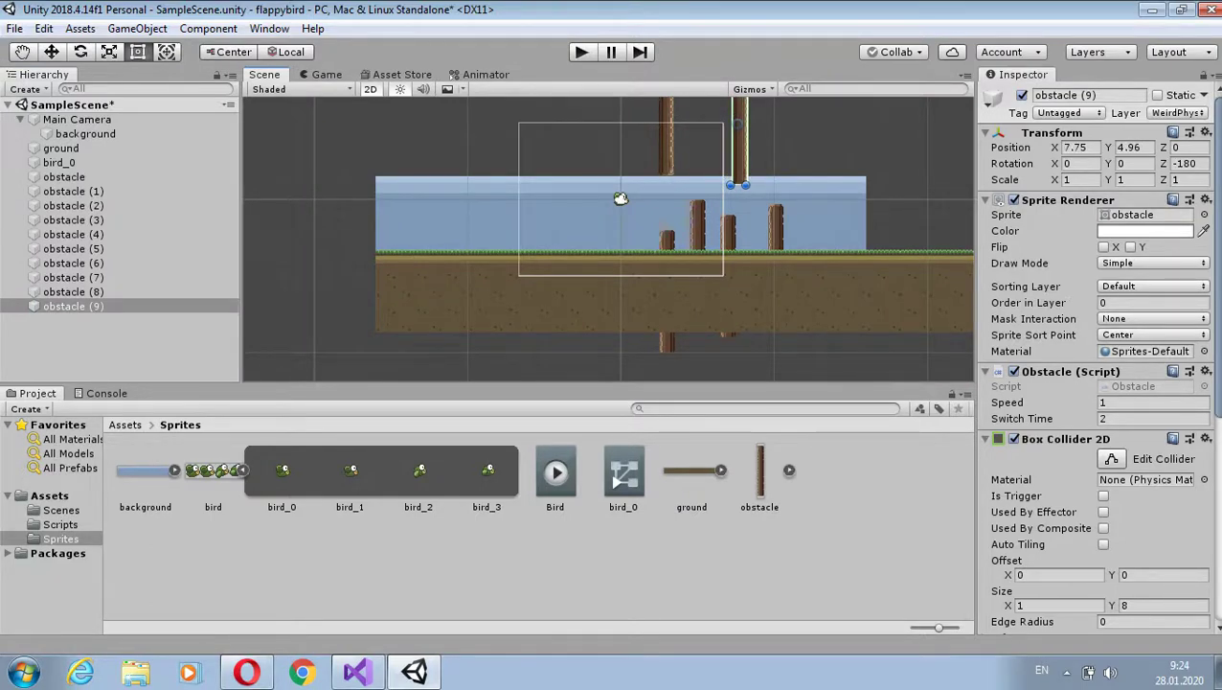
left_click(72, 291)
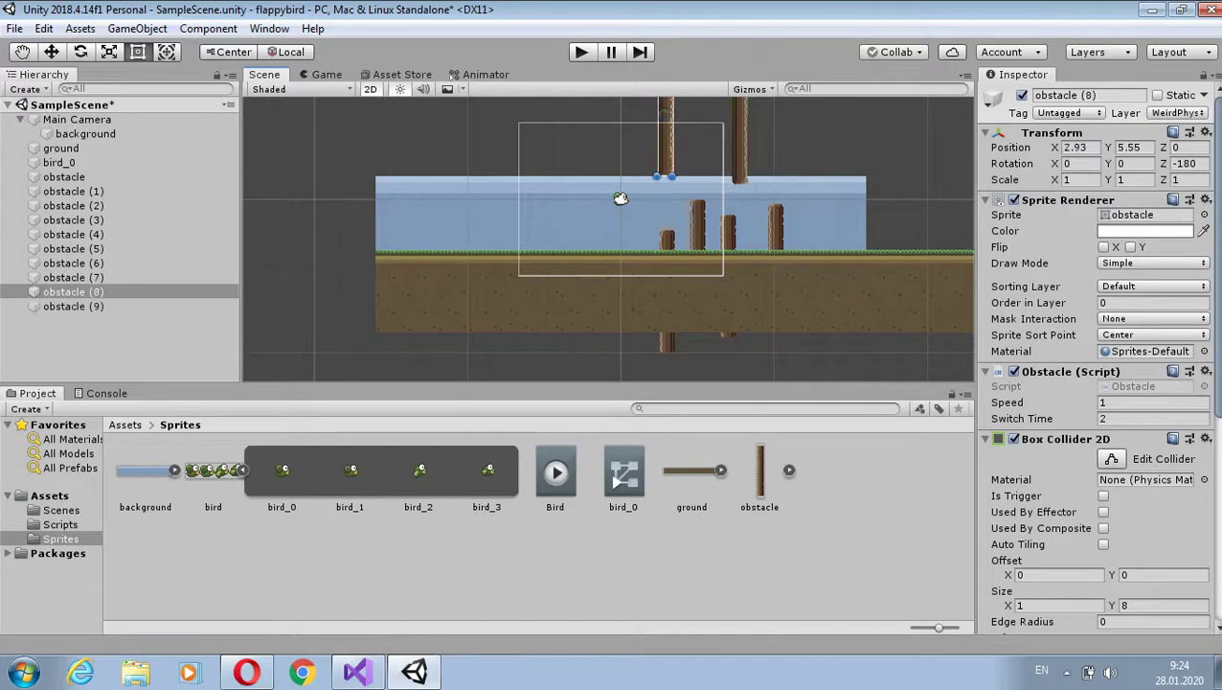
mouse_move(665, 143)
left_mouse_down()
mouse_move(797, 155)
mouse_move(808, 120)
left_mouse_up()
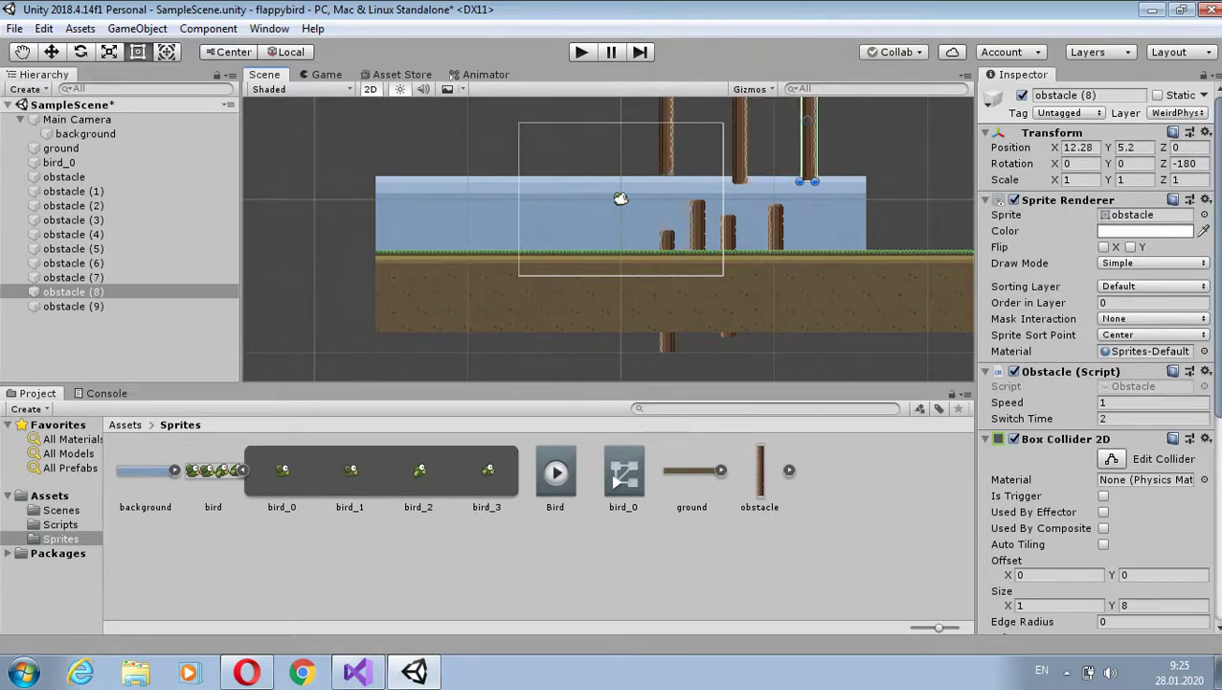
left_click(665, 144)
left_click_drag(666, 143, 846, 161)
left_click(666, 143)
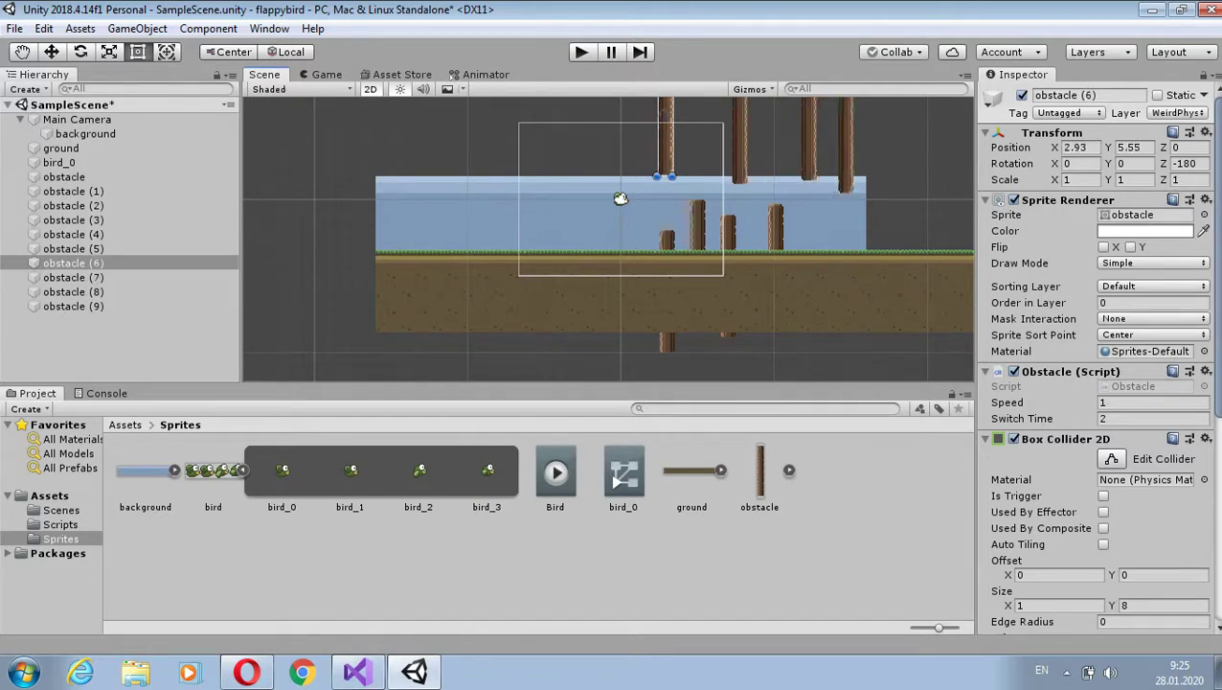
mouse_move(666, 143)
left_mouse_down()
mouse_move(864, 169)
mouse_move(886, 155)
left_mouse_up()
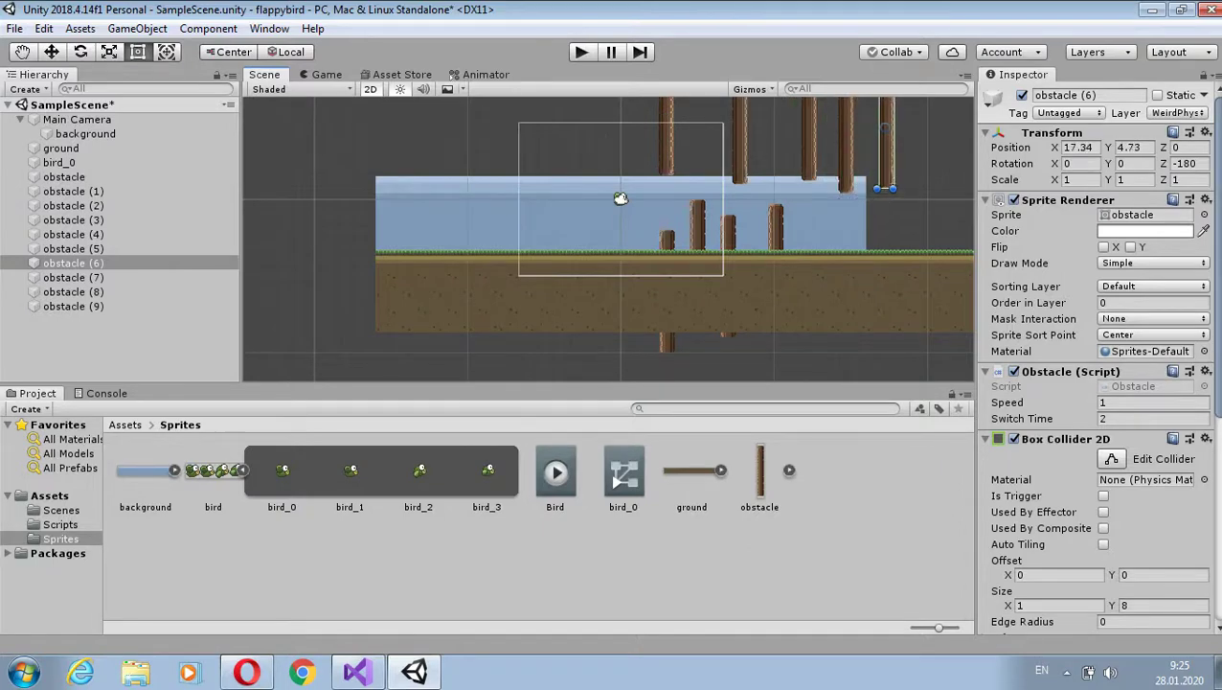
left_click(73, 248)
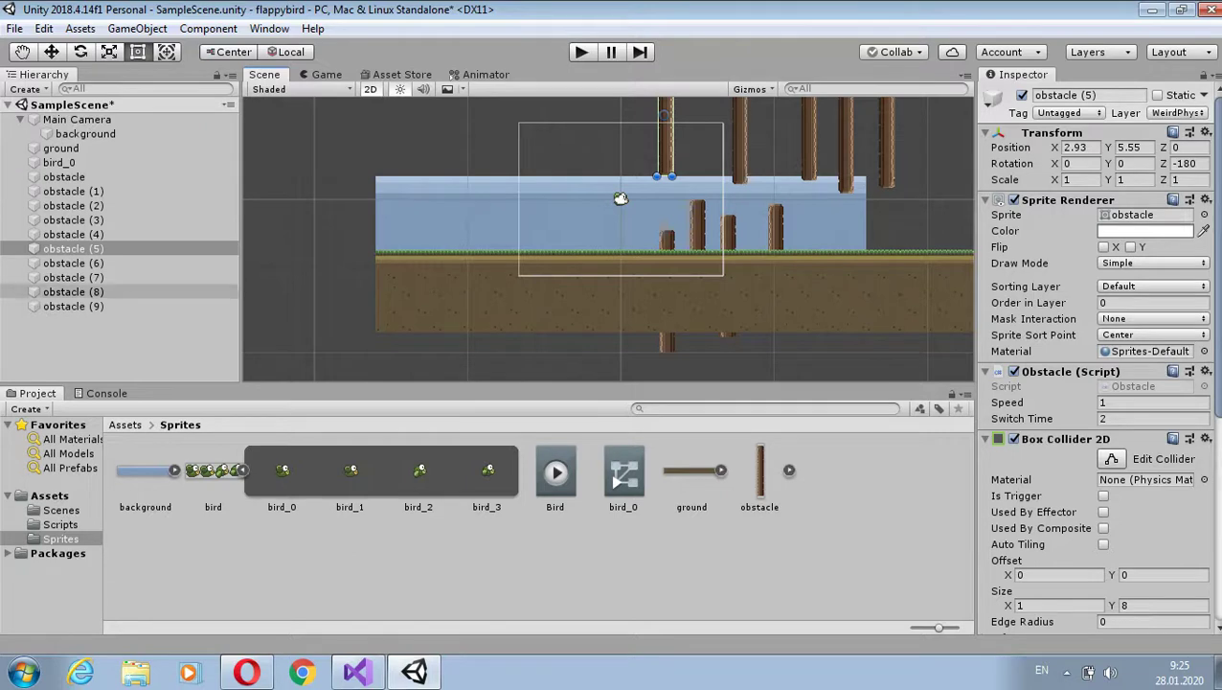
left_click(72, 234)
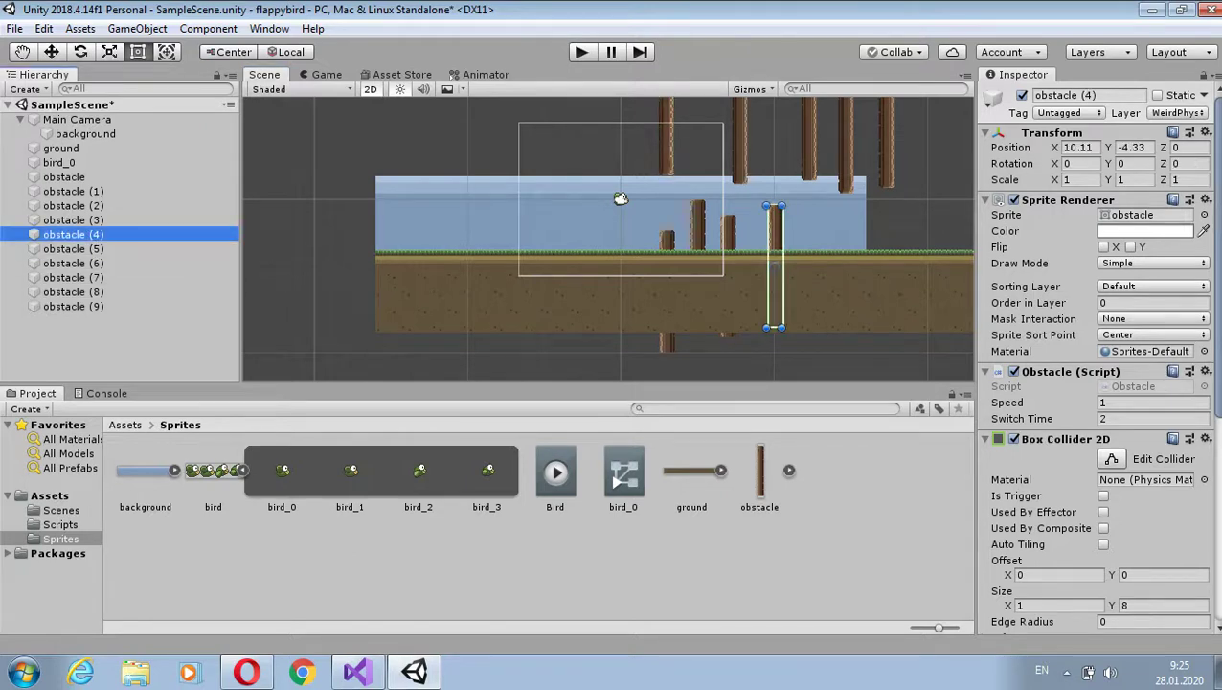
- Duplicate ground pillar obstacle (4) as obstacle (10) at X 14.46, Y −5.21, then play-test
key("ctrl+d")
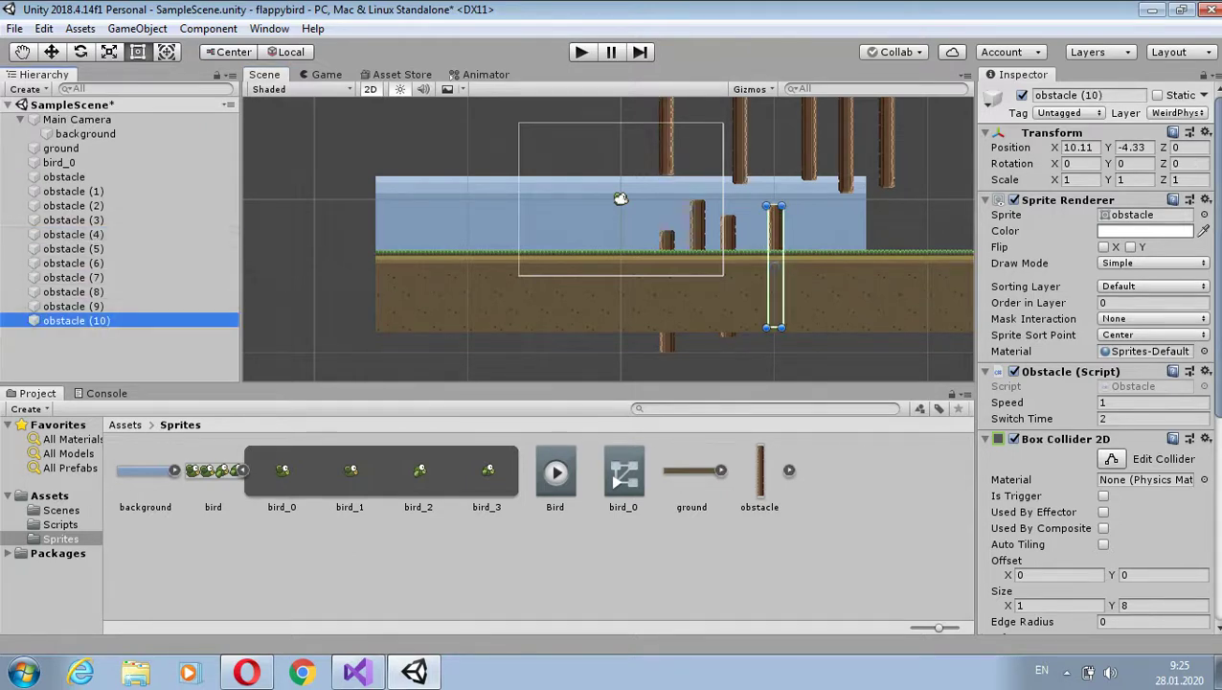
left_click_drag(774, 268, 841, 280)
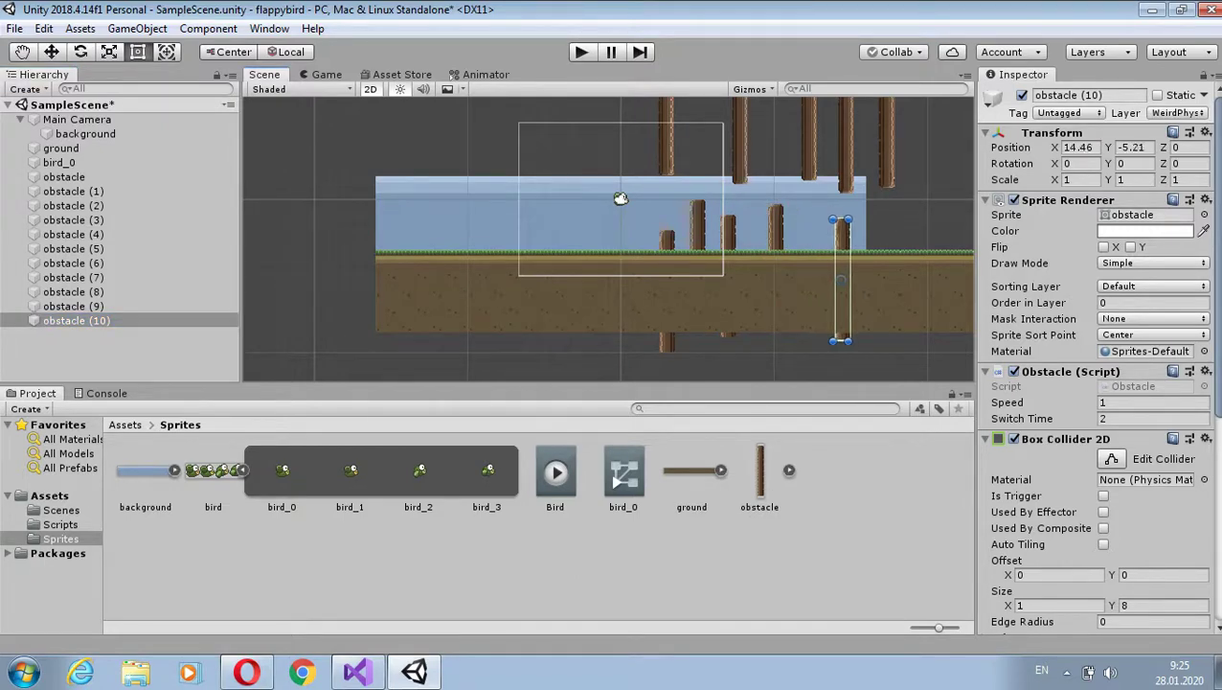
key("ctrl+p")
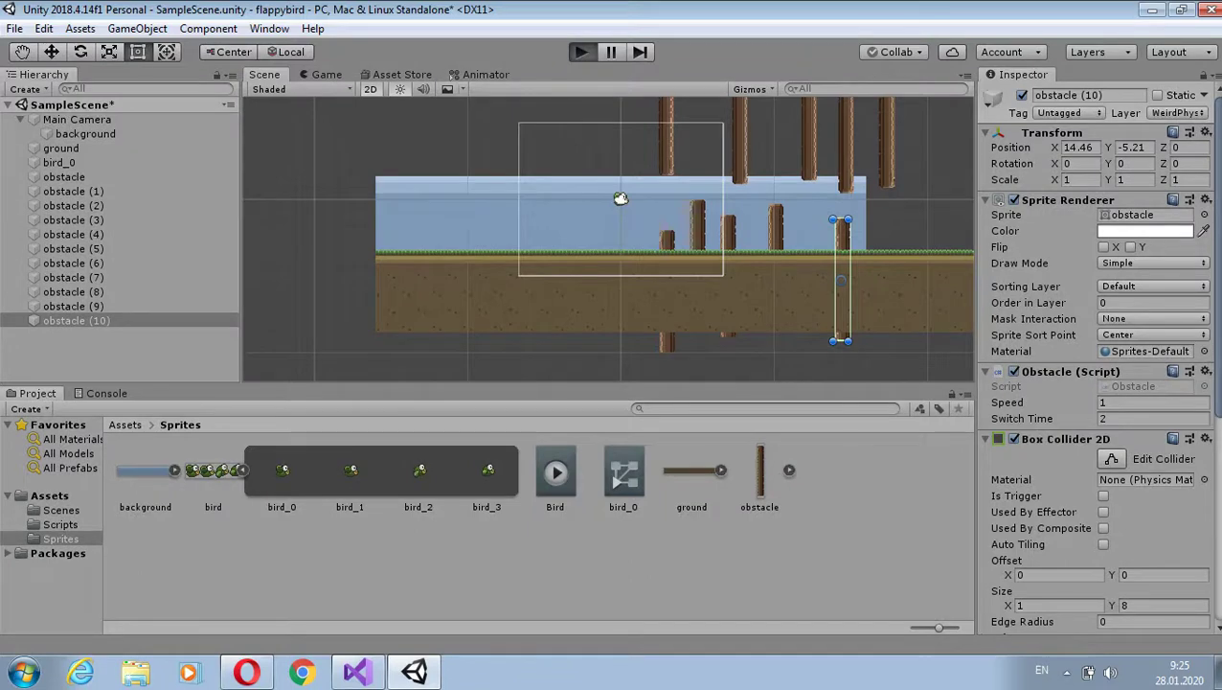
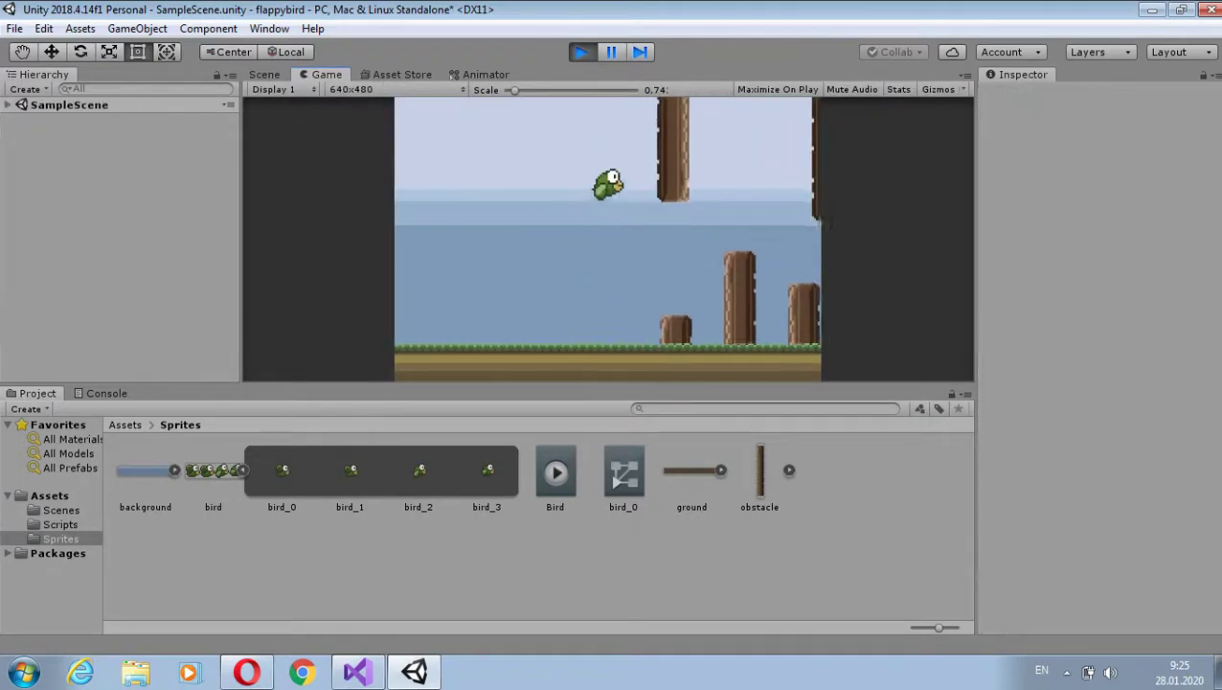
- Flap the bird five times through the pipe gaps, then stop play mode
key("space")
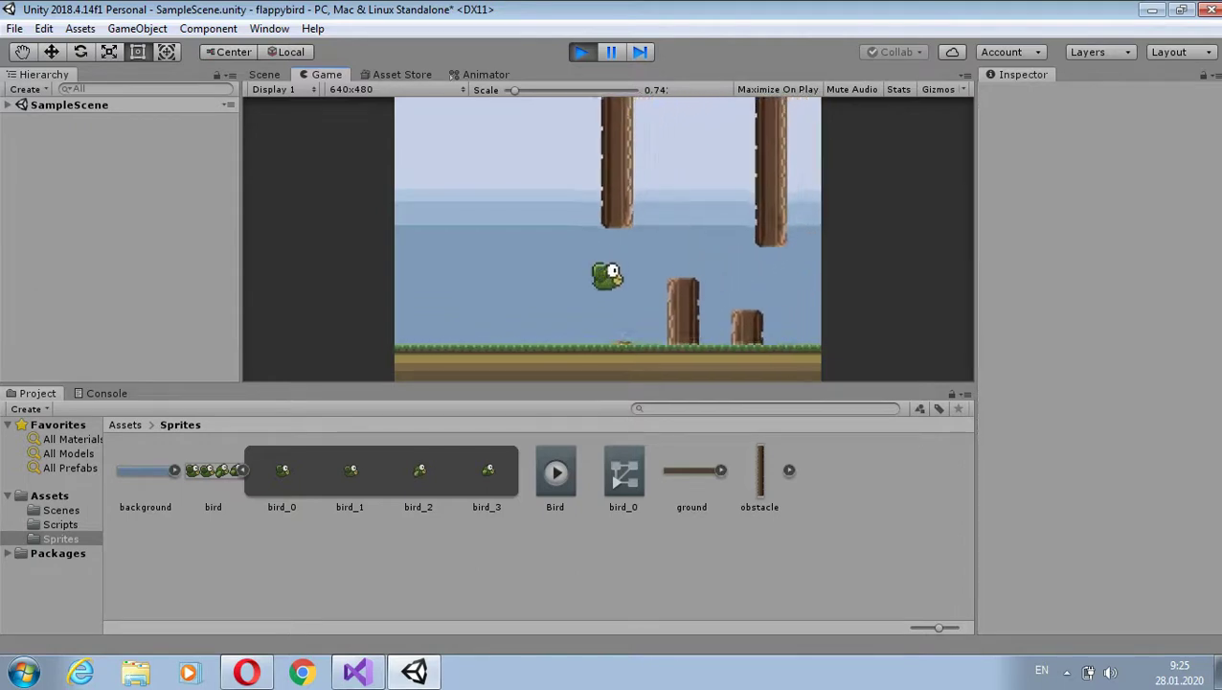
key("space")
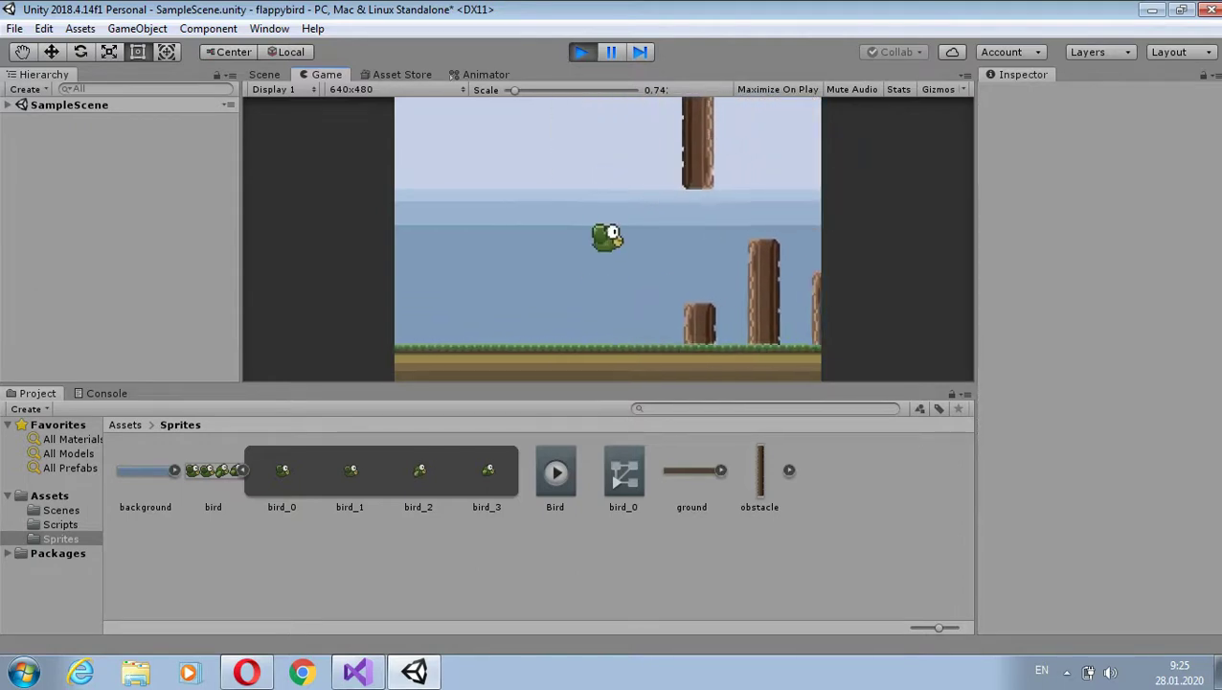
key("space")
key("space")
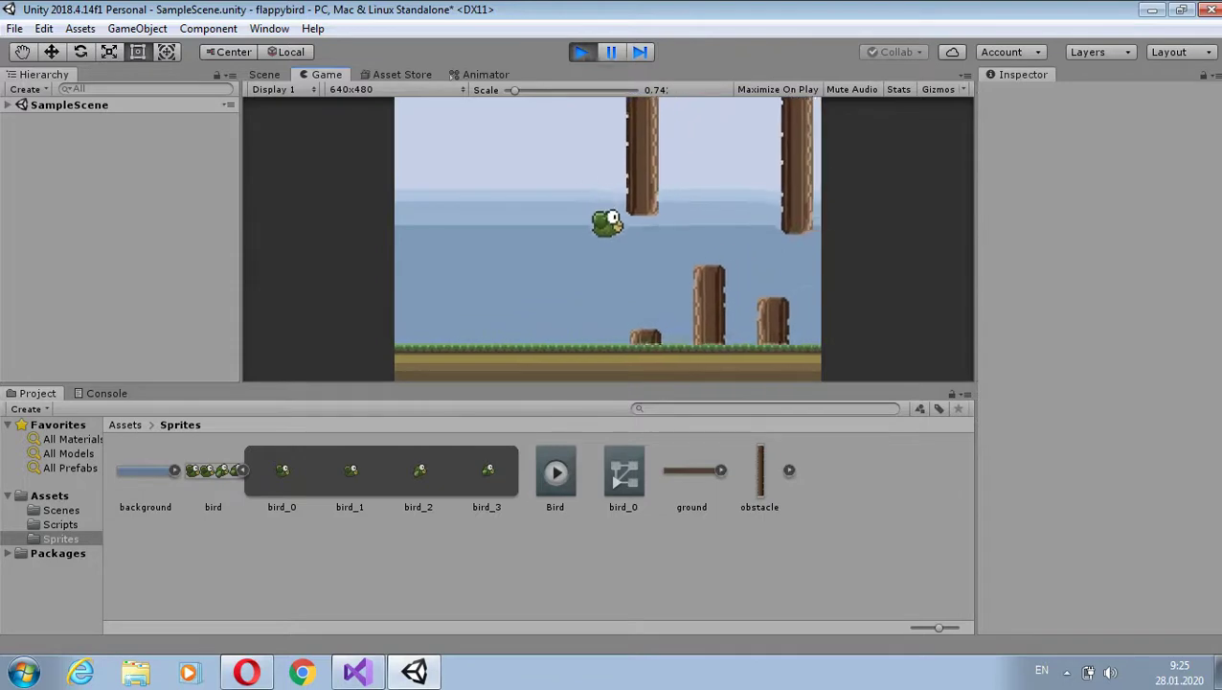
key("space")
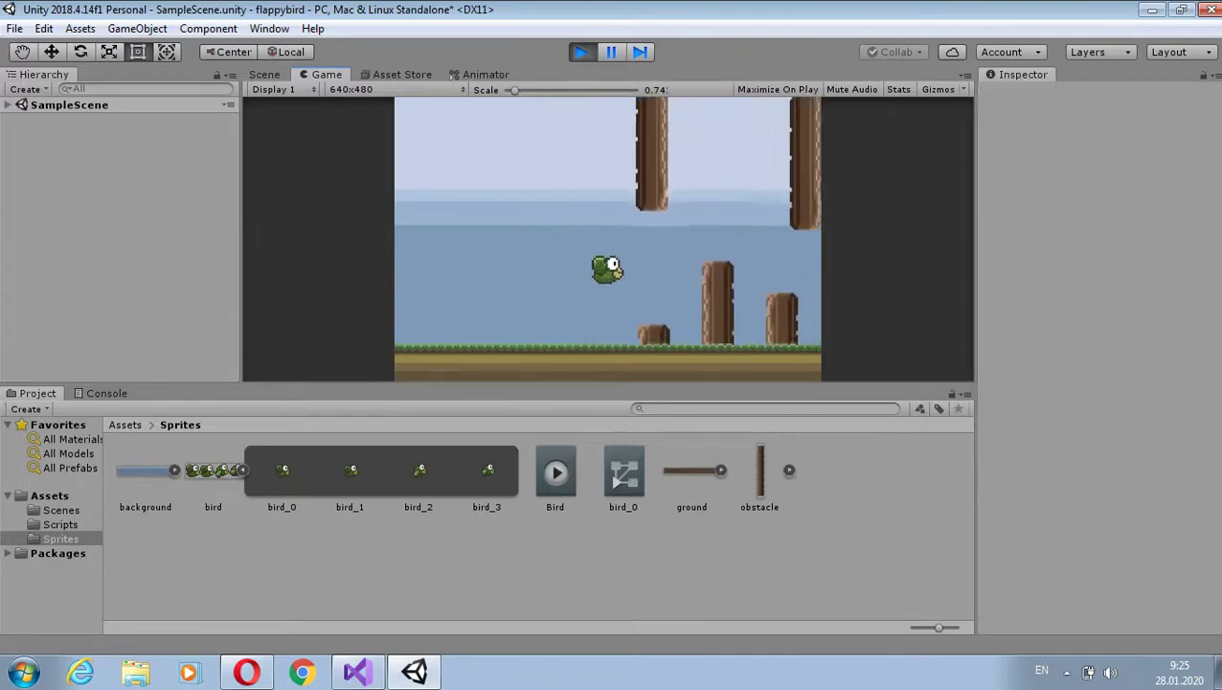
key("space")
key("space")
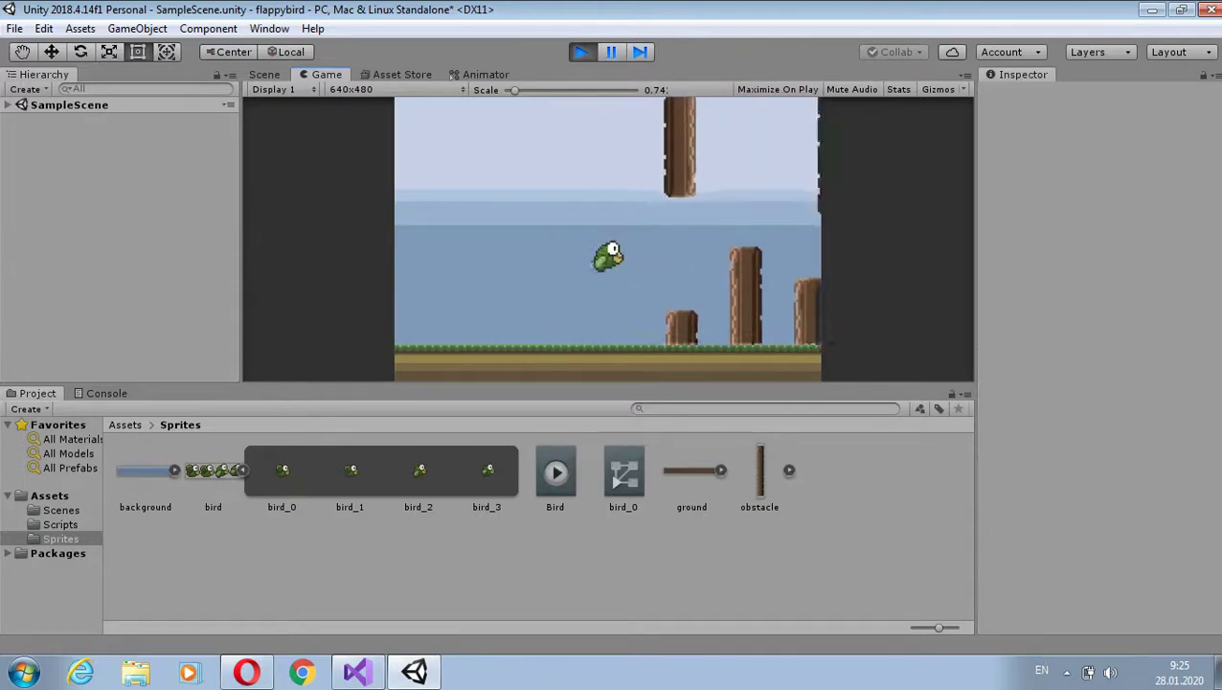
key("ctrl+p")
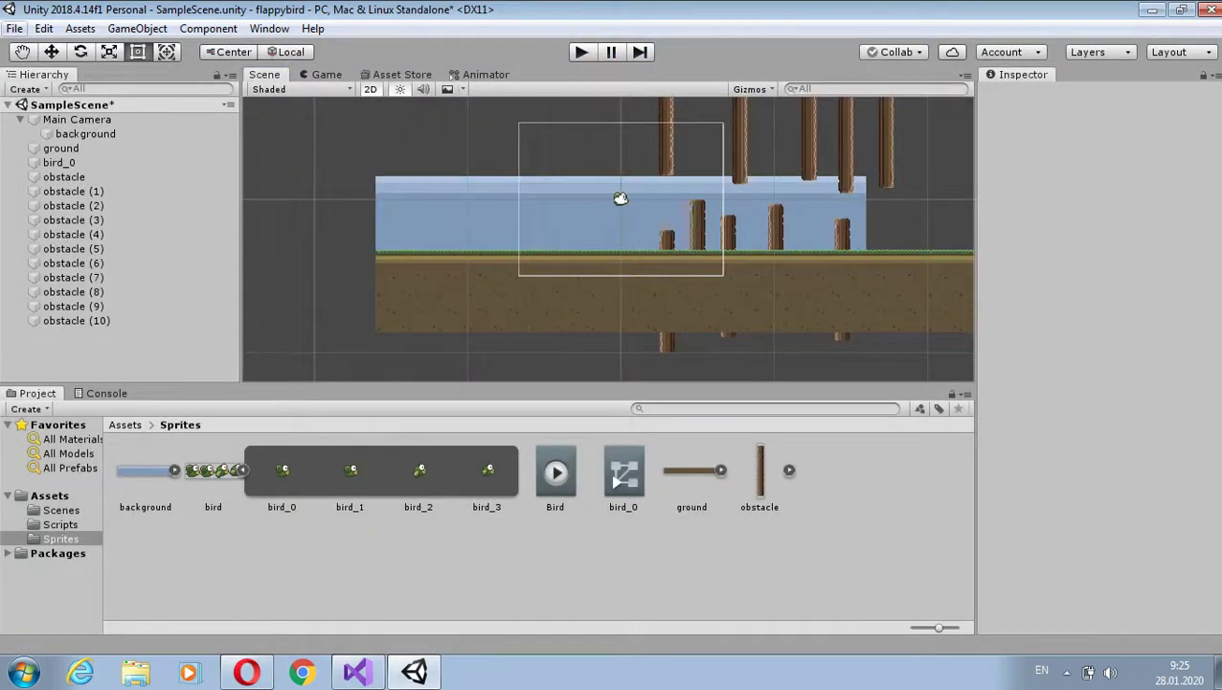
- Save the current scene under the new name 'Bird'
left_click(14, 28)
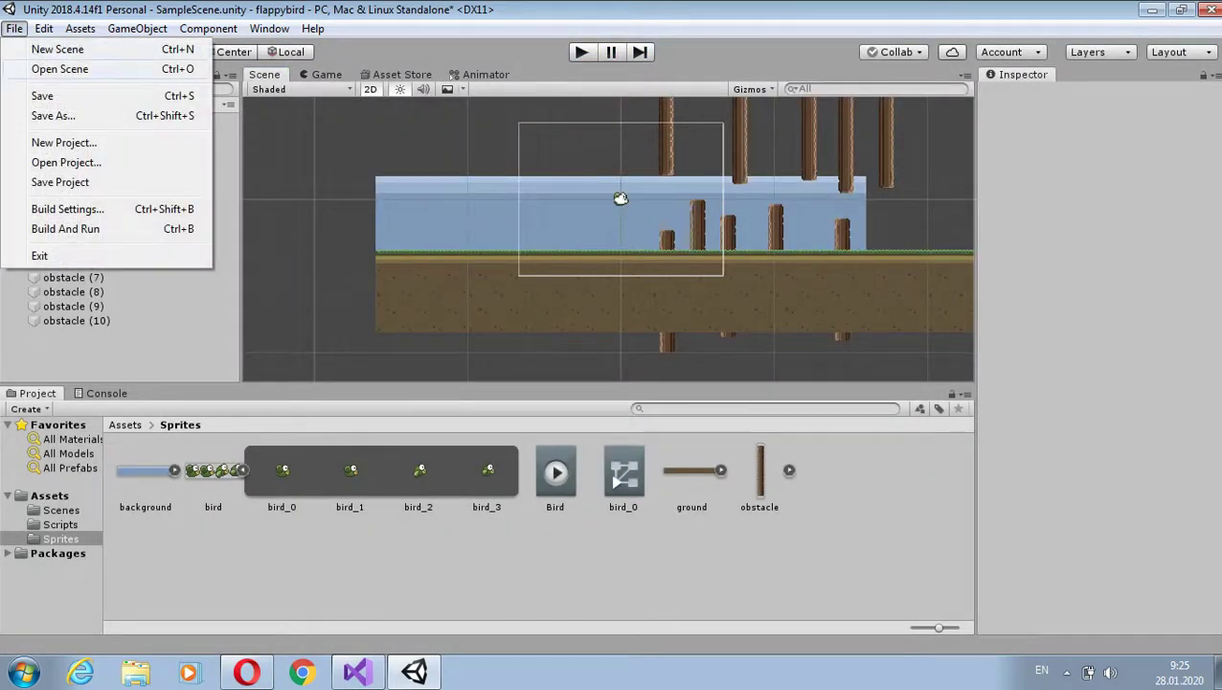
left_click(53, 115)
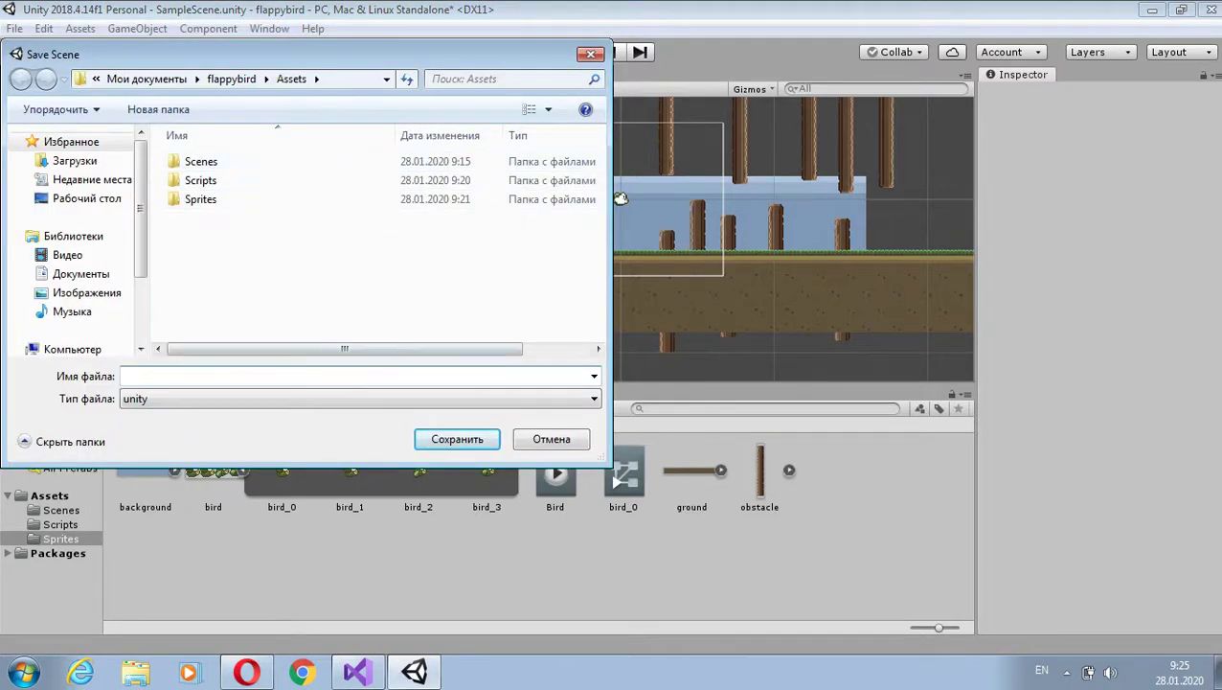
type("B")
type("ird")
key("Return")
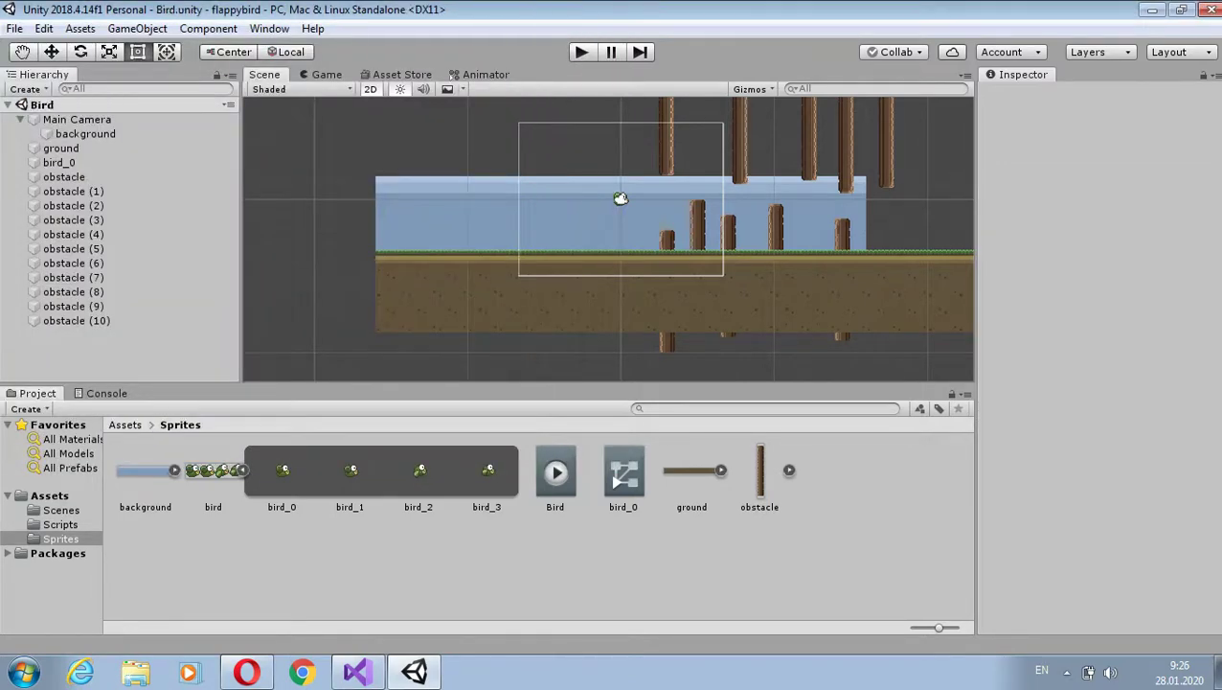
- Select the Bird scene asset in Assets and start Build And Run
left_click(49, 495)
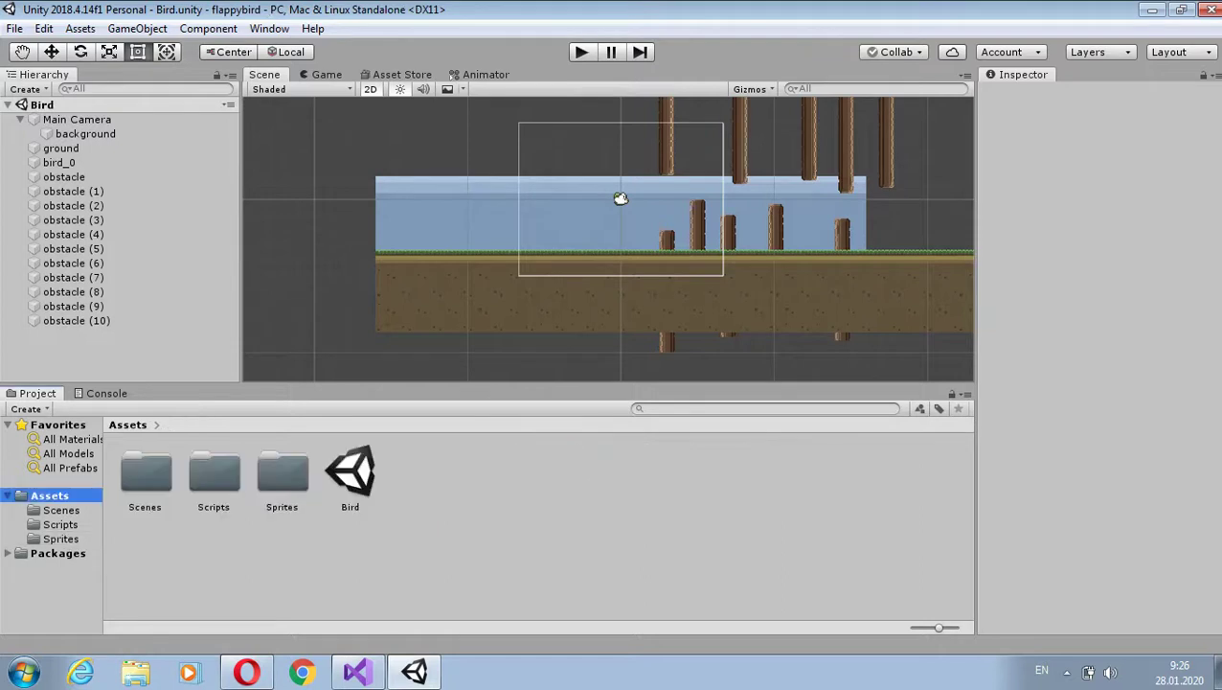
left_click(350, 474)
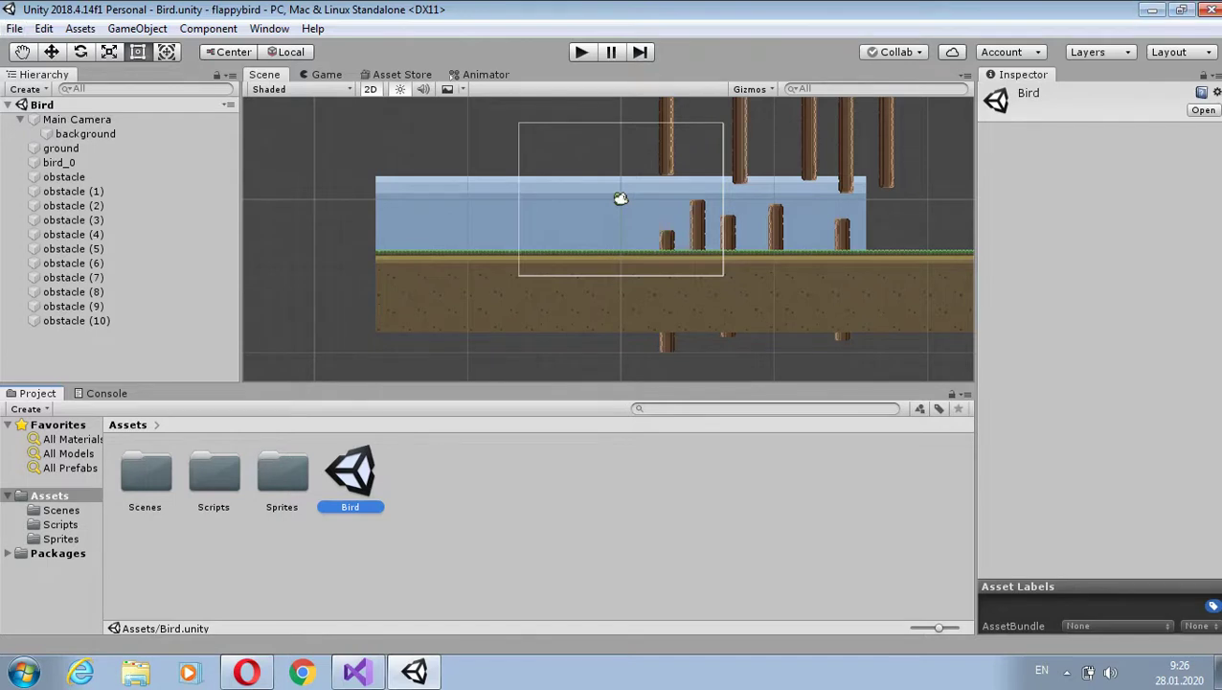
left_click(15, 28)
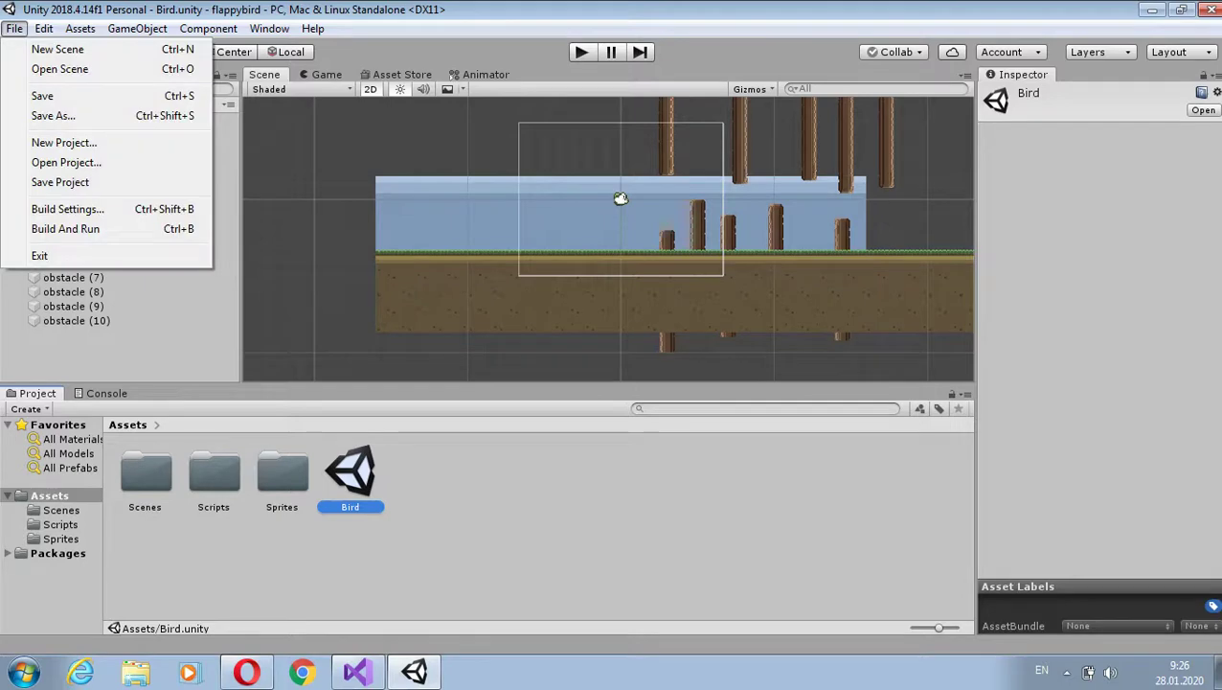
left_click(65, 228)
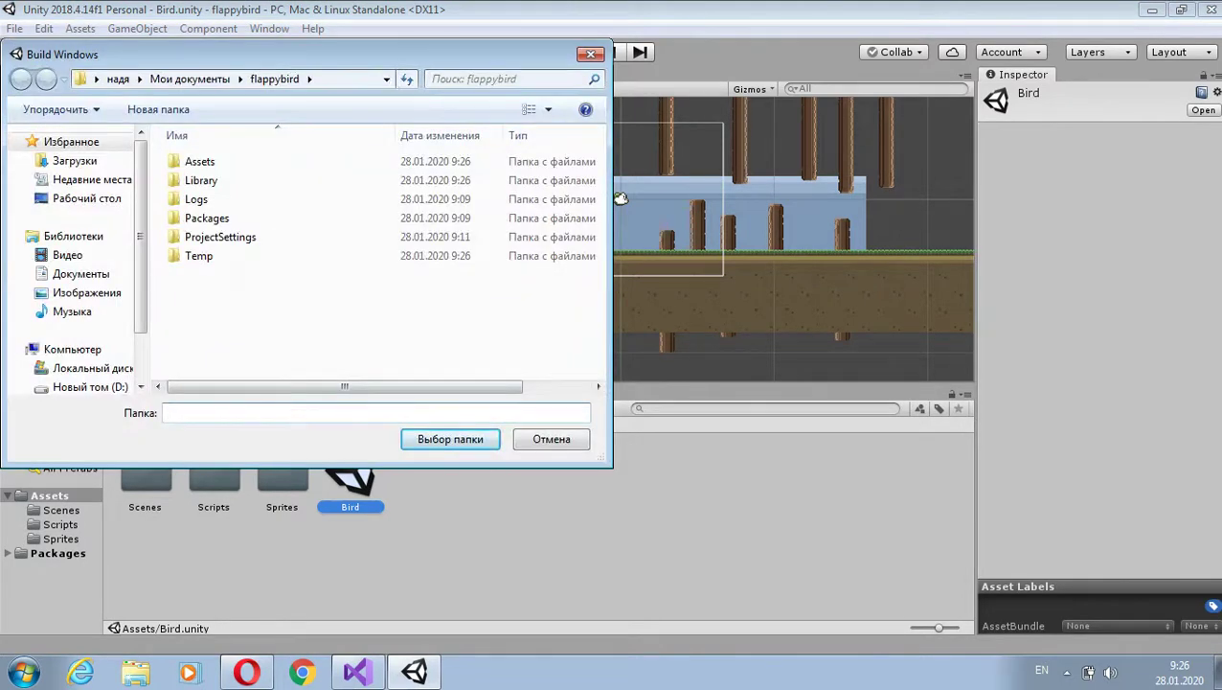
- Create a new 'Birds' folder in the flappybird folder and choose it as the build destination
right_click(210, 300)
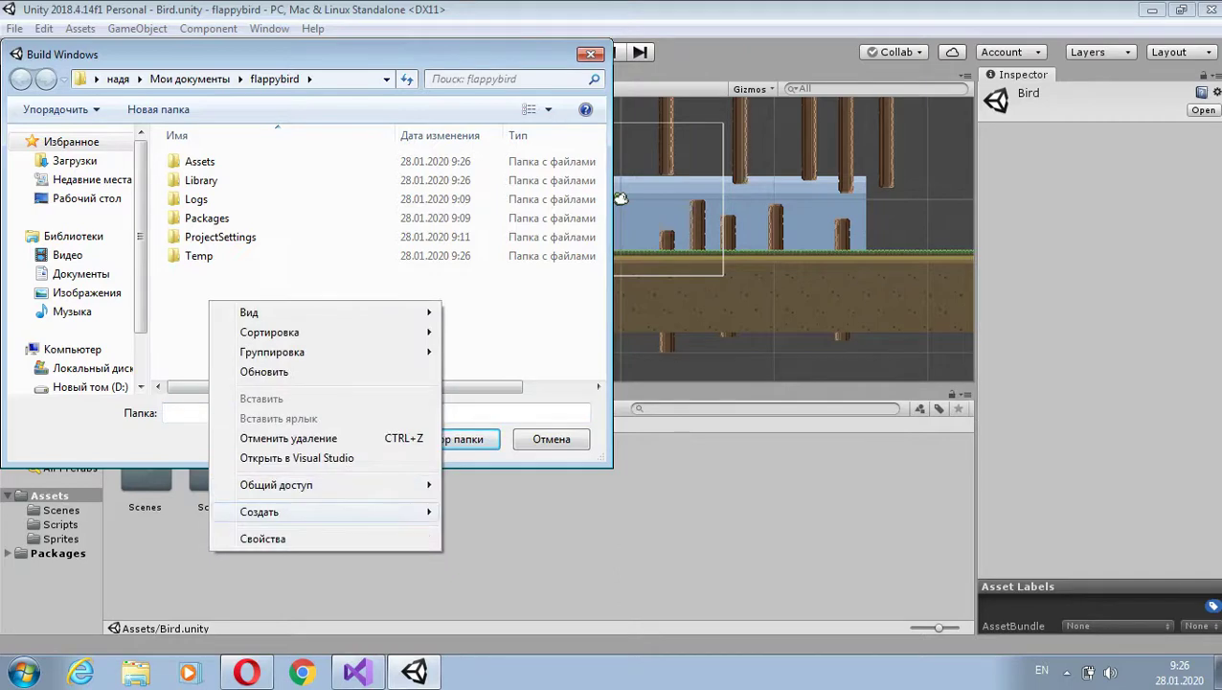
mouse_move(259, 512)
left_click(469, 507)
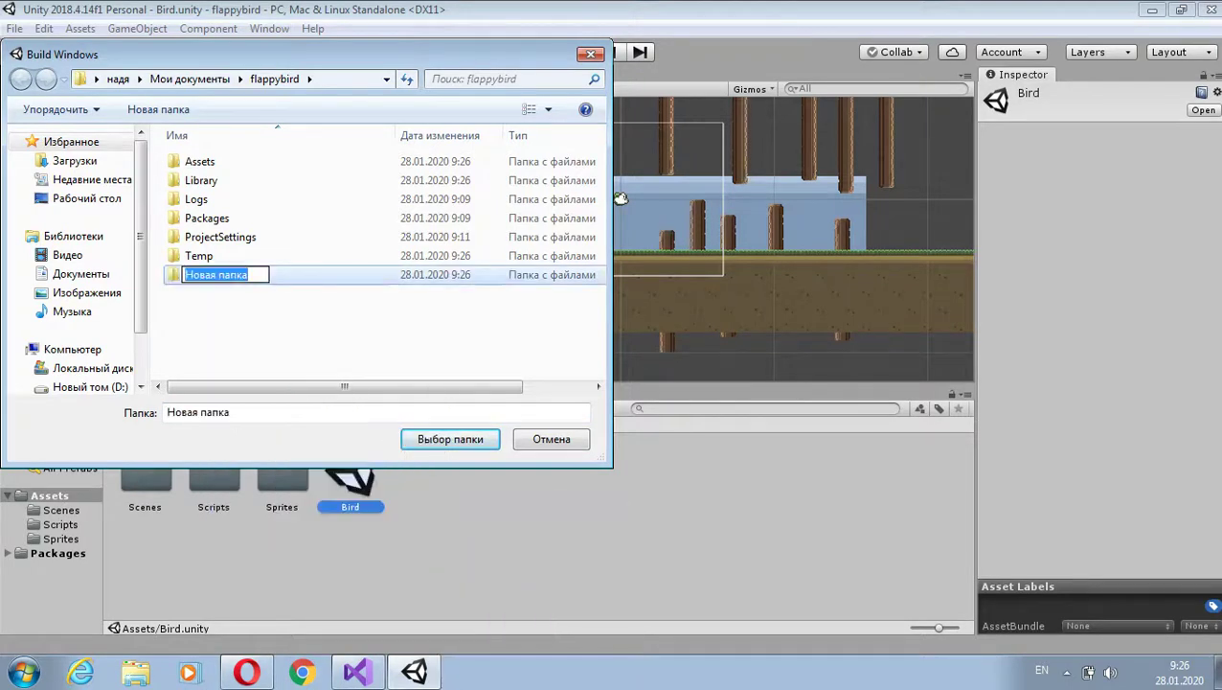
type("B")
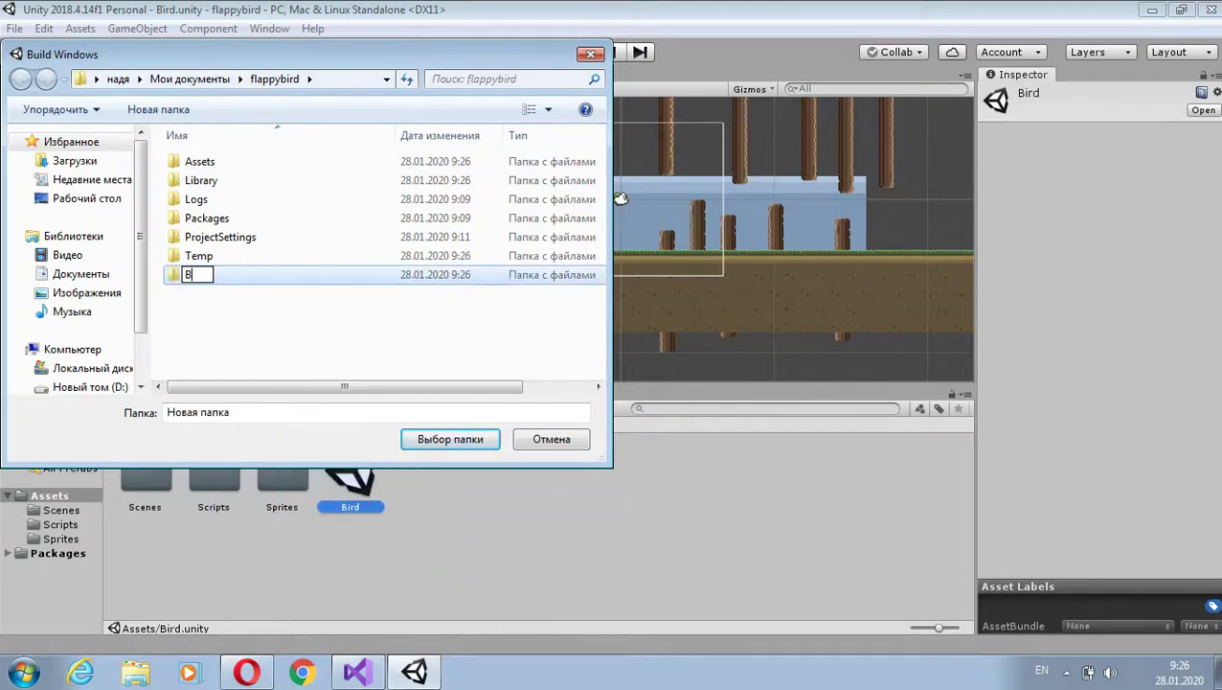
type("irds")
key("Return")
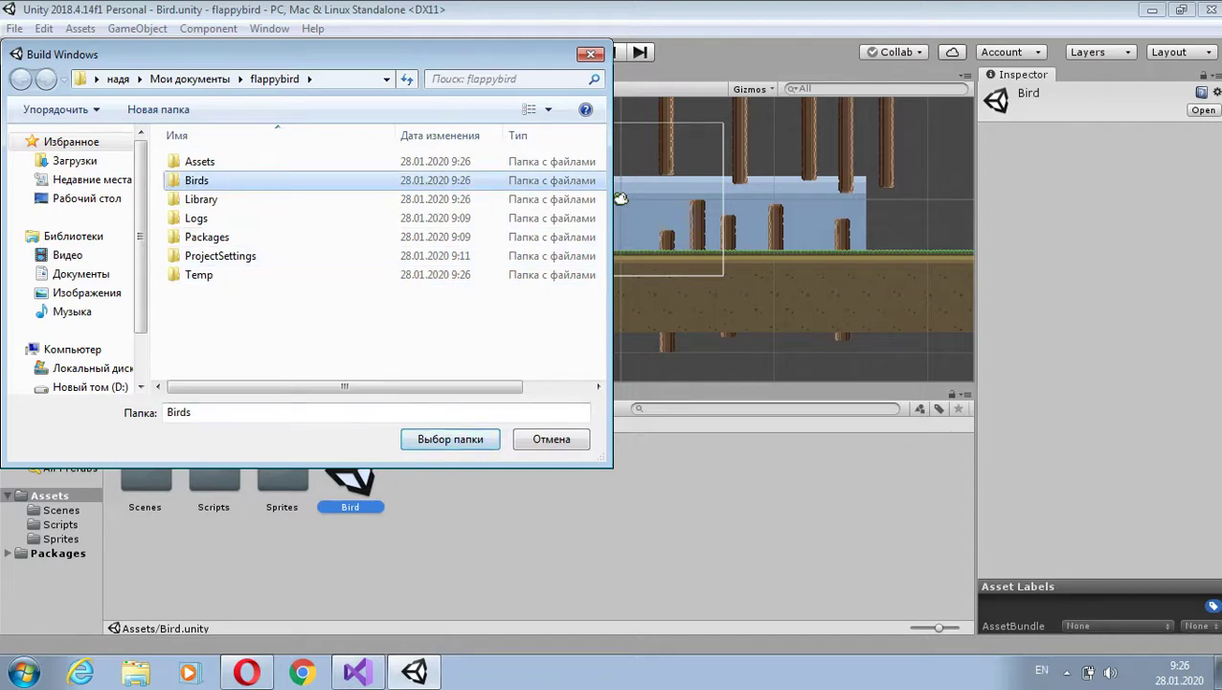
left_click(450, 439)
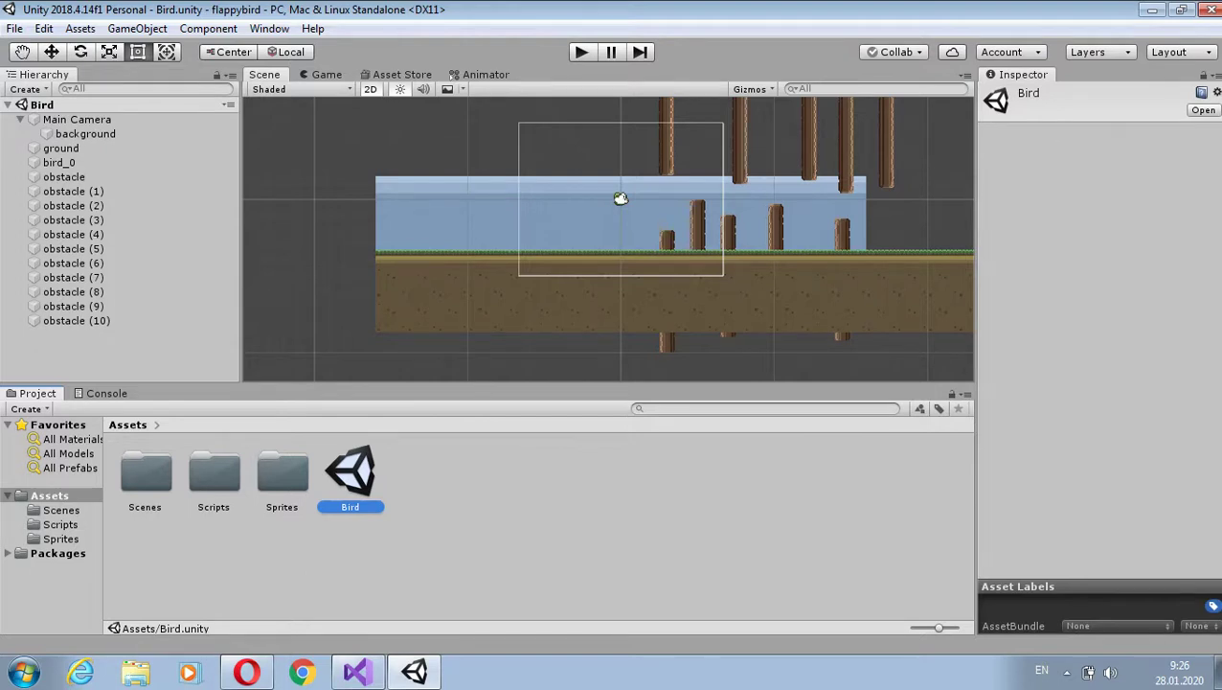
- Wait for the player build to finish until the flappybird Configuration window appears
key("ctrl+b")
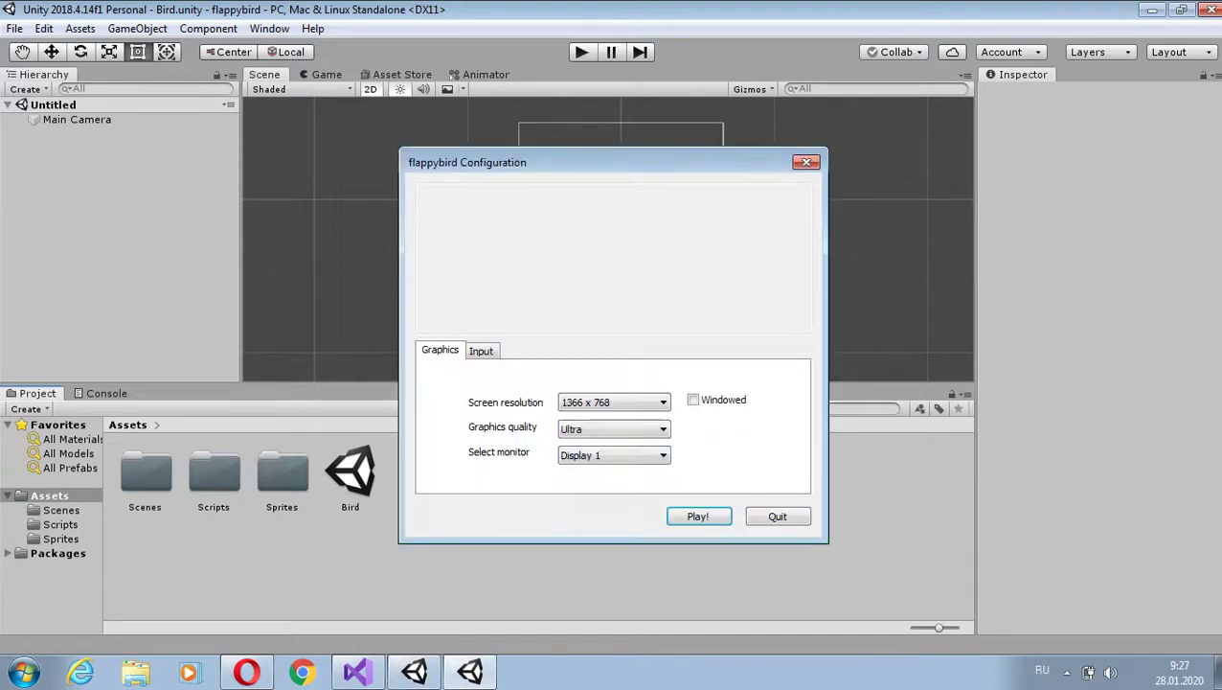
- Launch the built game at 640 x 480 screen resolution
left_click(614, 402)
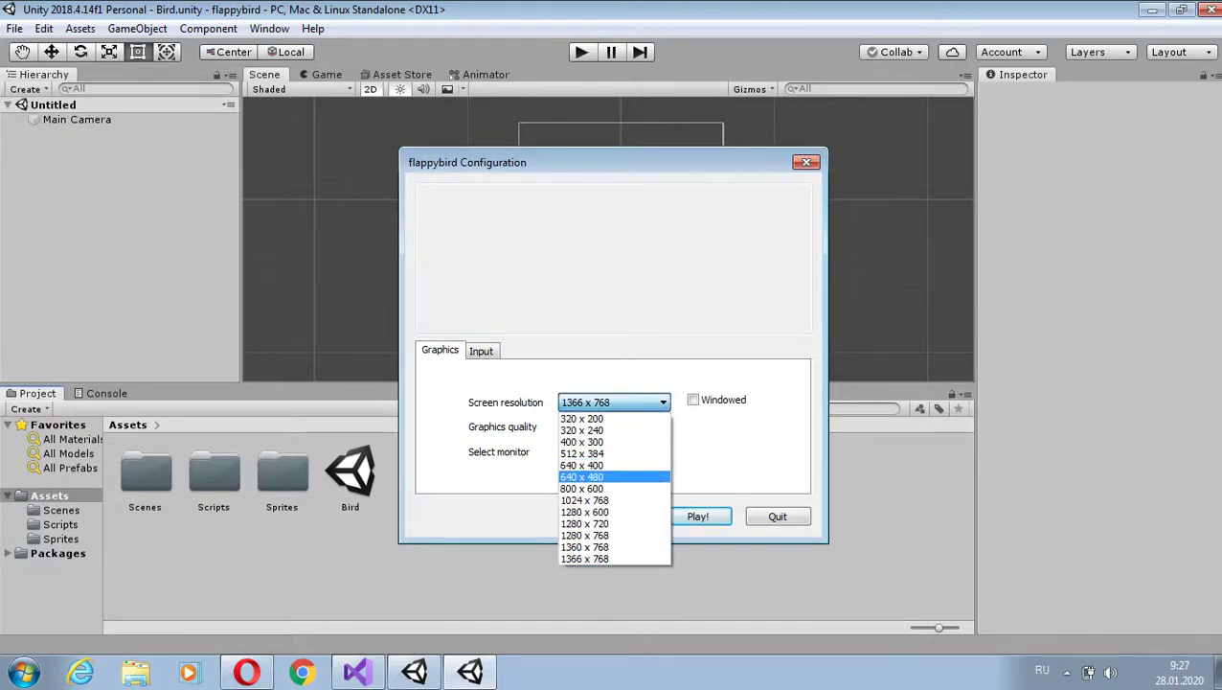
left_click(589, 473)
left_click(699, 516)
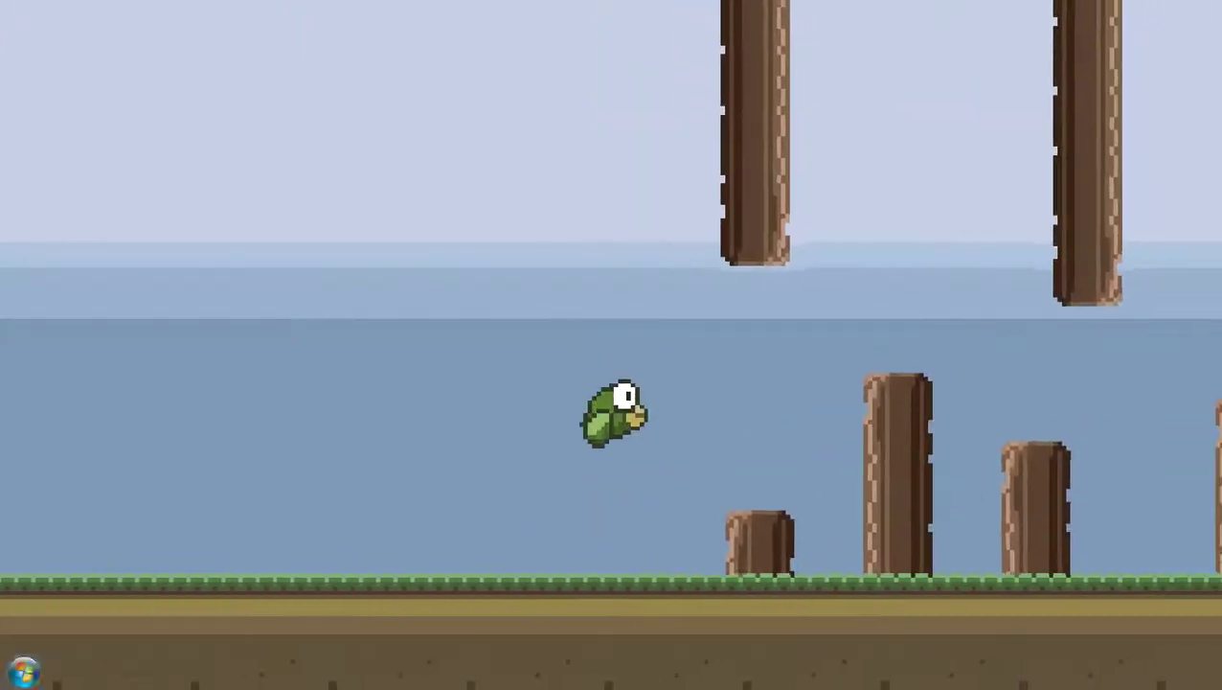
- Close the running flappybird game window from the taskbar and show the Windows desktop
key("super")
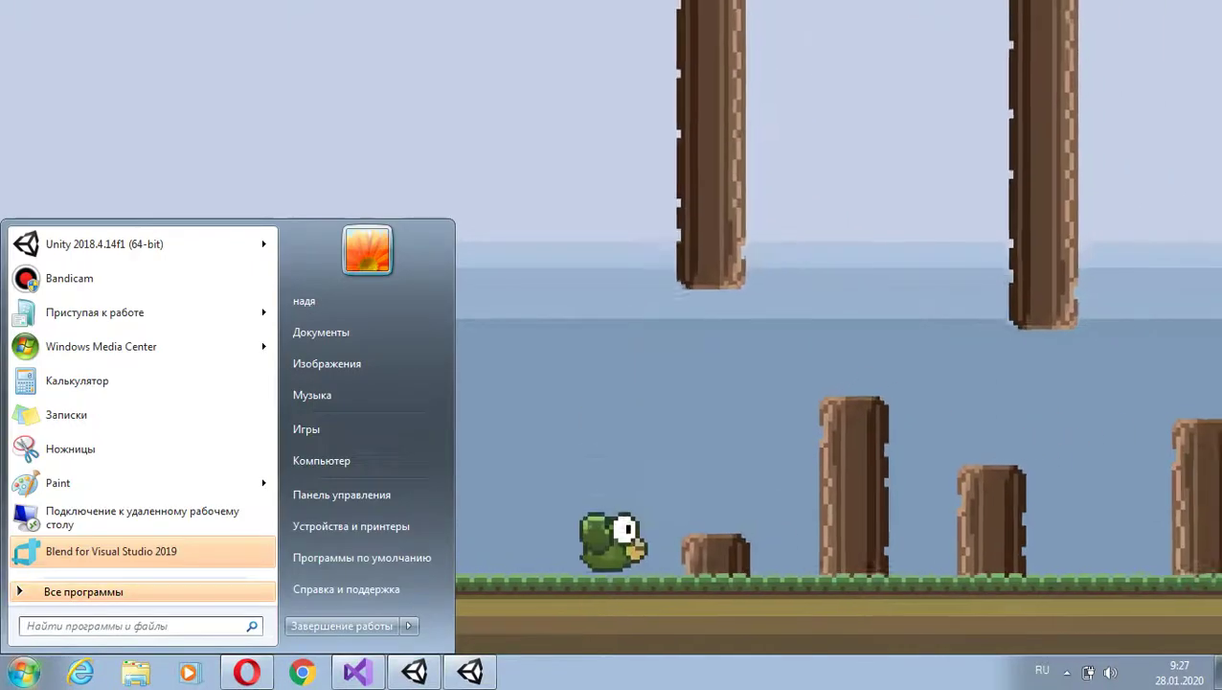
right_click(469, 672)
left_click(402, 638)
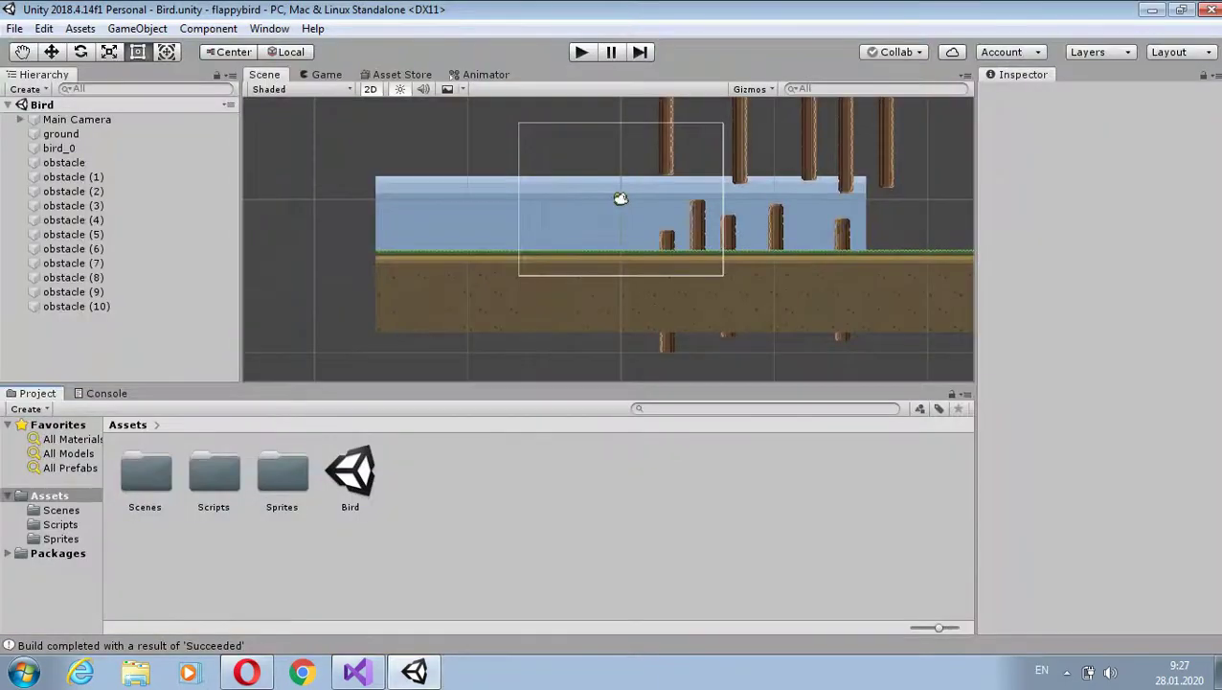
key("super+d")
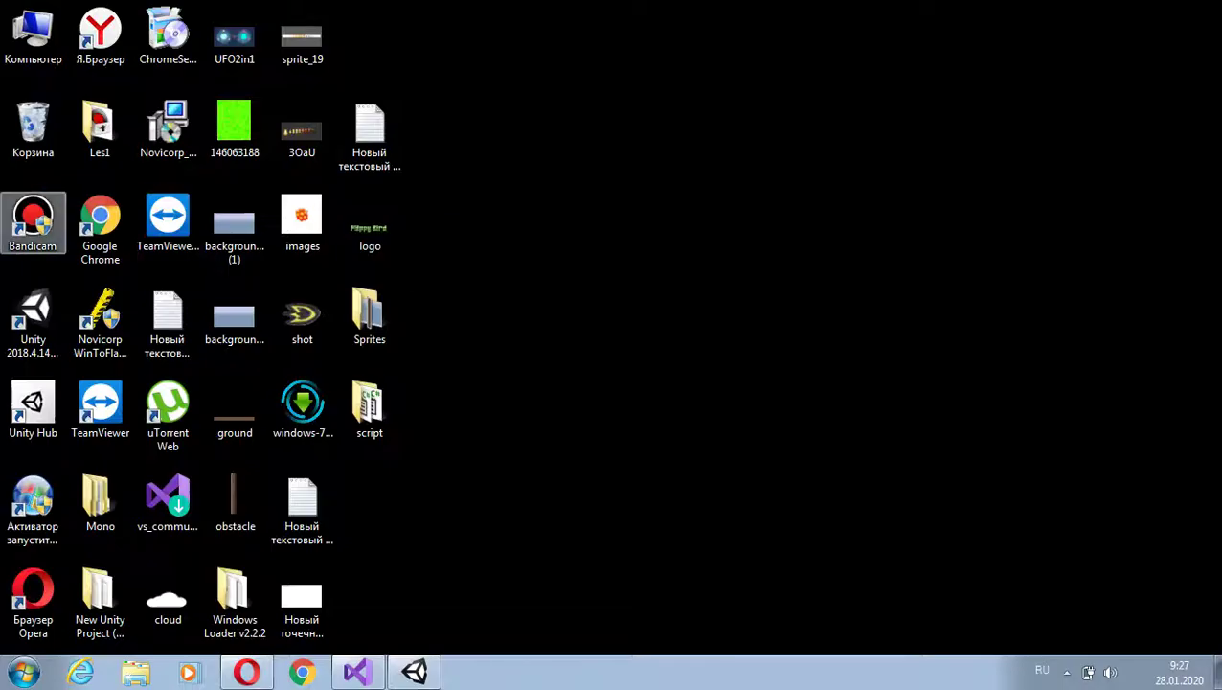